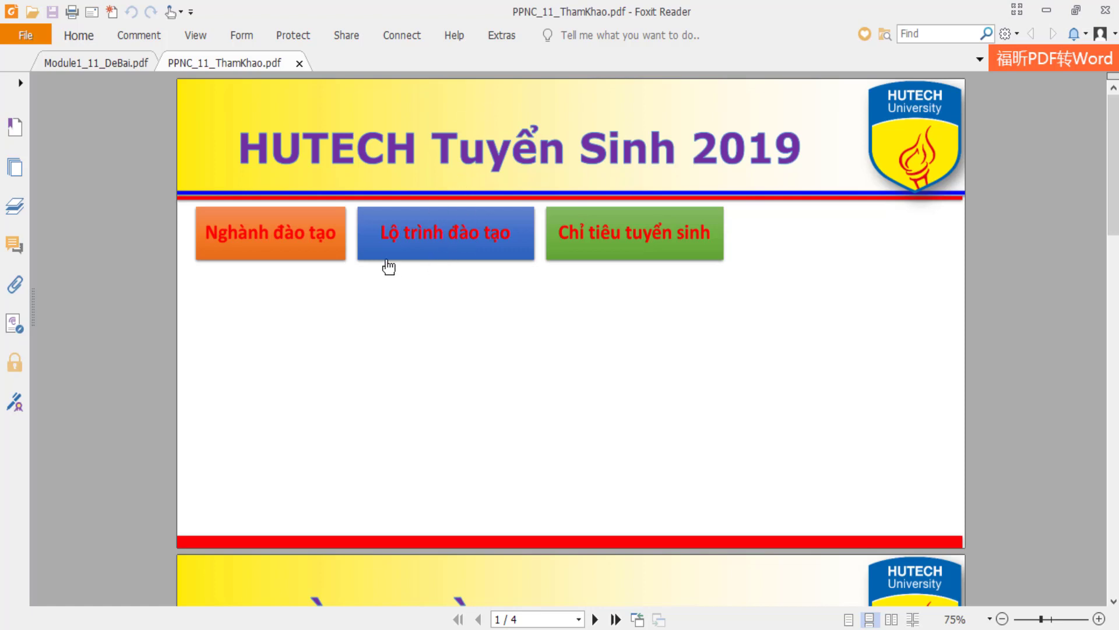
Review the assignment and reference PDF layout, then go to slide 1 of the deck.
left_click(102, 64)
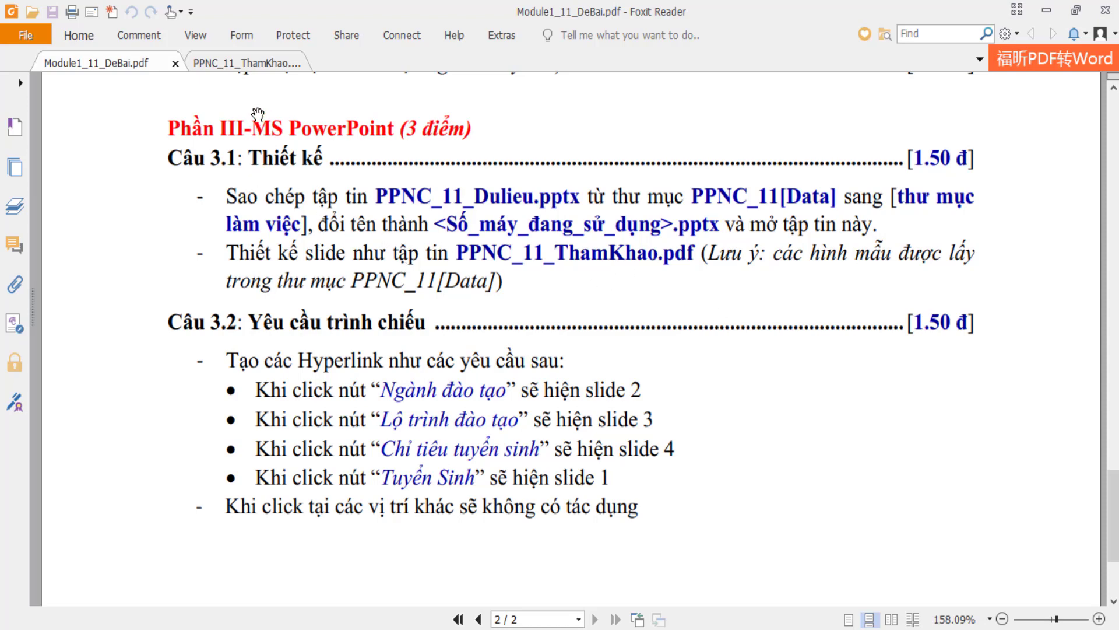
left_click(232, 62)
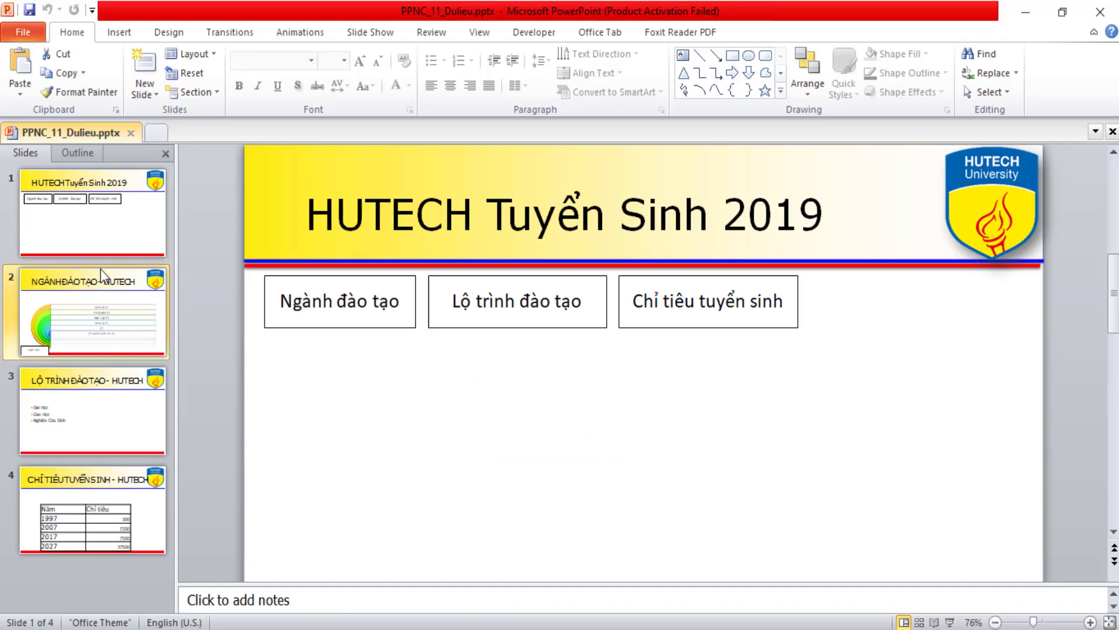
left_click(95, 320)
left_click(108, 229)
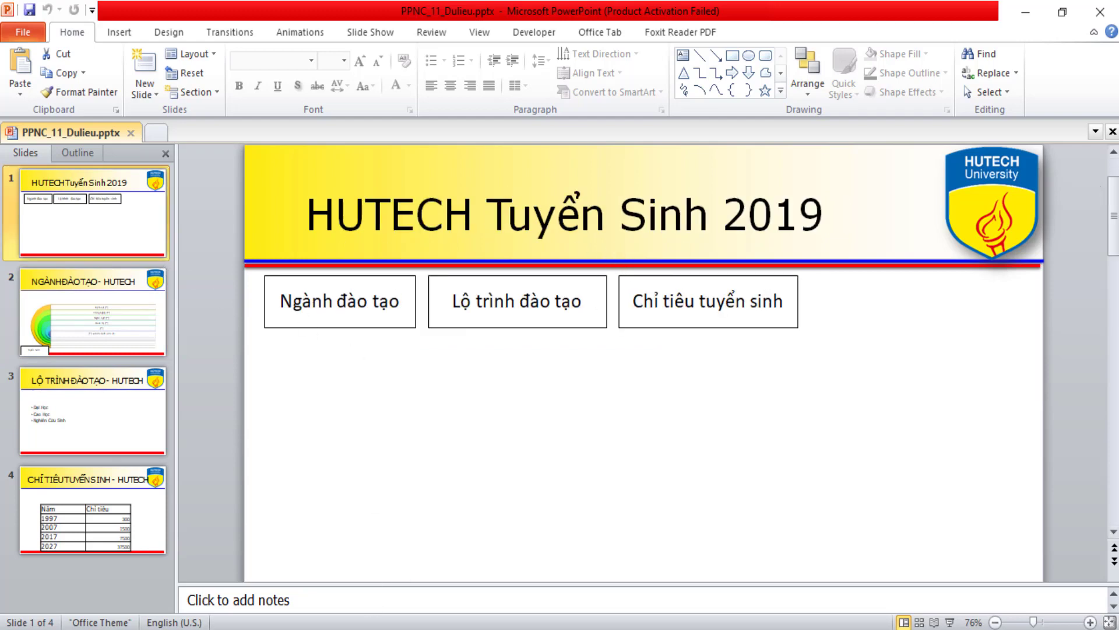
key("alt+Tab")
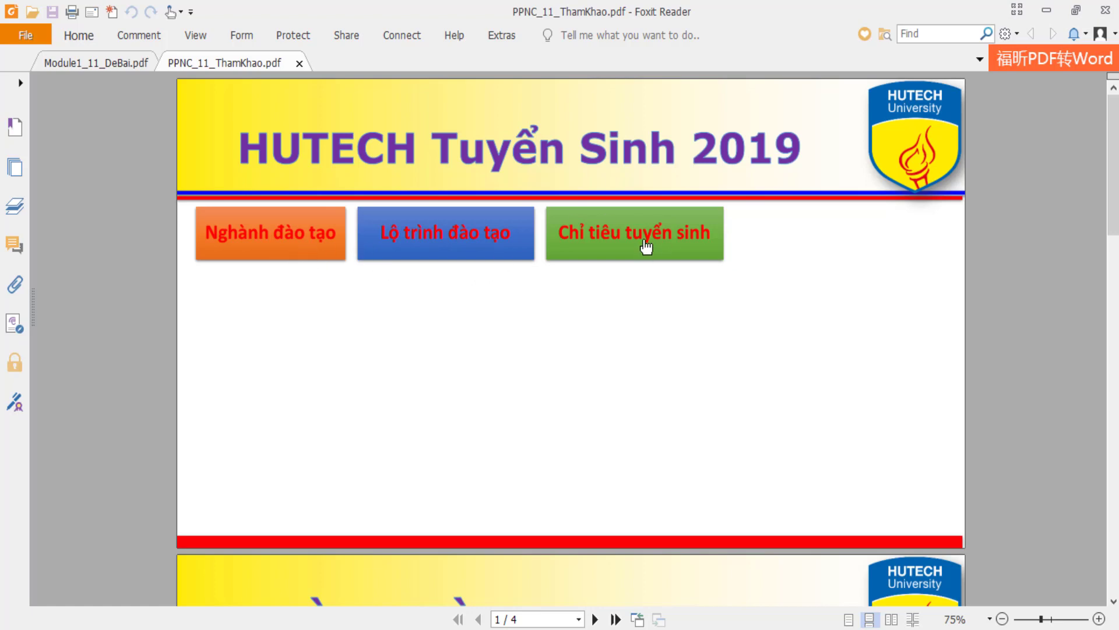
key("alt+Tab")
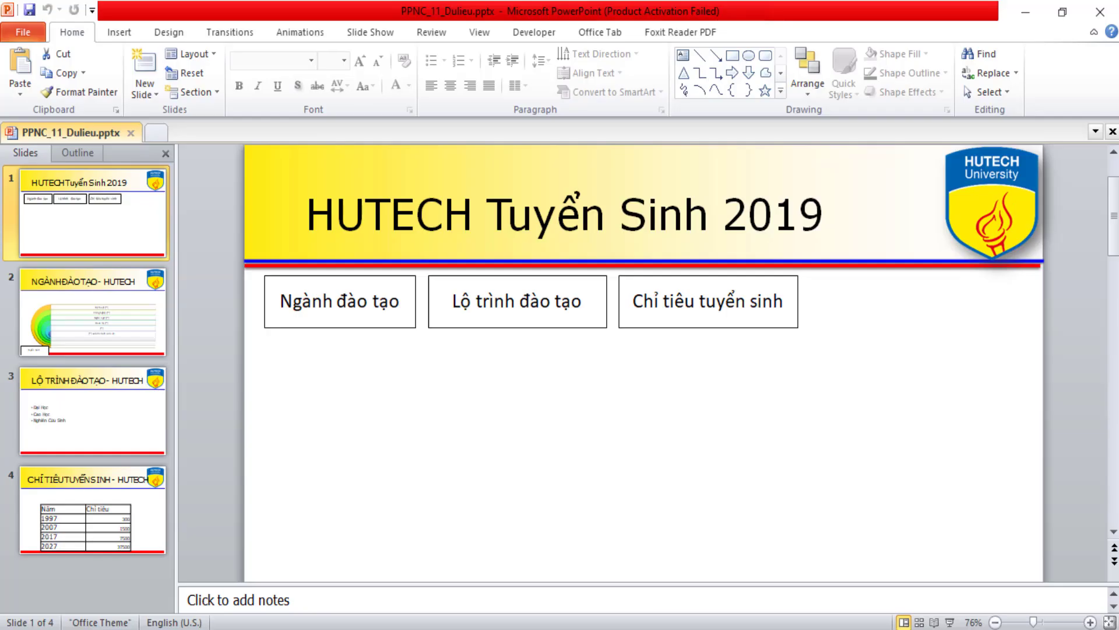
Select the Ngành đào tạo box on slide 1 and show the Drawing Tools Format options.
left_click(375, 320)
left_click(513, 312)
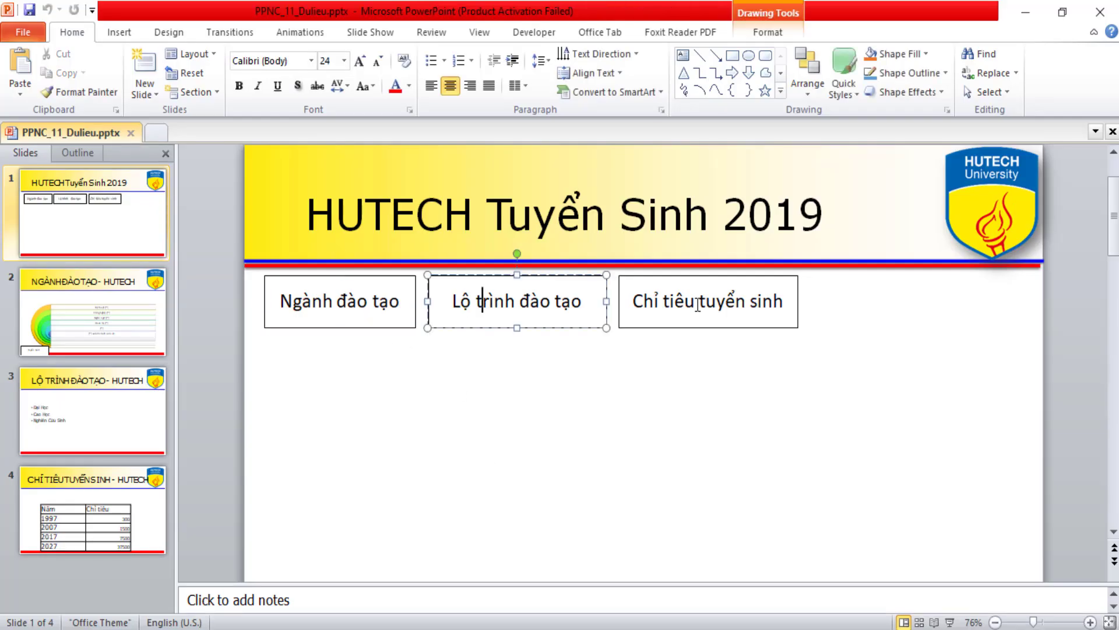
key("Tab")
left_click(521, 319)
left_click(392, 320)
left_click(503, 323)
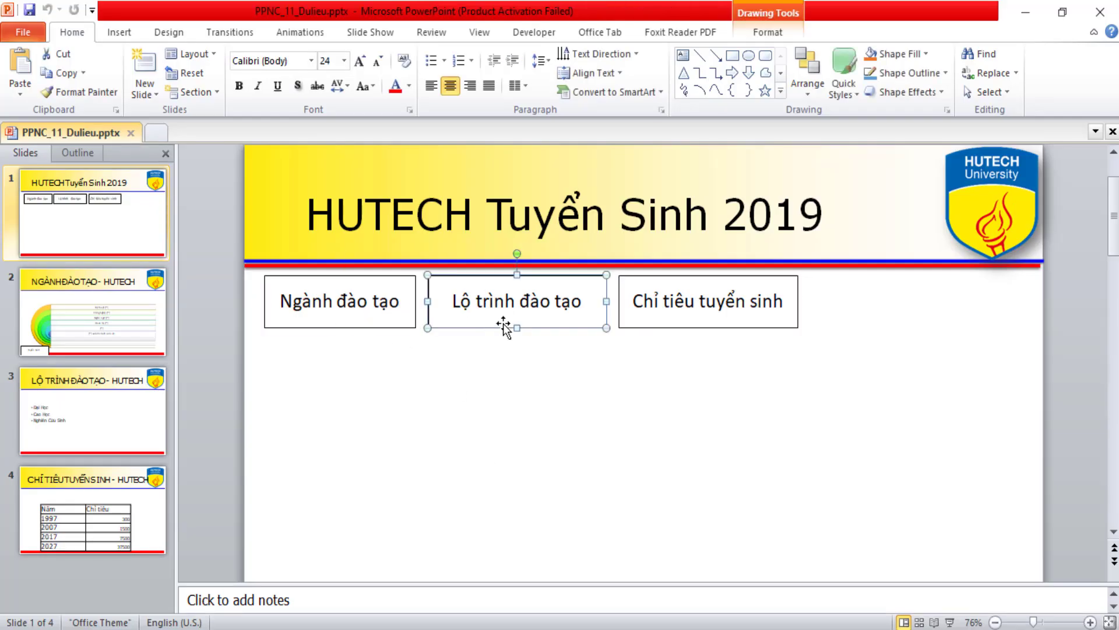
left_click(684, 313)
left_click(352, 326)
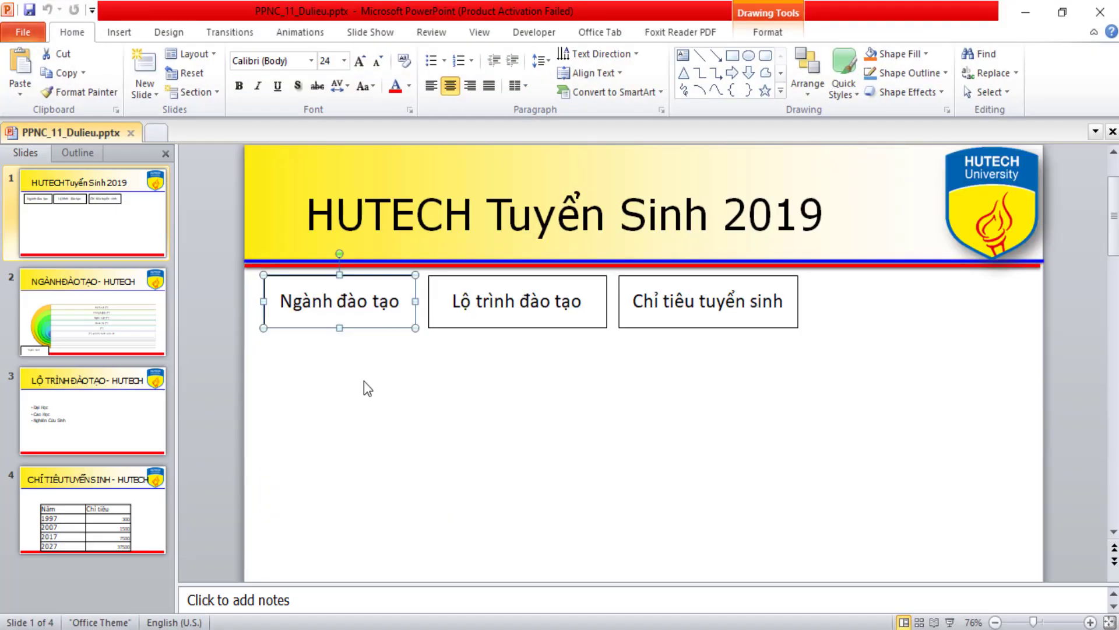
left_click(363, 380)
left_click(361, 315)
left_click(773, 38)
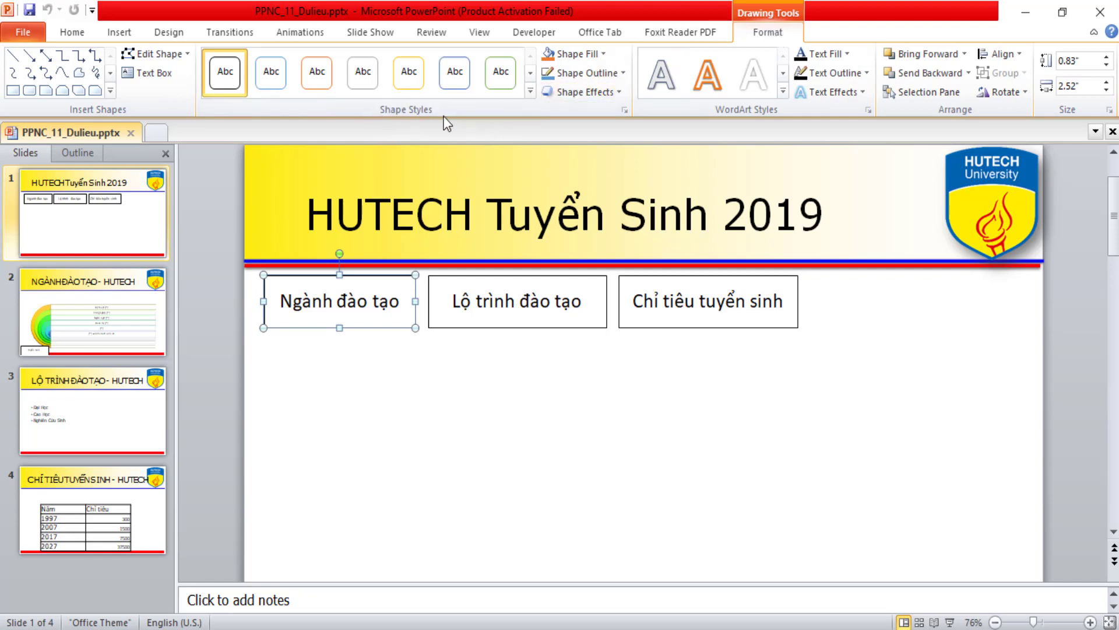
Try an orange shape style on Ngành đào tạo, undo it, and recheck the reference colours.
left_click(530, 92)
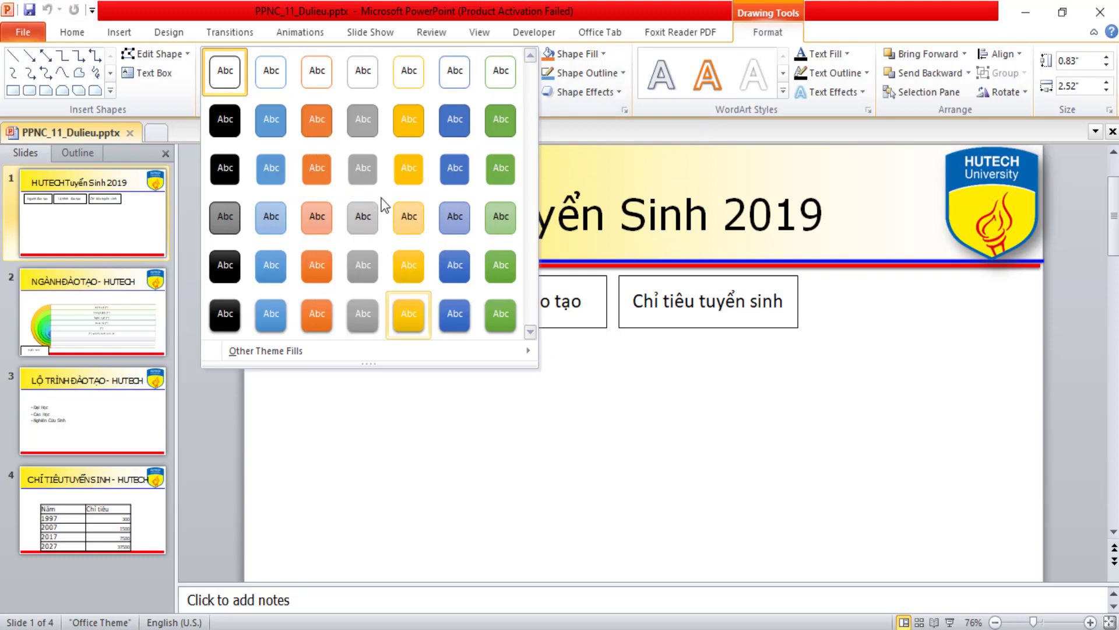
left_click(306, 124)
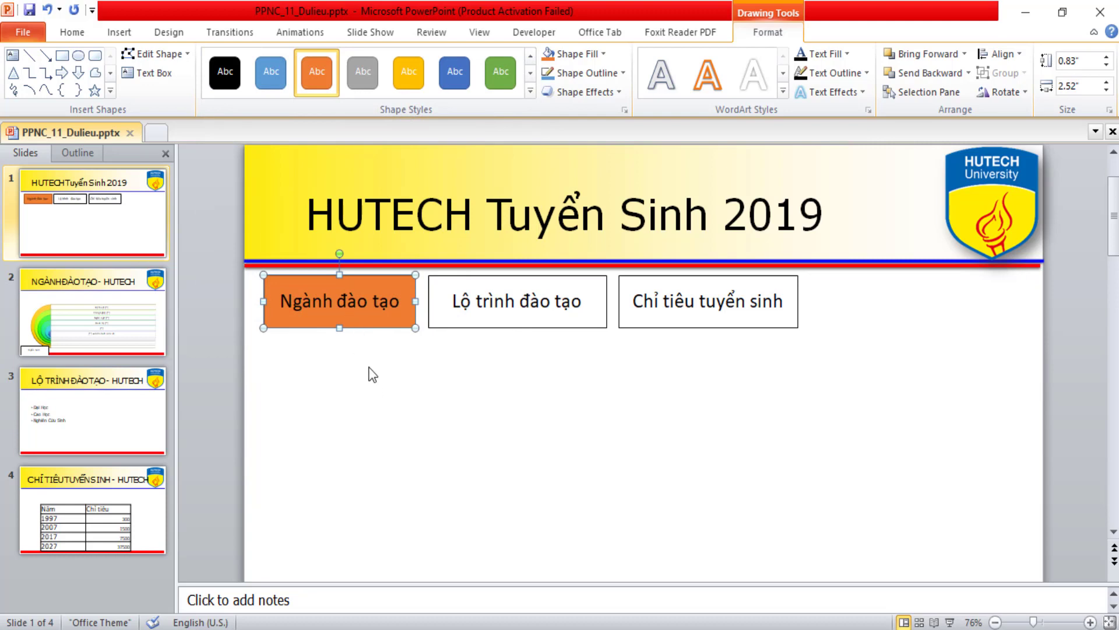
left_click(396, 411)
key("ctrl+z")
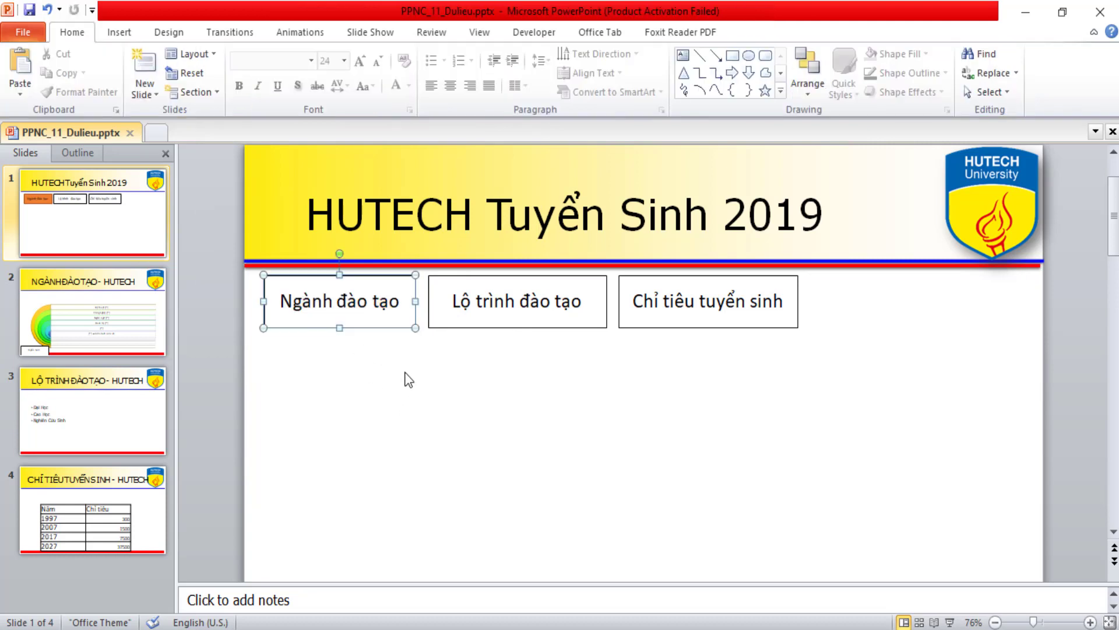
key("alt+Tab")
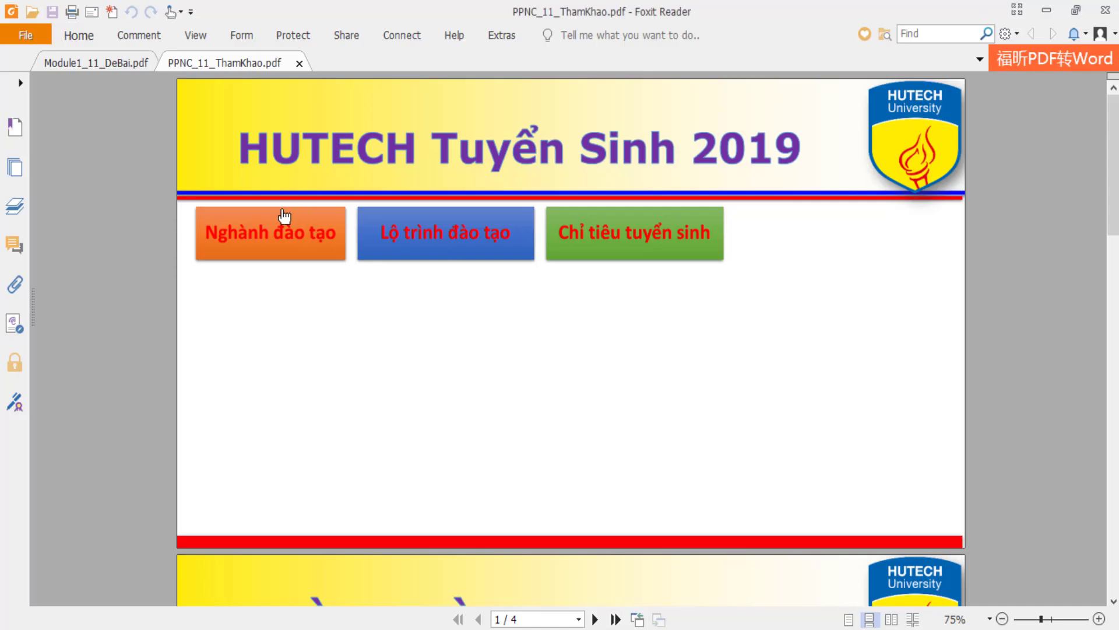
key("alt+Tab")
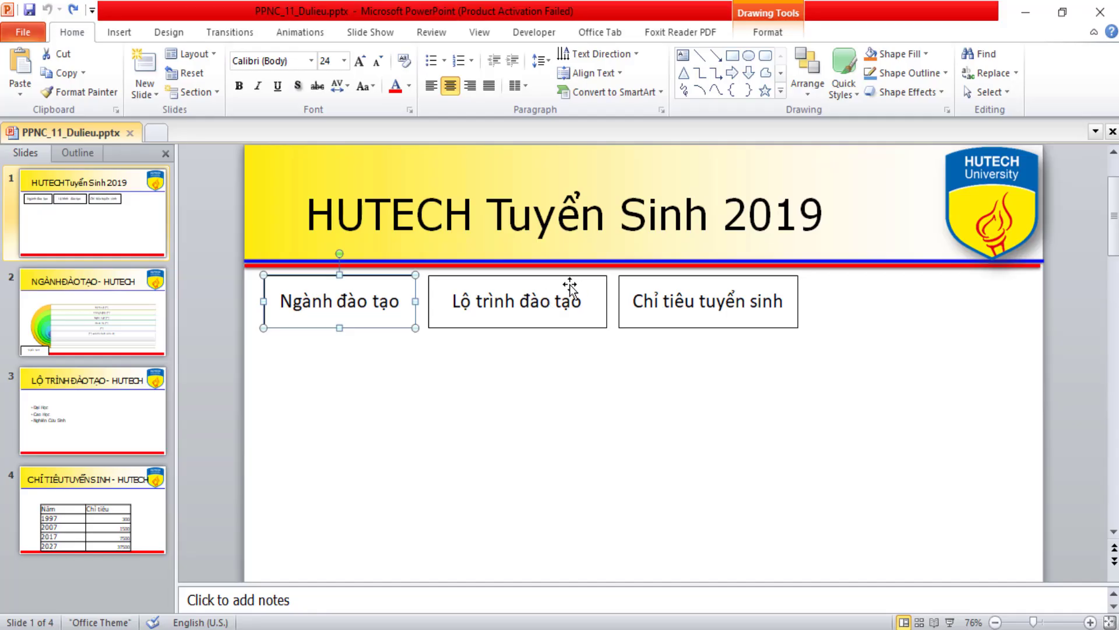
Browse the Shape Fill and Shape Outline colours, then select the Lộ trình đào tạo box.
left_click(768, 31)
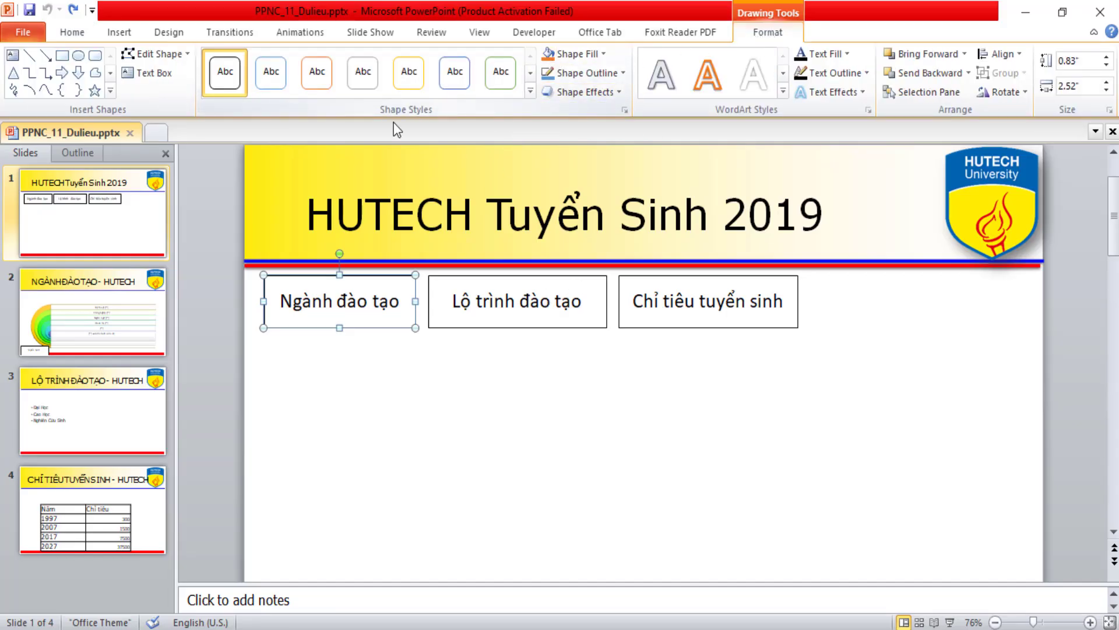
left_click(603, 54)
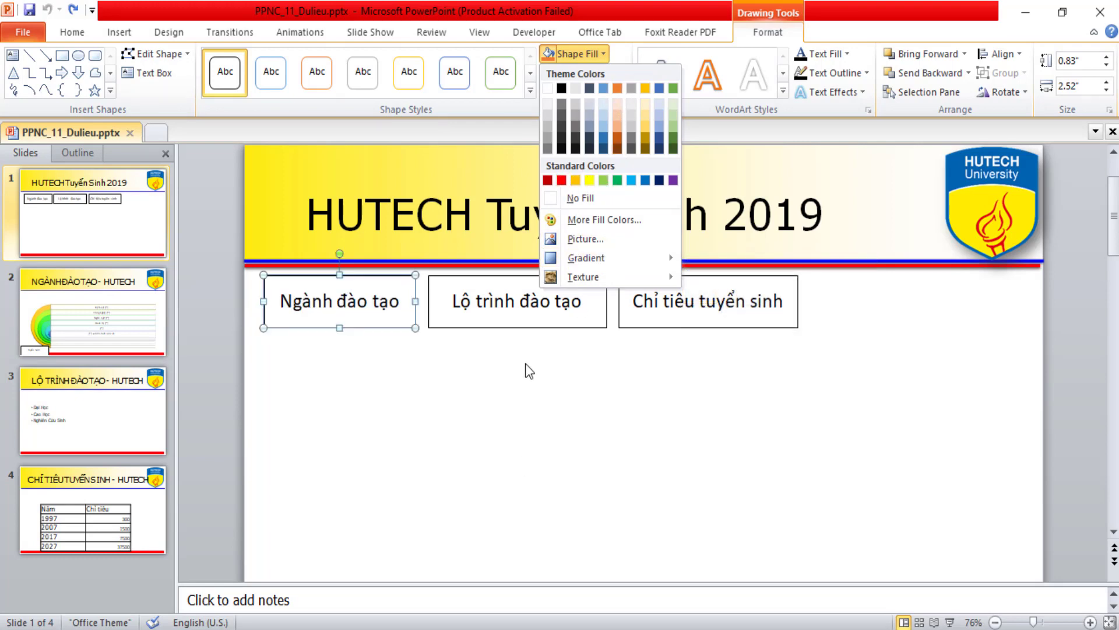
left_click(623, 63)
left_click(620, 68)
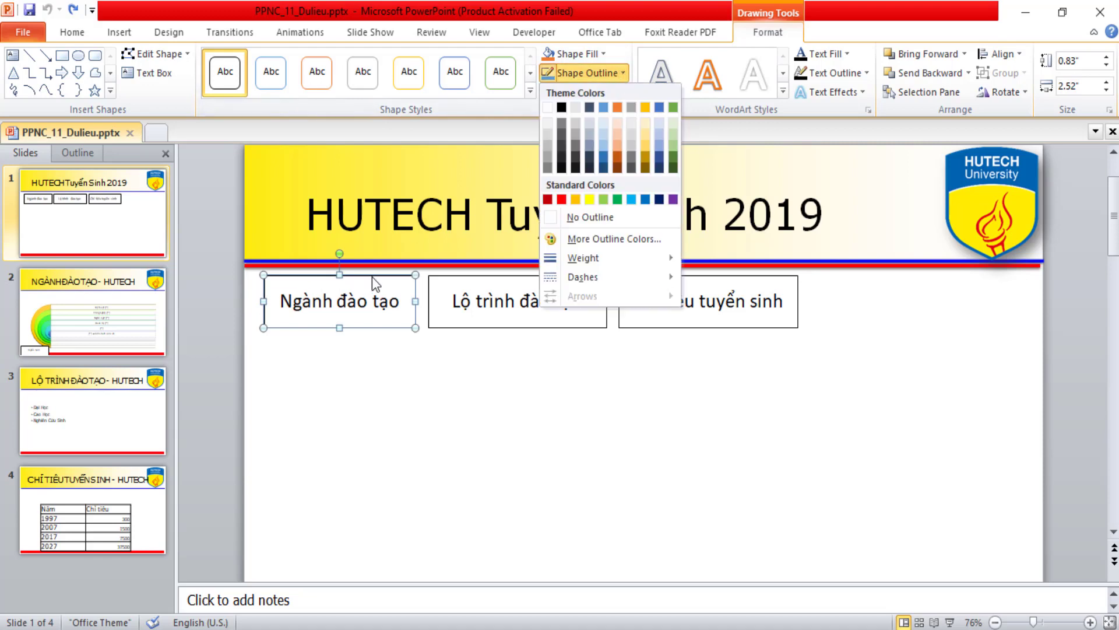
left_click(322, 383)
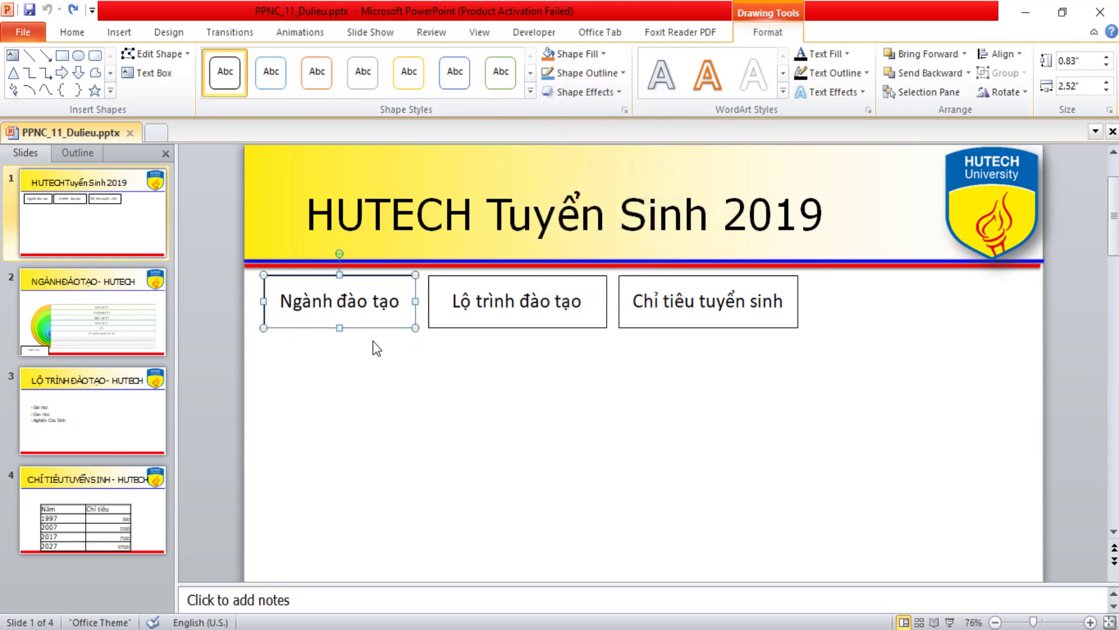
left_click(482, 307)
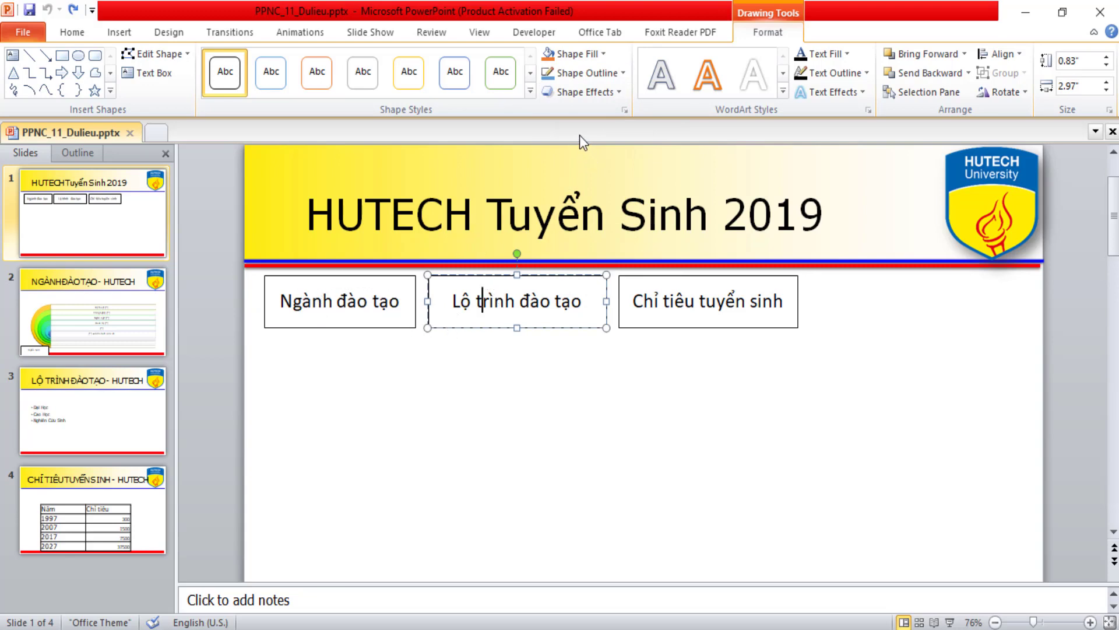
Give the Chỉ tiêu tuyển sinh box a green preset shape style.
left_click(603, 53)
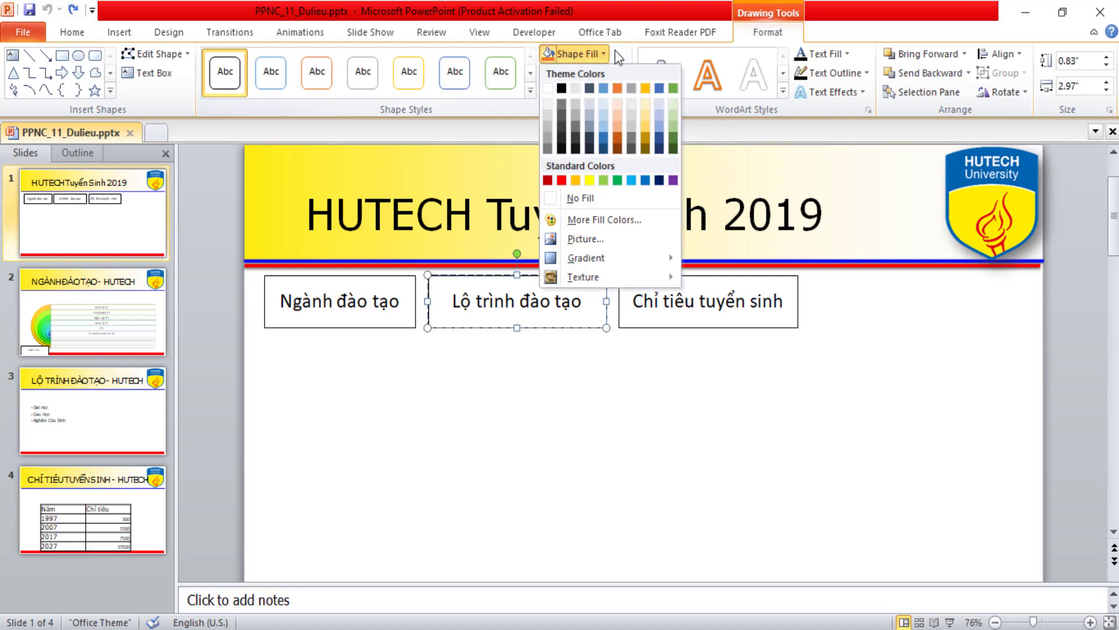
left_click(613, 75)
left_click(615, 52)
left_click(528, 91)
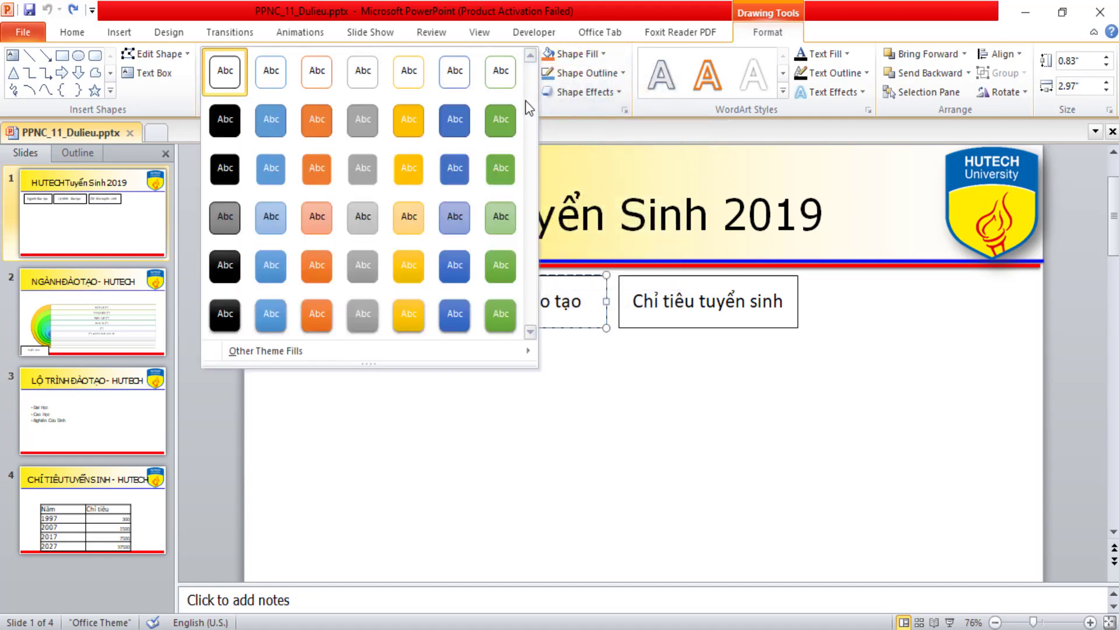
left_click(490, 456)
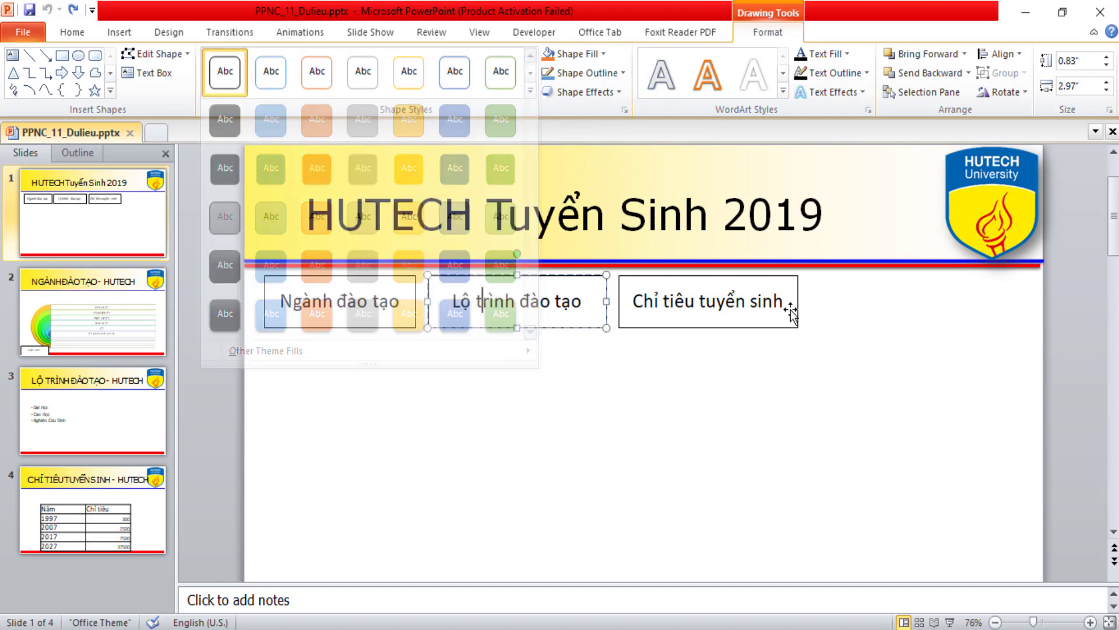
left_click(715, 298)
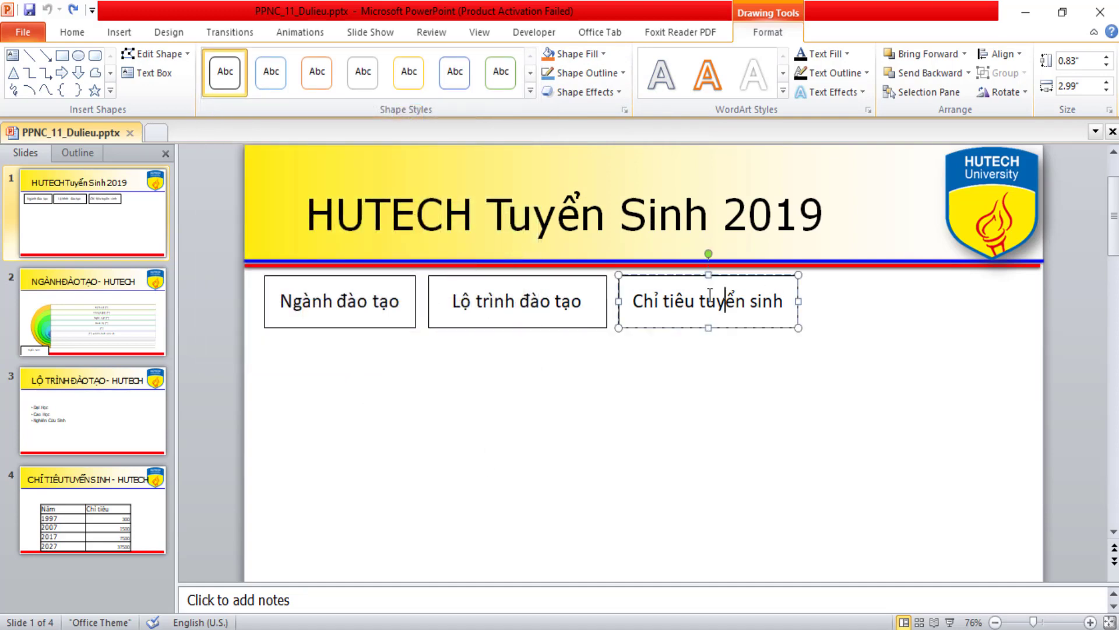
left_click(530, 91)
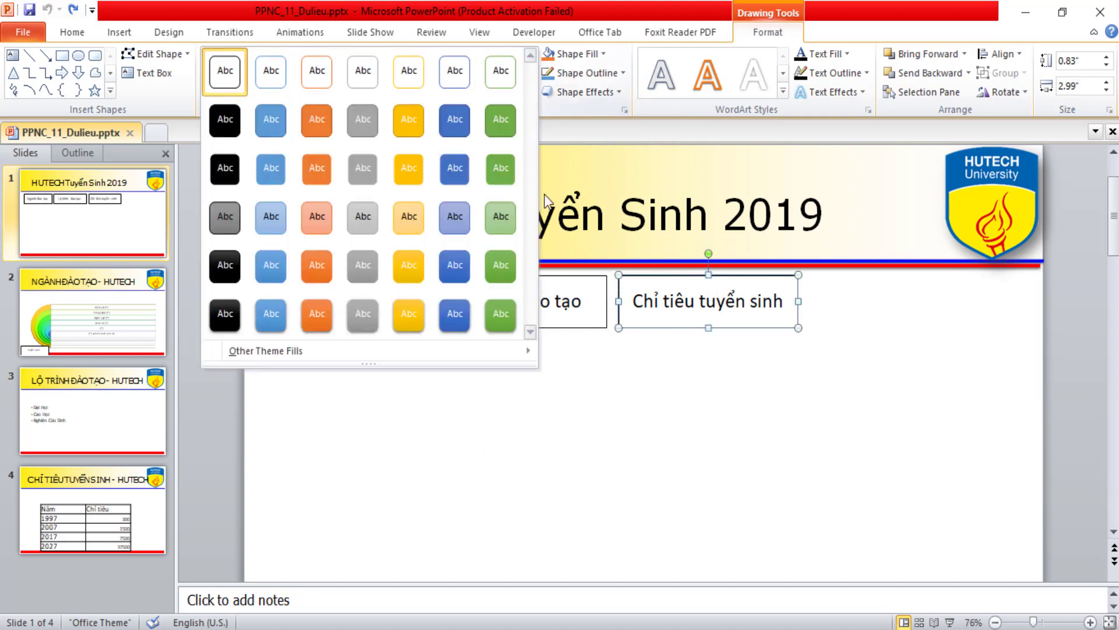
left_click(513, 313)
Style the Lộ trình đào tạo box blue and the Ngành đào tạo box orange.
left_click(574, 301)
left_click(531, 93)
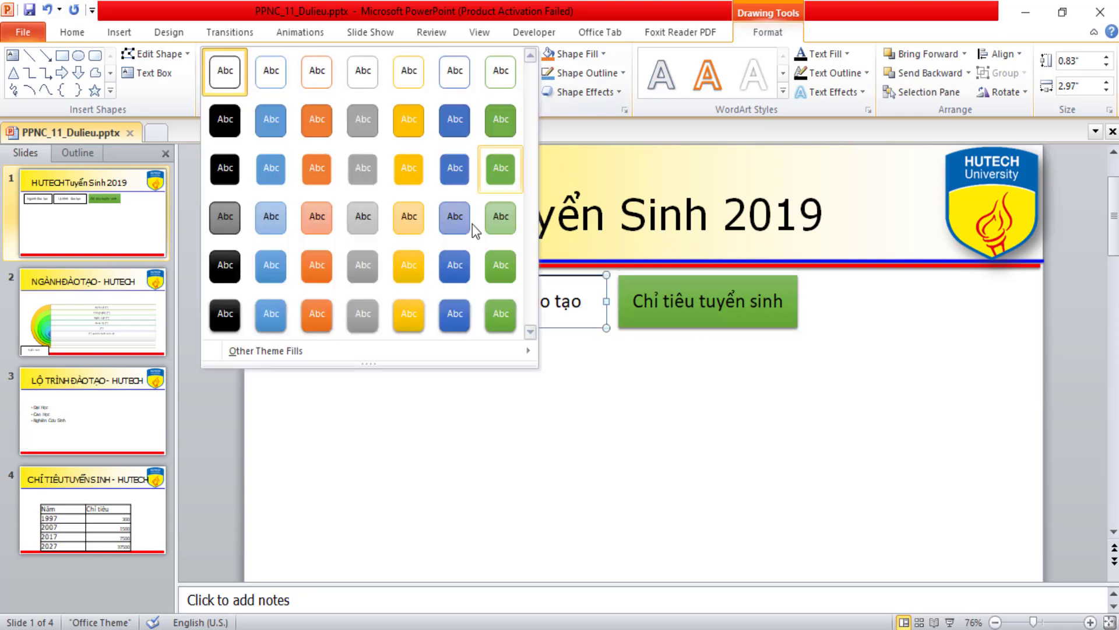
left_click(461, 309)
left_click(384, 320)
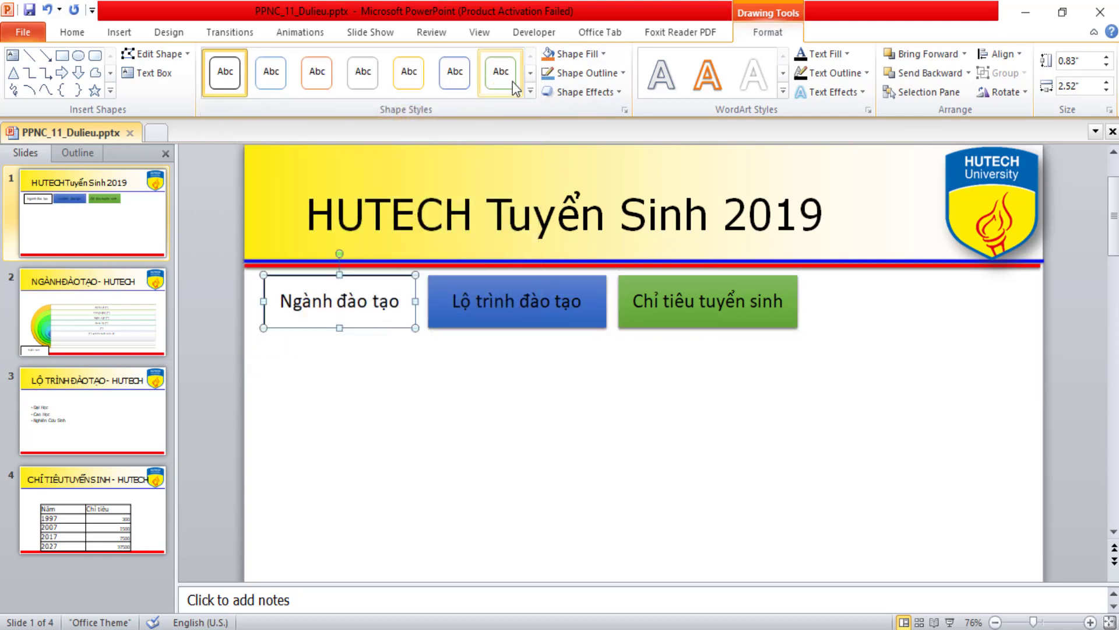
left_click(530, 91)
left_click(309, 317)
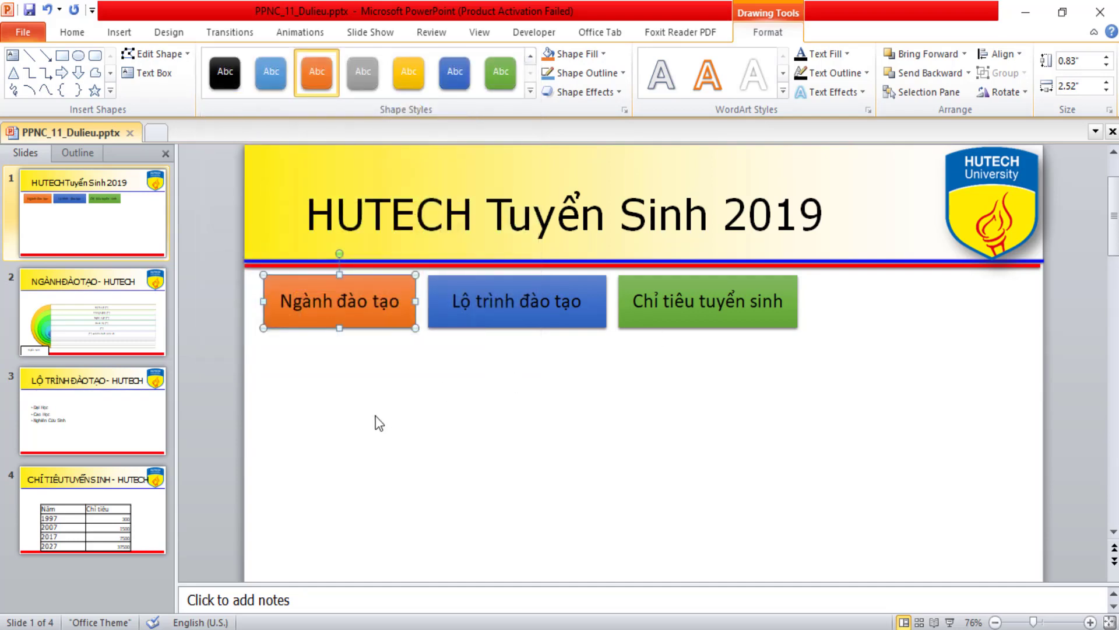
left_click(379, 424)
Fill the Ngành đào tạo box dark red, then change the fill to orange.
left_click(383, 320)
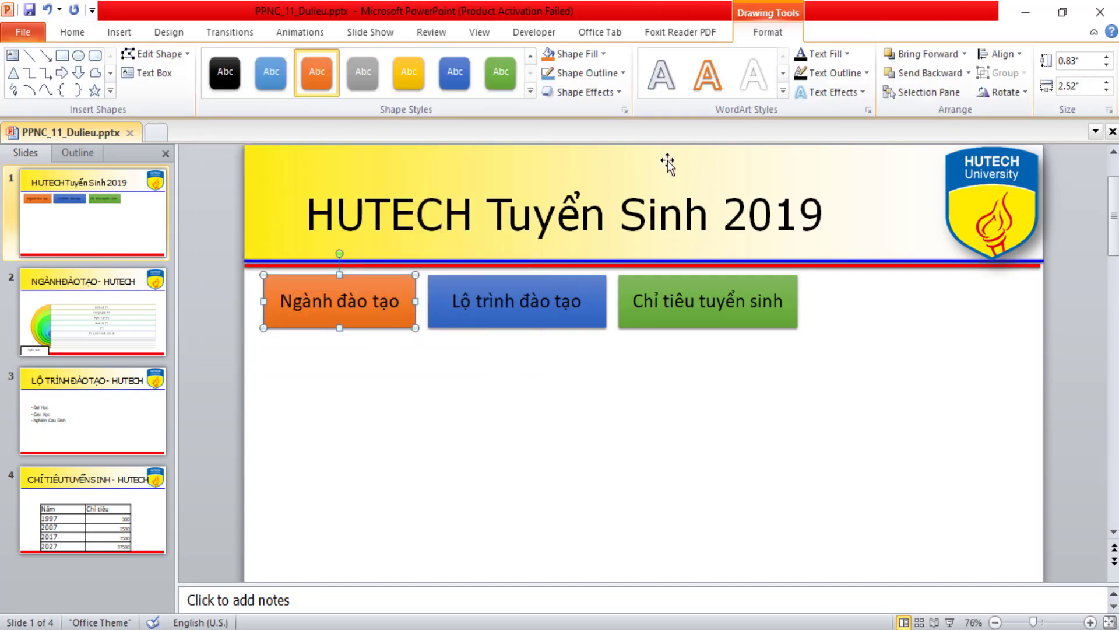
left_click(606, 53)
left_click(548, 180)
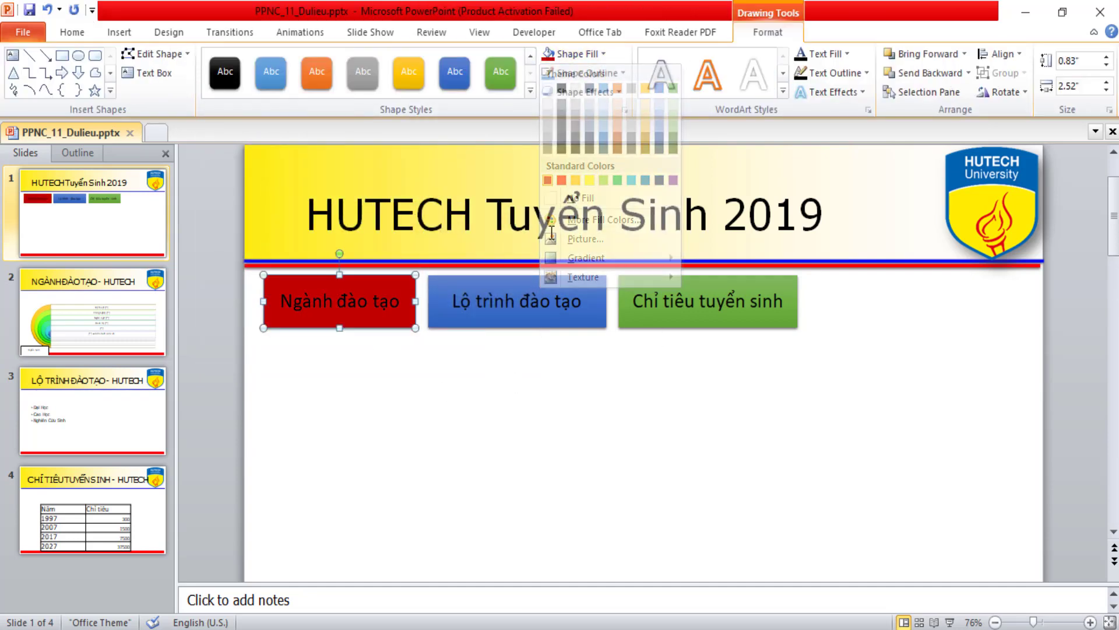
left_click(605, 54)
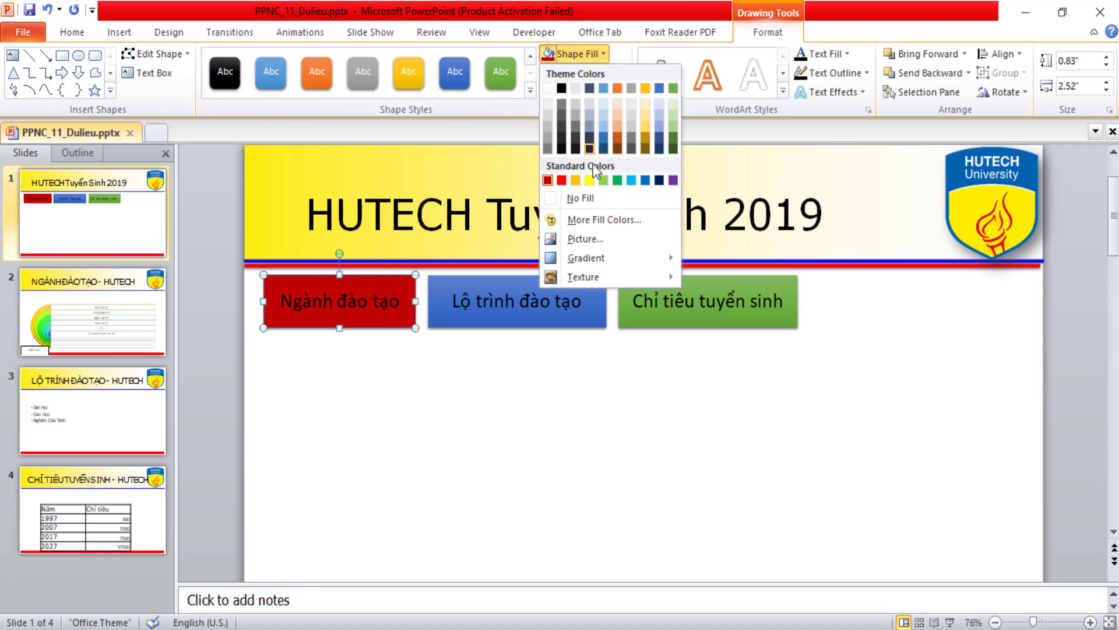
left_click(575, 179)
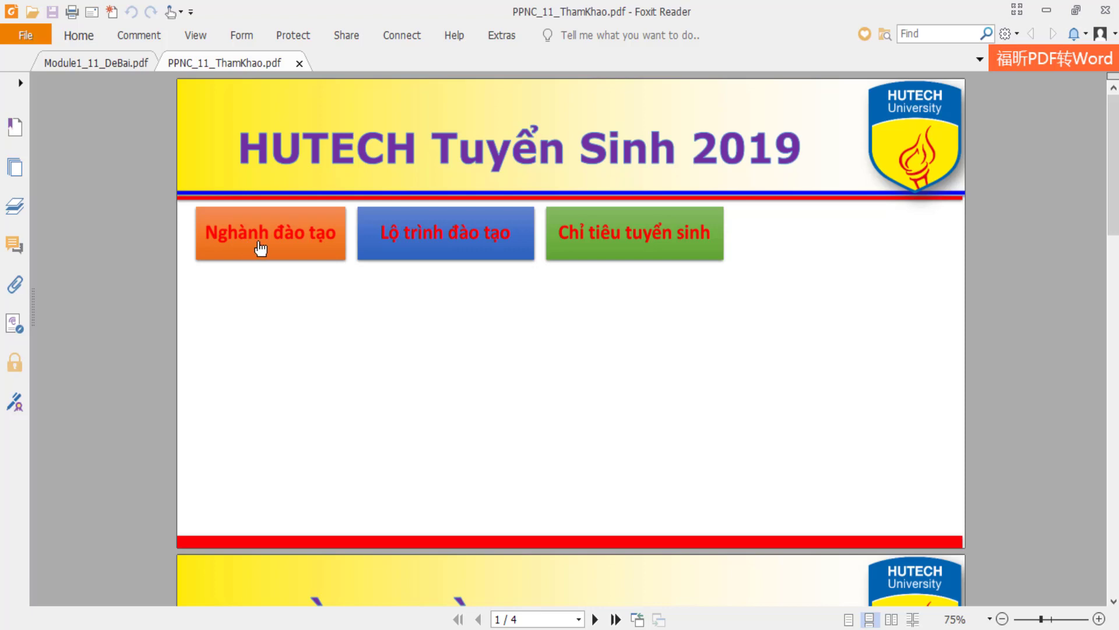
Give the Ngành đào tạo button a red outline and check the result.
scroll(263, 246, "up", 1, "ctrl")
scroll(251, 233, "up", 2, "ctrl")
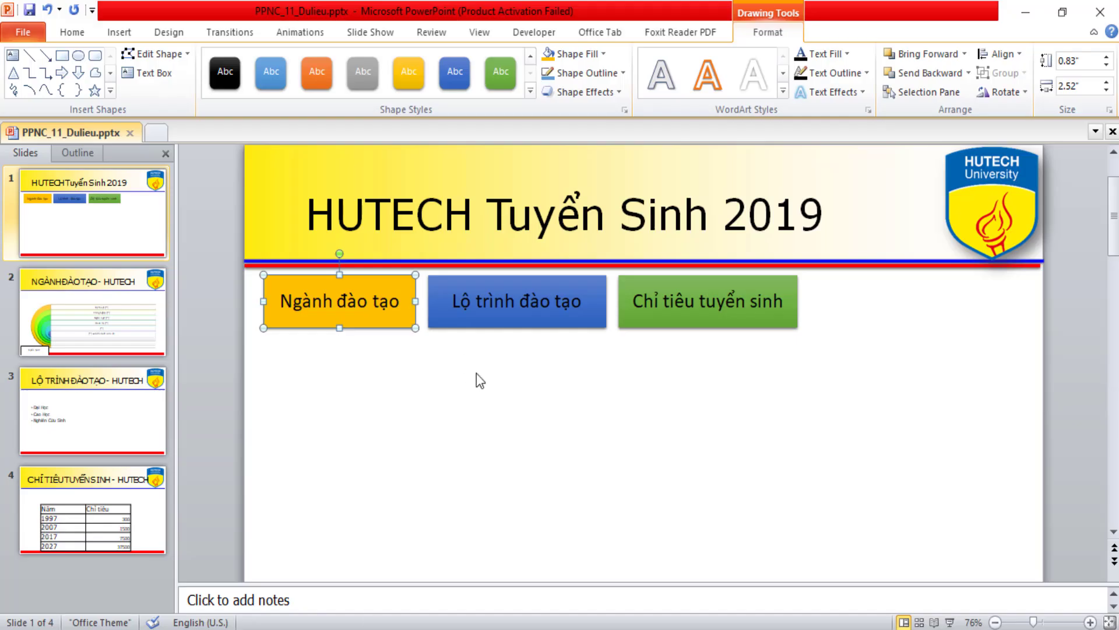
left_click(477, 380)
scroll(369, 289, "up", 2, "ctrl")
scroll(408, 245, "up", 3, "ctrl")
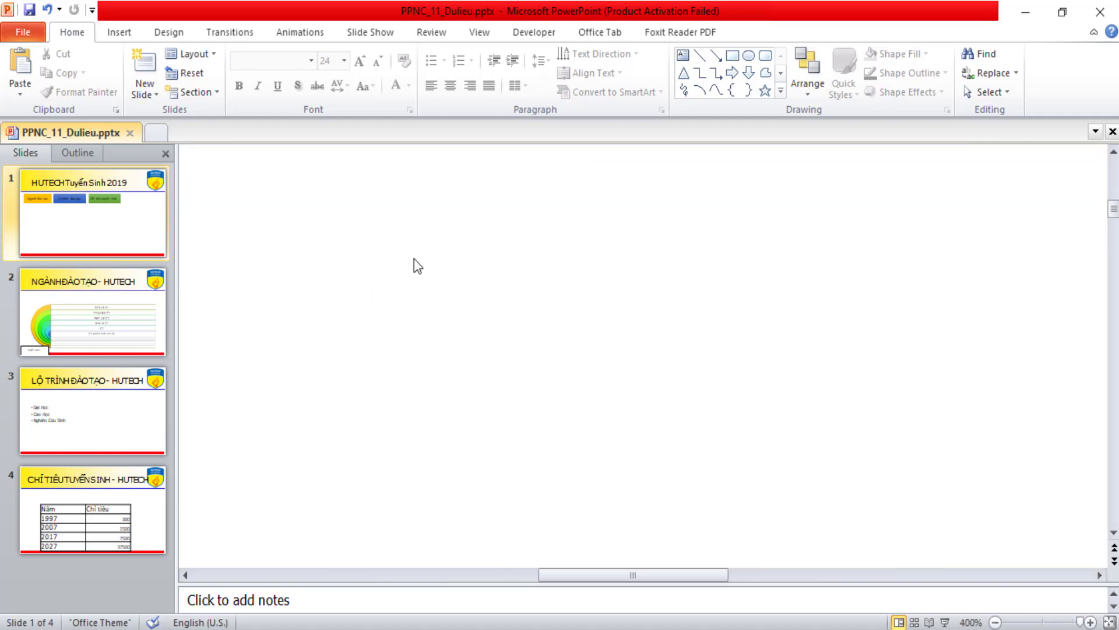
scroll(419, 257, "up", 3)
left_click_drag(555, 575, 396, 575)
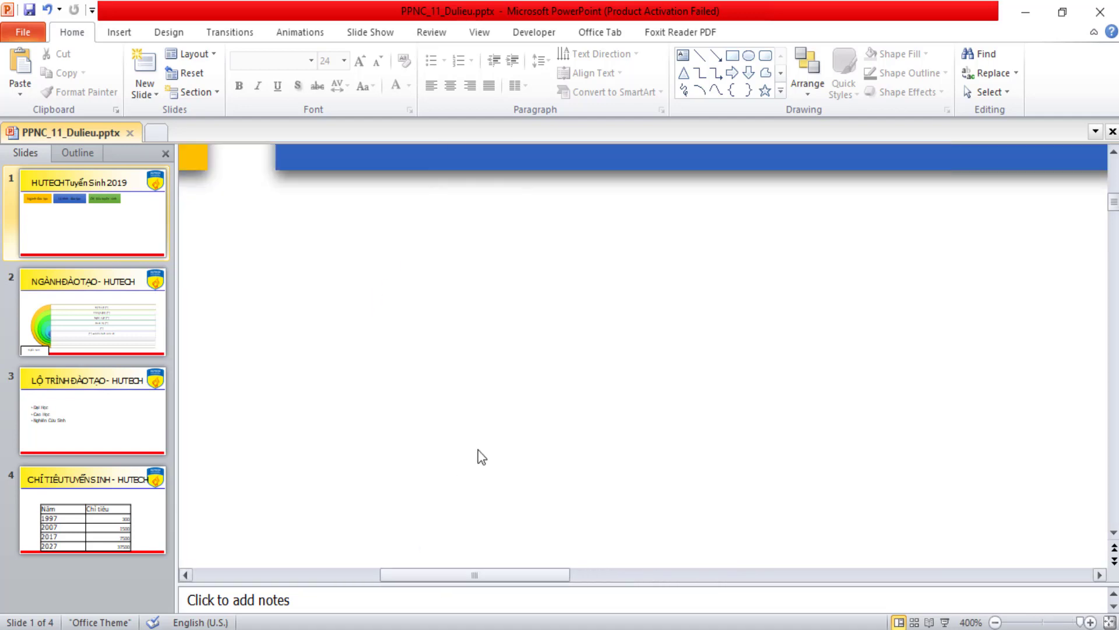
scroll(482, 457, "down", 3, "ctrl")
scroll(485, 436, "down", 3, "ctrl")
scroll(485, 436, "down", 2, "ctrl")
scroll(452, 325, "up", 1, "ctrl")
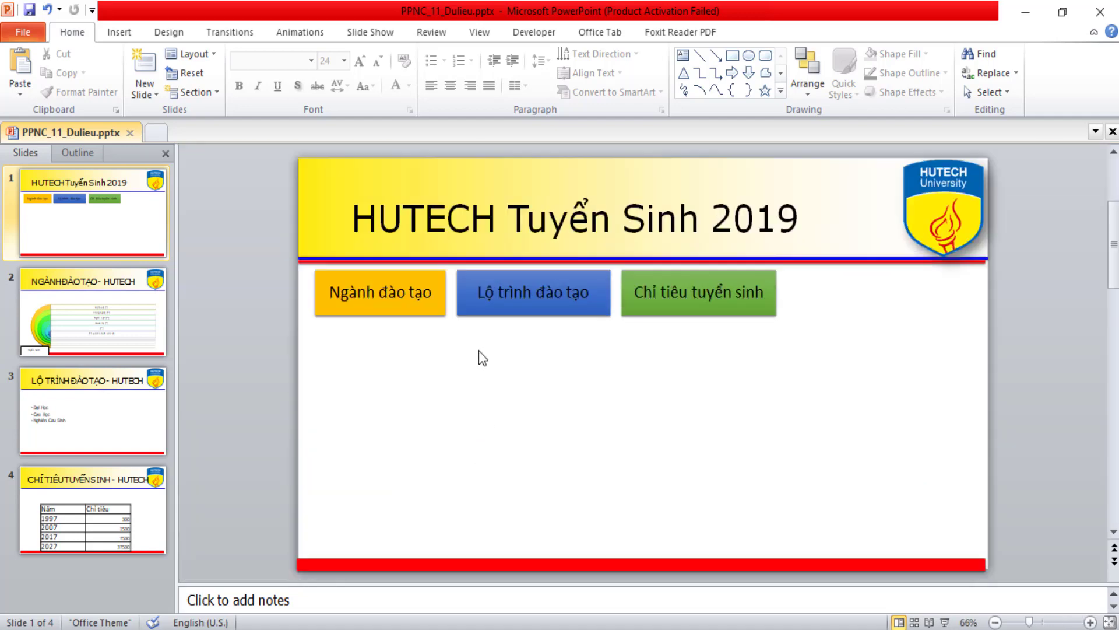
scroll(478, 351, "up", 2, "ctrl")
scroll(439, 357, "down", 1, "ctrl")
left_click(382, 294)
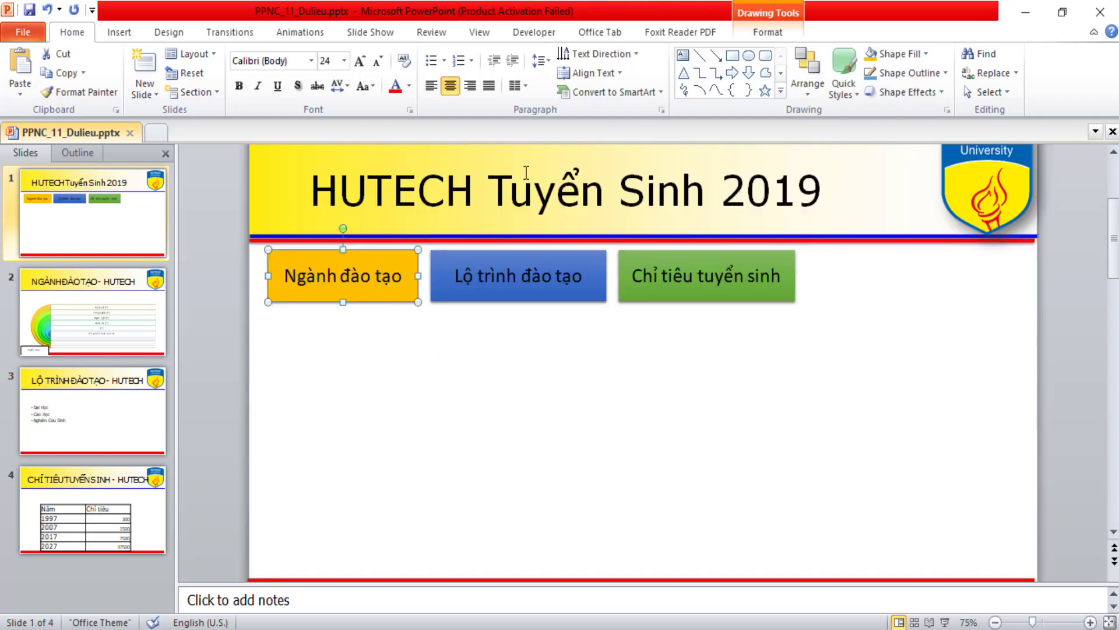
left_click(737, 33)
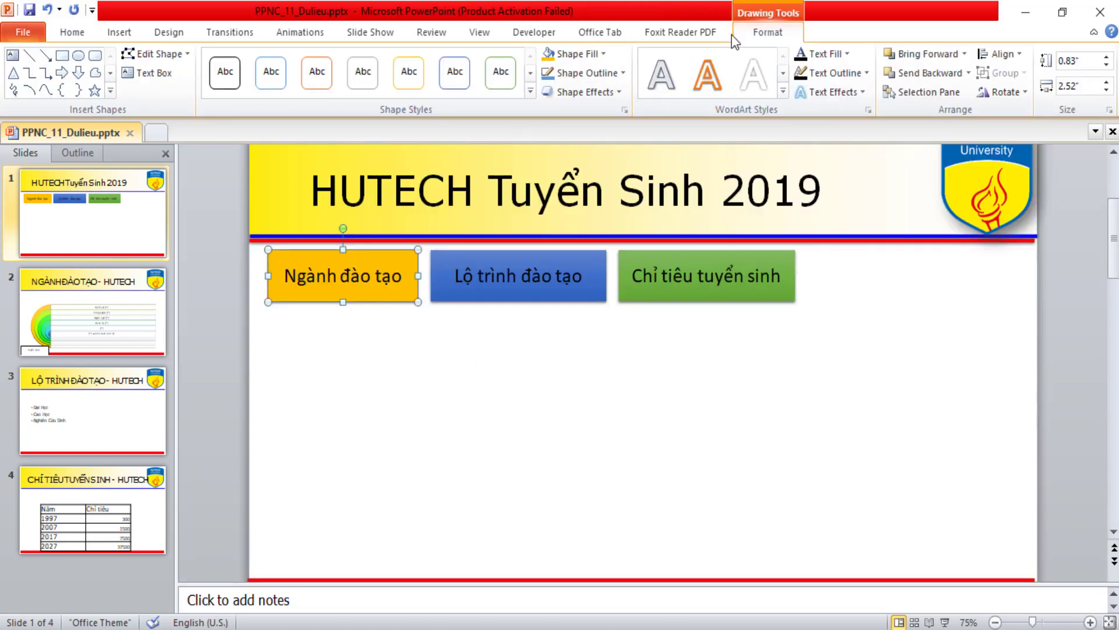
left_click(624, 73)
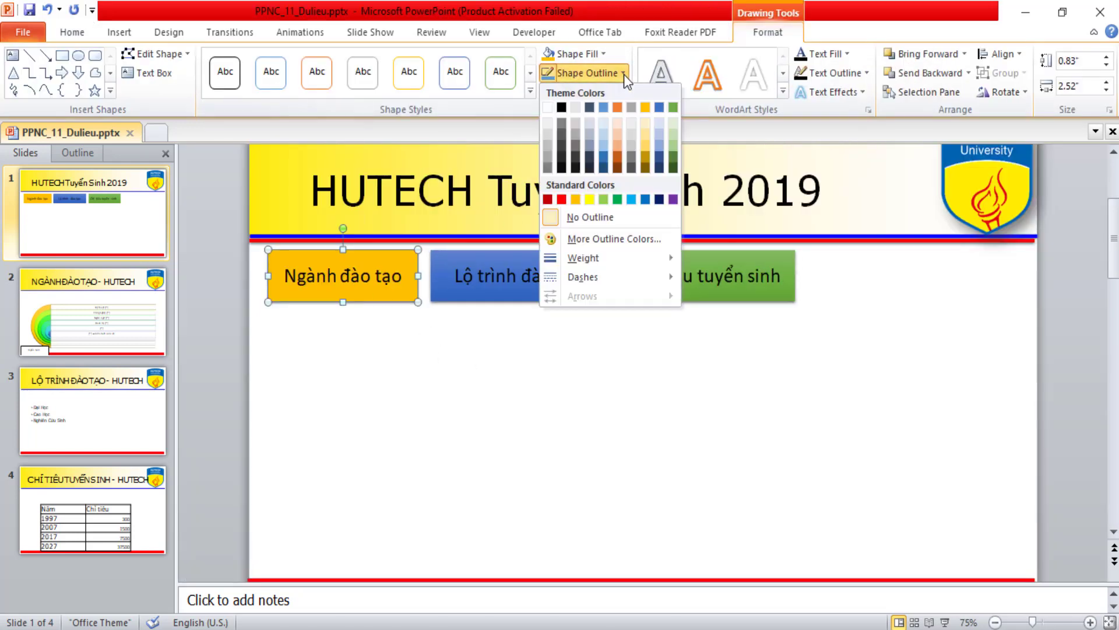
left_click(561, 200)
left_click(489, 372)
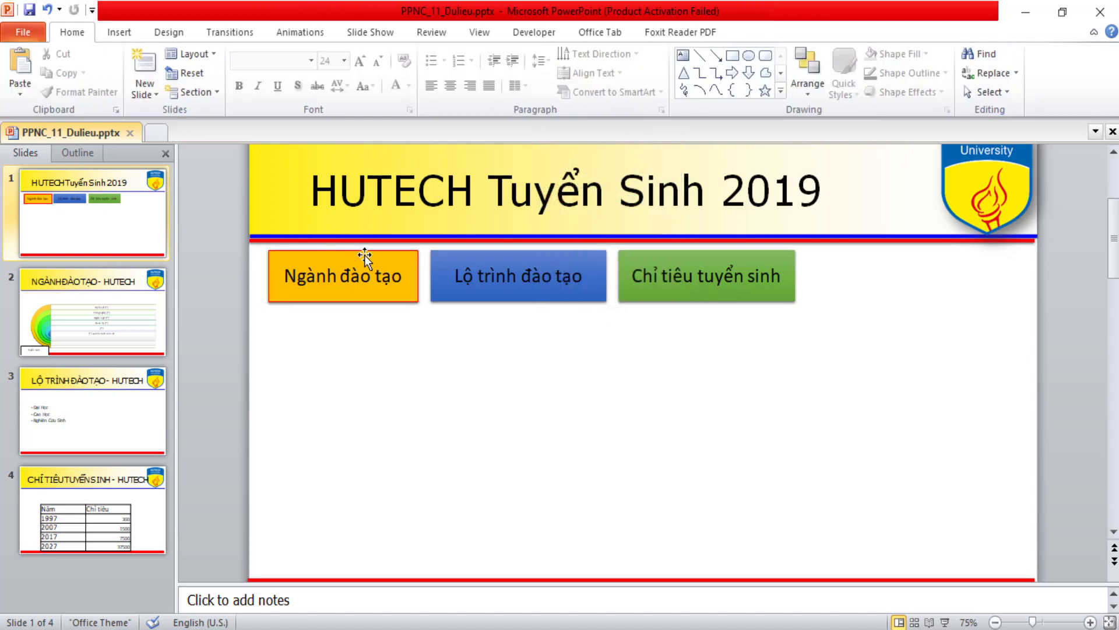
left_click(672, 36)
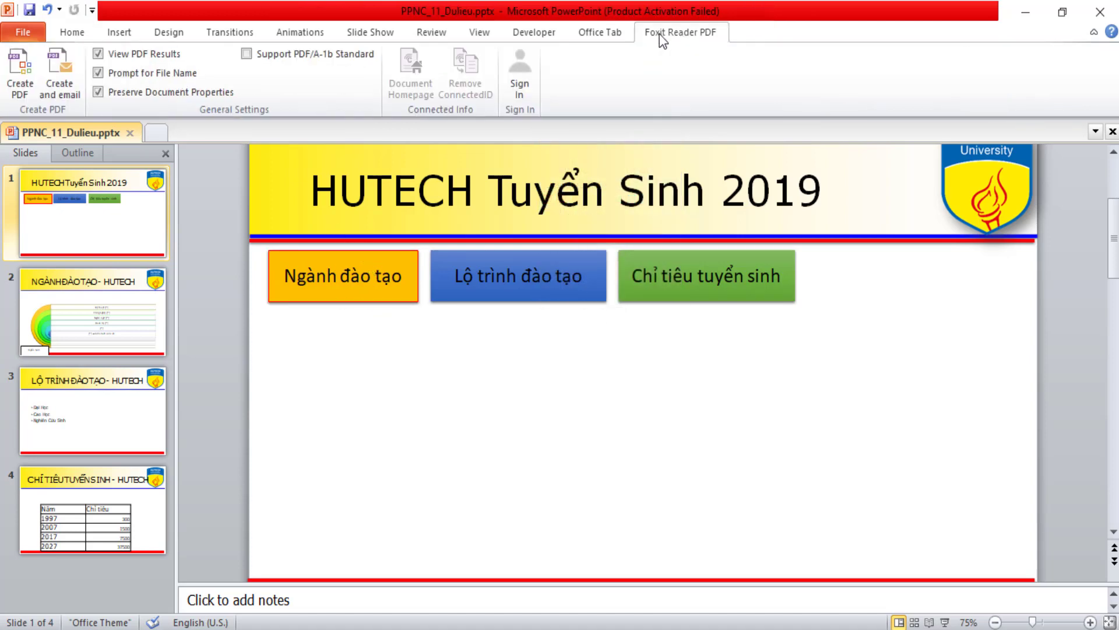
Remove the outline from the Ngành đào tạo button.
left_click(394, 260)
left_click(763, 33)
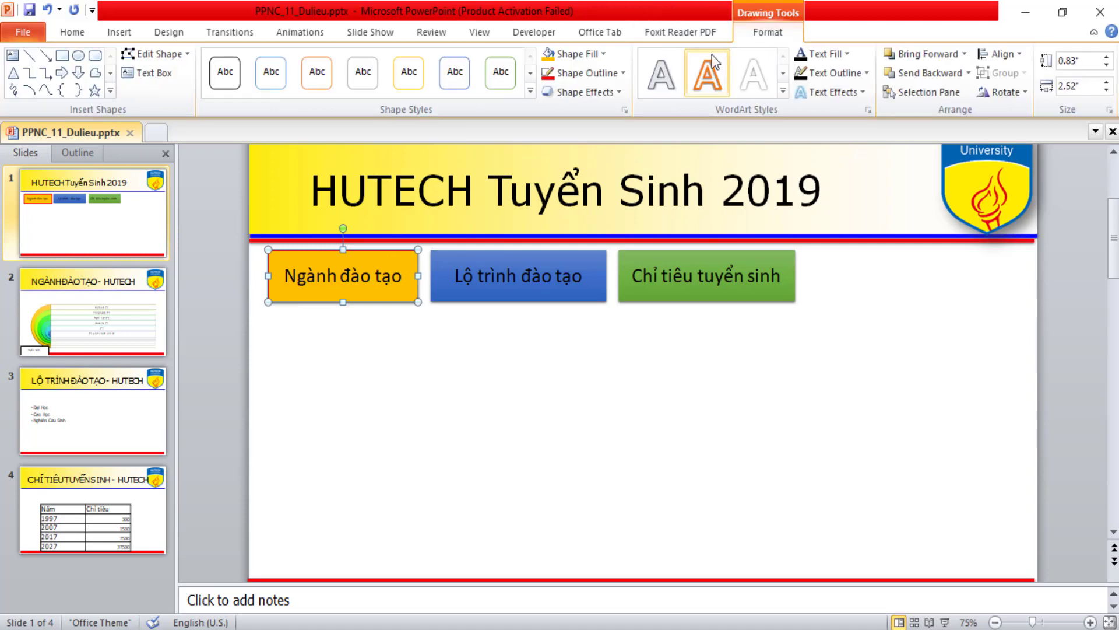
left_click(607, 74)
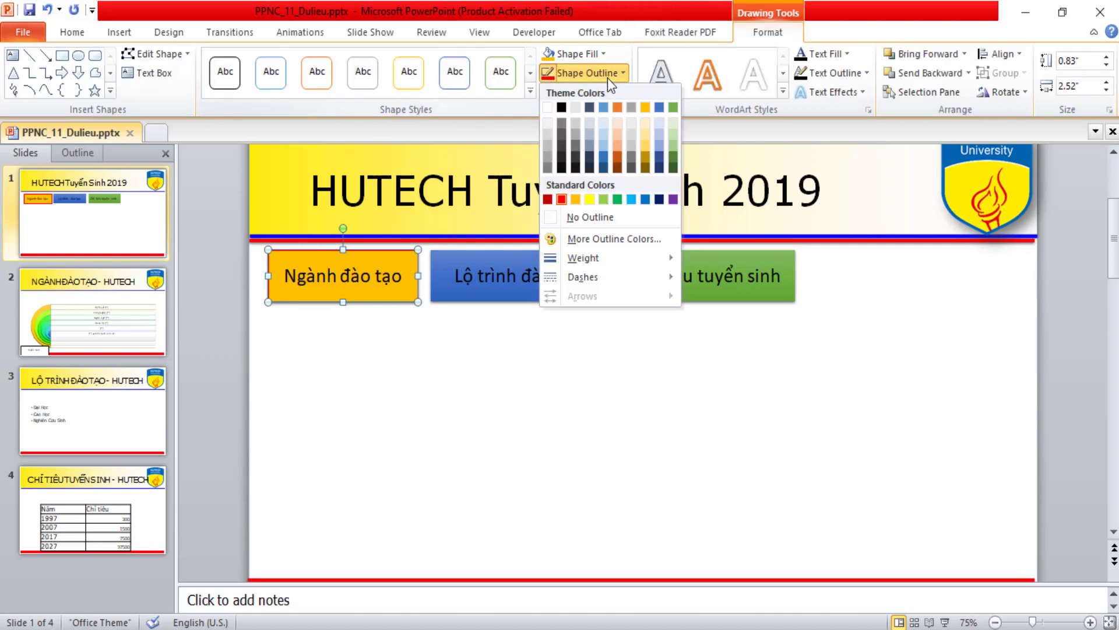
left_click(600, 217)
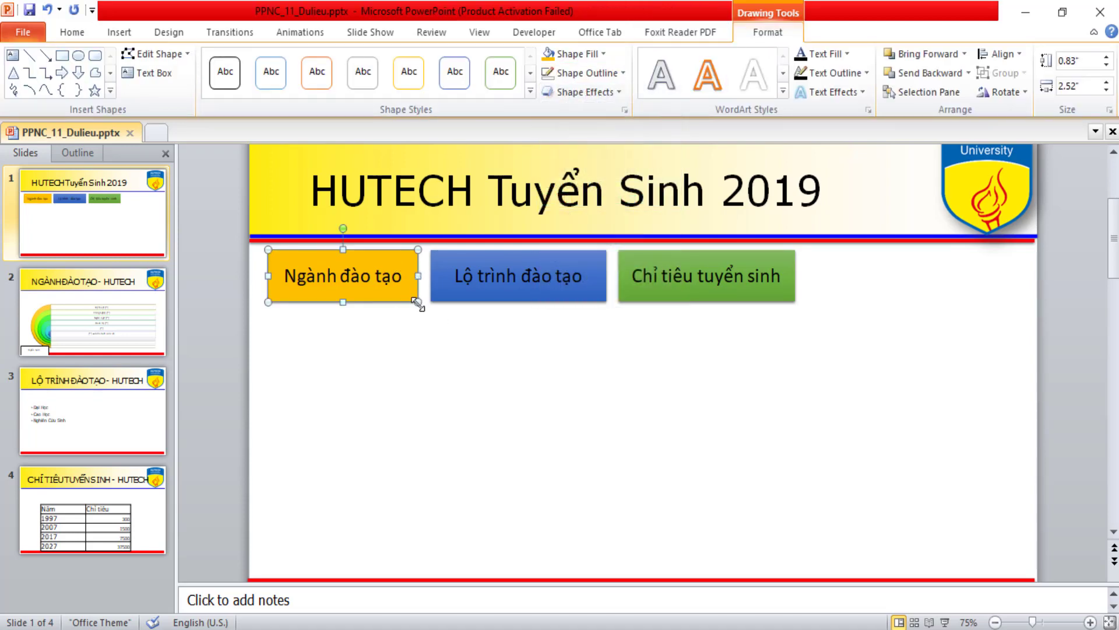
left_click(466, 355)
Apply an orange preset shape style to the Ngành đào tạo button.
left_click(388, 285)
double_click(388, 285)
left_click(529, 92)
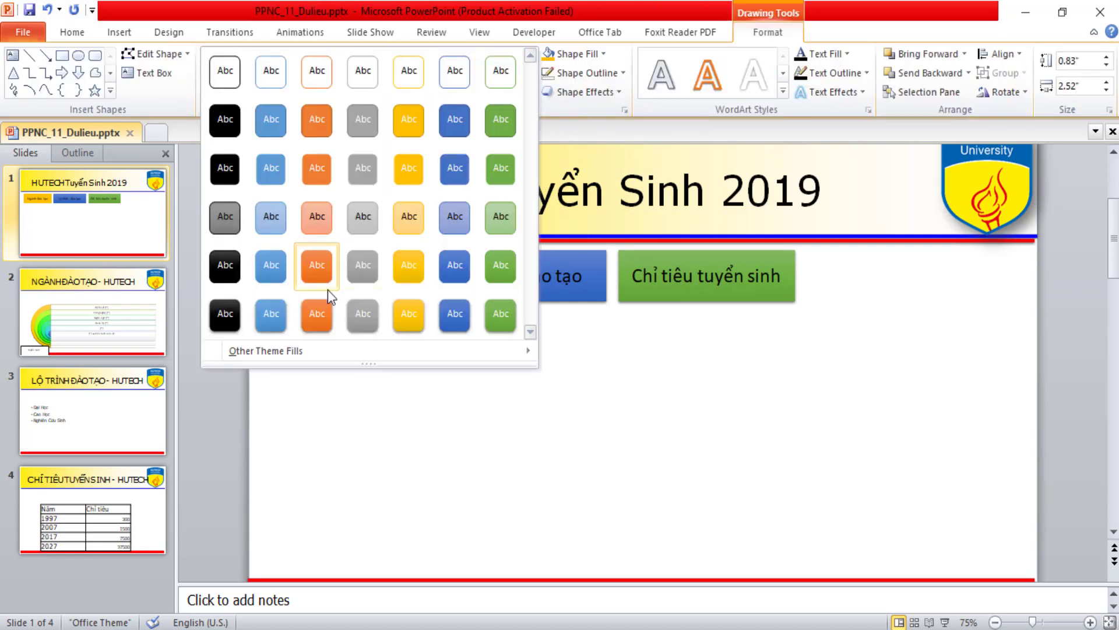
left_click(316, 317)
left_click(396, 317)
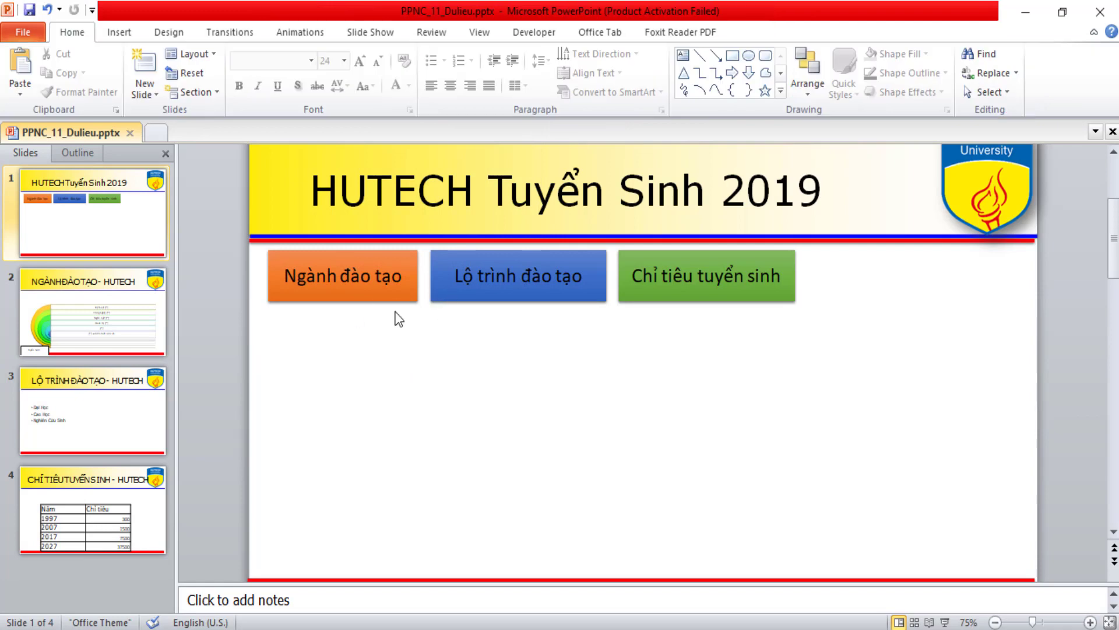
Select all three navigation buttons and make their text red.
left_click(335, 295)
left_click(490, 287, "shift")
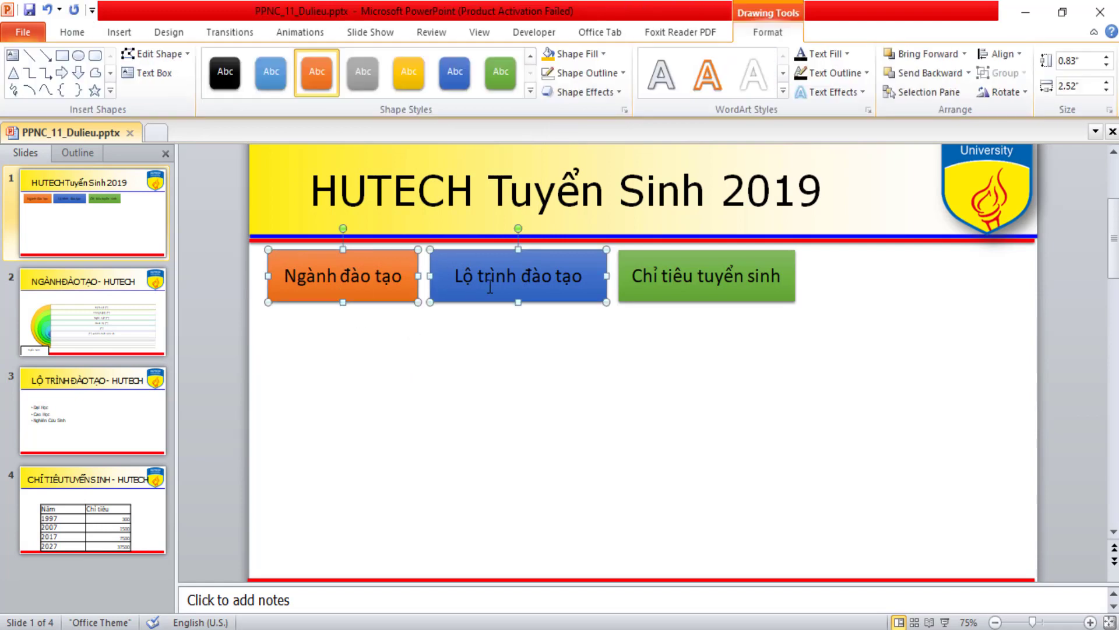
left_click(665, 285, "shift")
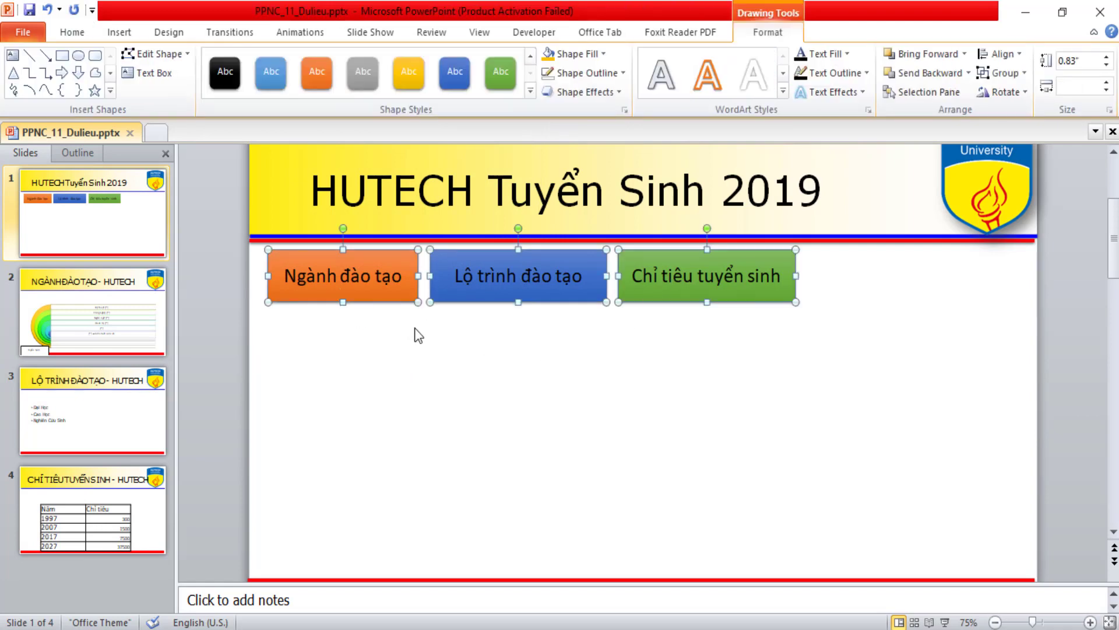
left_click(612, 330)
left_click(343, 295)
left_click(500, 286, "shift")
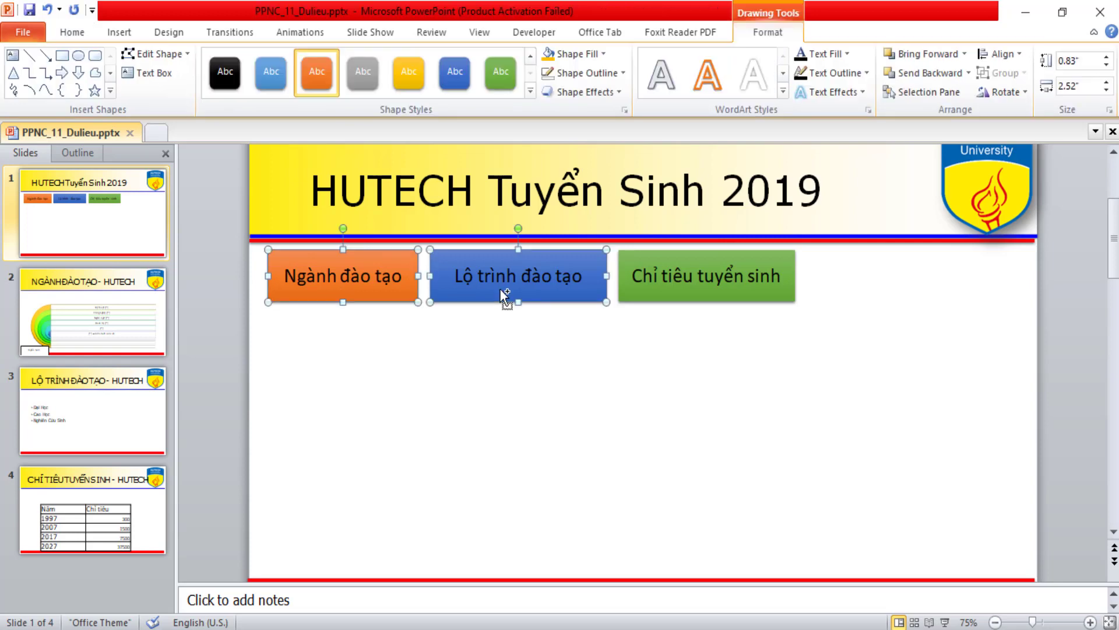
left_click(632, 280, "shift")
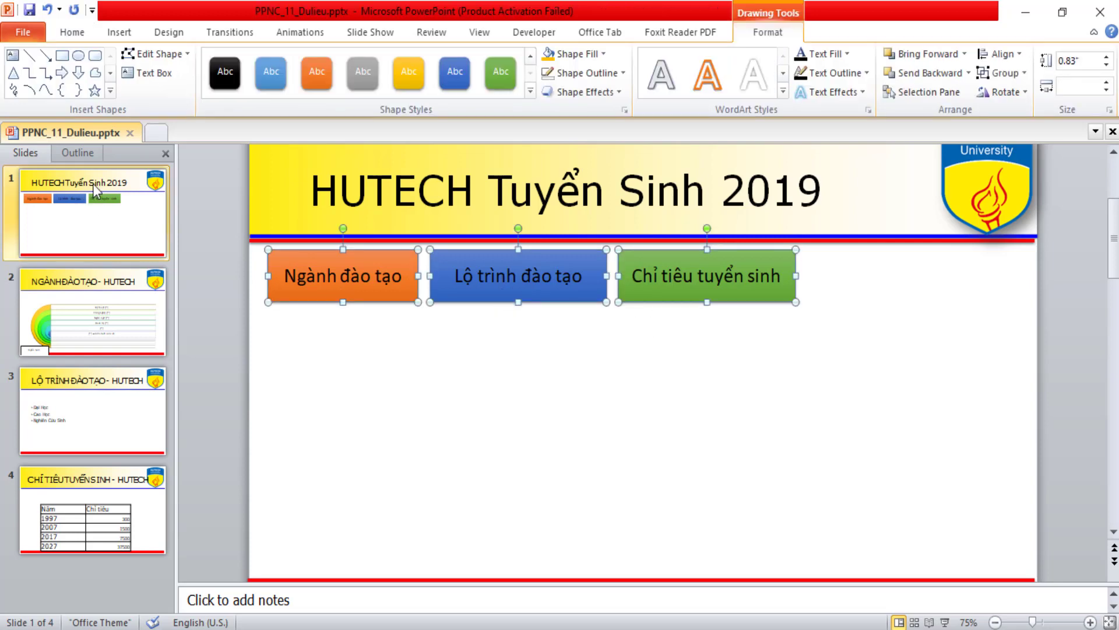
left_click(73, 32)
left_click(395, 86)
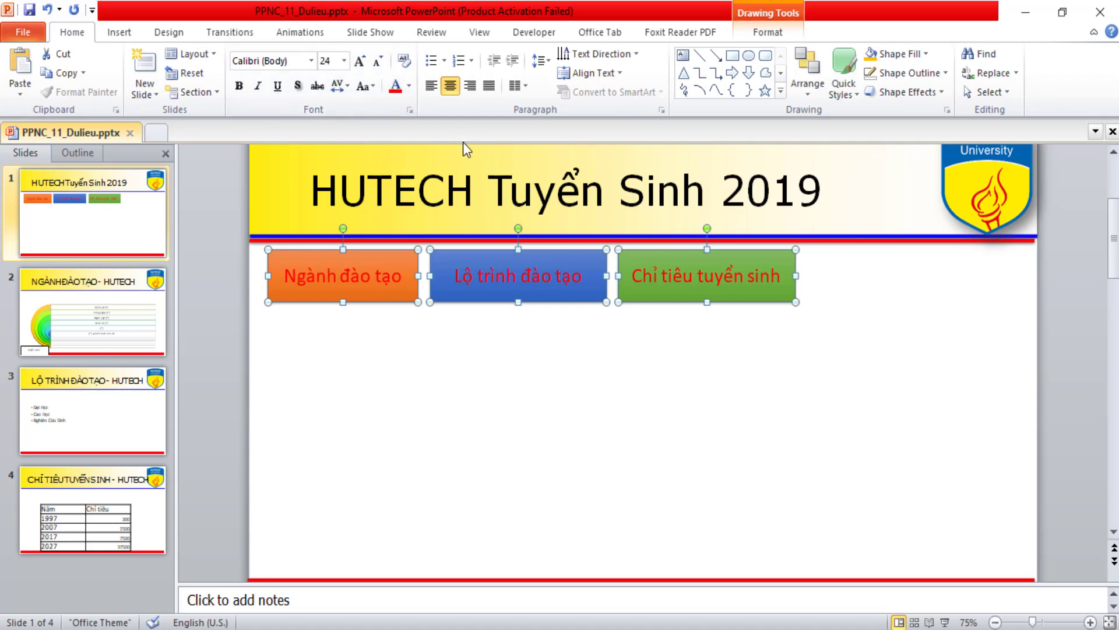
left_click(383, 432)
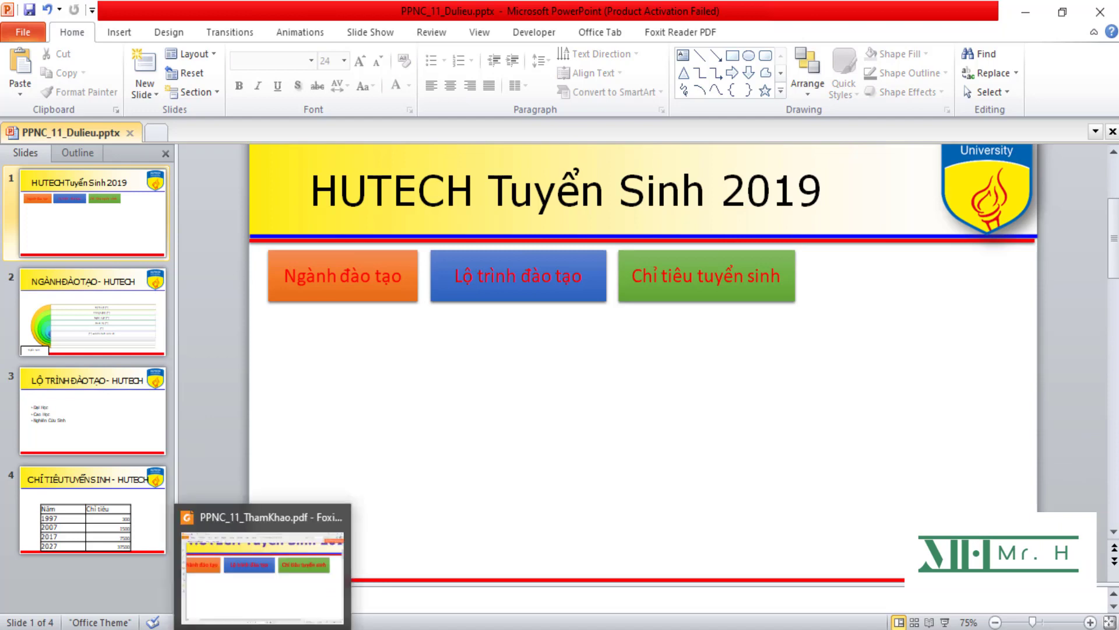
left_click(262, 560)
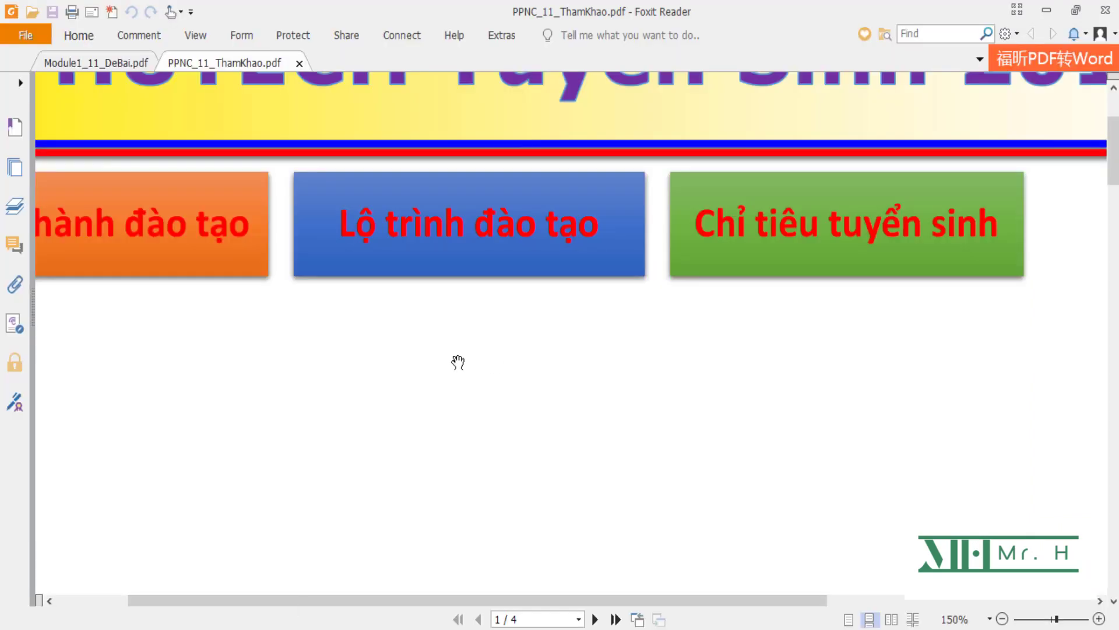
scroll(485, 360, "down", 2, "ctrl")
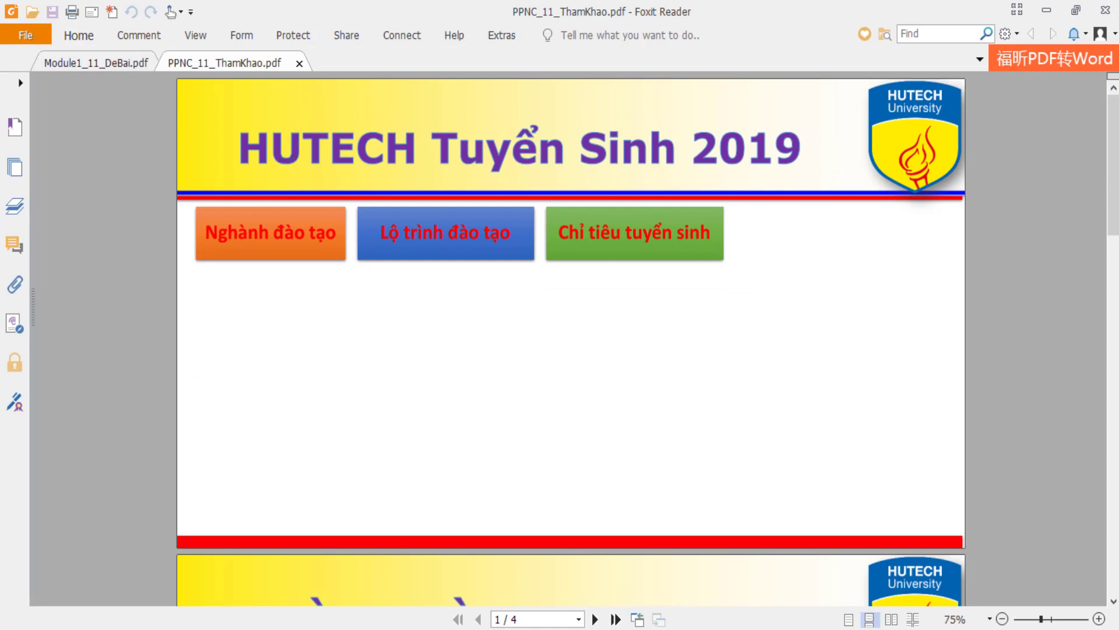
key("alt+Tab")
left_click(705, 187)
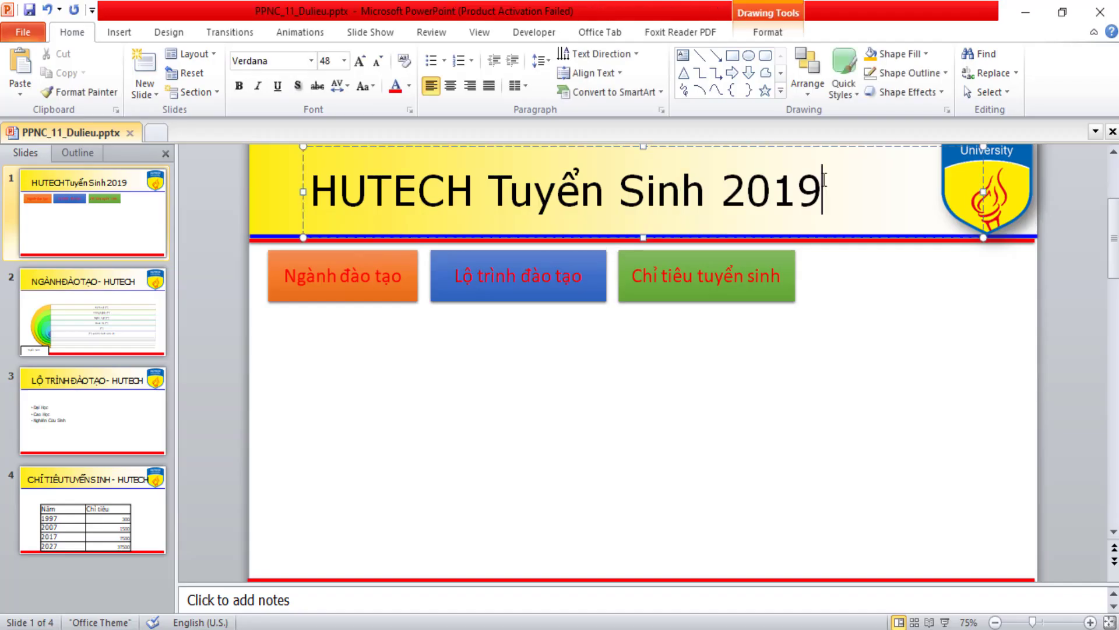
Select the HUTECH Tuyển Sinh 2019 title and apply a WordArt style to it.
left_click_drag(833, 190, 401, 189)
key("alt+Tab")
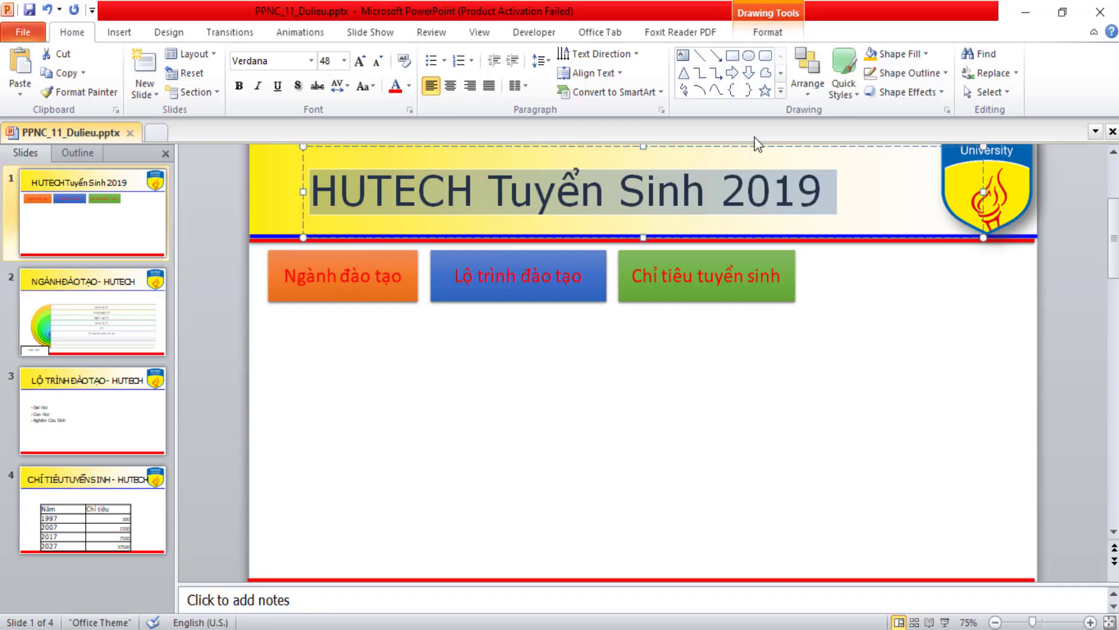
left_click(768, 27)
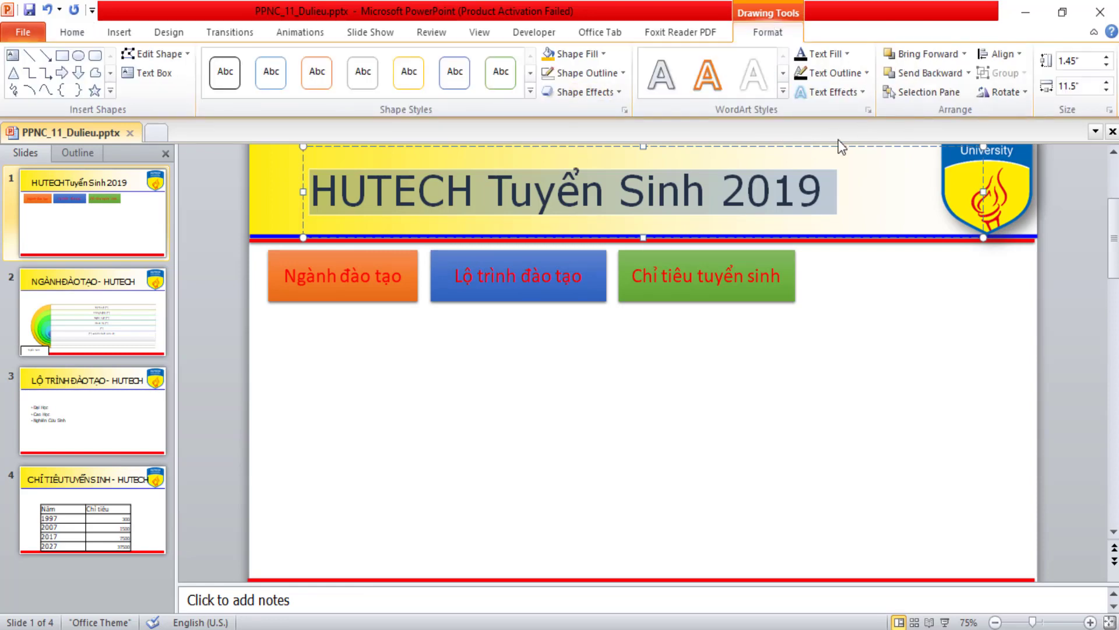
left_click(782, 92)
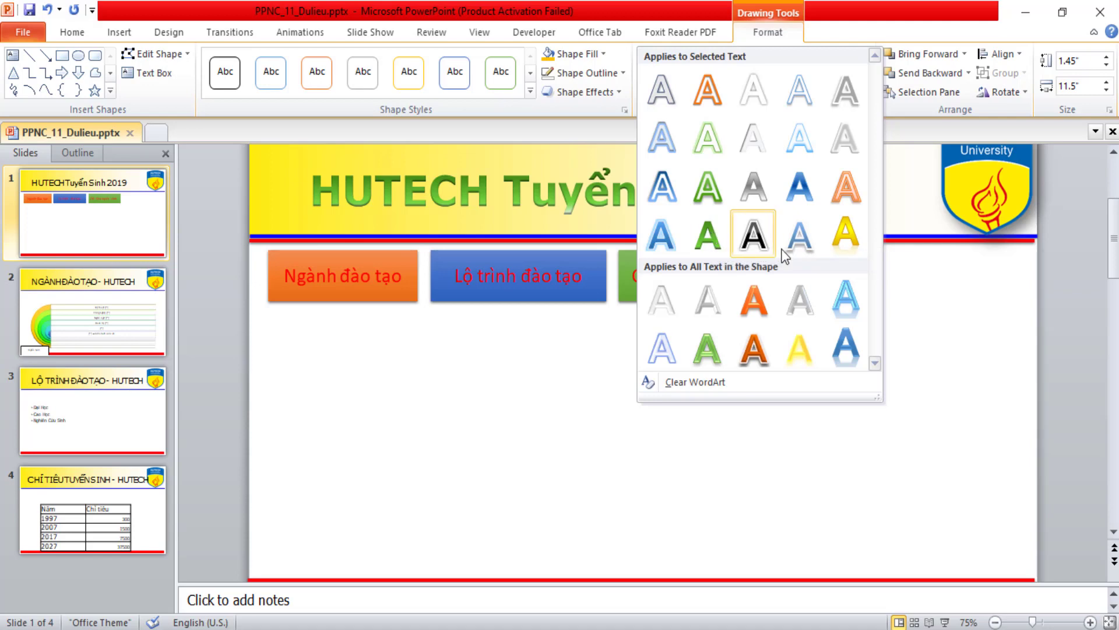
left_click(762, 96)
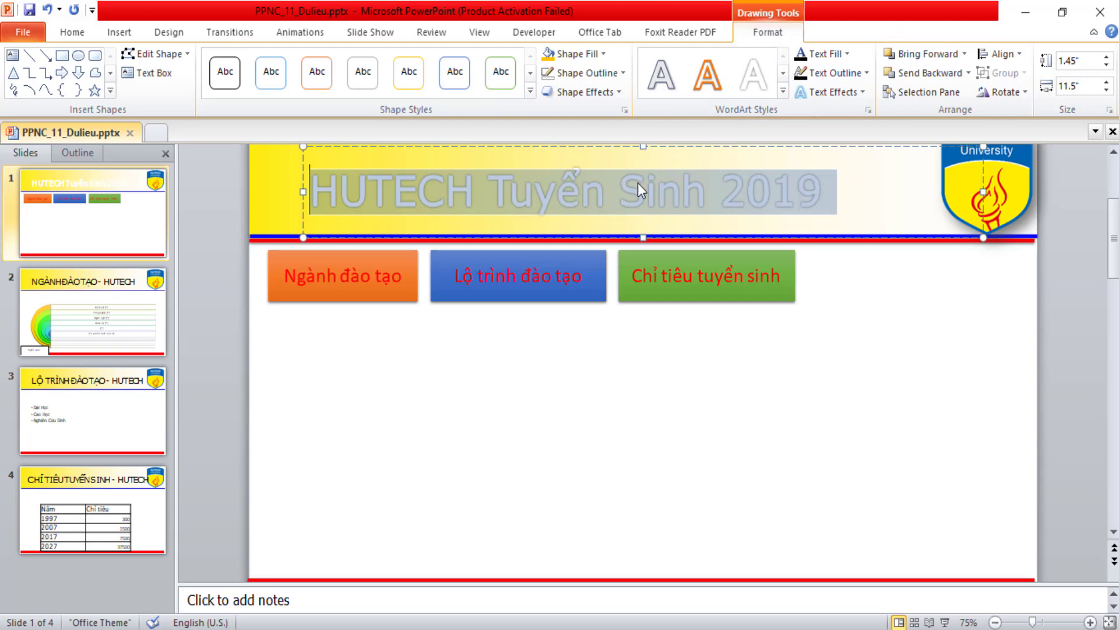
Fill the title text purple and give it a purple text outline.
left_click(848, 55)
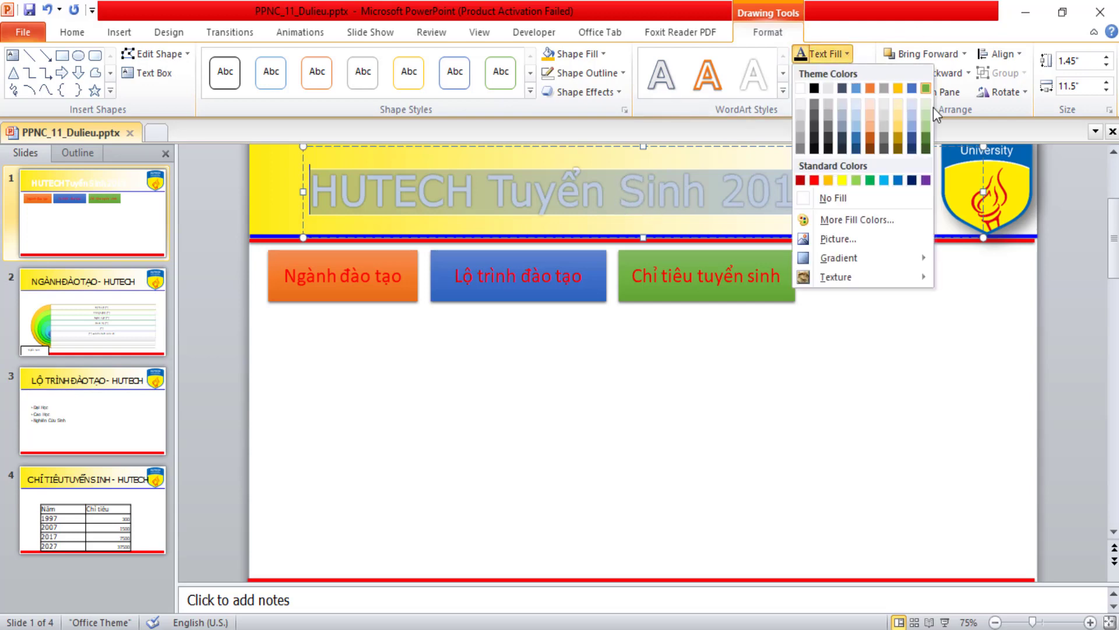
left_click(925, 180)
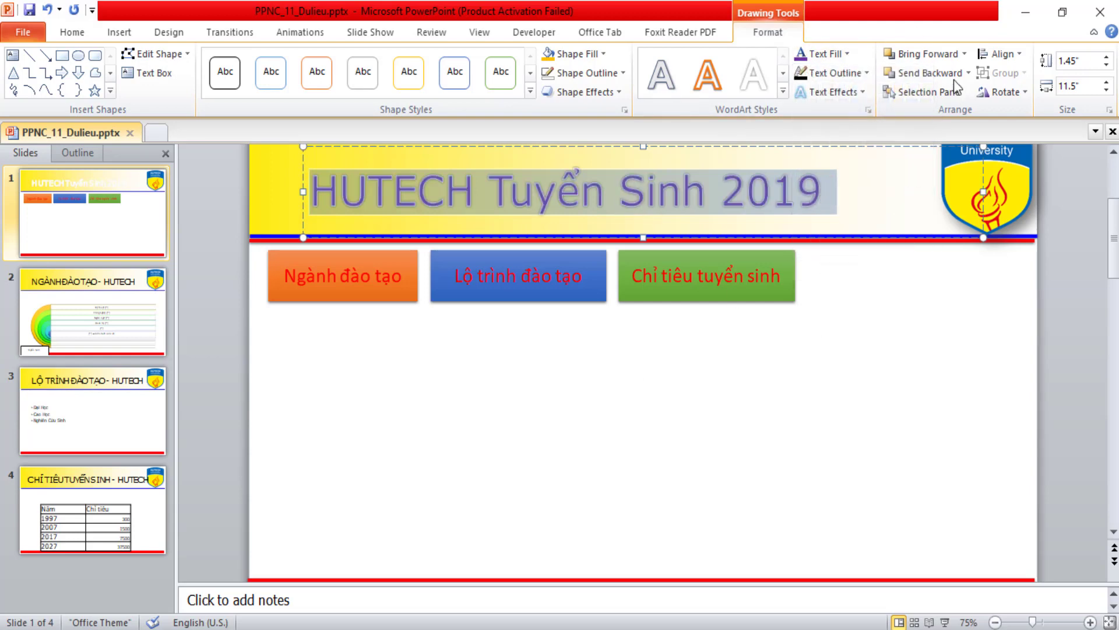
left_click(867, 75)
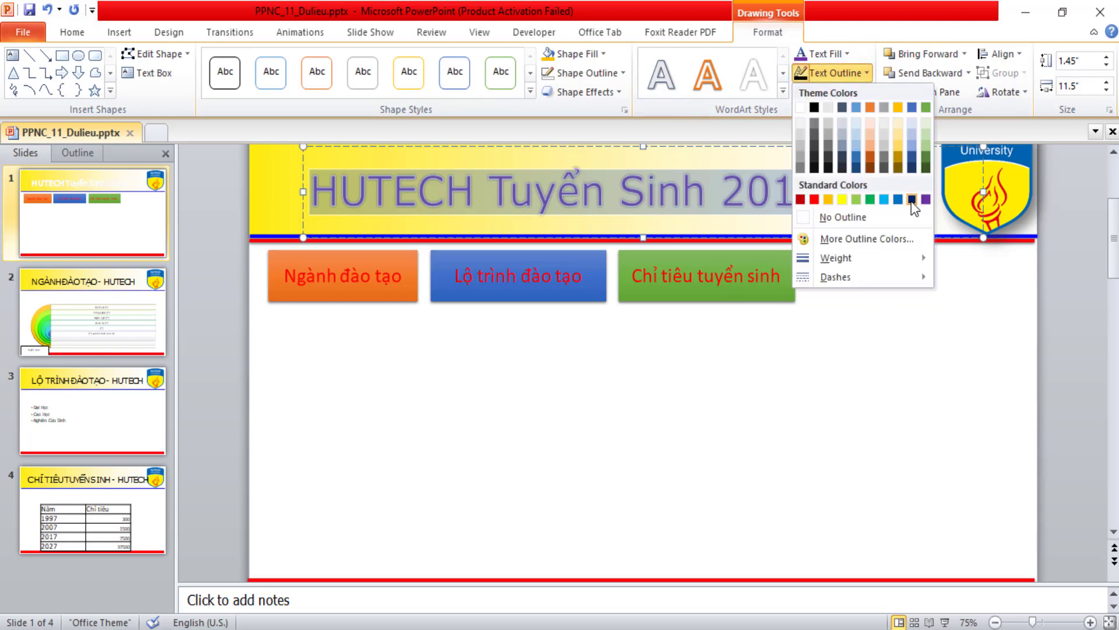
left_click(927, 200)
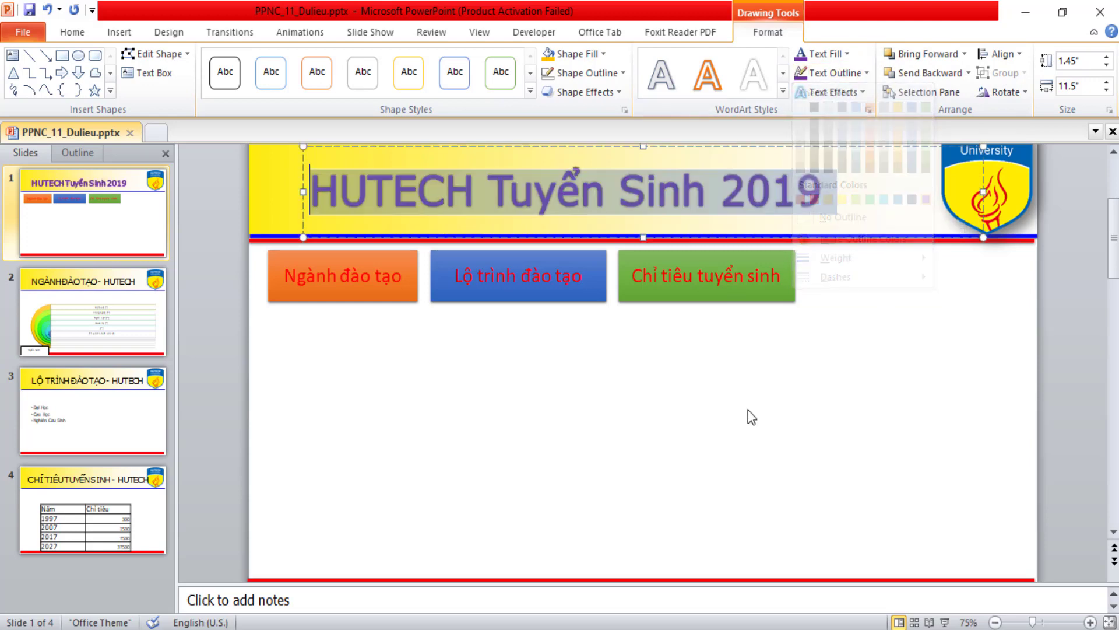
left_click(866, 73)
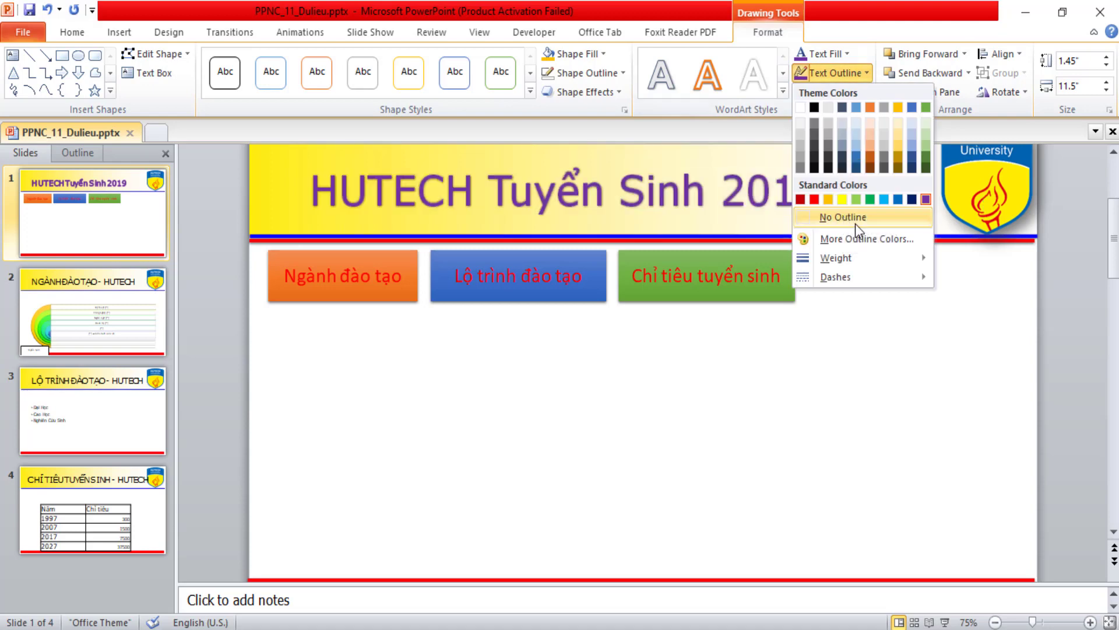
left_click(926, 200)
left_click(790, 373)
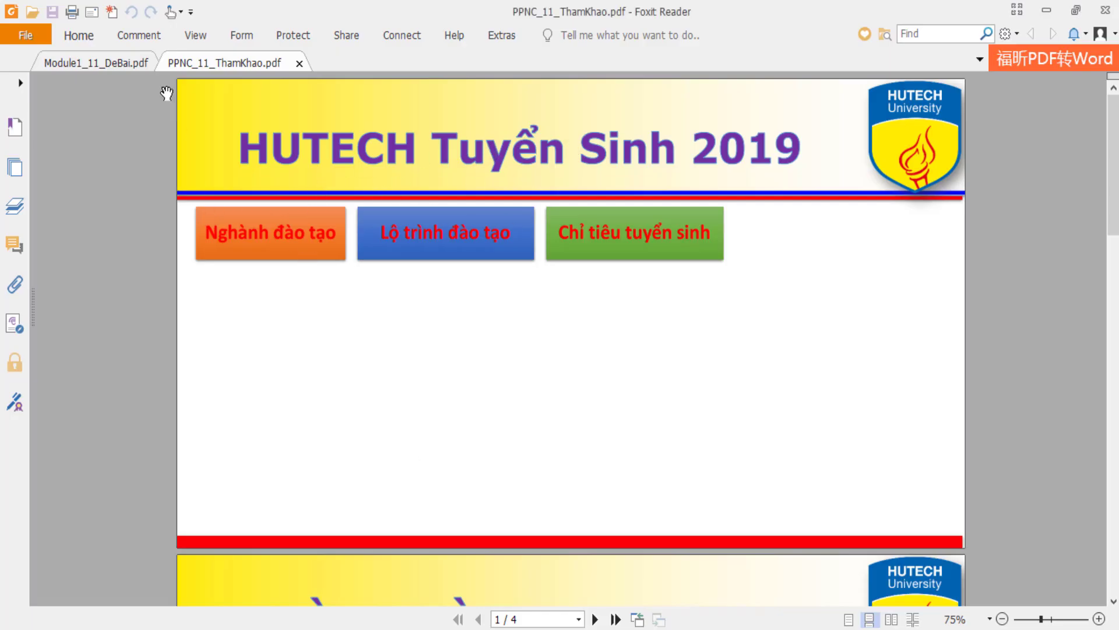
Scroll the reference PDF to page 2, then return to PowerPoint.
scroll(497, 335, "down", 5)
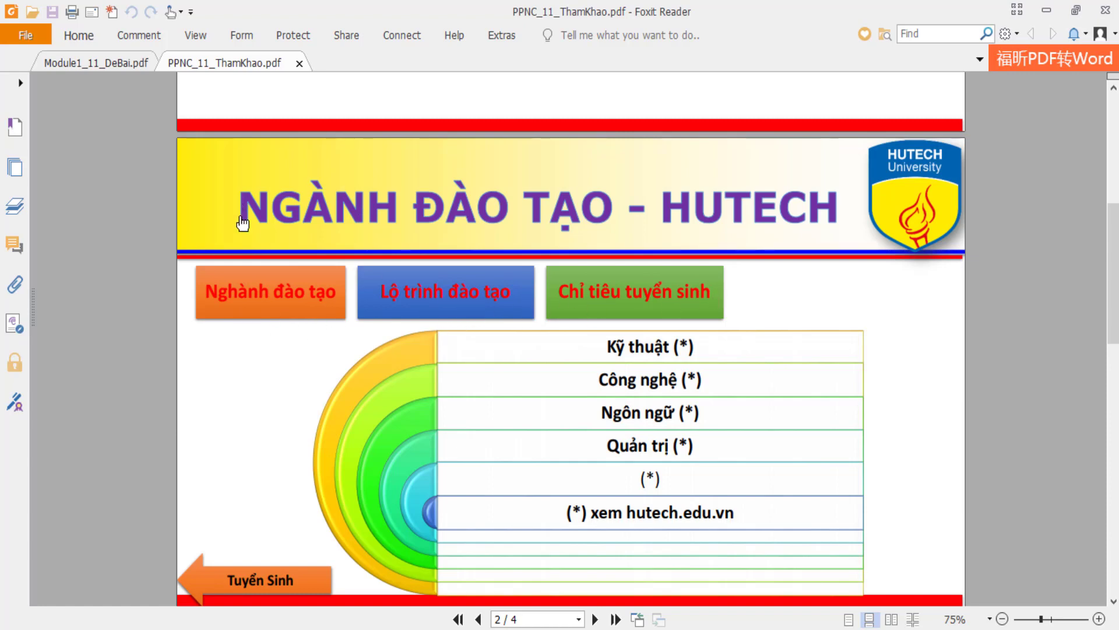
key("alt+Tab")
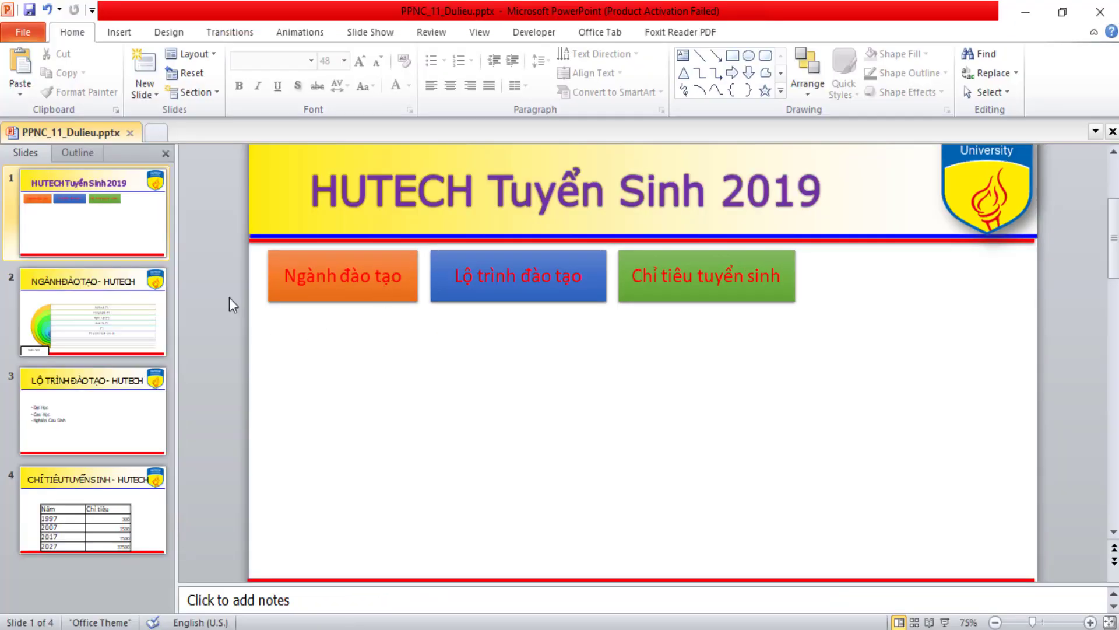
Apply the white outlined WordArt style to NGÀNH ĐÀO TẠO - HUTECH, with purple fill and outline.
left_click(87, 327)
left_click(358, 145)
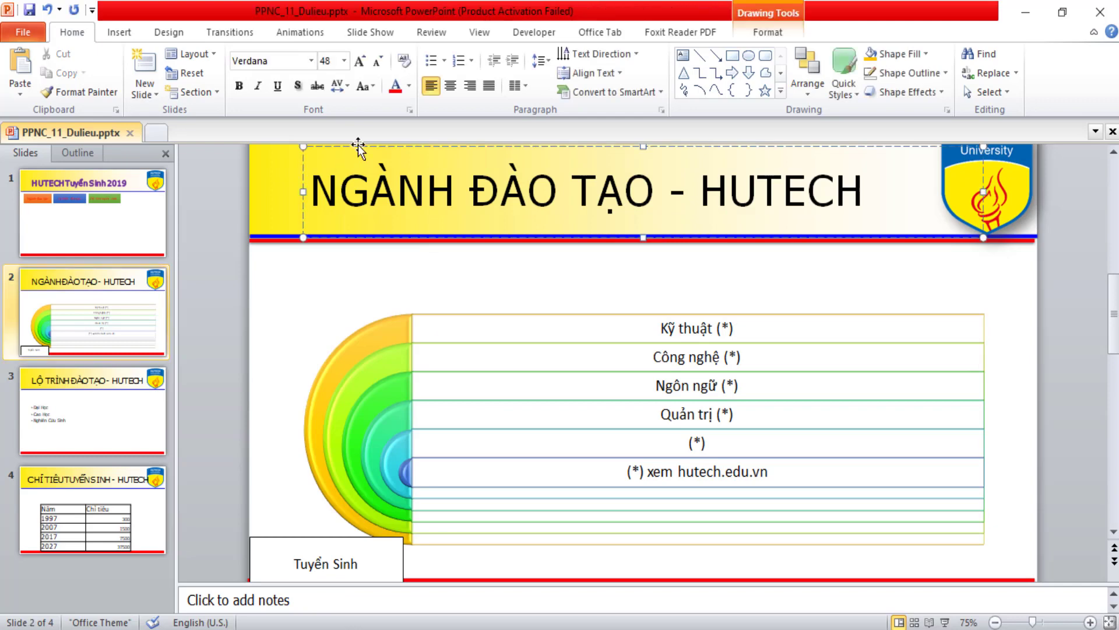
left_click(358, 145)
left_click(767, 32)
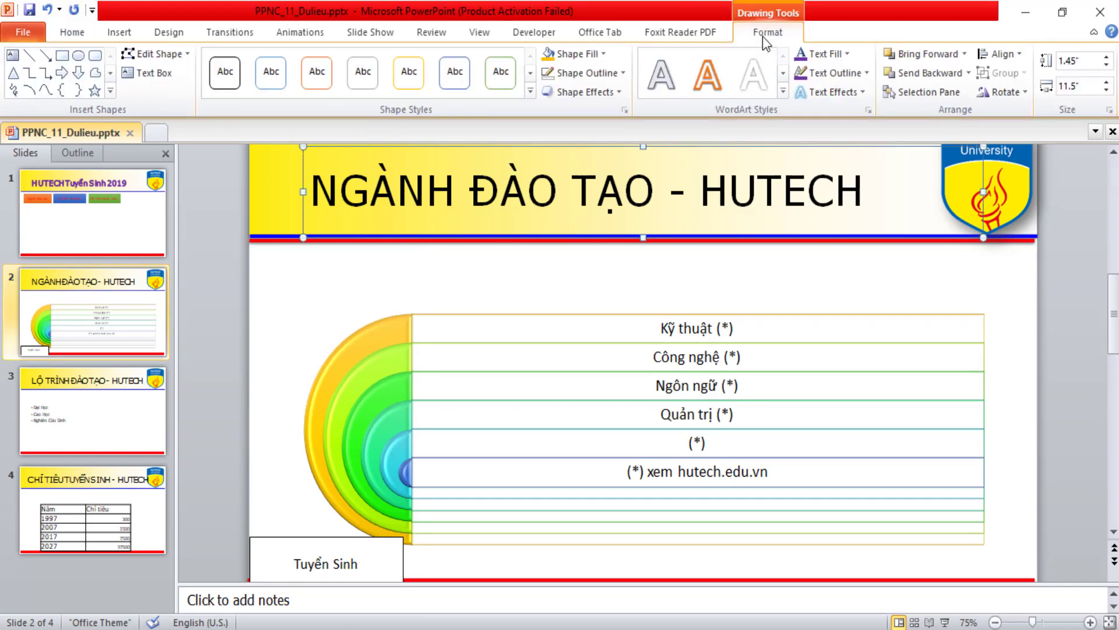
left_click(782, 91)
left_click(753, 72)
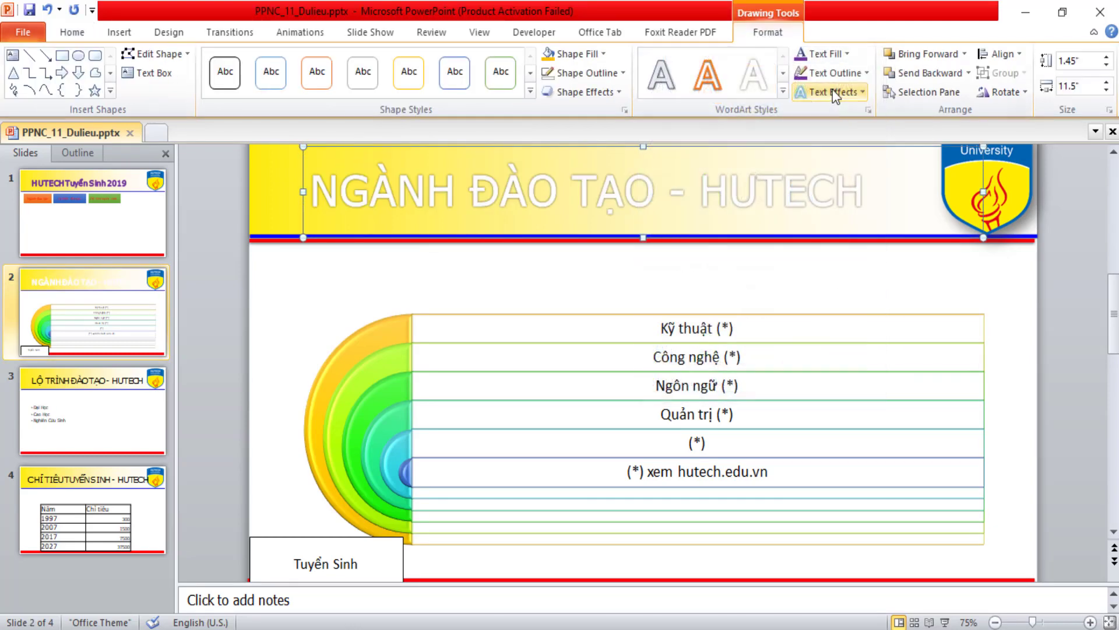
left_click(848, 55)
left_click(925, 180)
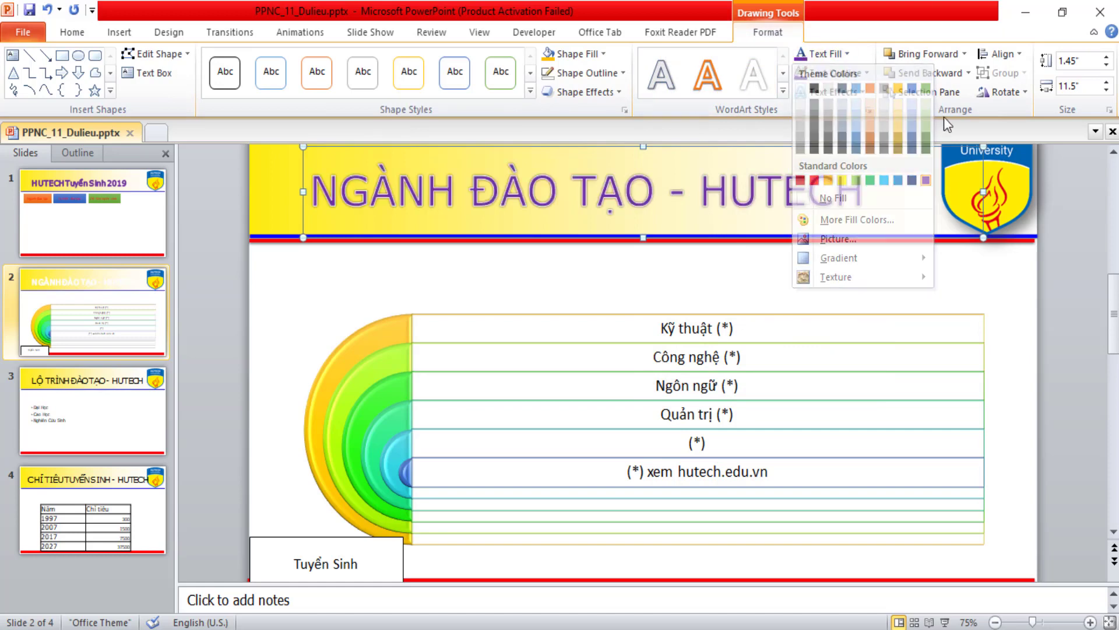
left_click(863, 73)
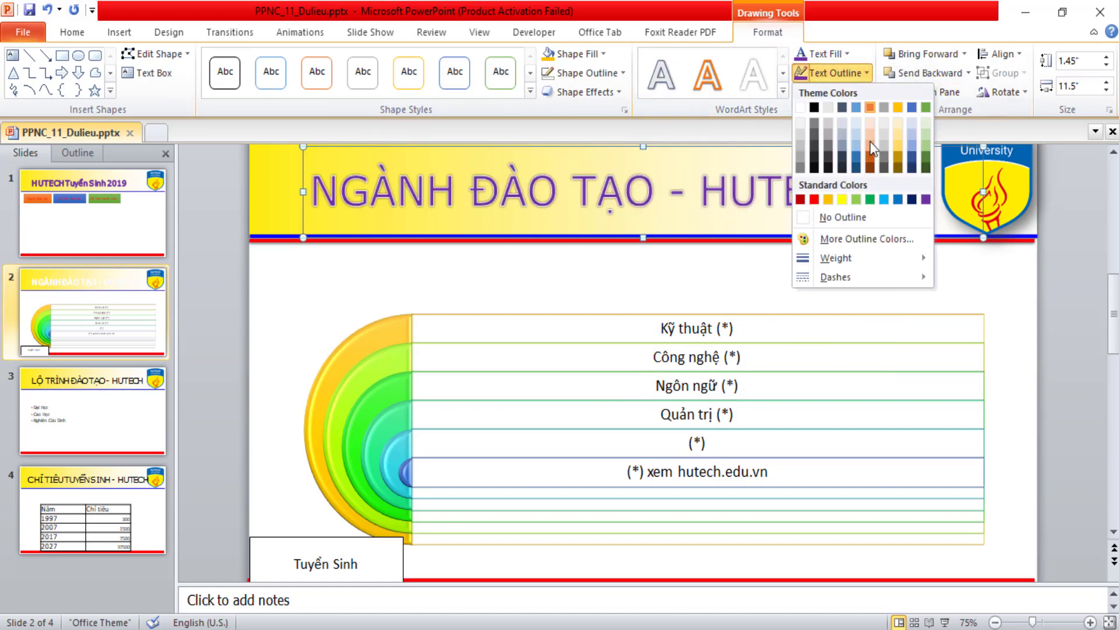
left_click(925, 199)
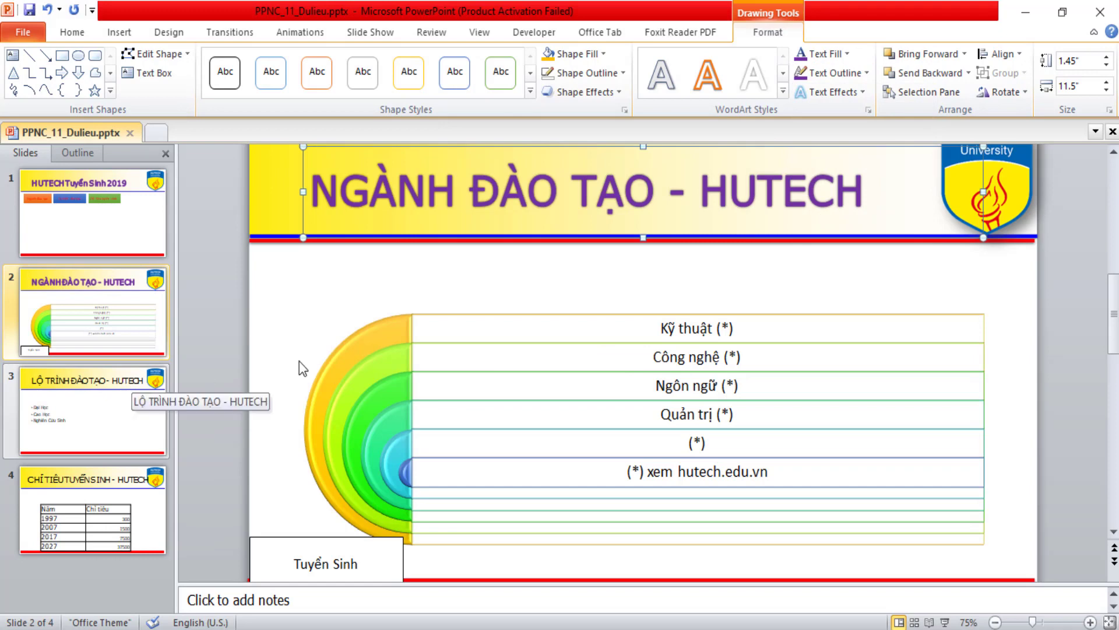
left_click(439, 280)
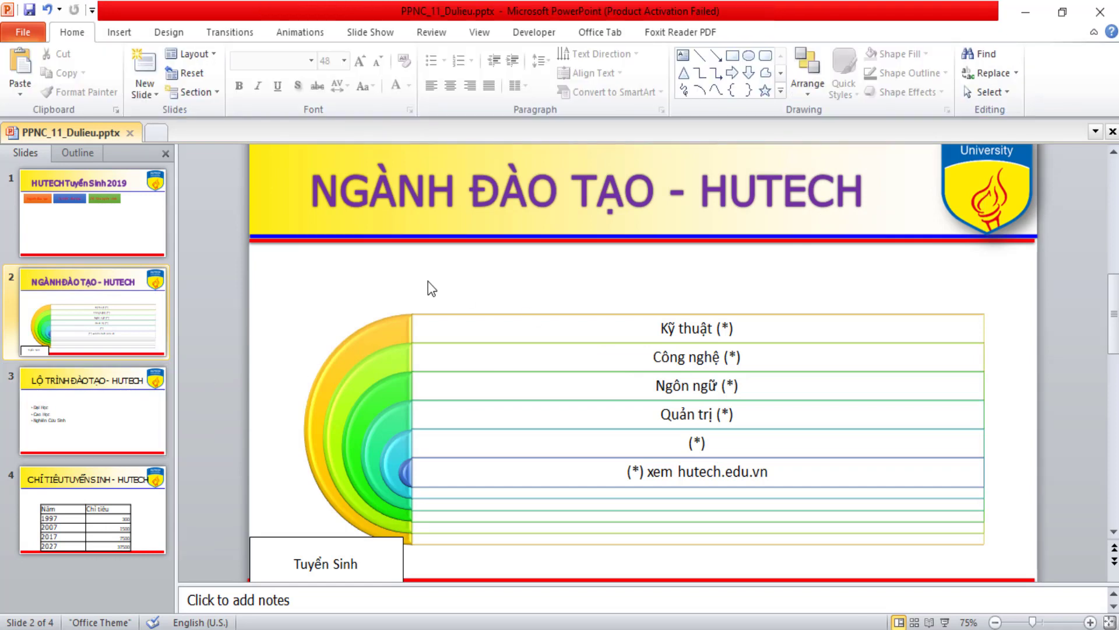
Move the SmartArt's six programme lines into the content placeholder and delete the diagram.
left_click(610, 361)
left_click(494, 339)
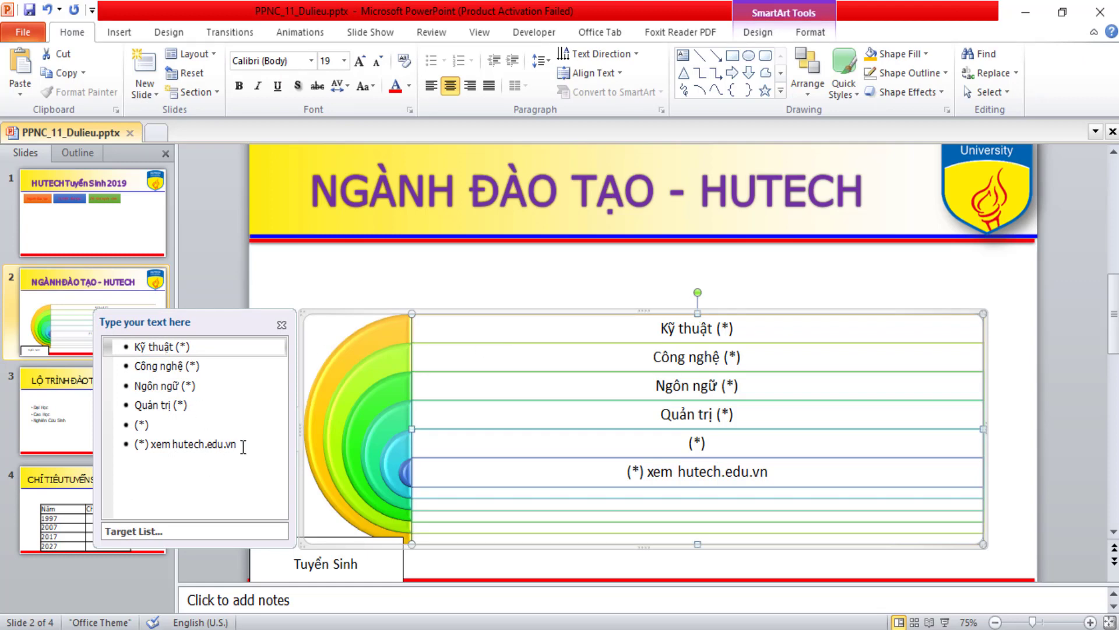
left_click_drag(240, 444, 114, 341)
key("ctrl+c")
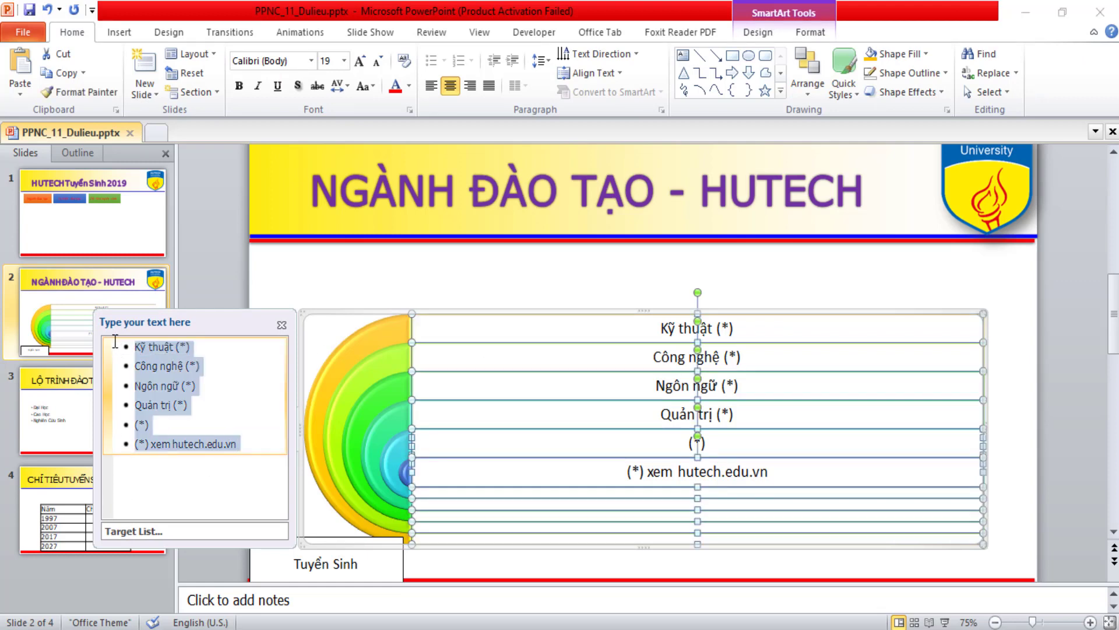
key("Delete")
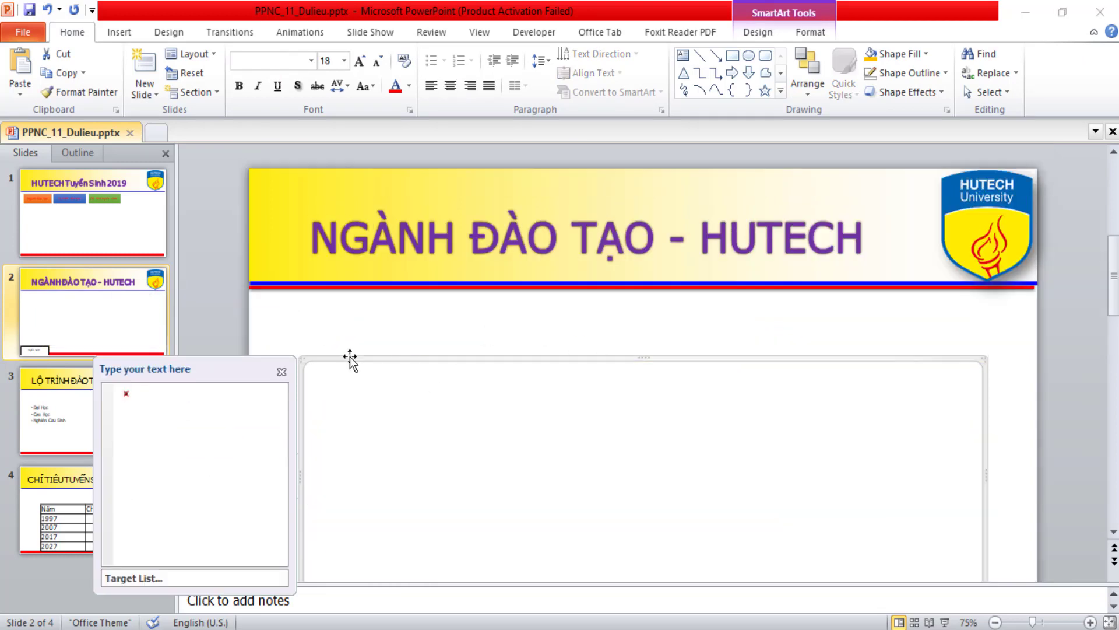
left_click(347, 356)
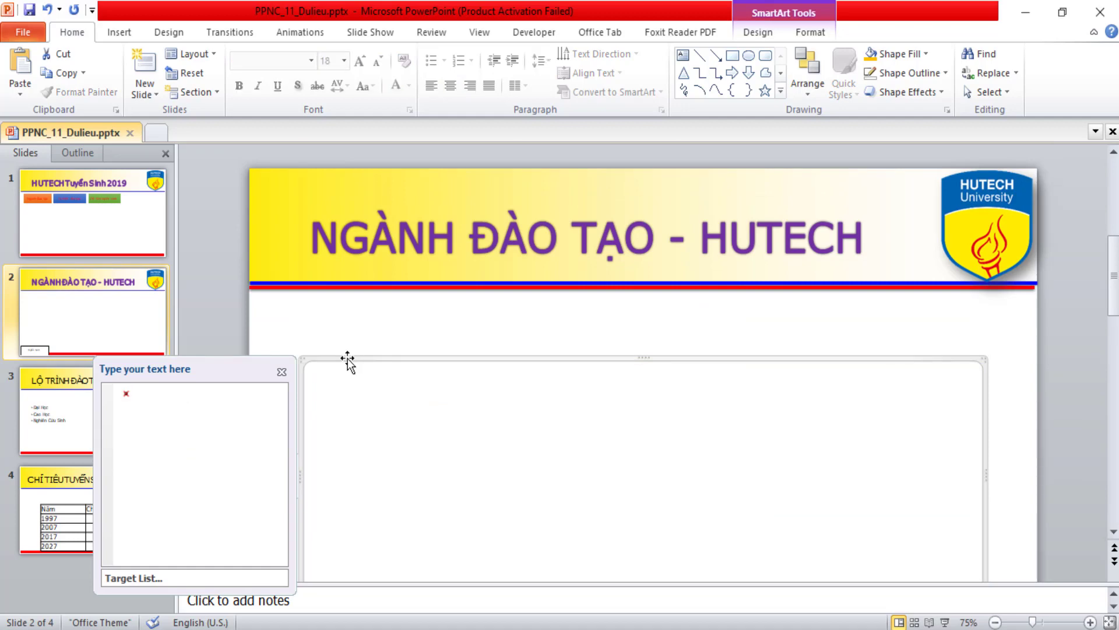
key("Delete")
left_click(342, 332)
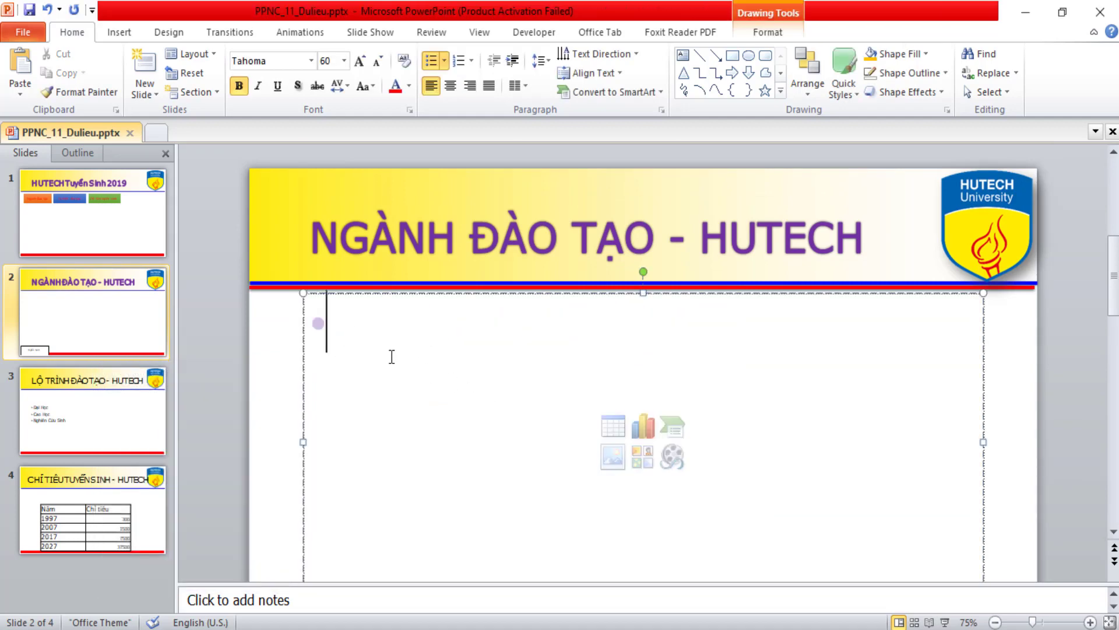
key("ctrl+v")
Copy slide 3's bullet formatting onto all six slide 2 bullets with Format Painter.
scroll(450, 406, "up", 1)
scroll(451, 407, "up", 2)
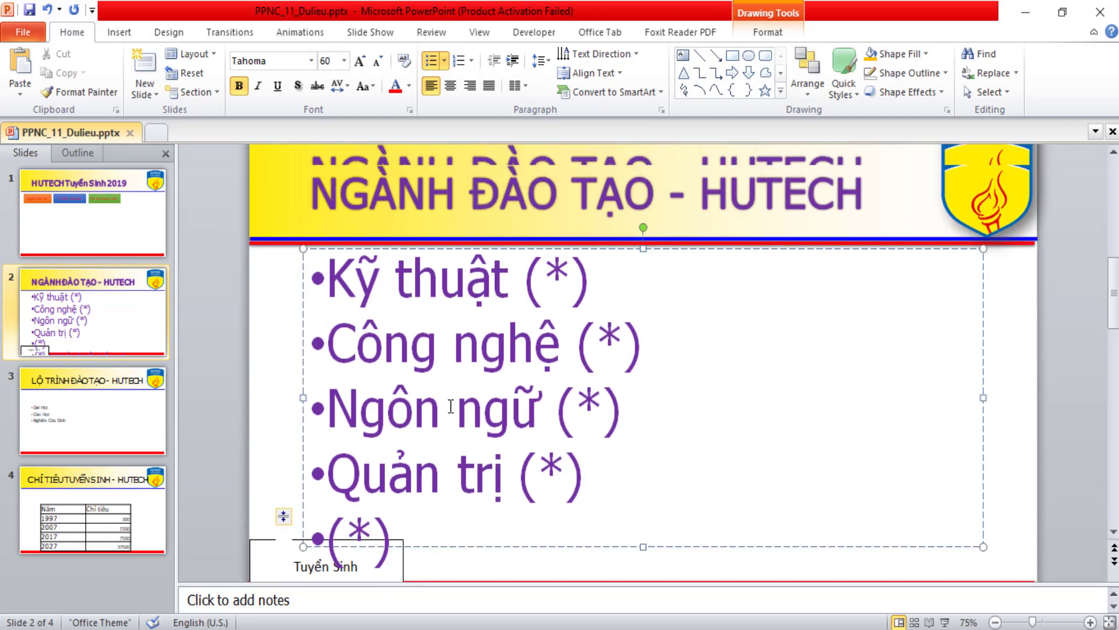
left_click(81, 418)
left_click(474, 383)
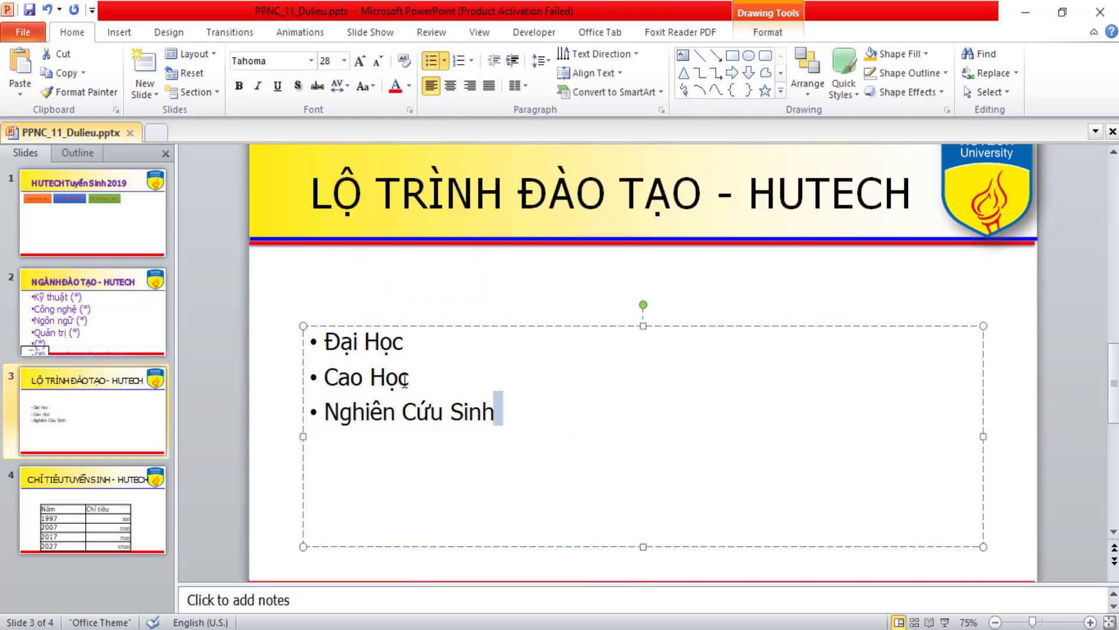
left_click_drag(406, 382, 285, 328)
left_click(79, 91)
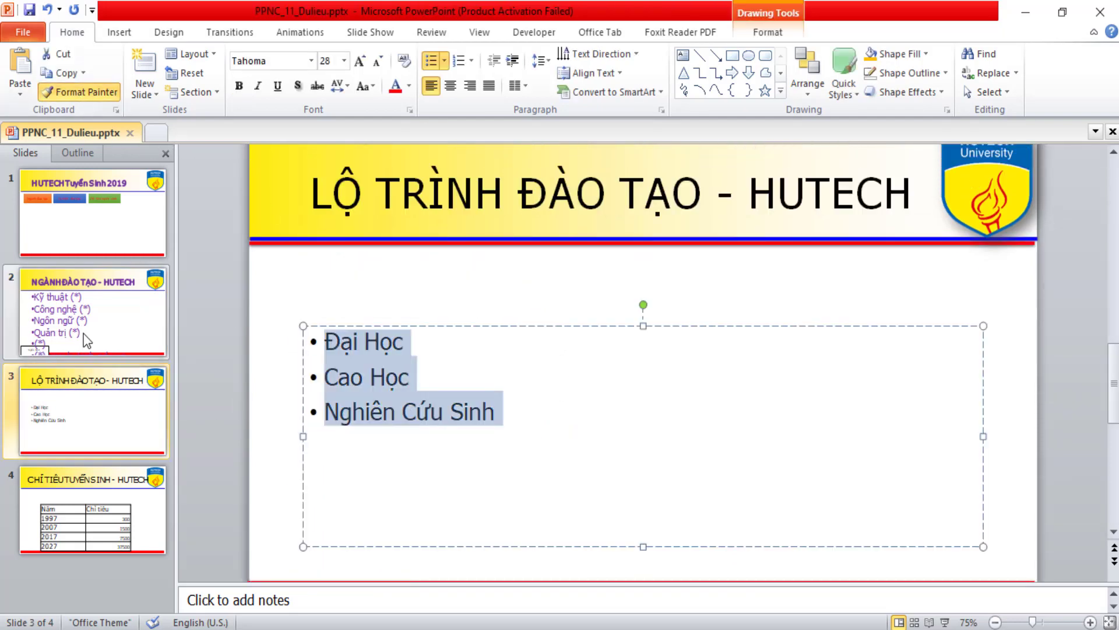
left_click(99, 286)
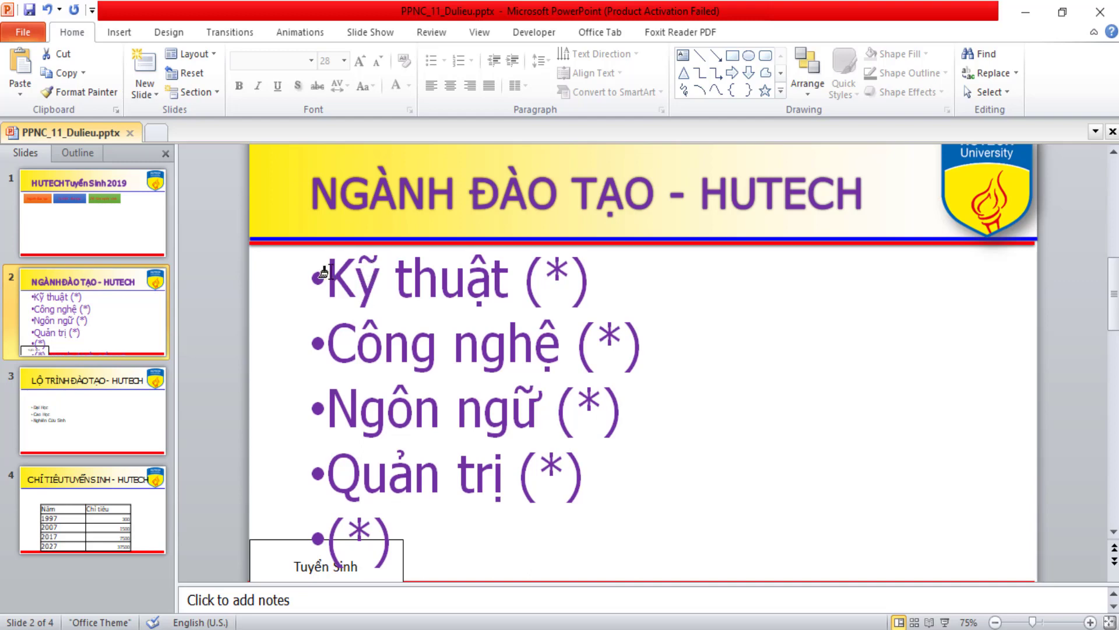
mouse_move(325, 272)
left_mouse_down()
mouse_move(442, 320)
mouse_move(645, 536)
left_mouse_up()
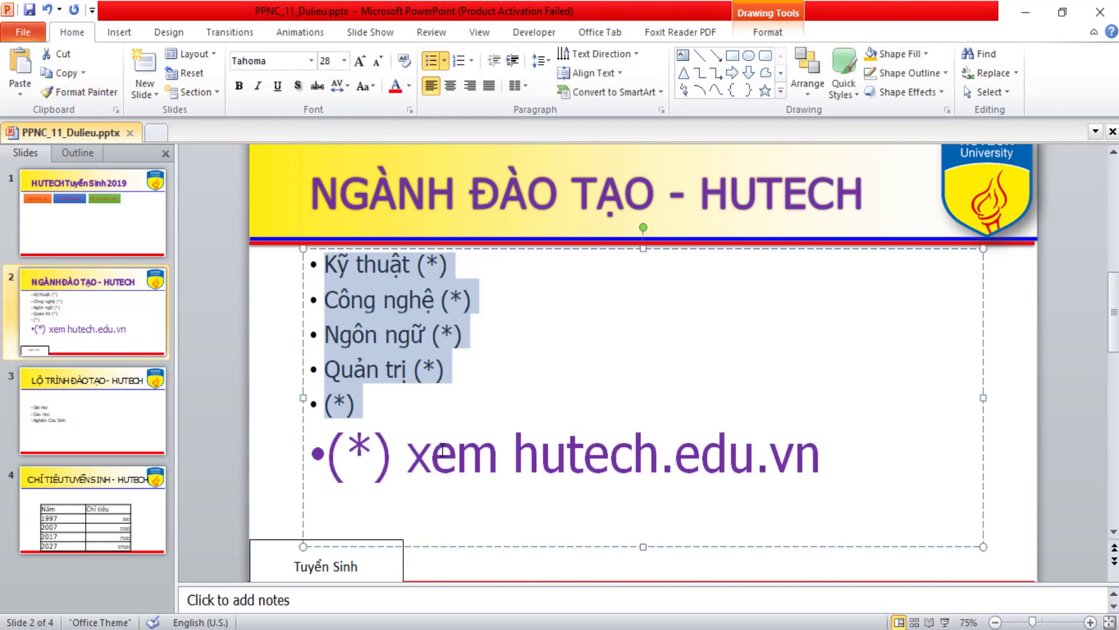
left_click(79, 91)
mouse_move(838, 457)
left_mouse_down()
mouse_move(625, 440)
mouse_move(424, 373)
left_mouse_up()
left_click(401, 430)
Check the font settings of slide 2's bullet list, then switch to the video call.
scroll(467, 408, "up", 1)
scroll(552, 368, "up", 3)
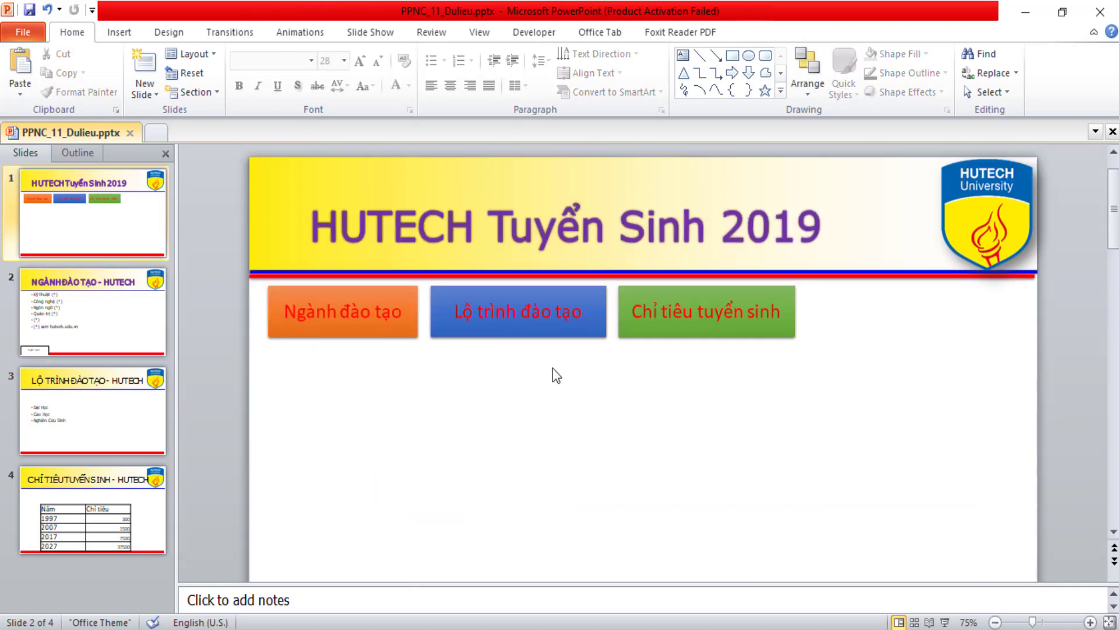
left_click(107, 334)
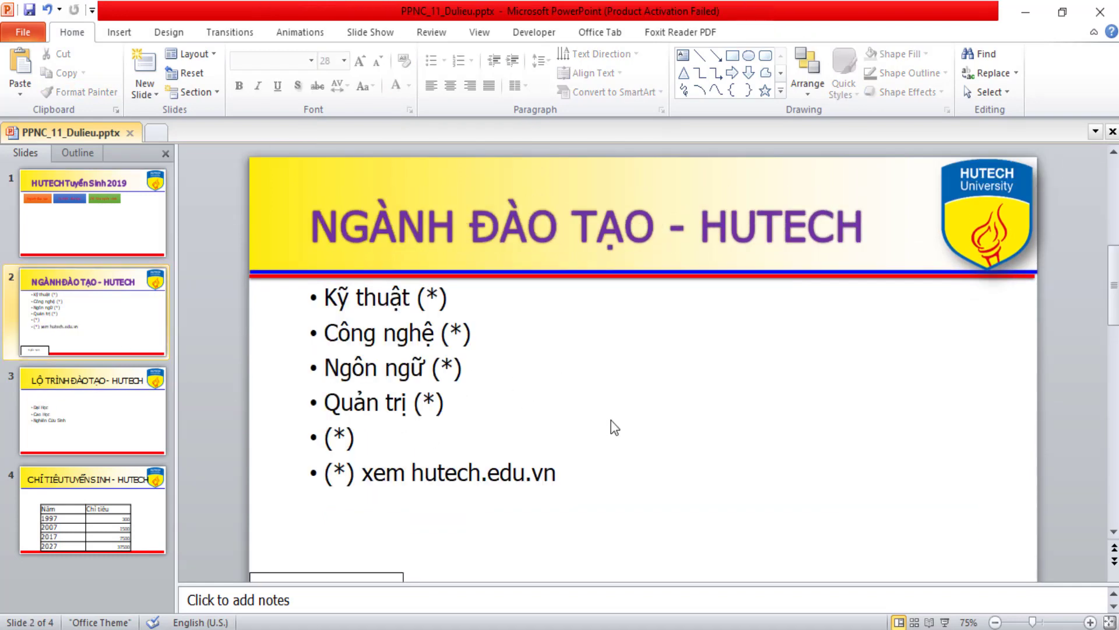
left_click(447, 367)
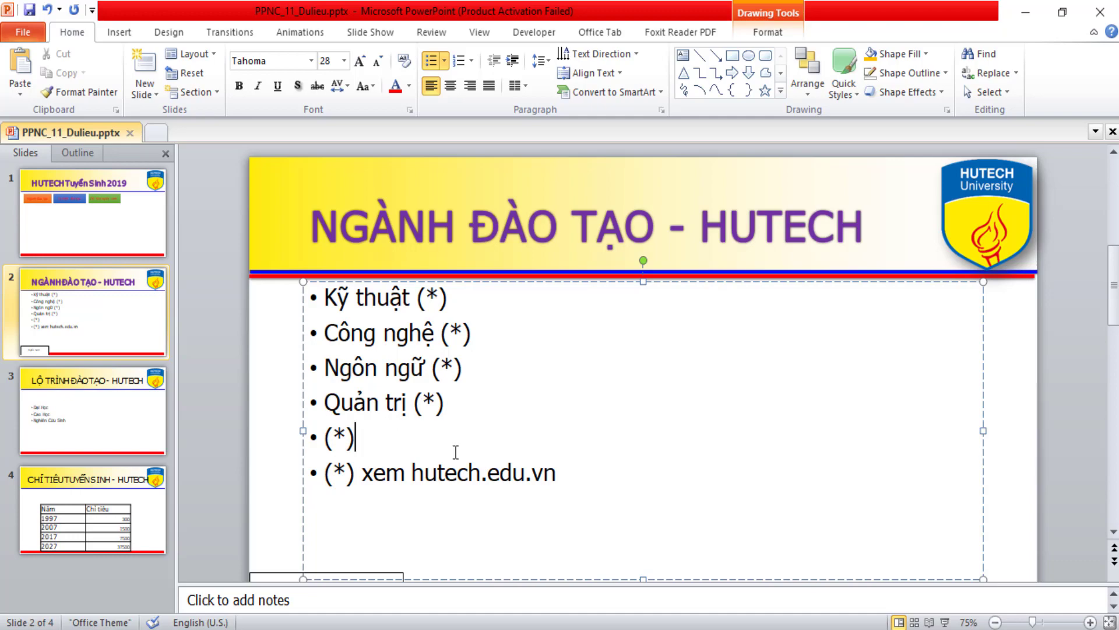
key("alt+Tab")
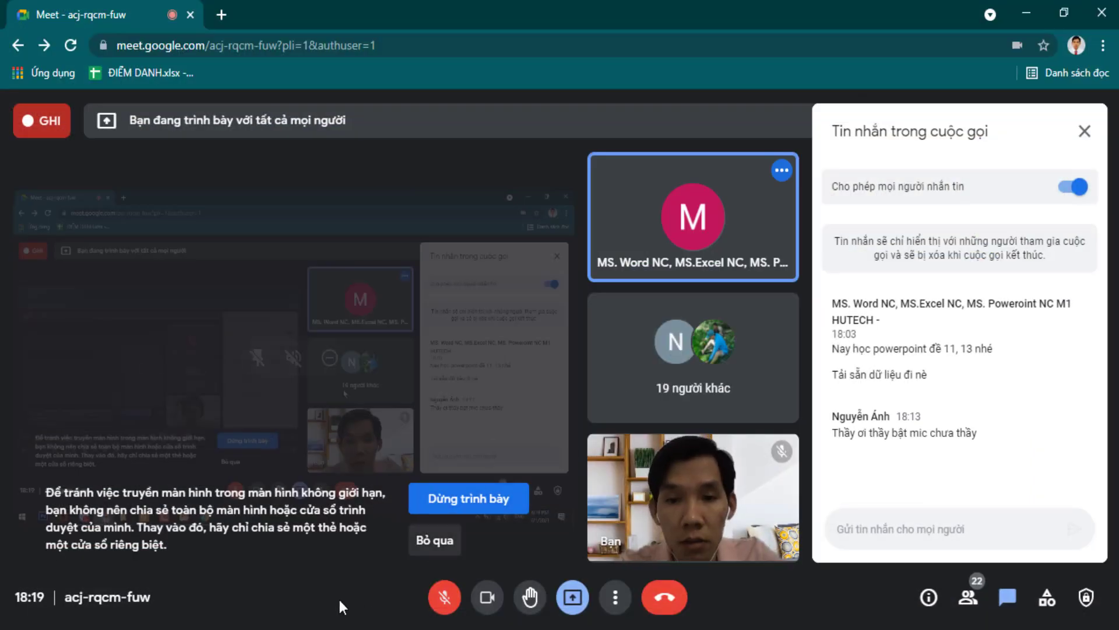
Page through PPNC_11_ThamKhao.pdf pages 2–4 in Foxit Reader, settling on page 2, then return to PowerPoint.
key("alt+Tab")
key("alt+Tab")
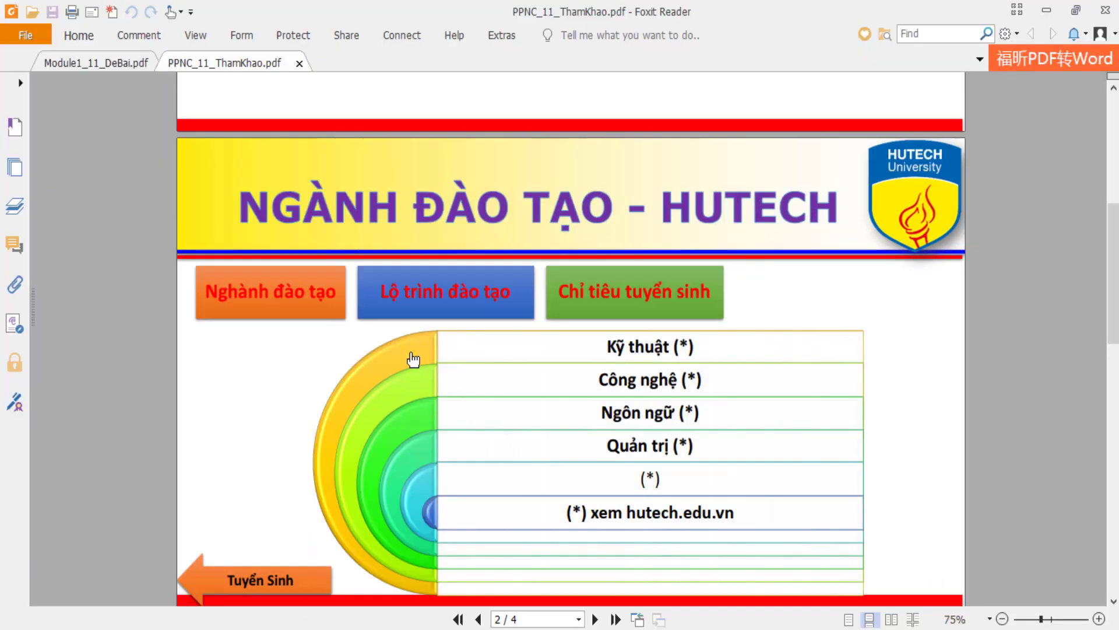
scroll(597, 326, "down", 3)
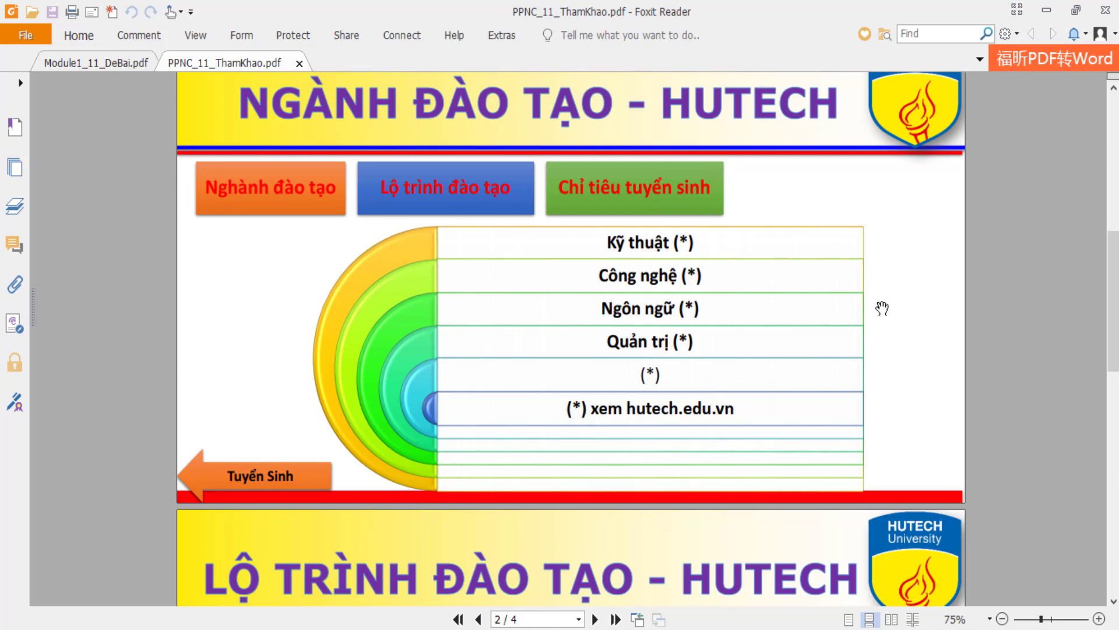
scroll(855, 309, "down", 2)
scroll(371, 515, "down", 4)
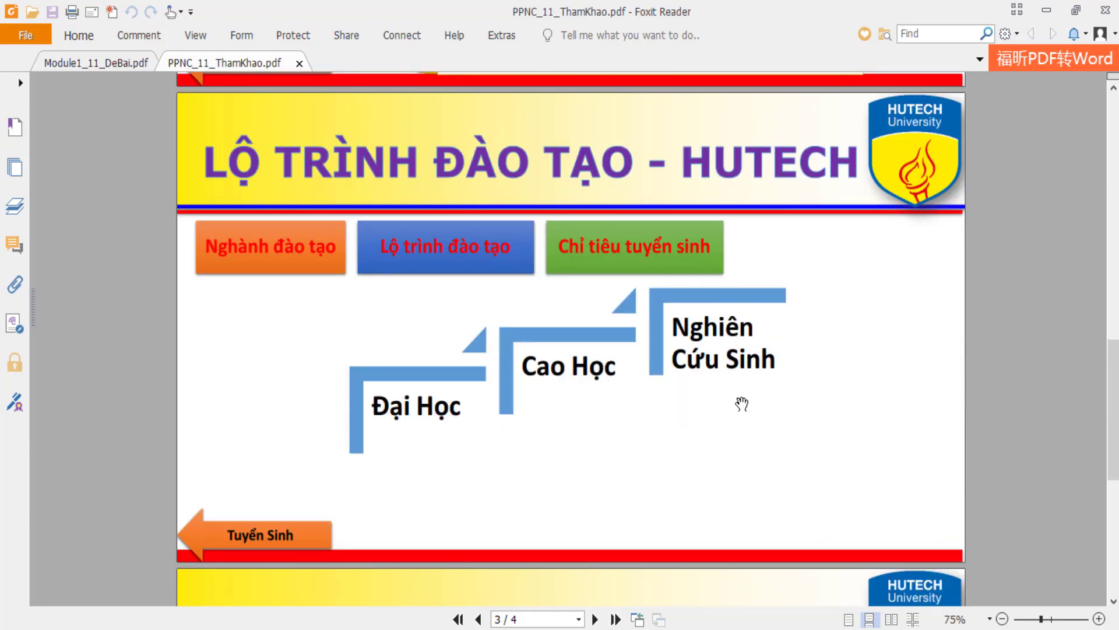
scroll(734, 398, "down", 5)
scroll(387, 382, "down", 2)
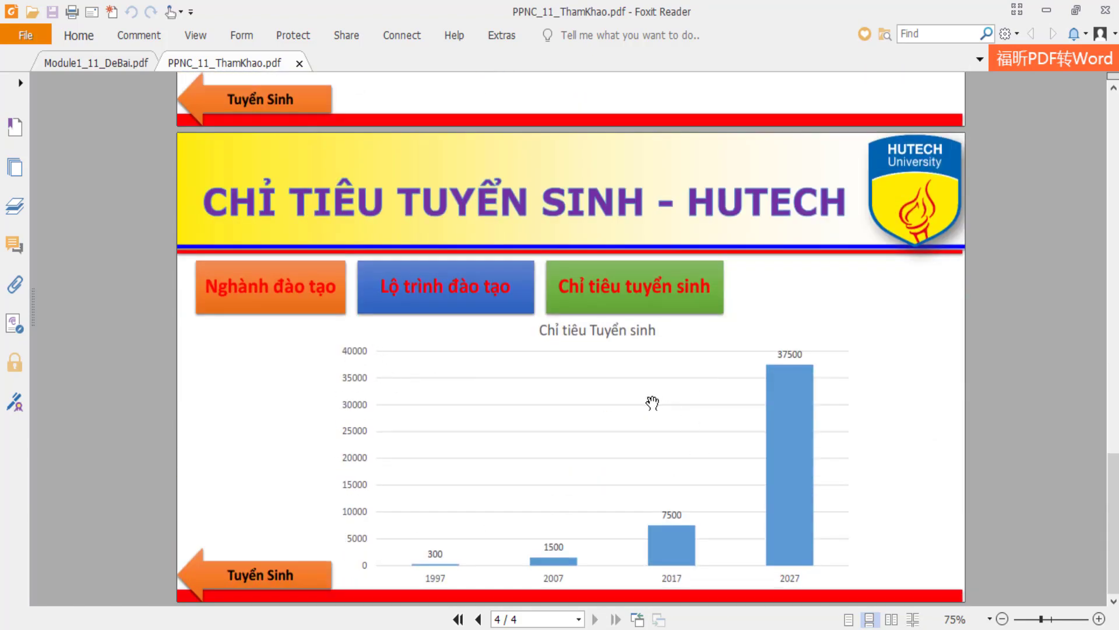
scroll(671, 405, "up", 5)
scroll(674, 406, "up", 5)
scroll(676, 407, "up", 3)
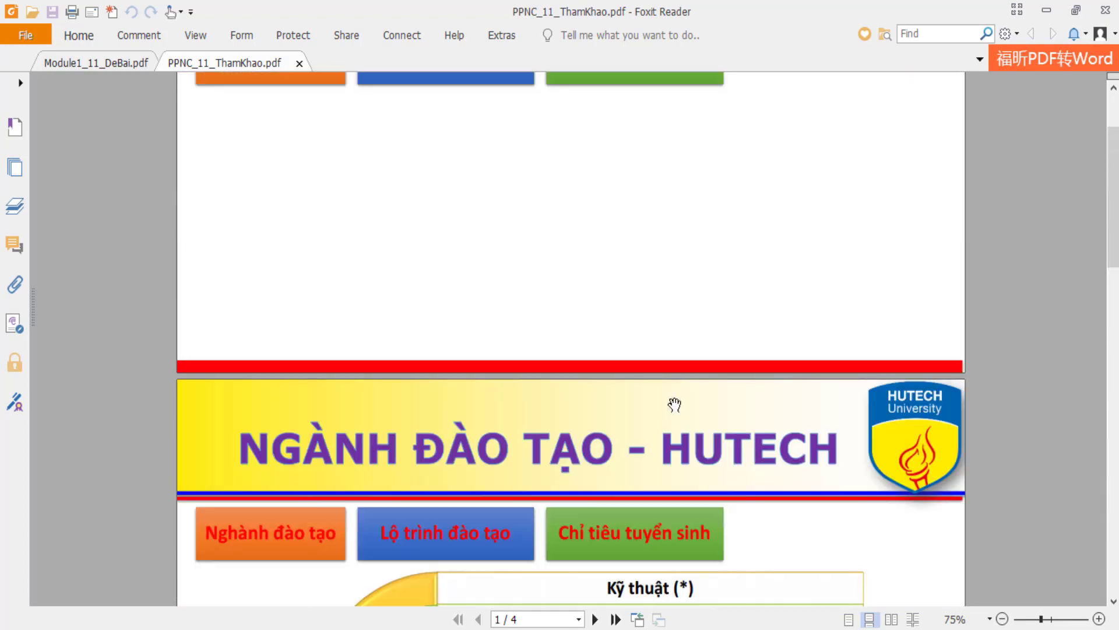
scroll(673, 403, "up", 3)
scroll(670, 401, "down", 4)
scroll(665, 411, "down", 5)
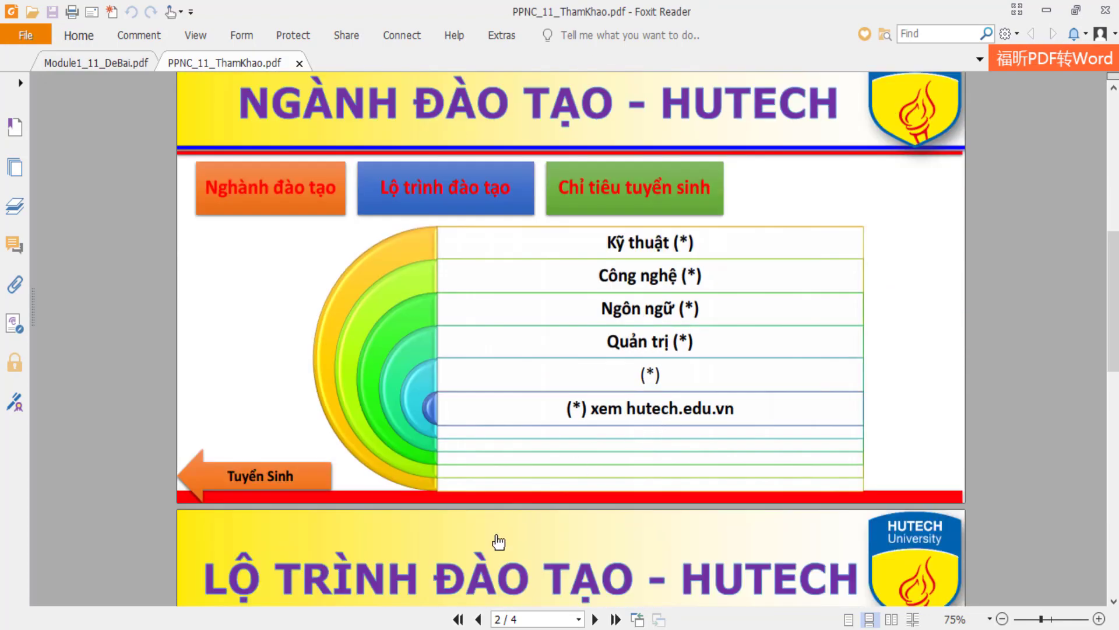
key("alt+Tab")
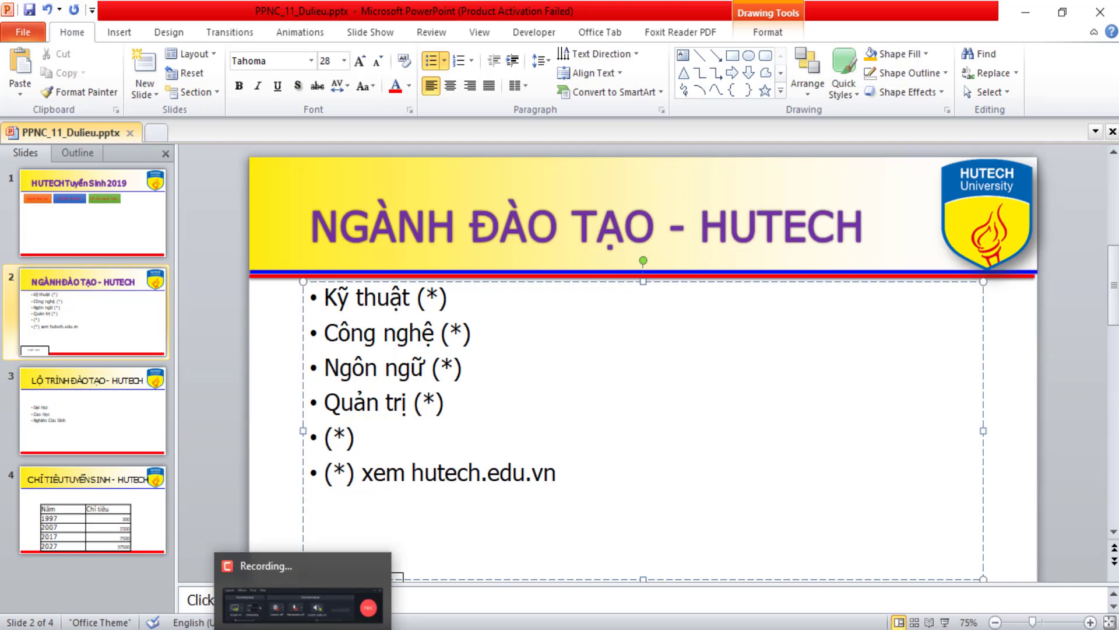
key("ctrl+a")
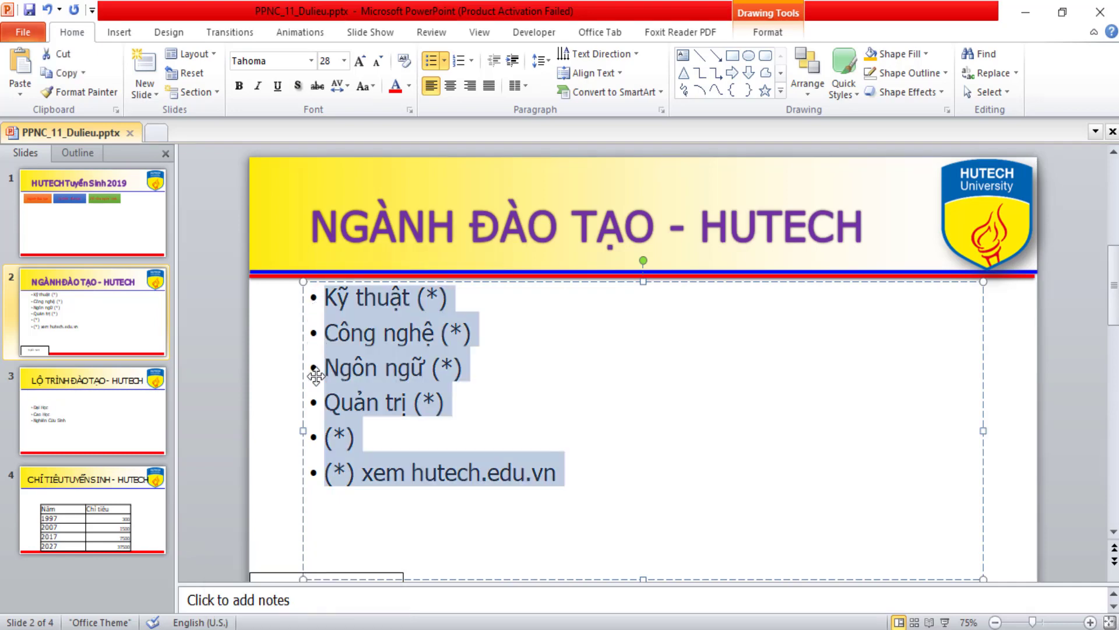
left_click(97, 412)
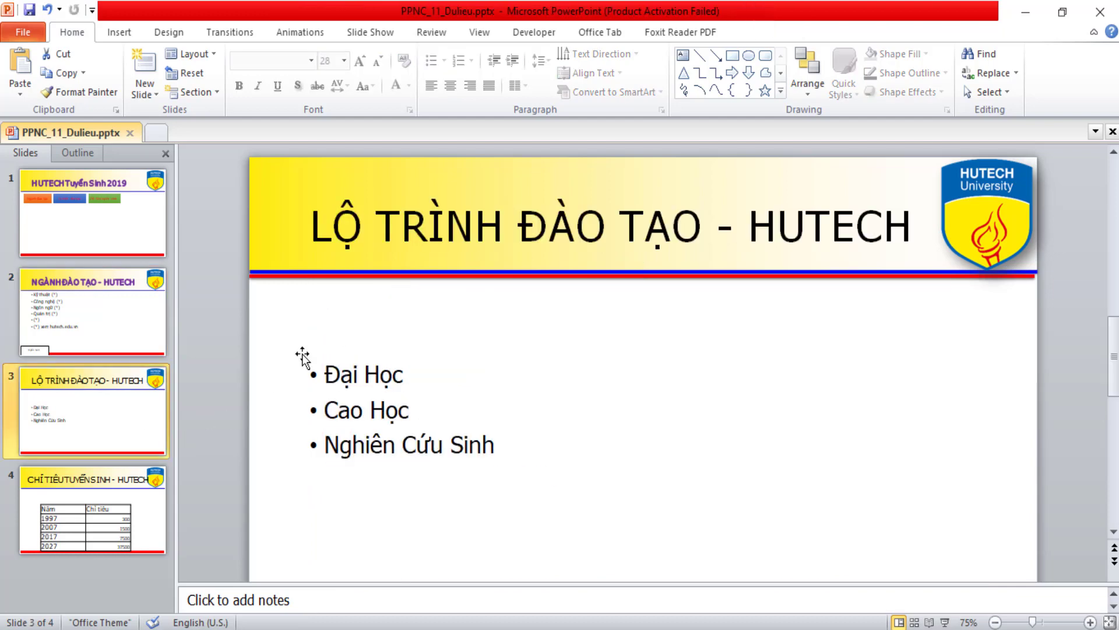
left_click(319, 376)
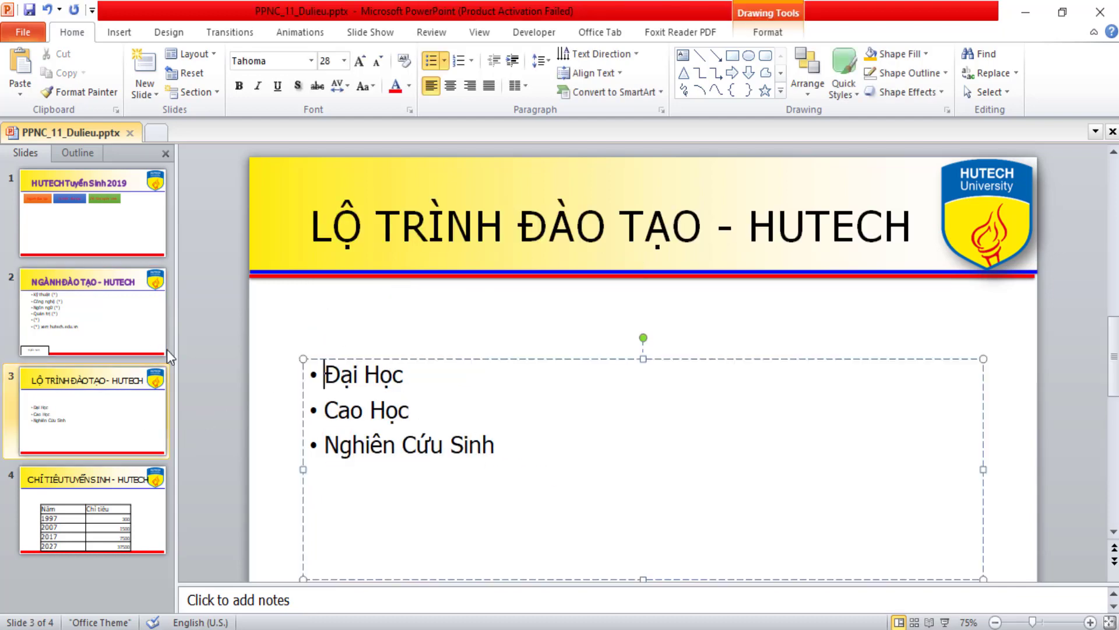
left_click(131, 329)
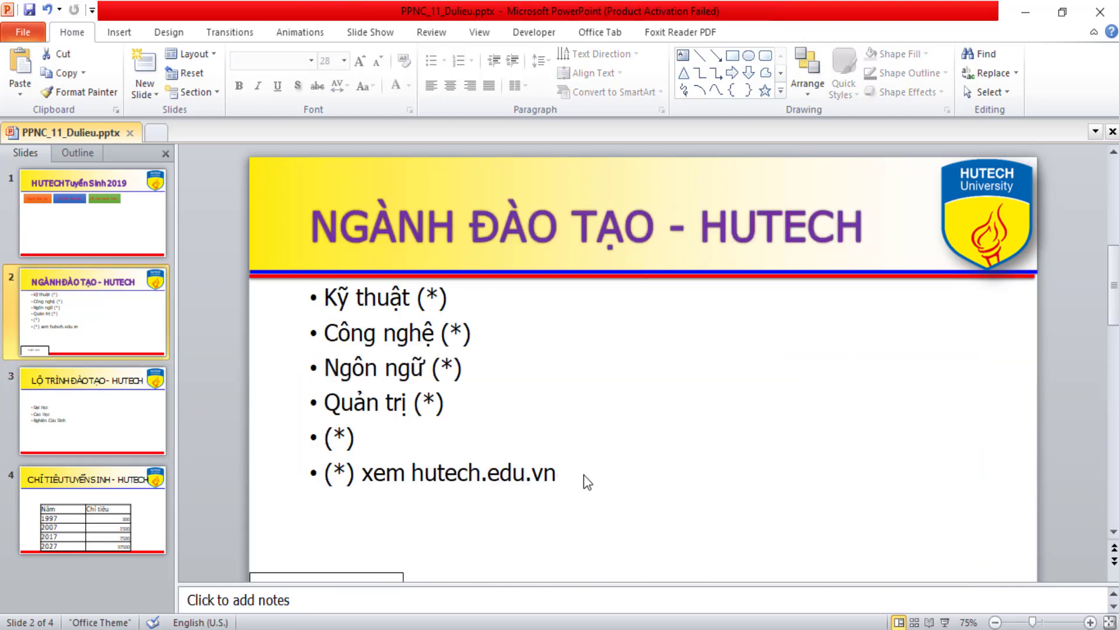
left_click(434, 333)
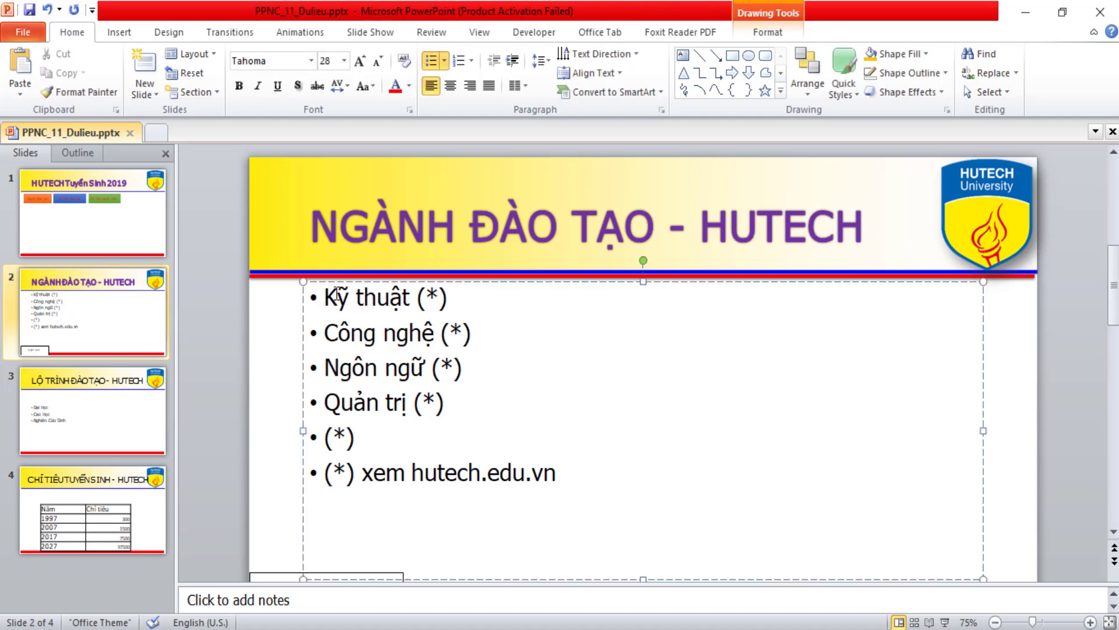
left_click(476, 315)
left_click(119, 32)
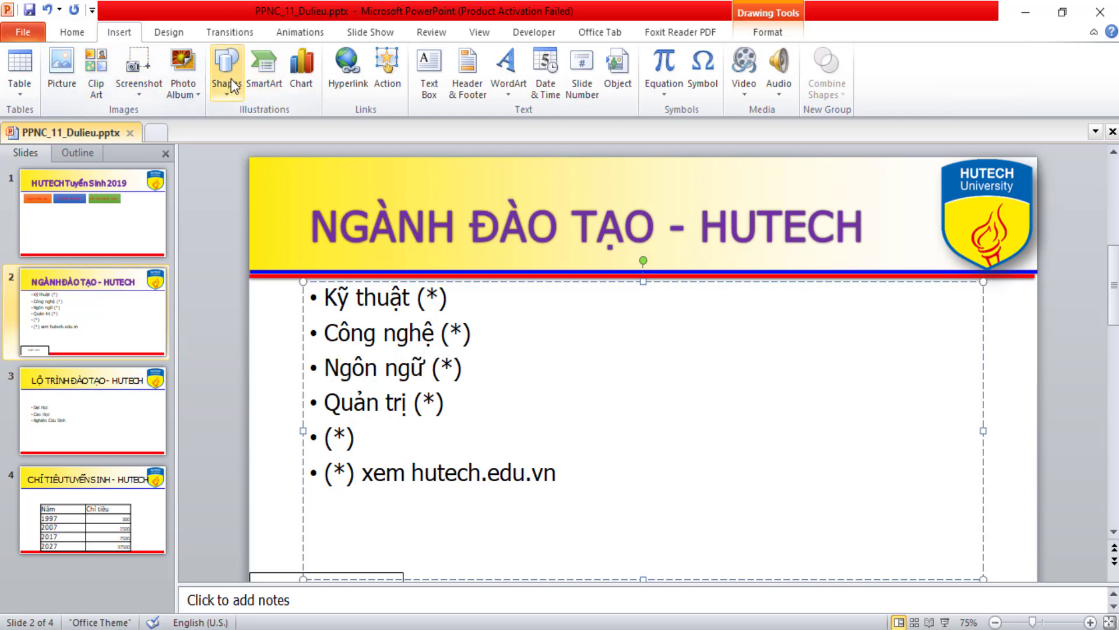
left_click(261, 74)
scroll(582, 232, "down", 2)
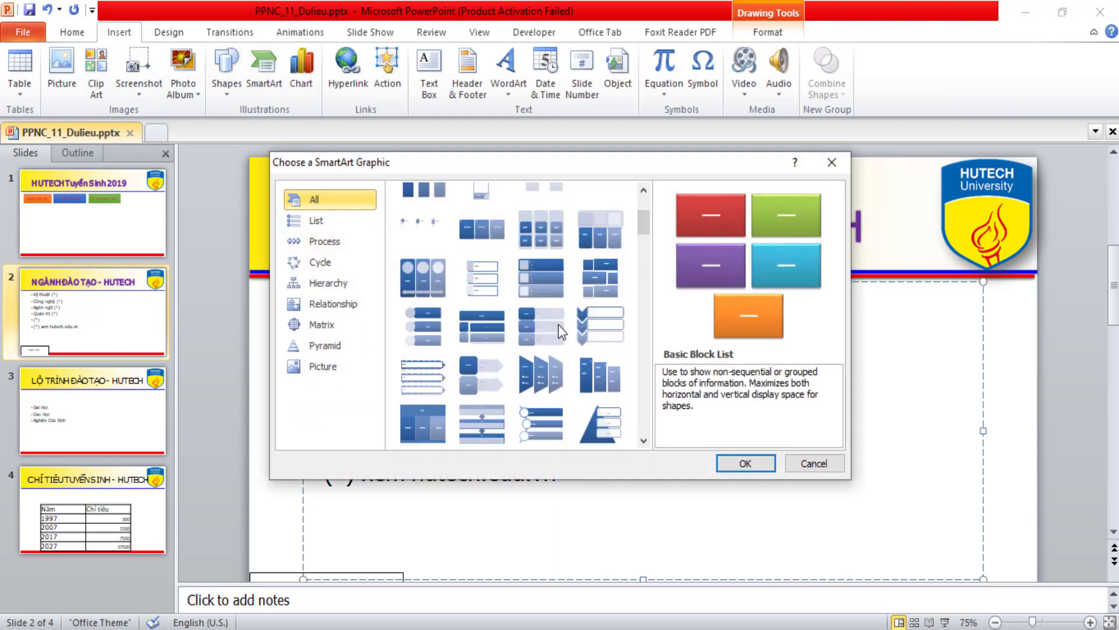
scroll(568, 322, "down", 3)
left_click(422, 325)
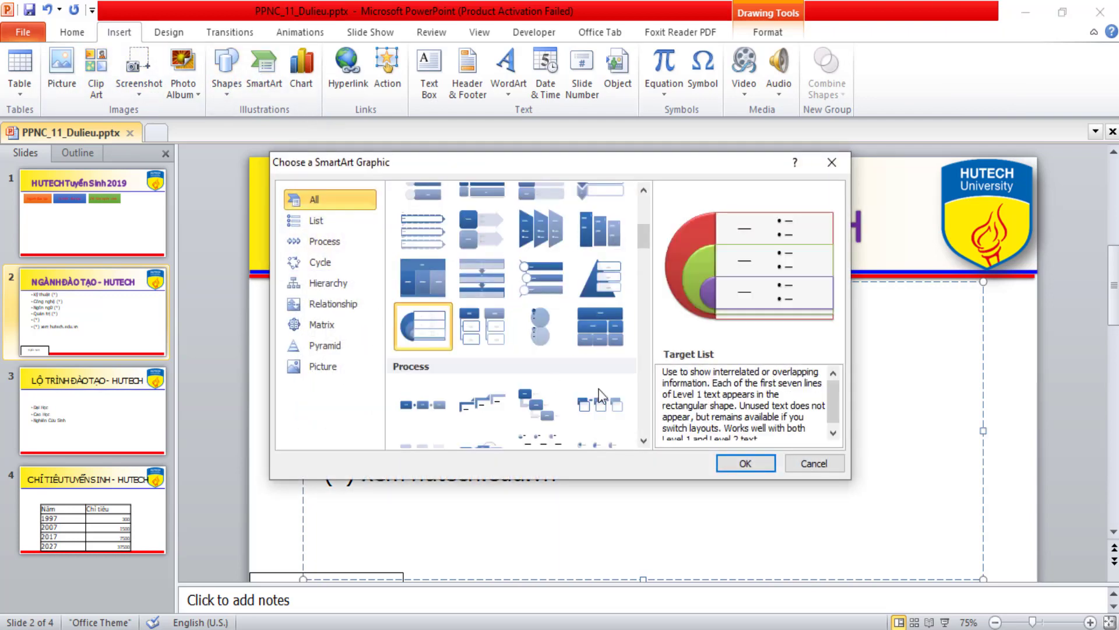
left_click(745, 465)
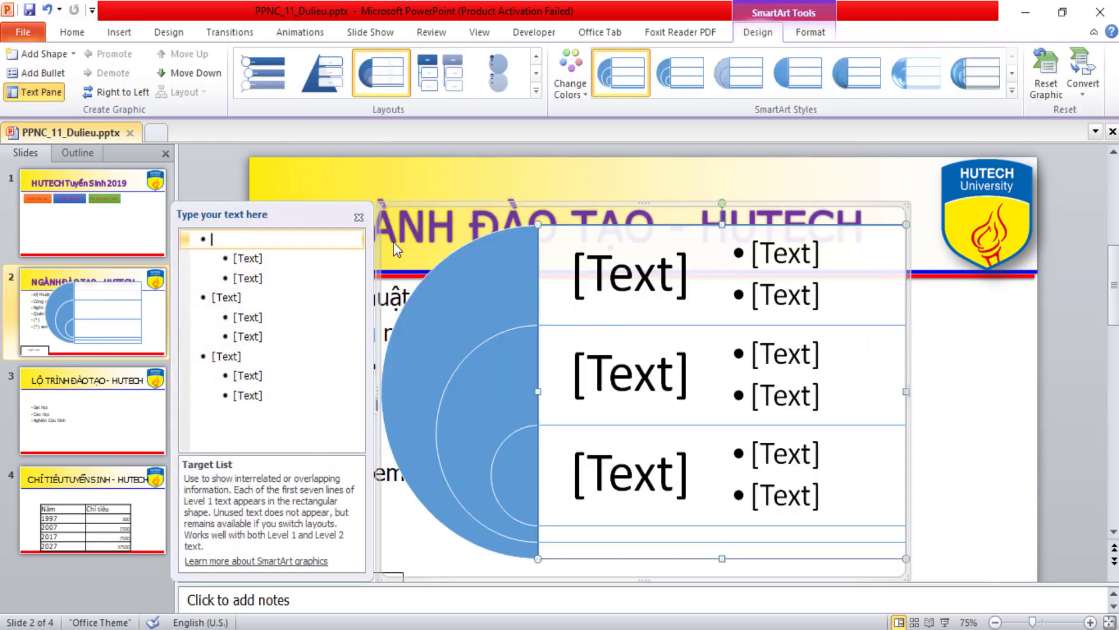
key("ctrl+z")
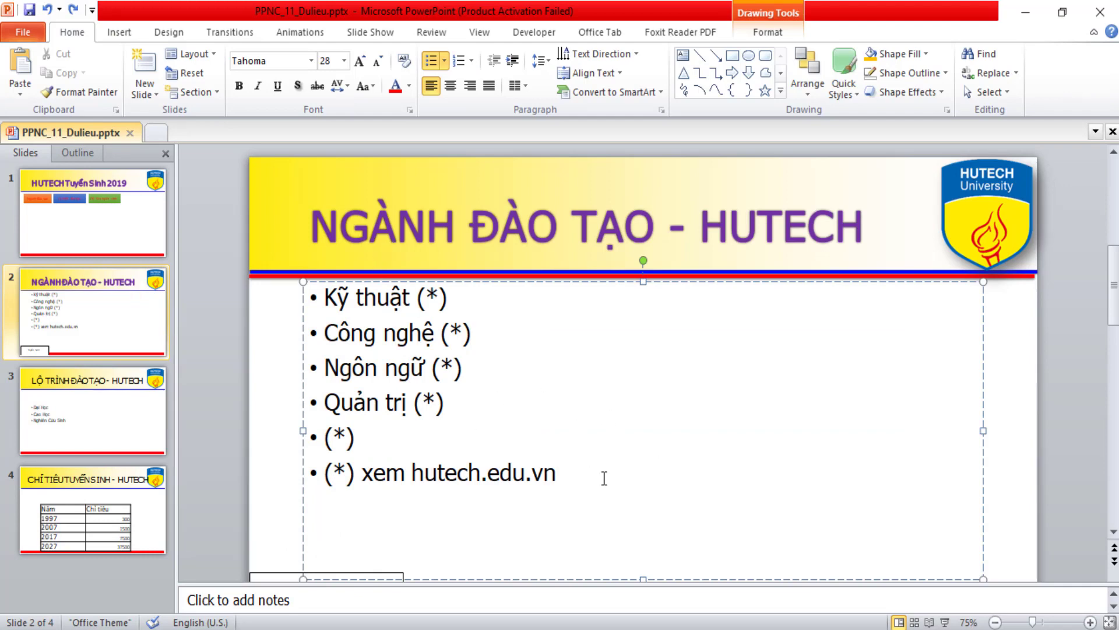
Convert slide 2's six programme bullets into a Target List SmartArt graphic.
left_click_drag(646, 479, 548, 460)
left_click_drag(343, 347, 289, 309)
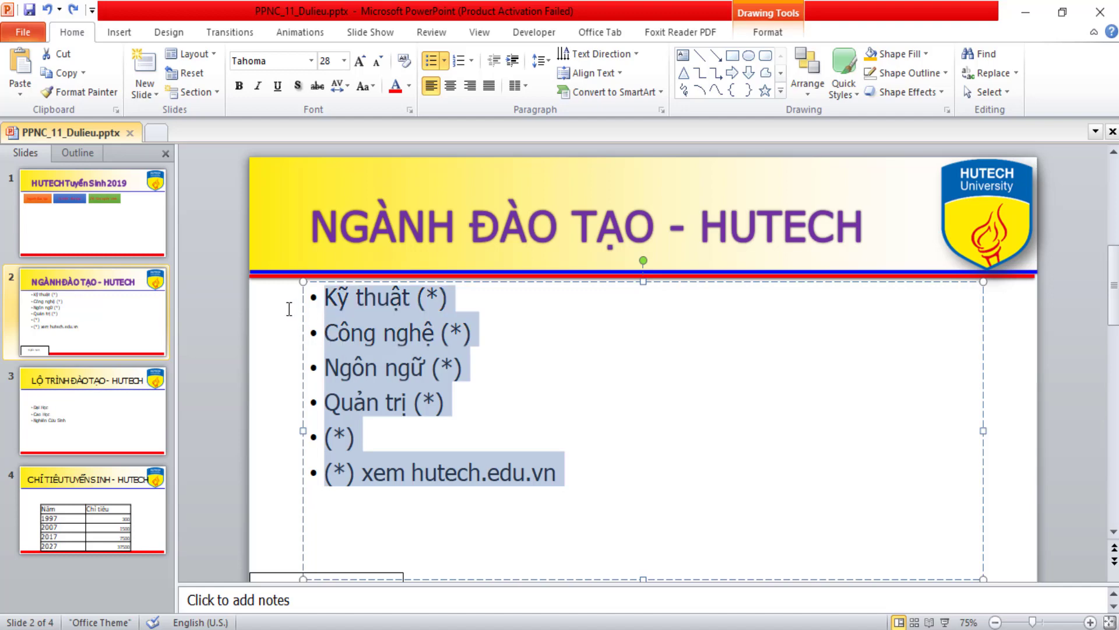
left_click(569, 320)
mouse_move(637, 487)
left_mouse_down()
mouse_move(427, 389)
mouse_move(317, 300)
left_mouse_up()
left_click(118, 32)
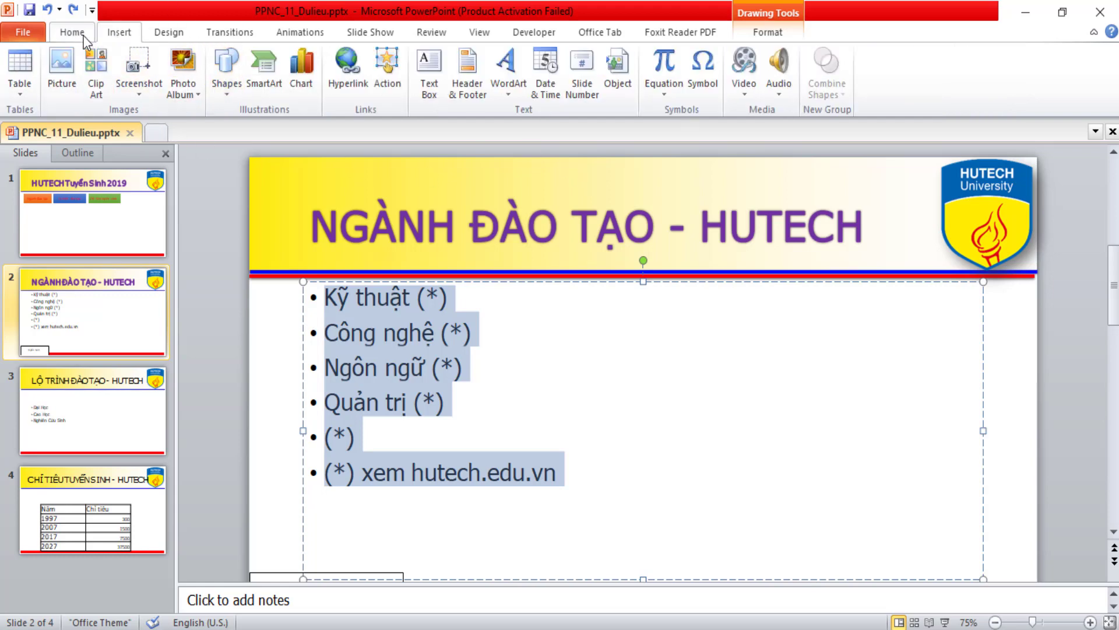
left_click(67, 37)
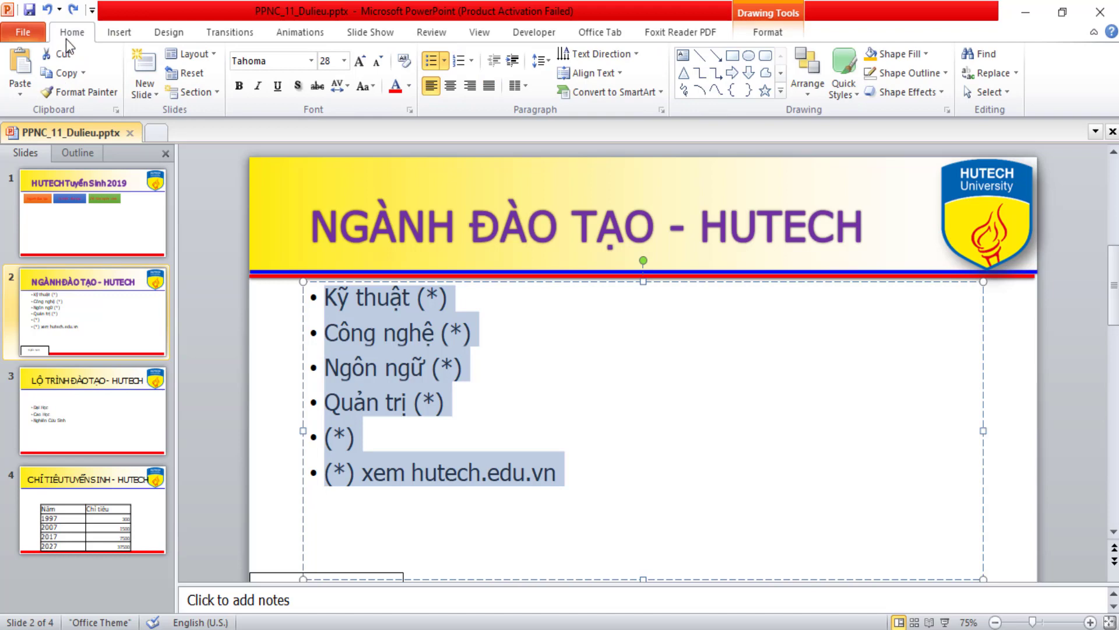
left_click(655, 91)
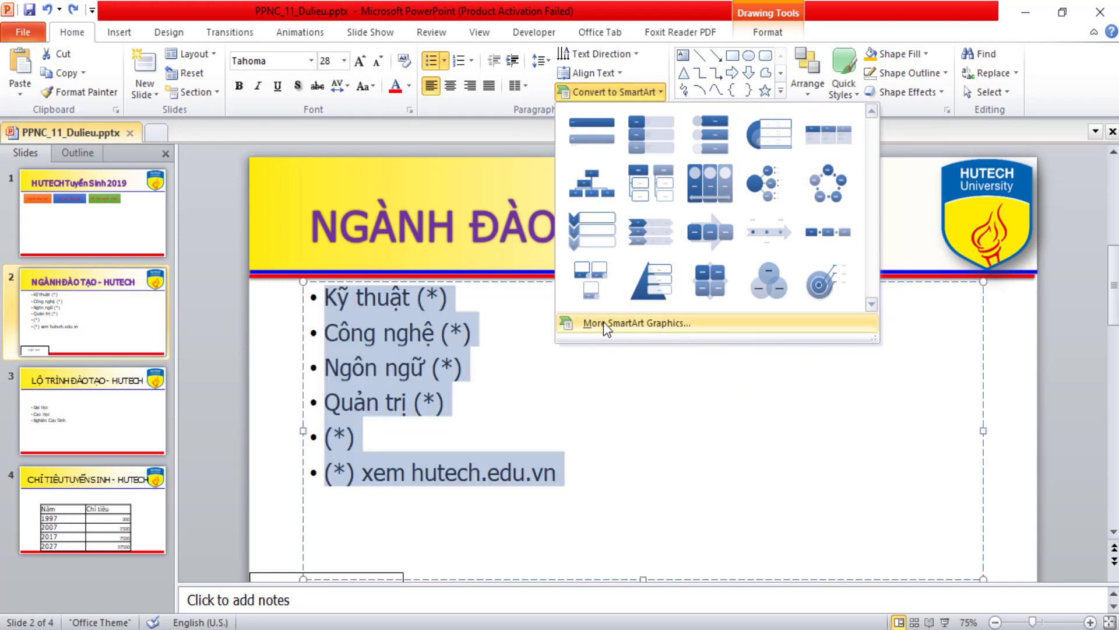
left_click(606, 322)
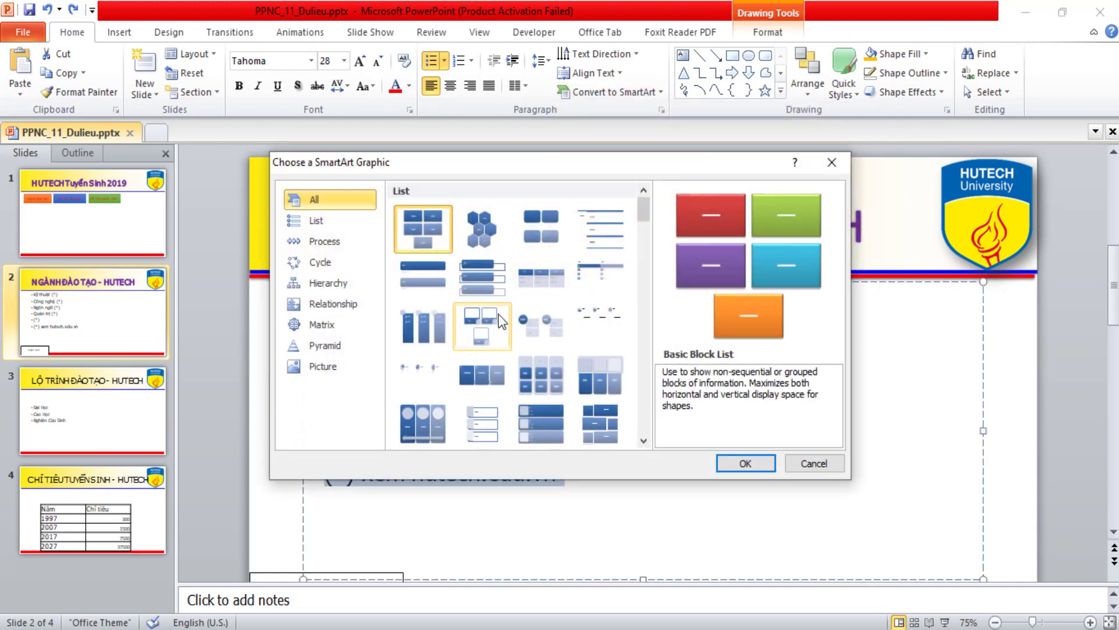
scroll(500, 320, "down", 5)
left_click(437, 338)
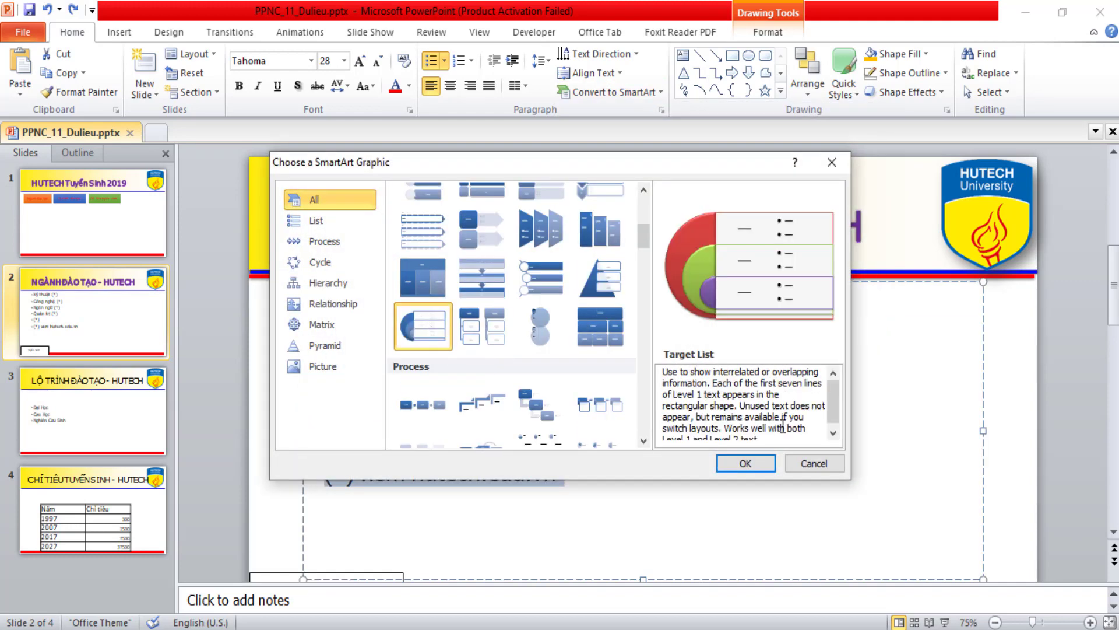
left_click(746, 464)
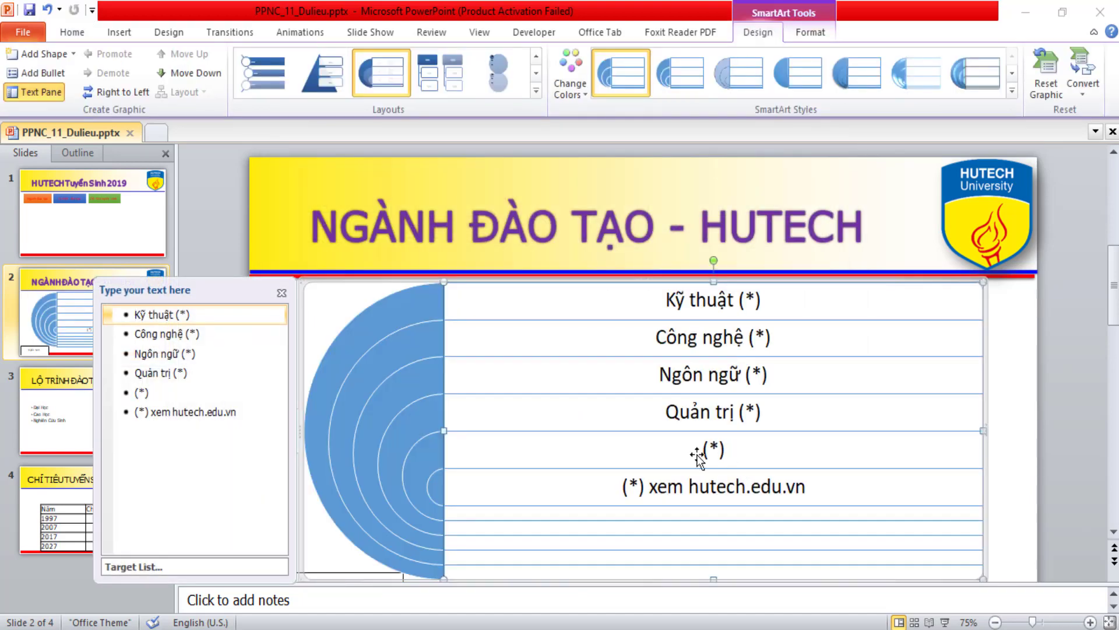
After checking the reference PDF, give the Target List graphic a colourful colour scheme.
key("alt+Tab")
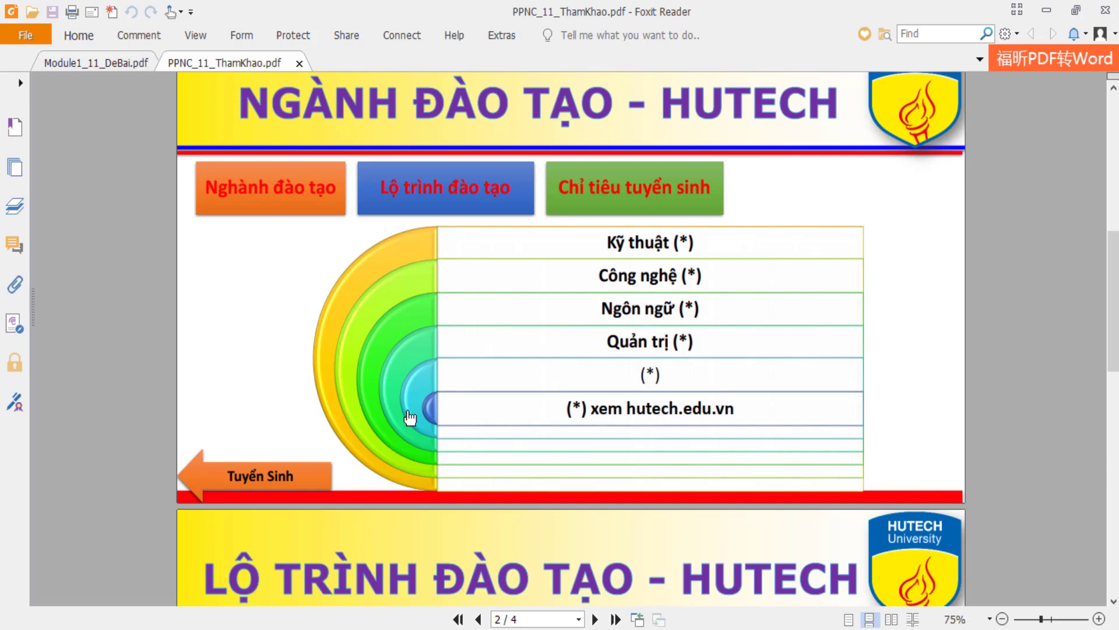
key("alt+Tab")
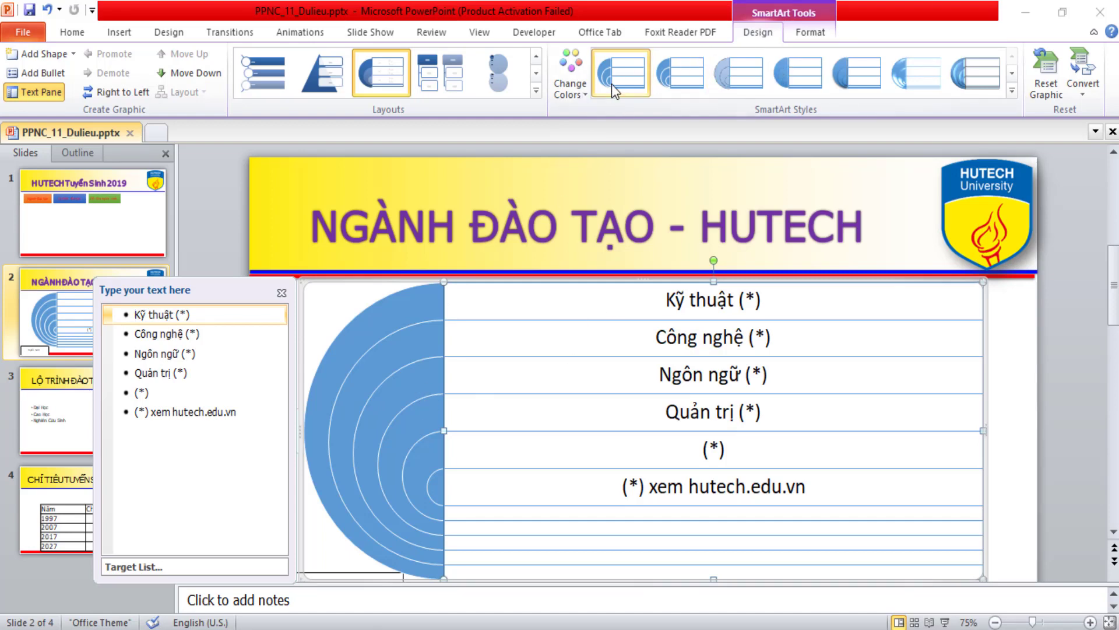
left_click(572, 88)
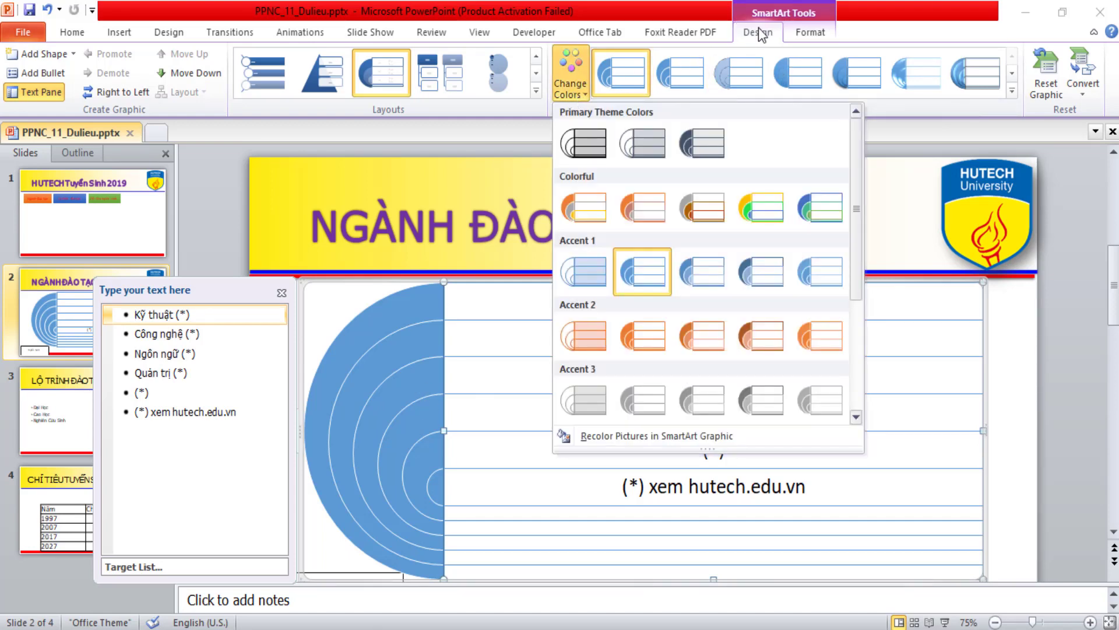
left_click(755, 32)
left_click(569, 92)
left_click(766, 205)
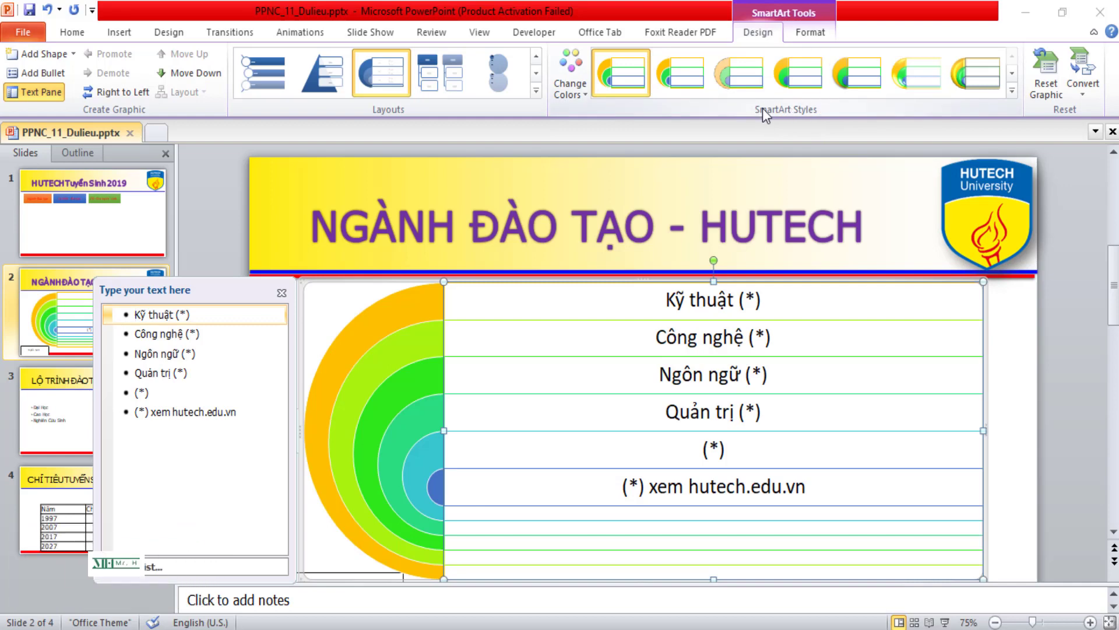
Apply the 3-D Cartoon SmartArt style to the graphic and compare it with the reference.
left_click(1013, 92)
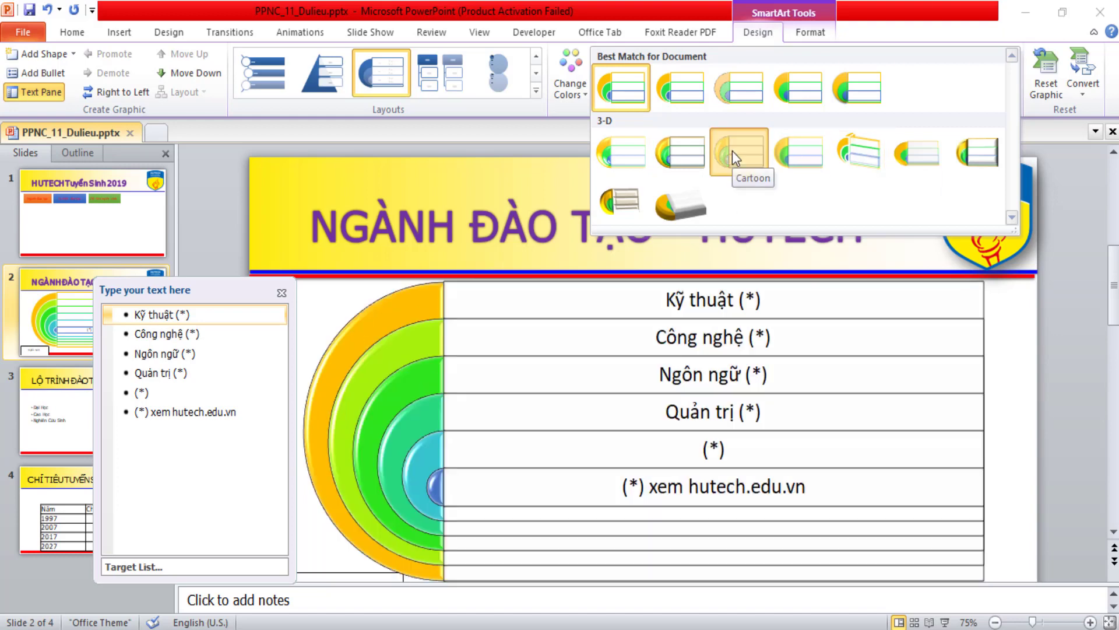
left_click(733, 151)
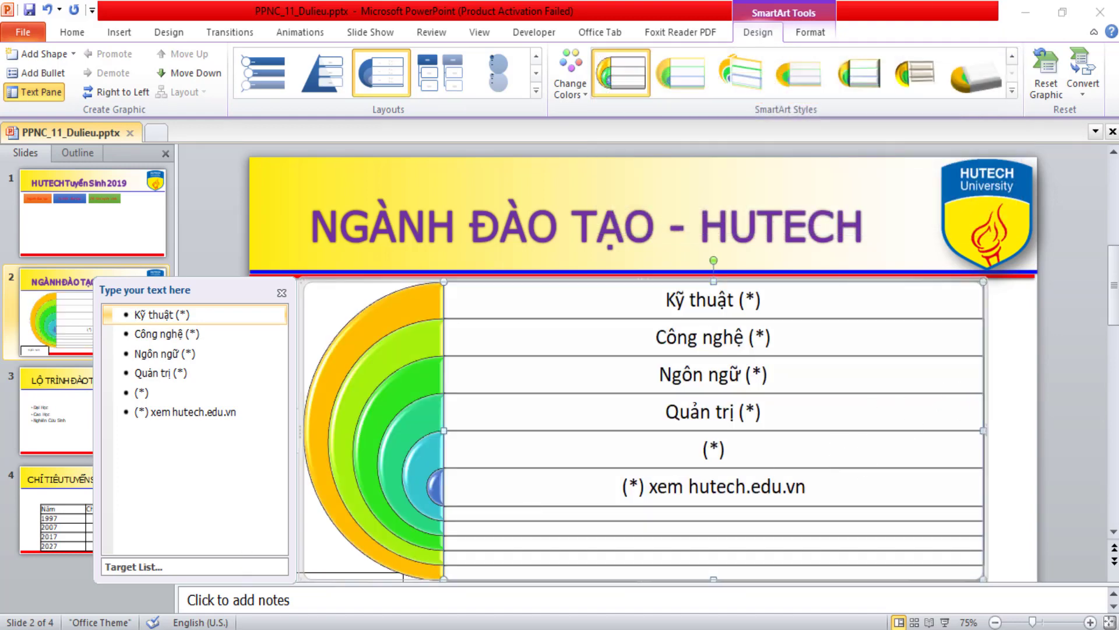
scroll(482, 367, "down", 4)
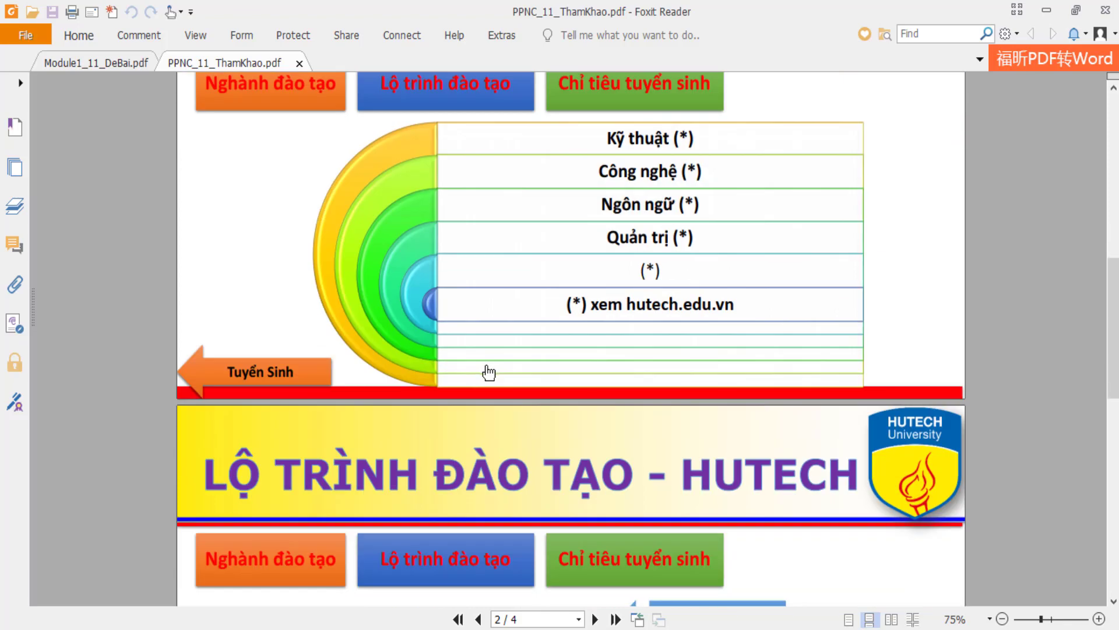
scroll(488, 376, "down", 1)
scroll(488, 376, "down", 3)
scroll(402, 361, "down", 2)
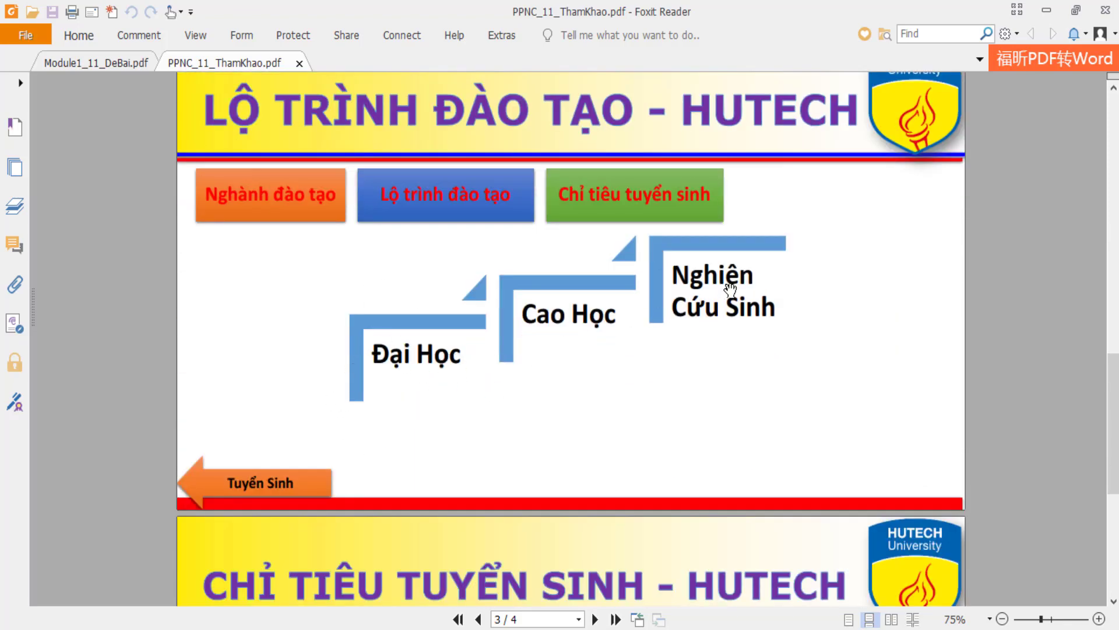
key("alt+Tab")
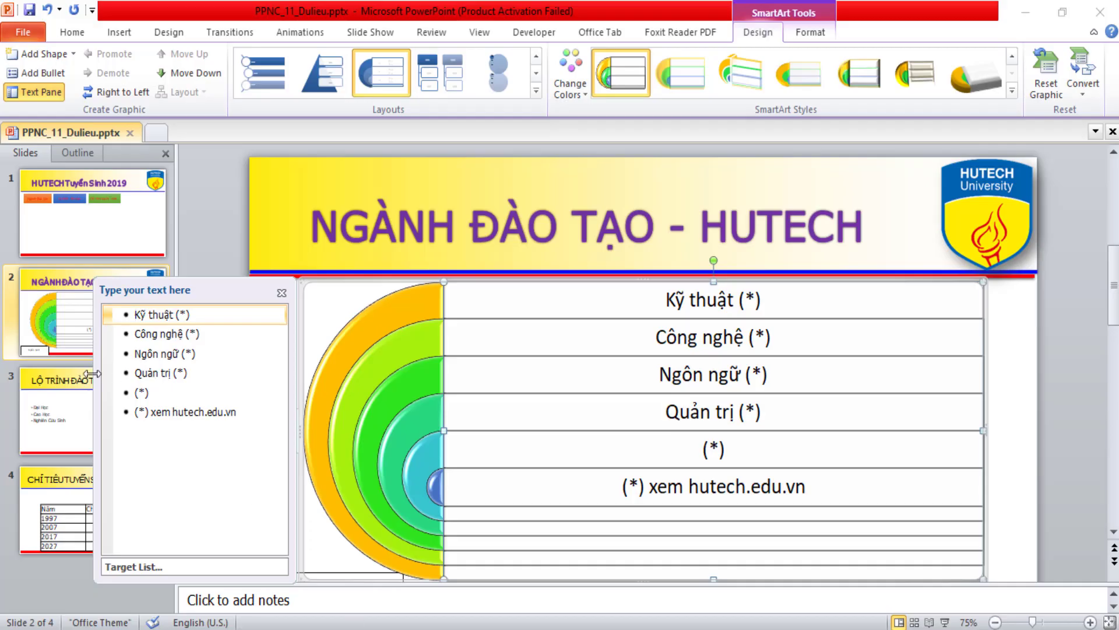
Close the Text Pane and select slide 3's Đại Học, Cao Học, Nghiên Cứu Sinh bullets.
left_click(282, 292)
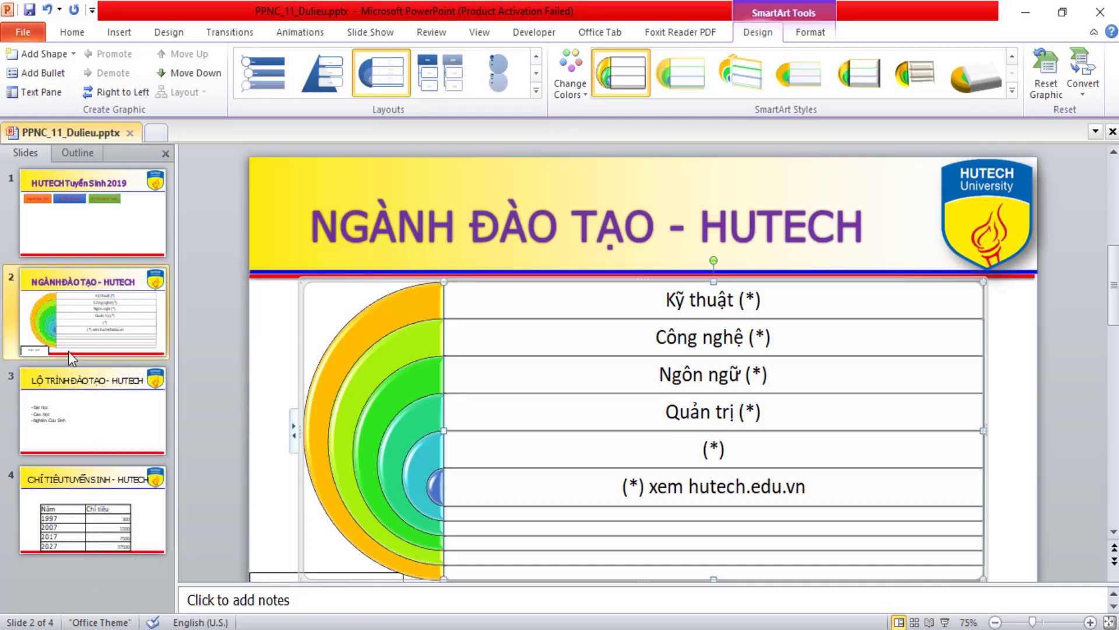
left_click(108, 388)
left_click(423, 434)
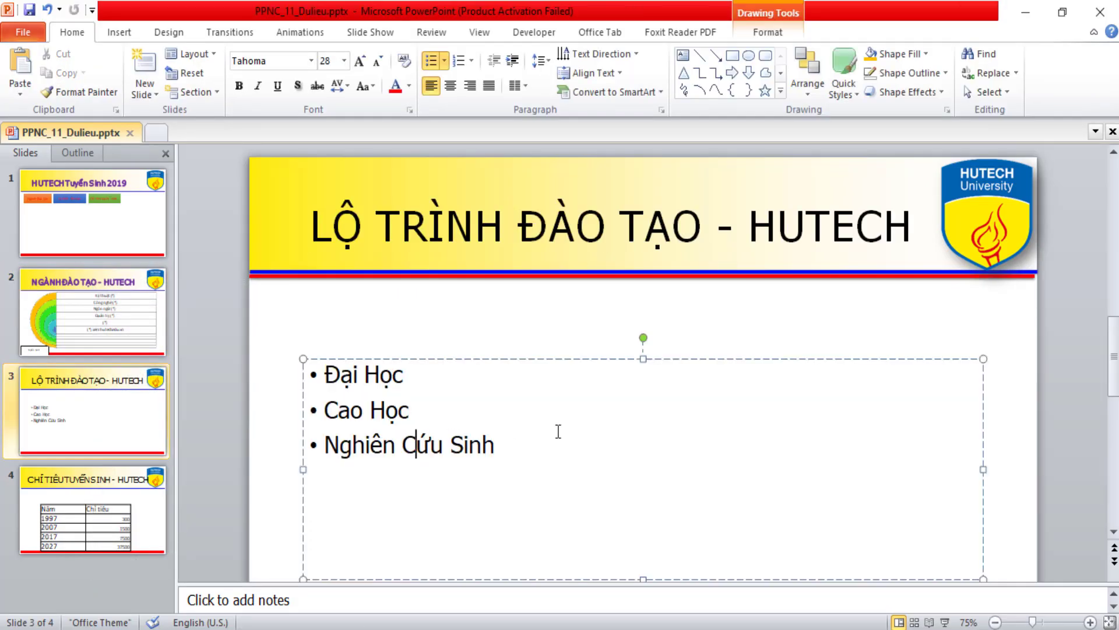
left_click_drag(534, 450, 303, 366)
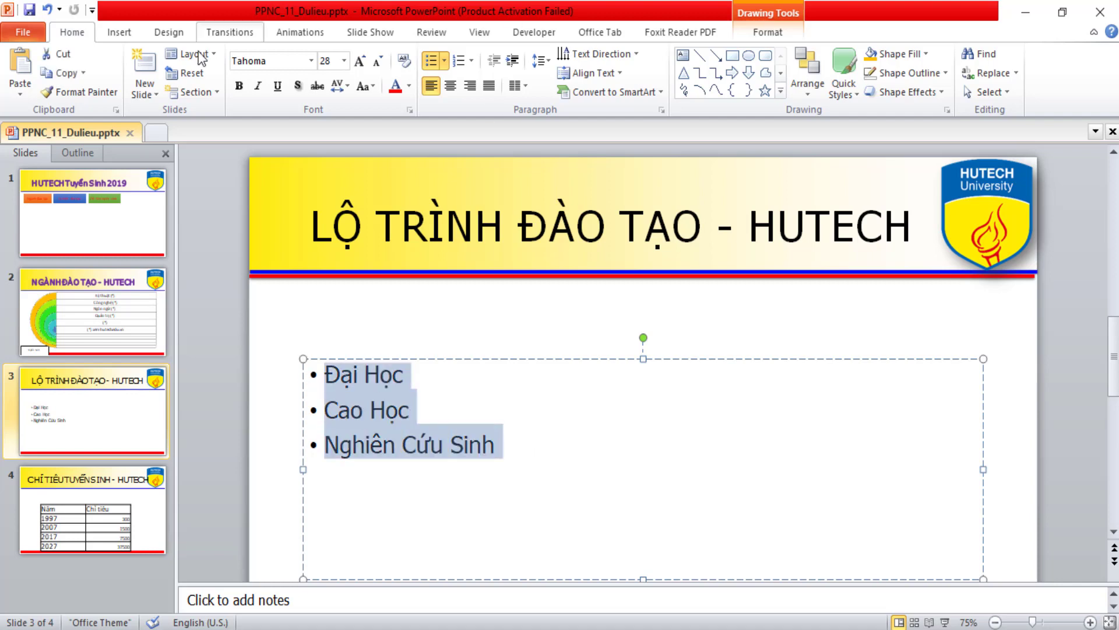
Convert the bullets into a Step Up Process SmartArt and compare it with the reference PDF.
left_click(639, 95)
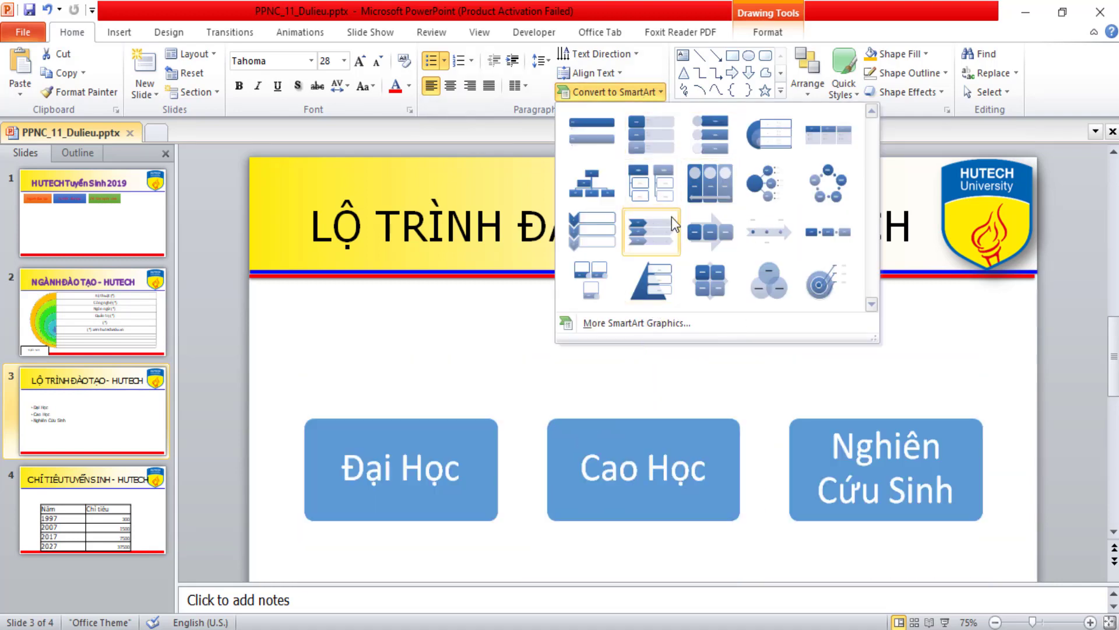
left_click(649, 324)
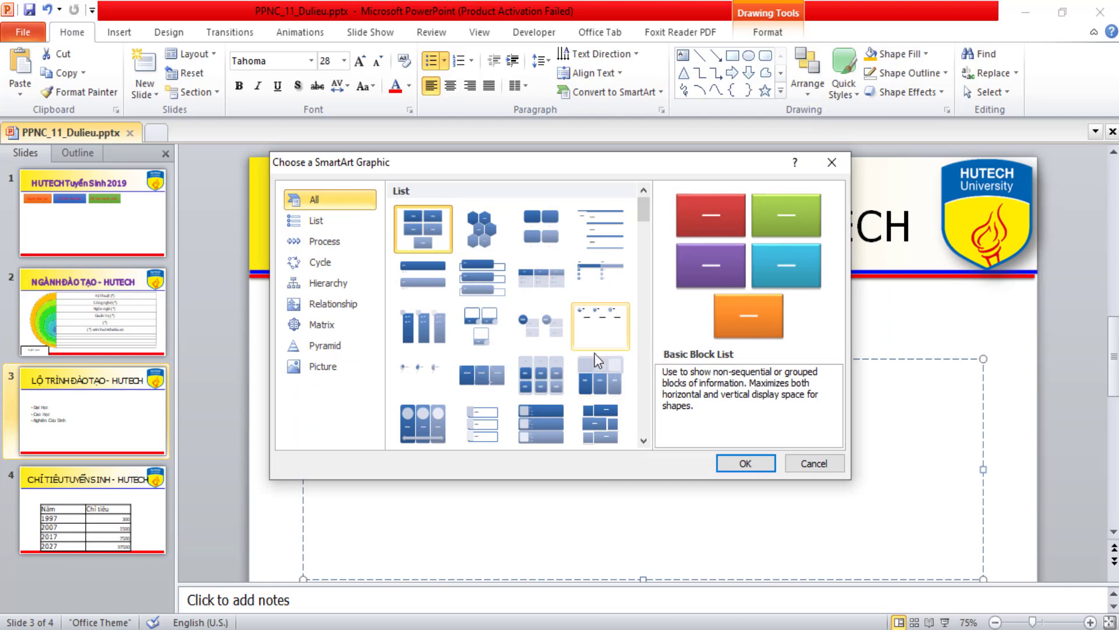
left_click(538, 337)
scroll(541, 337, "down", 3)
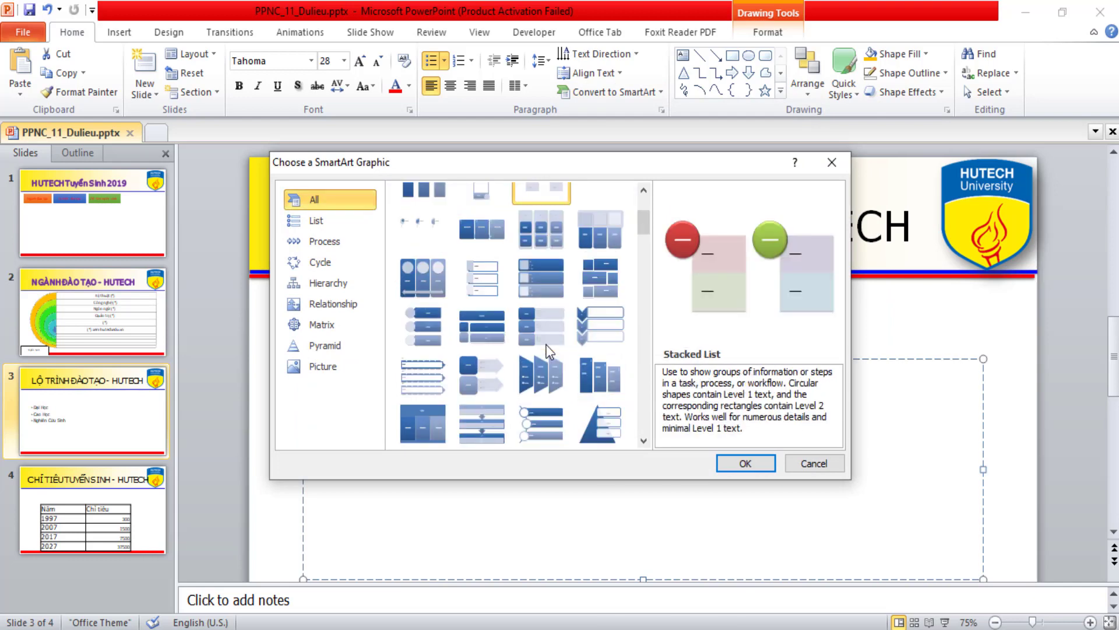
scroll(550, 344, "down", 3)
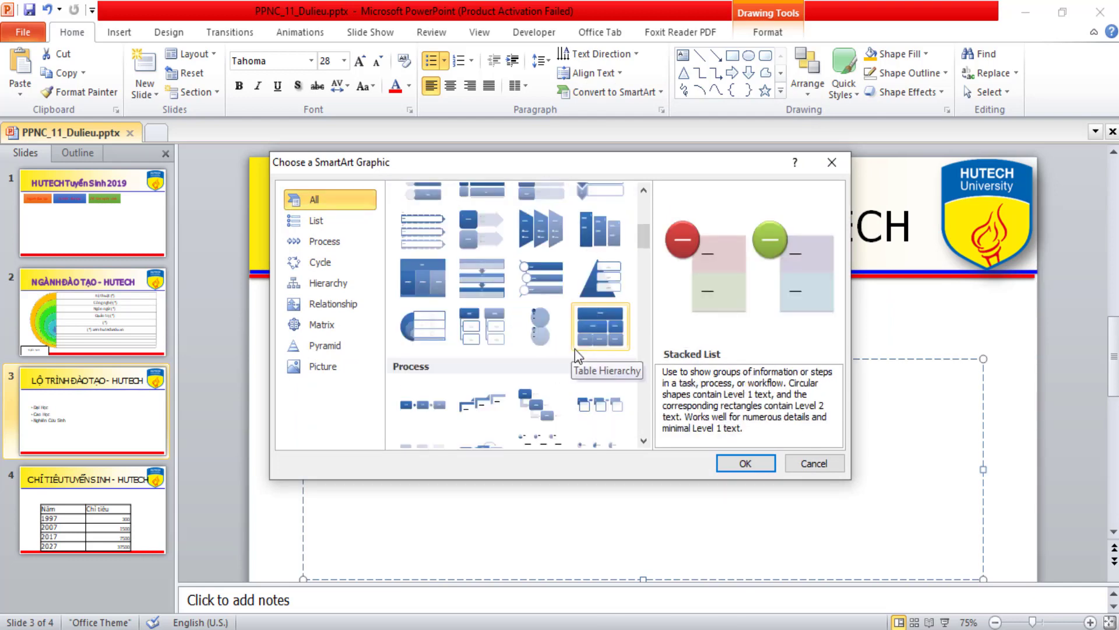
left_click(482, 404)
left_click(752, 461)
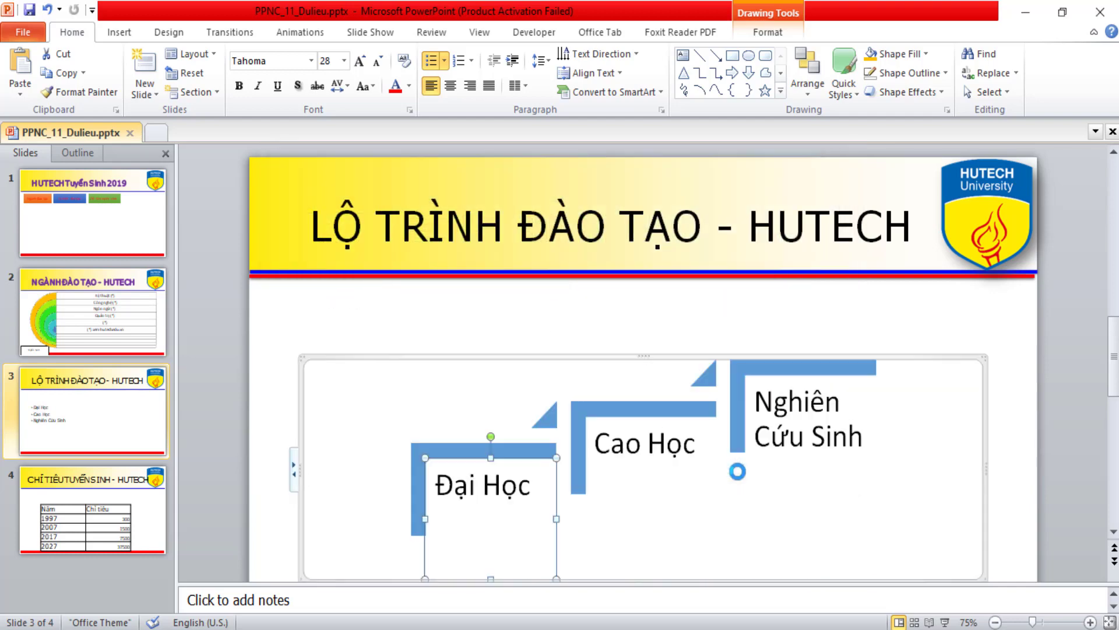
scroll(745, 496, "down", 1)
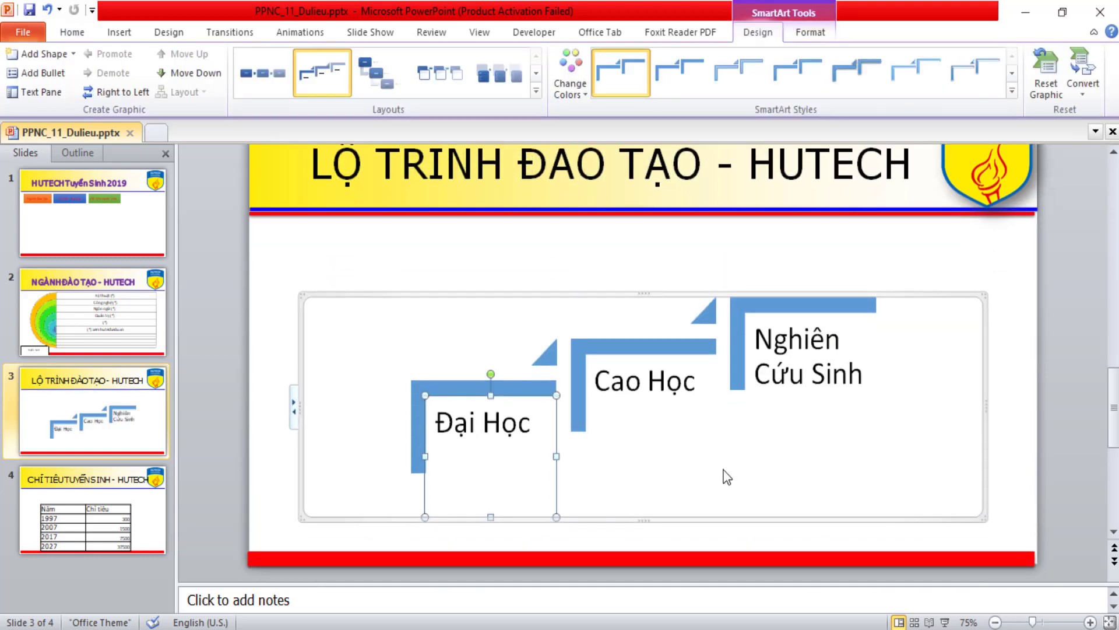
key("alt+Tab")
key("alt+Tab")
key("alt+Tab")
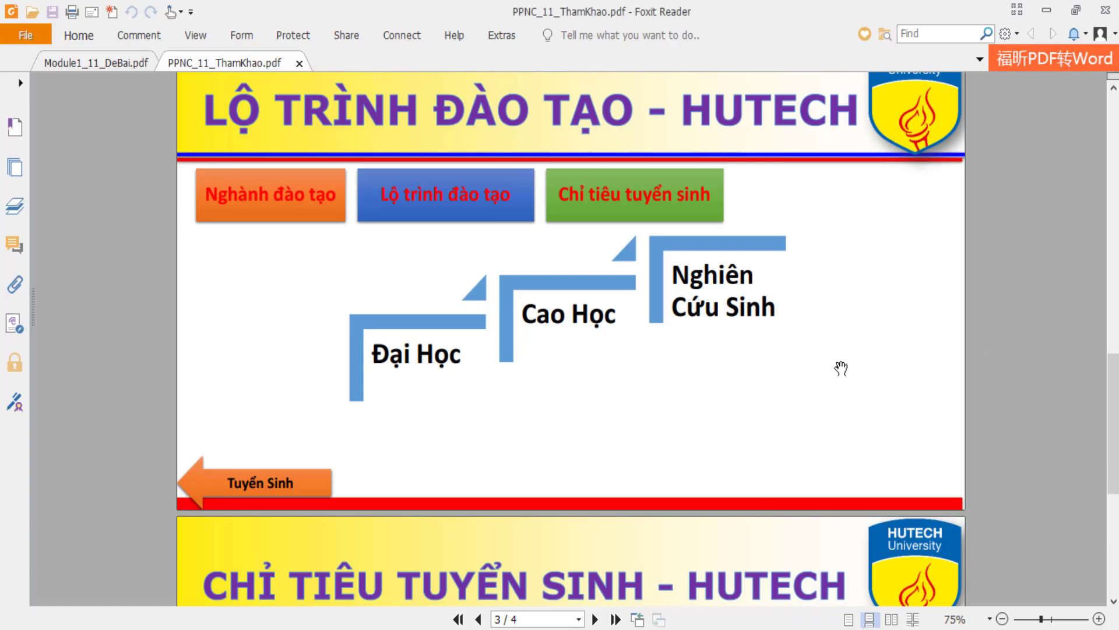
key("alt+Tab")
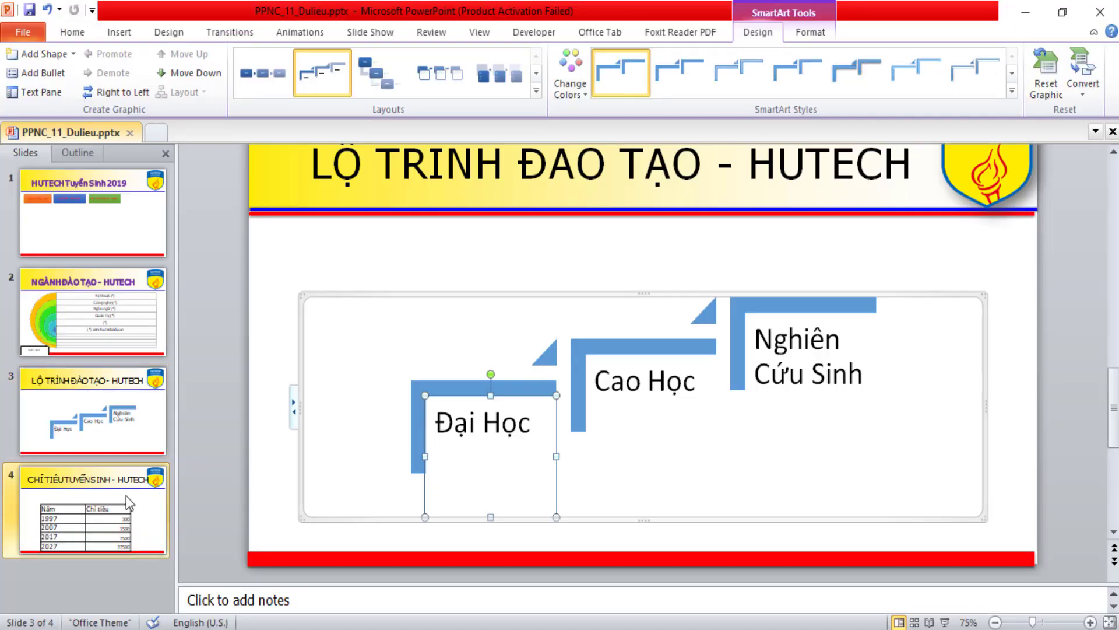
Review slides 1–4 in turn and return to slide 3.
left_click(125, 495)
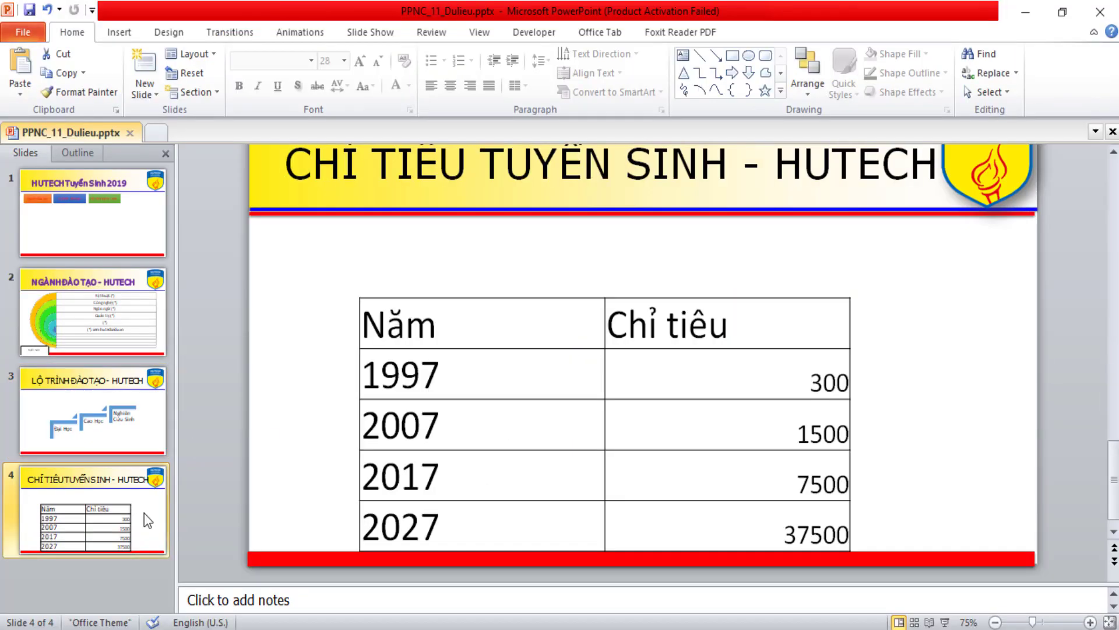
left_click(93, 233)
left_click(90, 312)
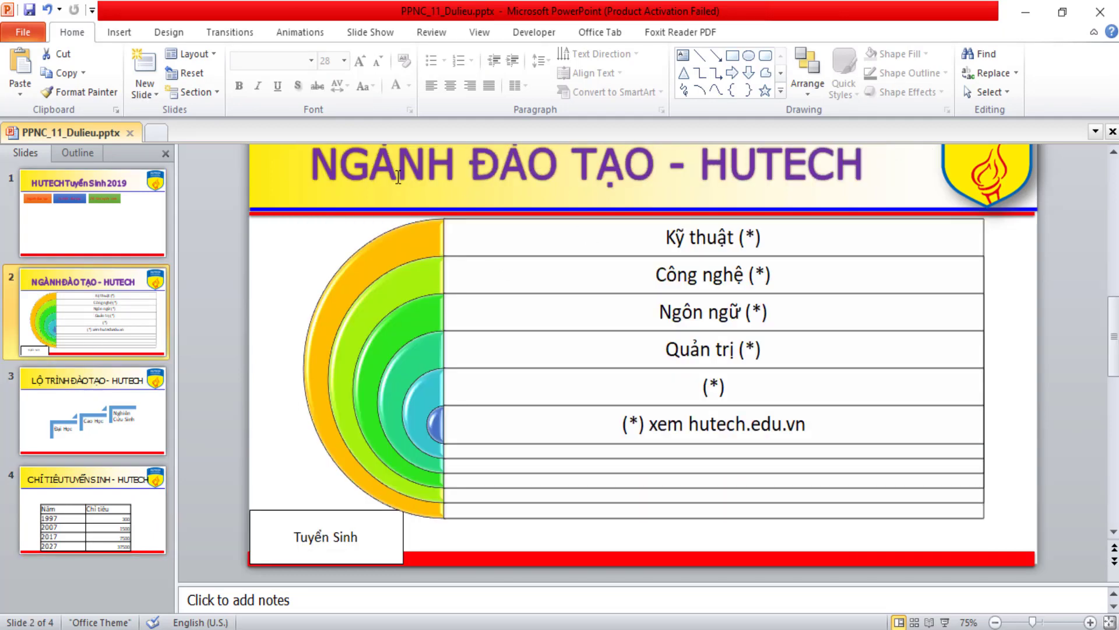
left_click(128, 408)
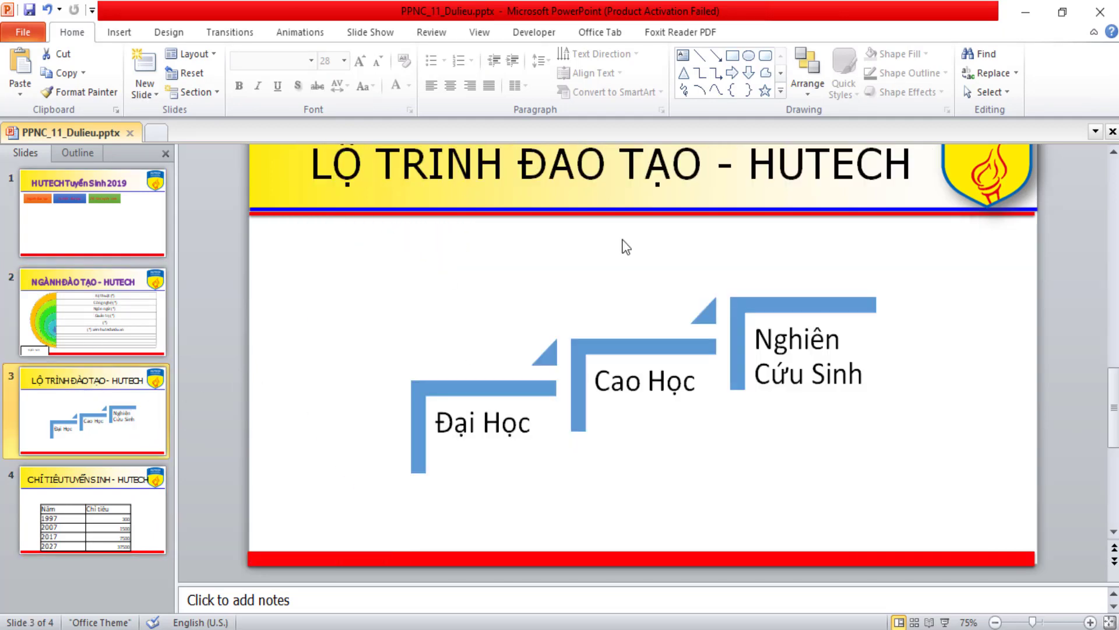
left_click(109, 513)
left_click(93, 408)
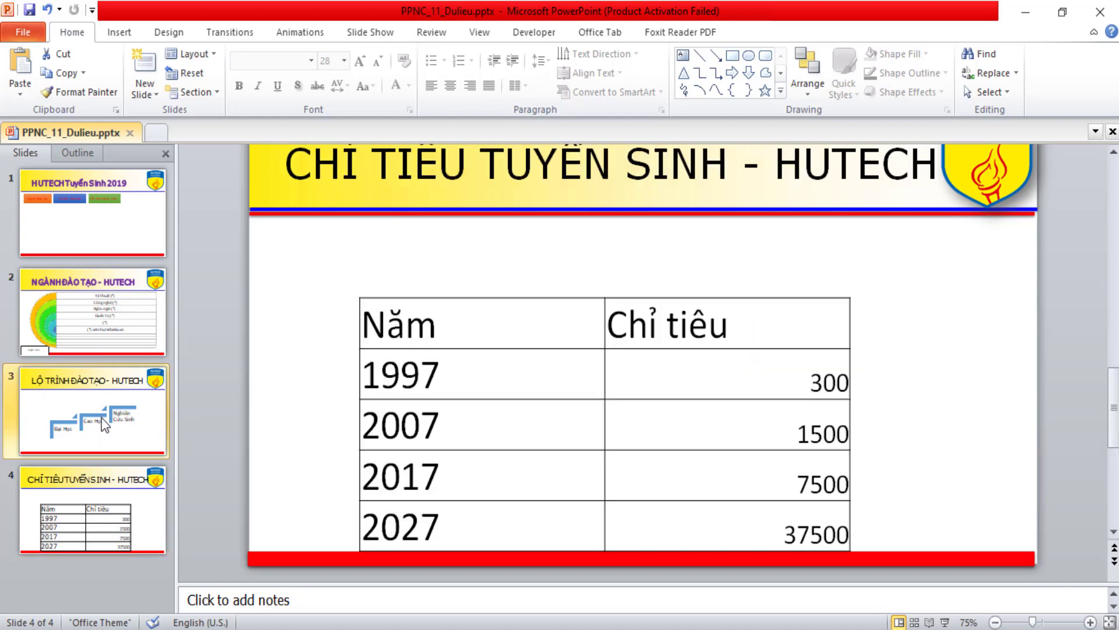
Give slide 3's title a white WordArt style with purple text fill and purple outline.
left_click(460, 188)
left_click(489, 194)
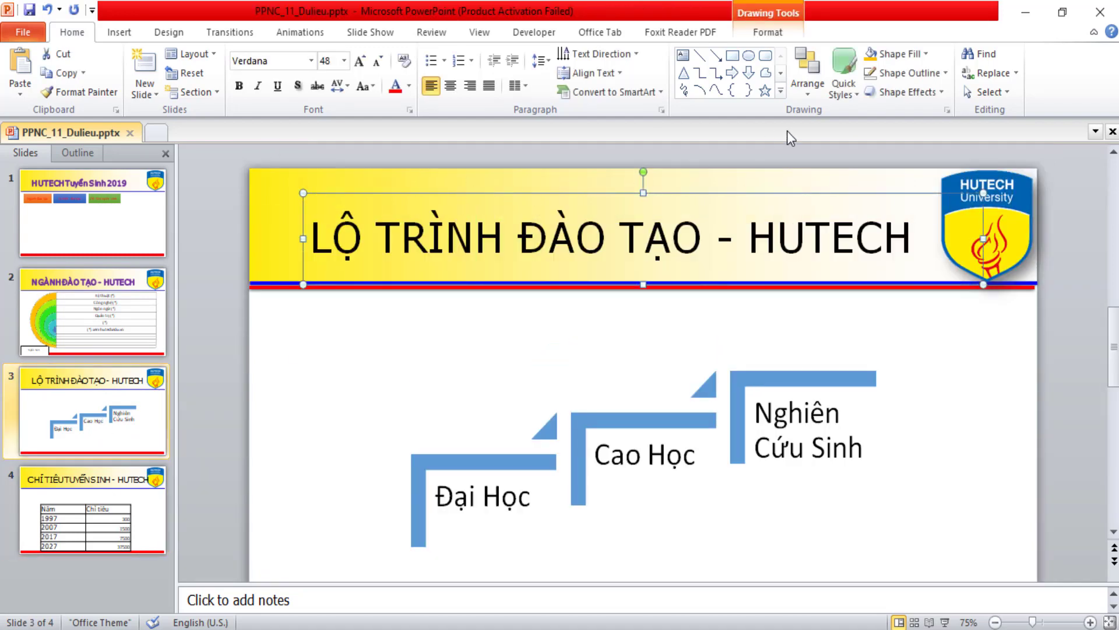
left_click(749, 34)
left_click(787, 100)
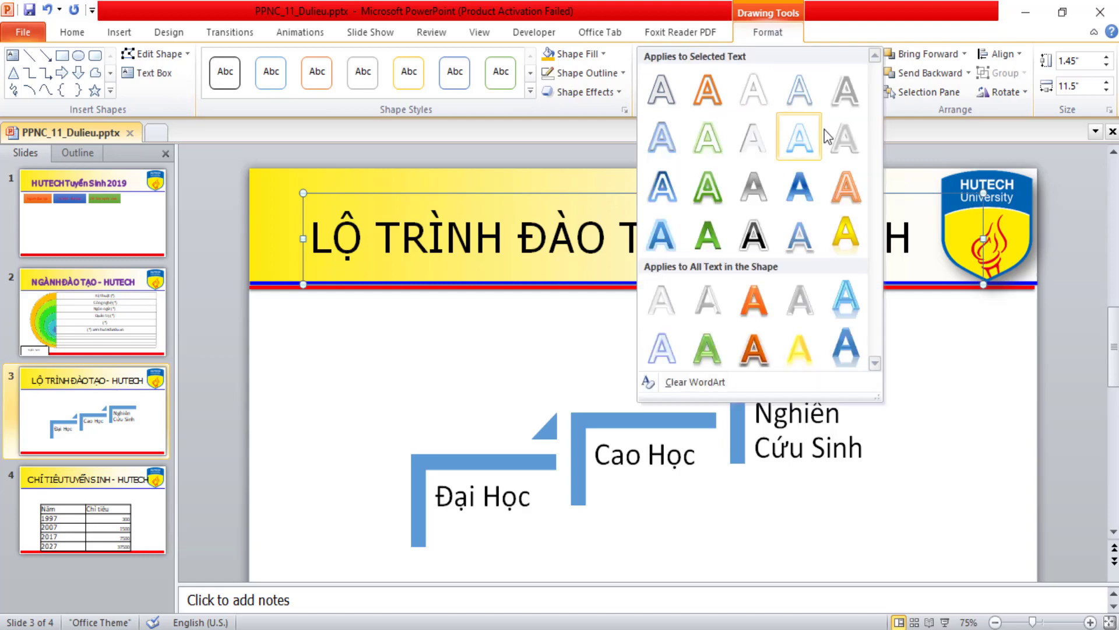
left_click(754, 90)
left_click(846, 54)
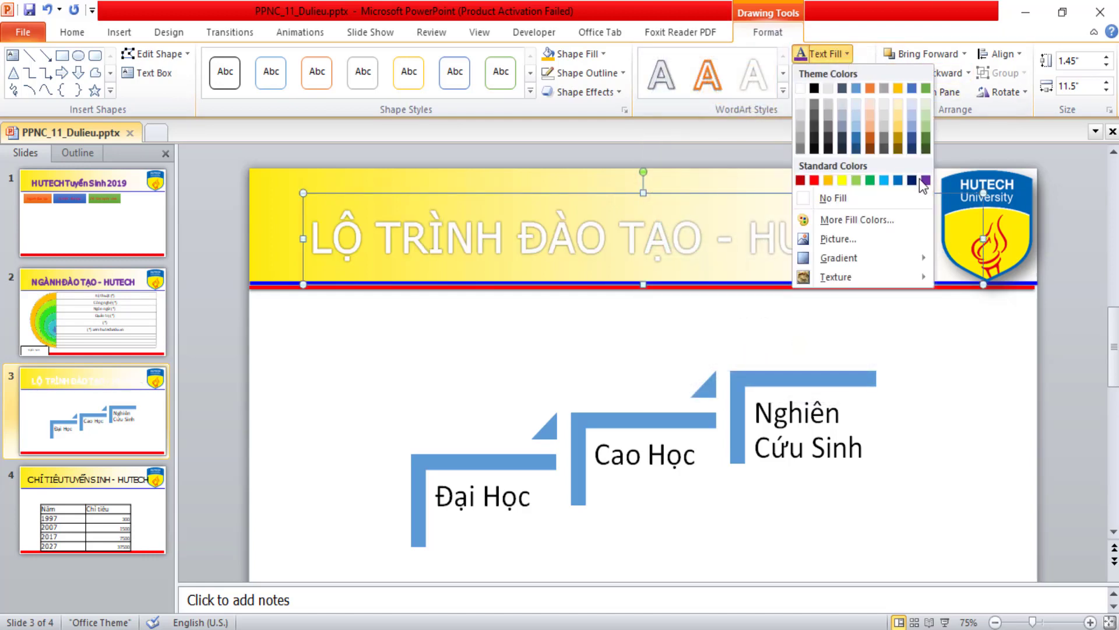
left_click(927, 181)
left_click(835, 73)
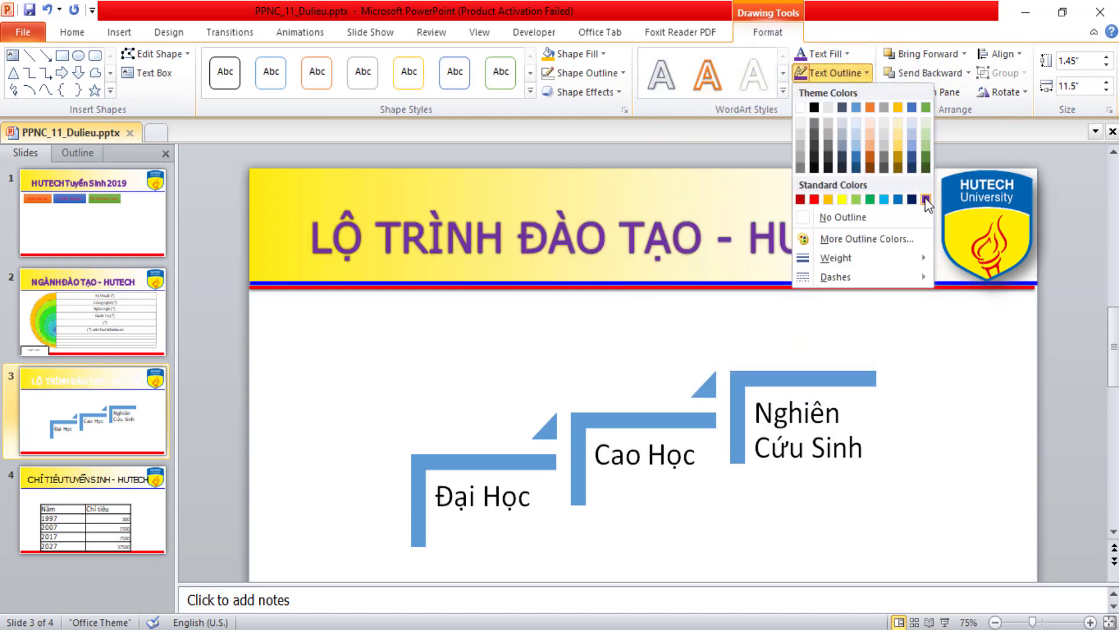
left_click(926, 200)
left_click(93, 510)
left_click(500, 236)
Make slide 4's title white-style WordArt with purple text fill and purple outline.
double_click(522, 193)
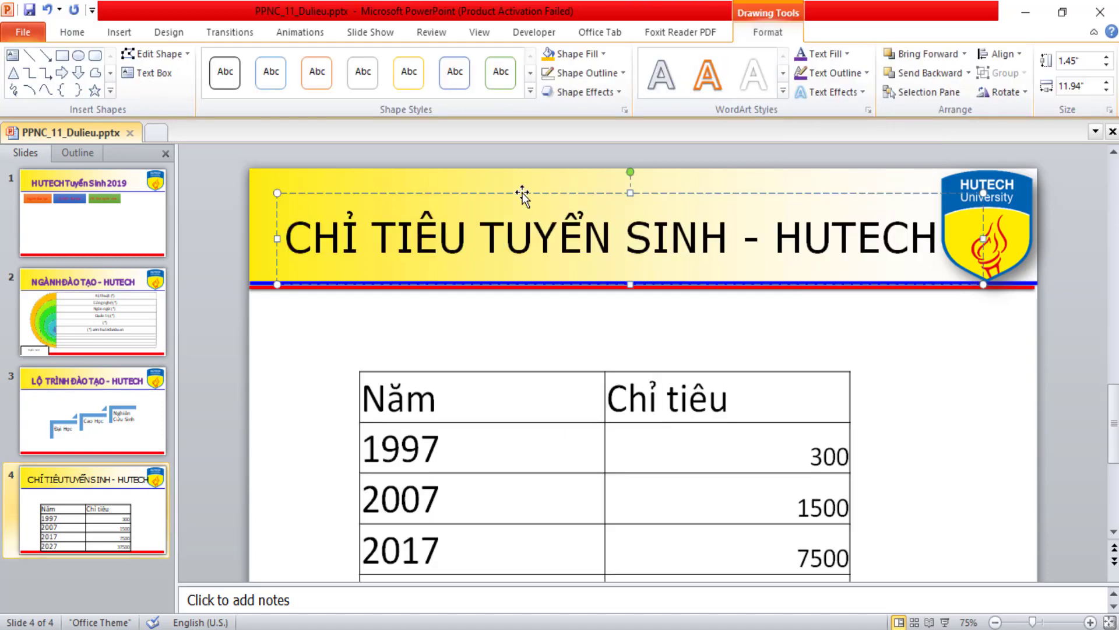
left_click(784, 91)
left_click(757, 94)
left_click(847, 54)
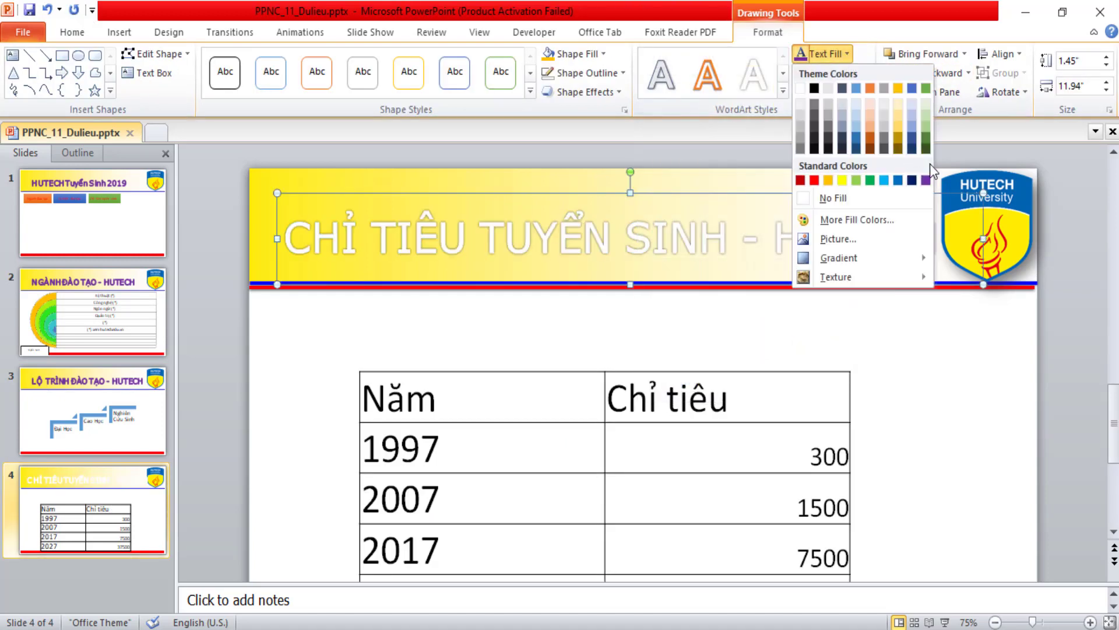
left_click(927, 181)
left_click(859, 74)
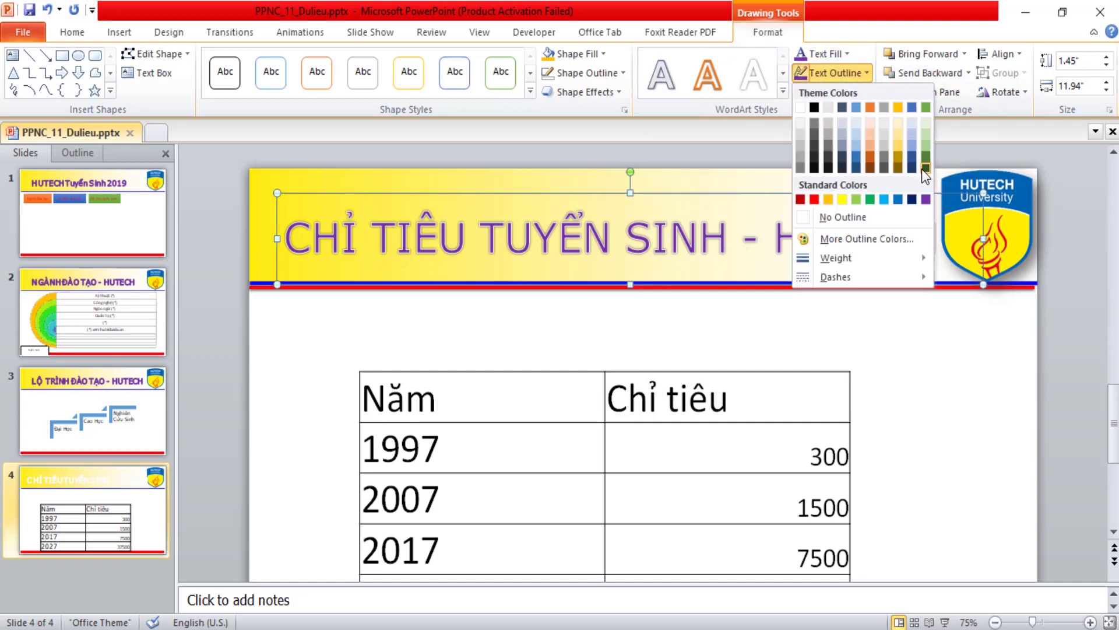
left_click(927, 199)
Select all cells of slide 4's quota table.
left_click(436, 348)
scroll(436, 348, "down", 2)
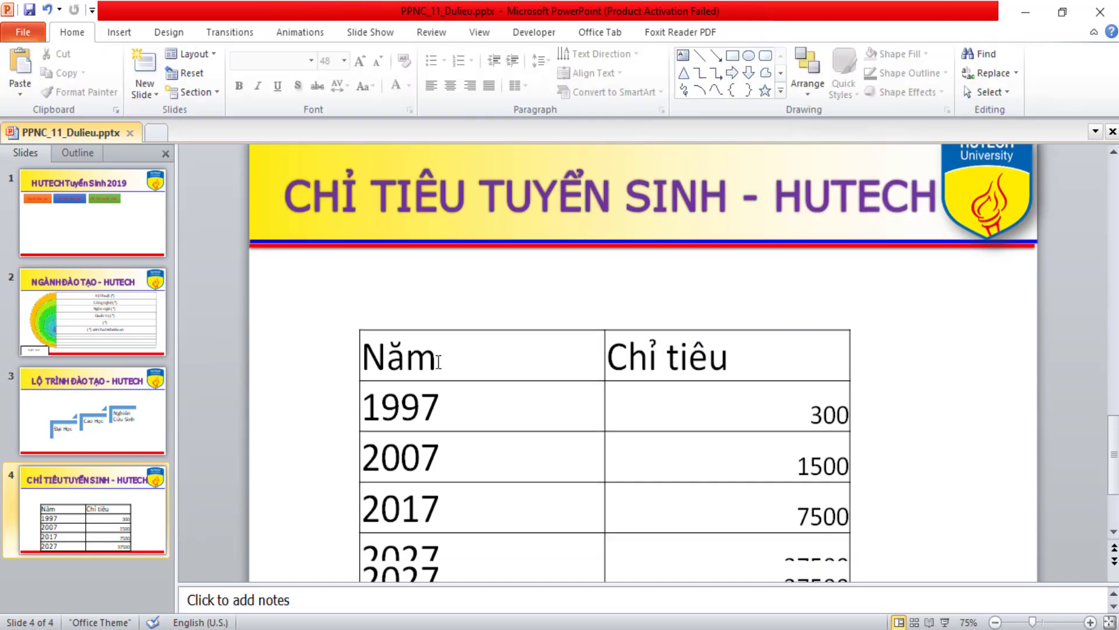
left_click(403, 312)
left_click_drag(366, 304, 750, 509)
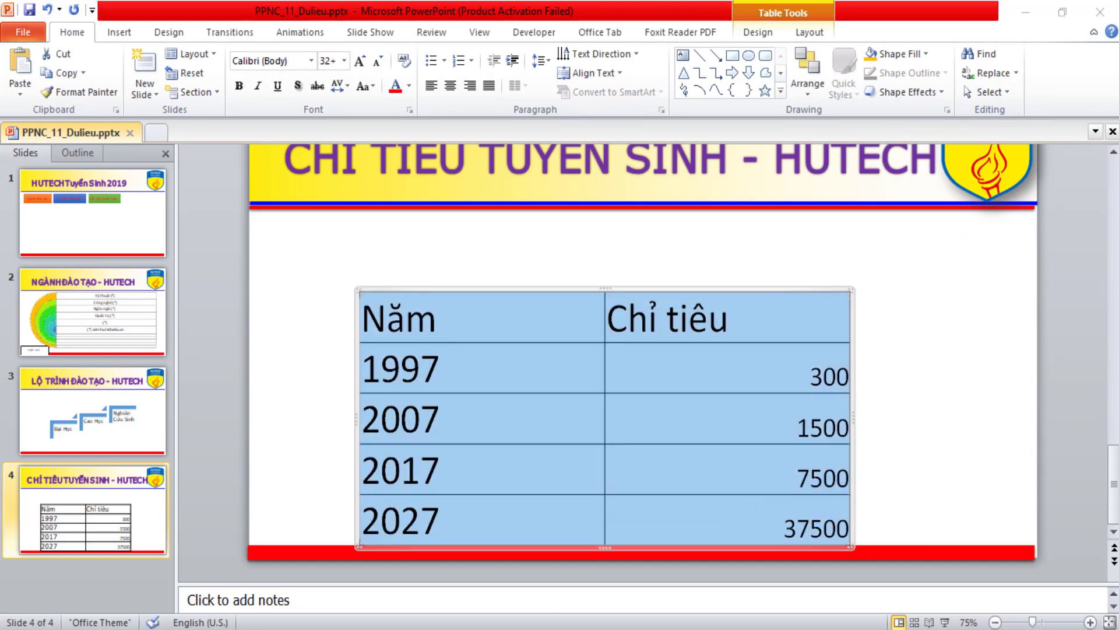
Copy all cells of the Năm/Chỉ tiêu quota table, then reselect the table.
scroll(318, 507, "down", 3)
scroll(415, 414, "down", 4)
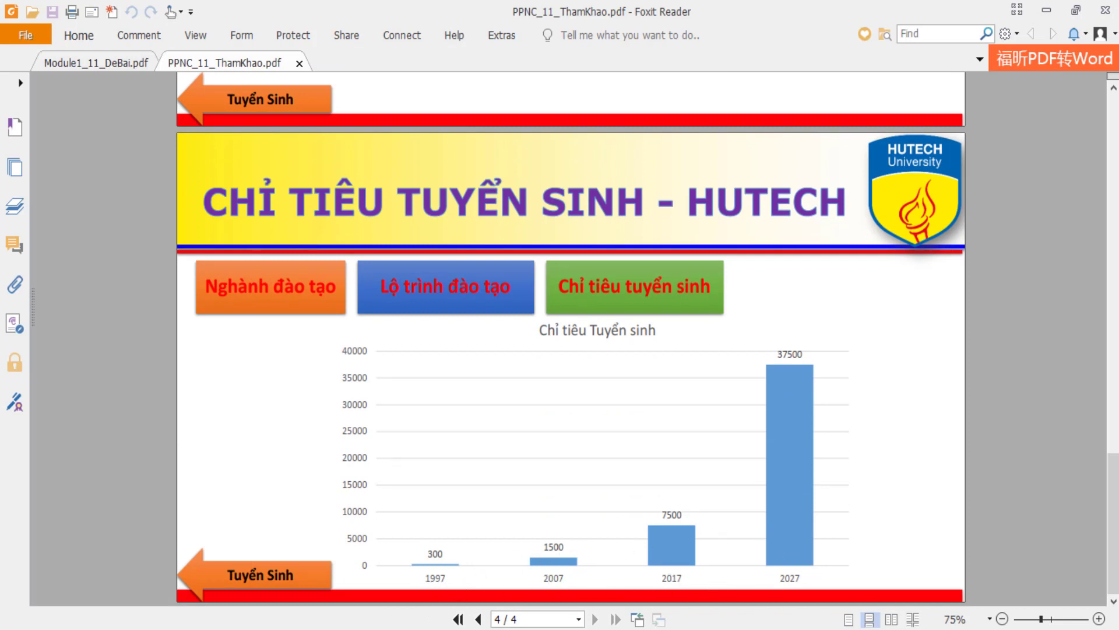
key("alt+Tab")
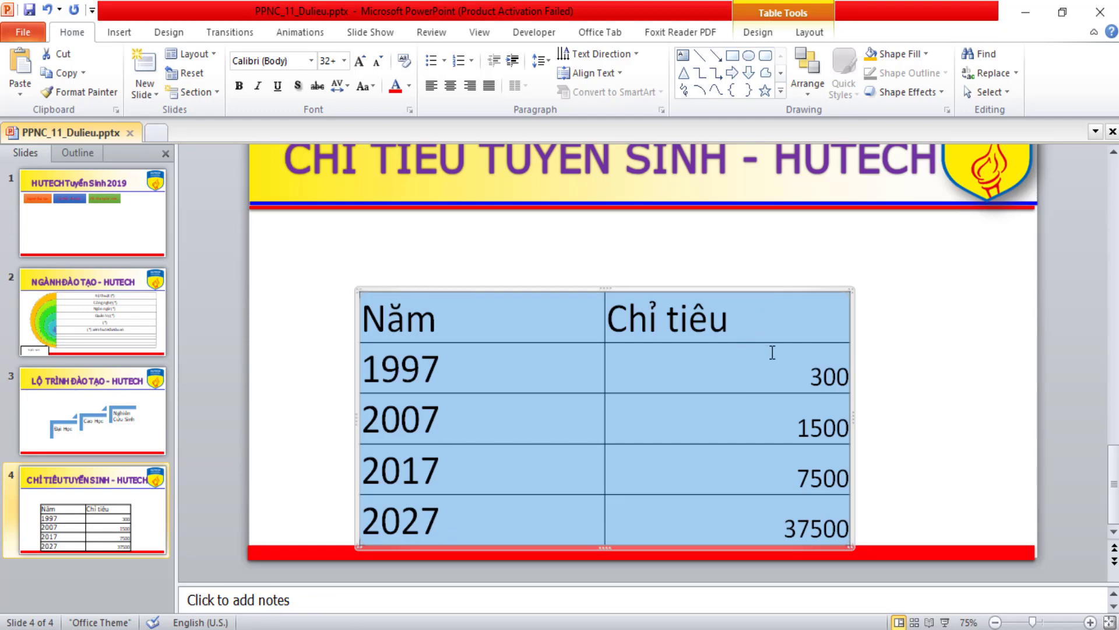
left_click(470, 317)
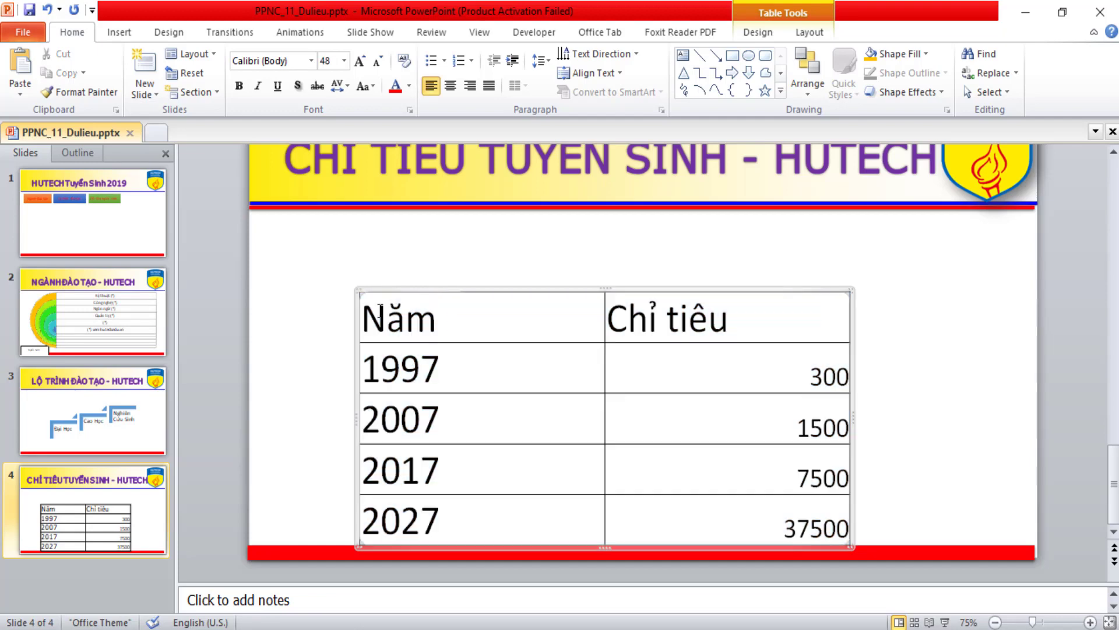
left_click_drag(370, 310, 783, 521)
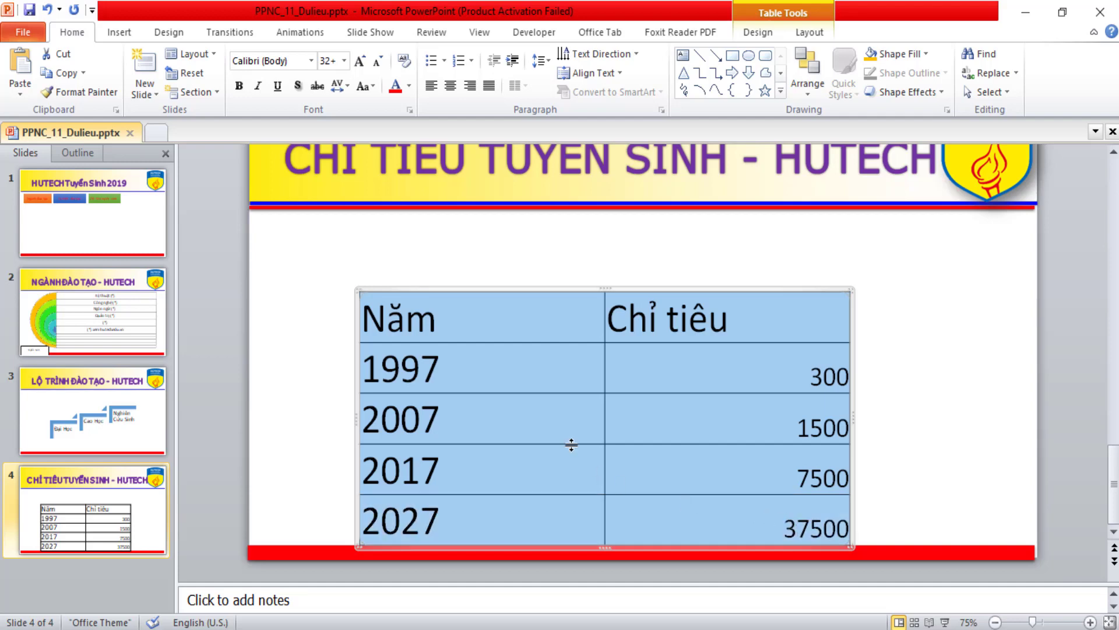
right_click(466, 367)
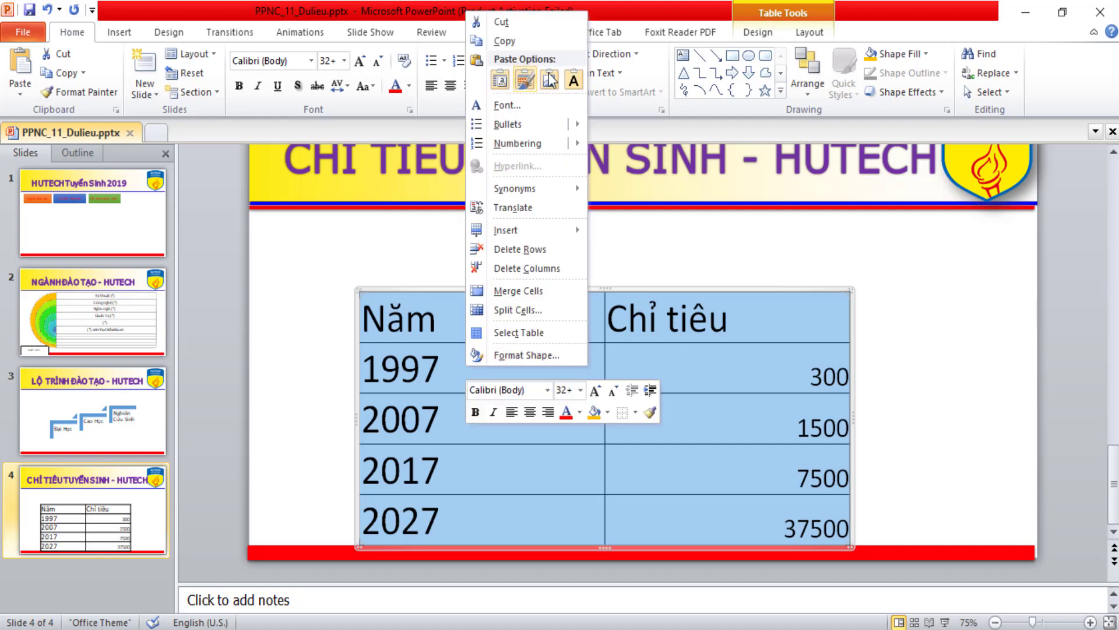
left_click(504, 41)
left_click(467, 251)
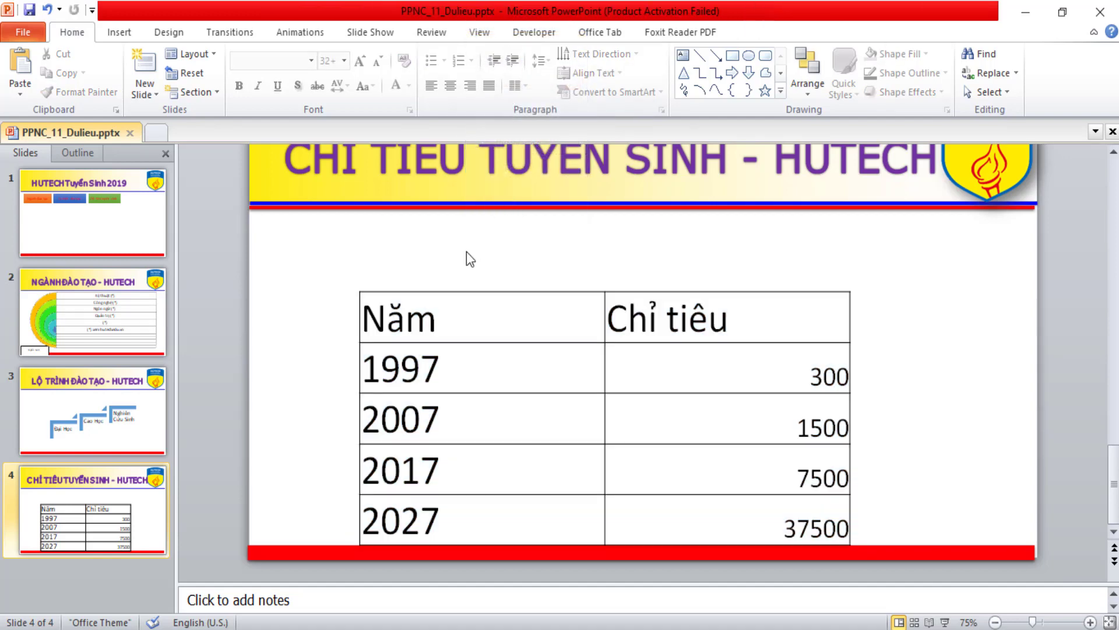
left_click(444, 315)
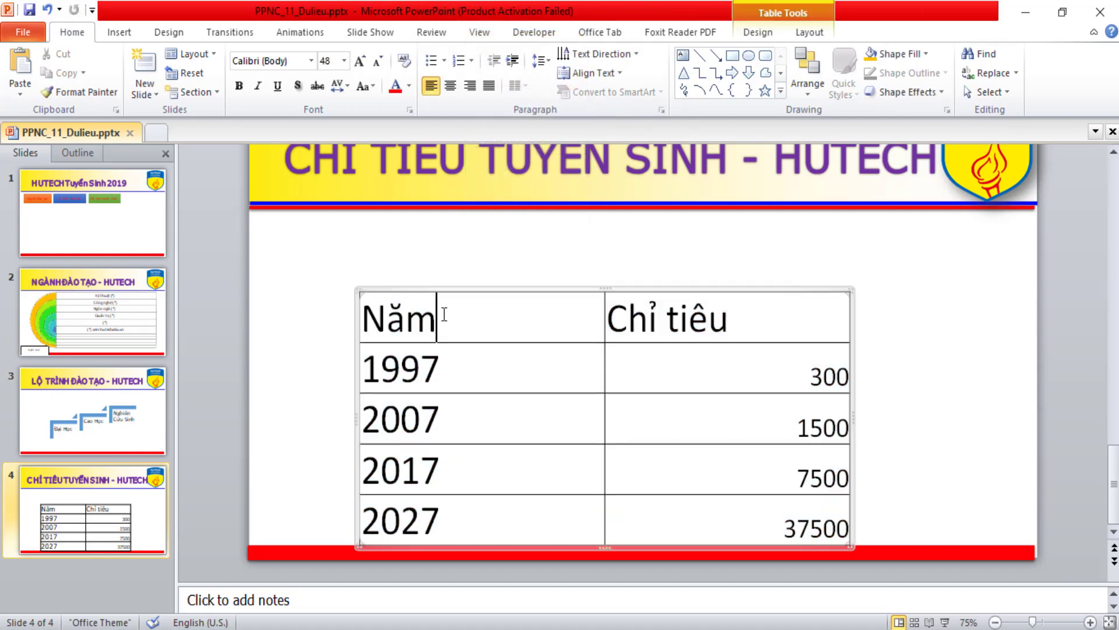
mouse_move(376, 311)
left_mouse_down()
mouse_move(864, 485)
mouse_move(855, 531)
left_mouse_up()
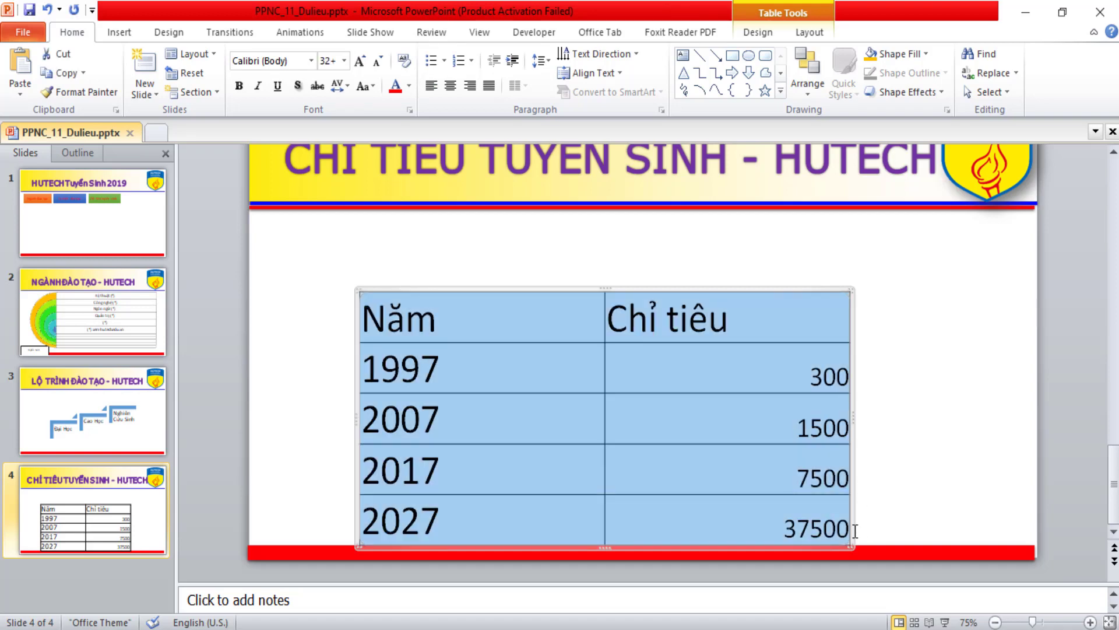
Insert a Clustered Column chart on slide 4, modelled on the reference PDF's chart.
left_click(120, 32)
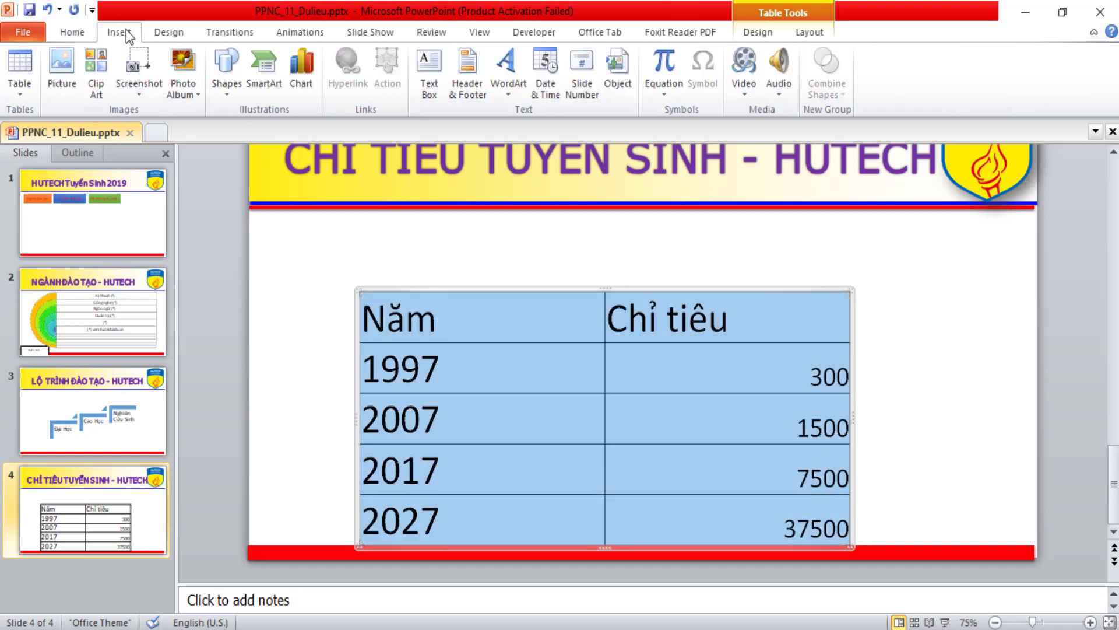
left_click(301, 77)
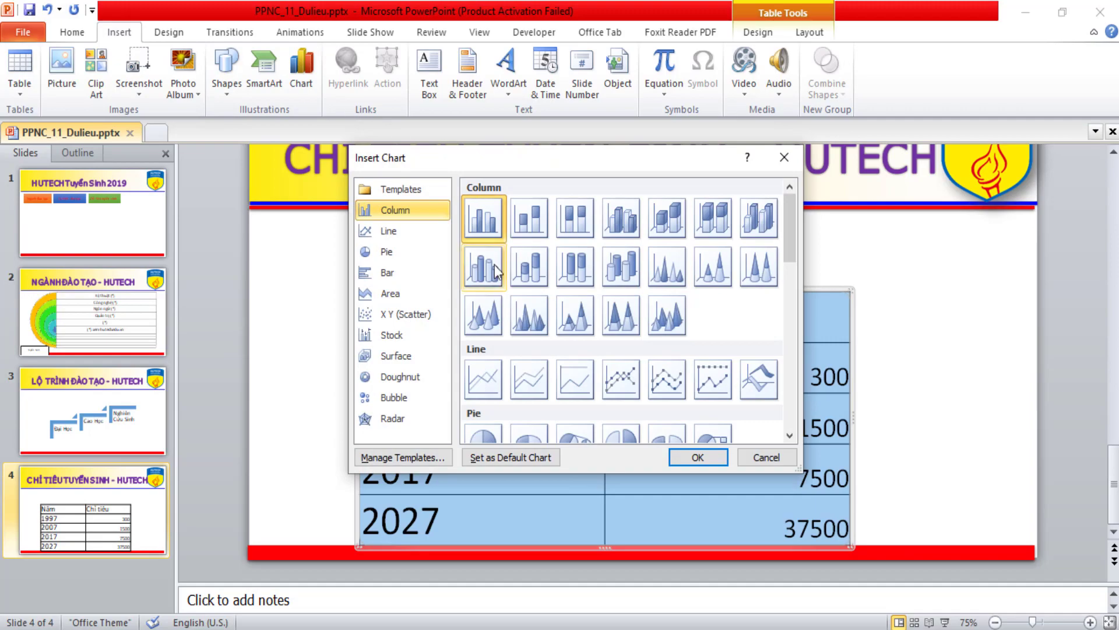
left_click(352, 622)
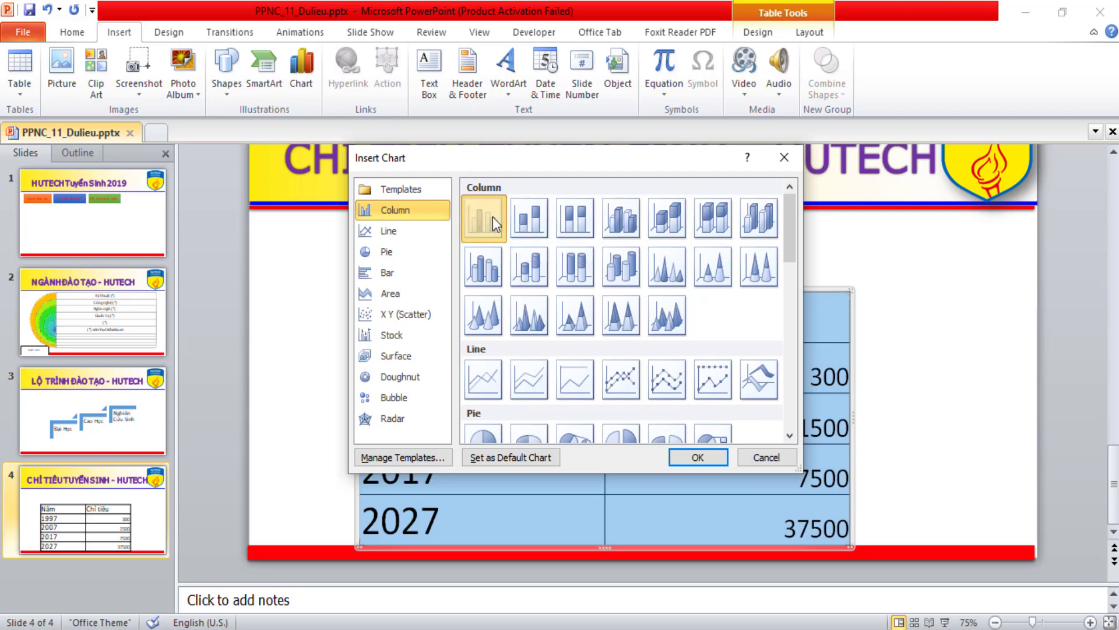
left_click(692, 461)
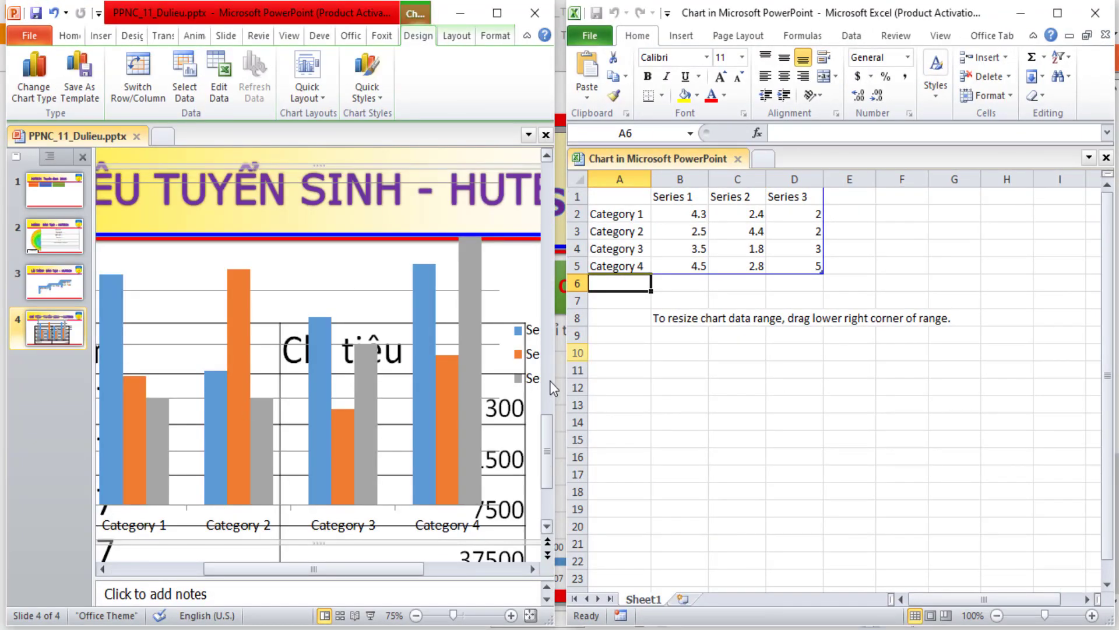
Paste the Năm/Chỉ tiêu table into cell A1 of the chart data sheet, matching destination formatting.
left_click(773, 390)
left_click(623, 198)
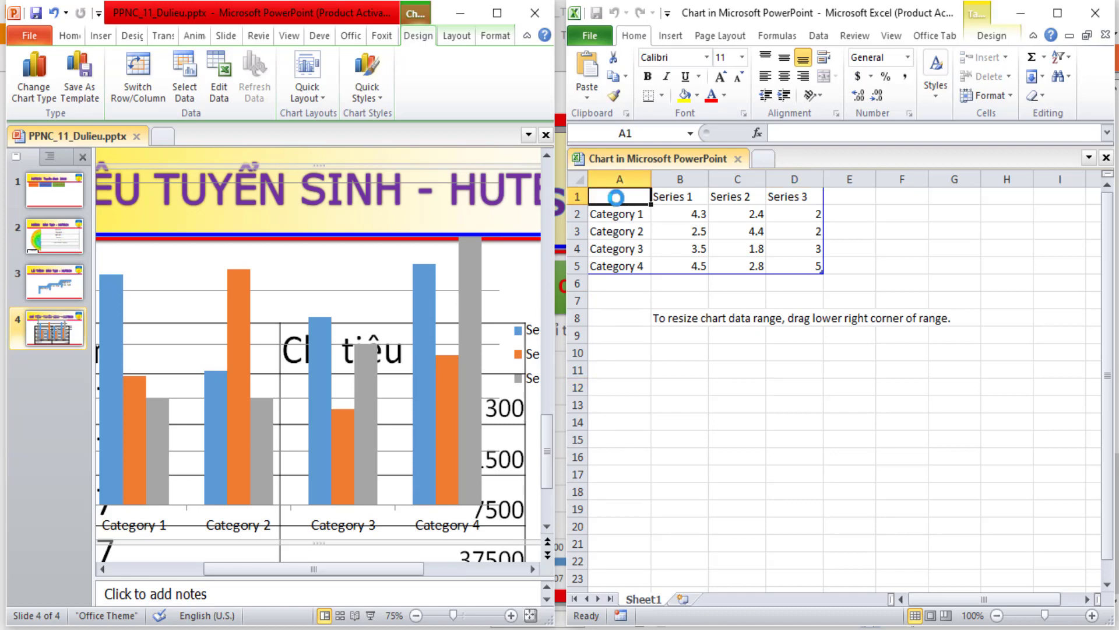
key("ctrl+v")
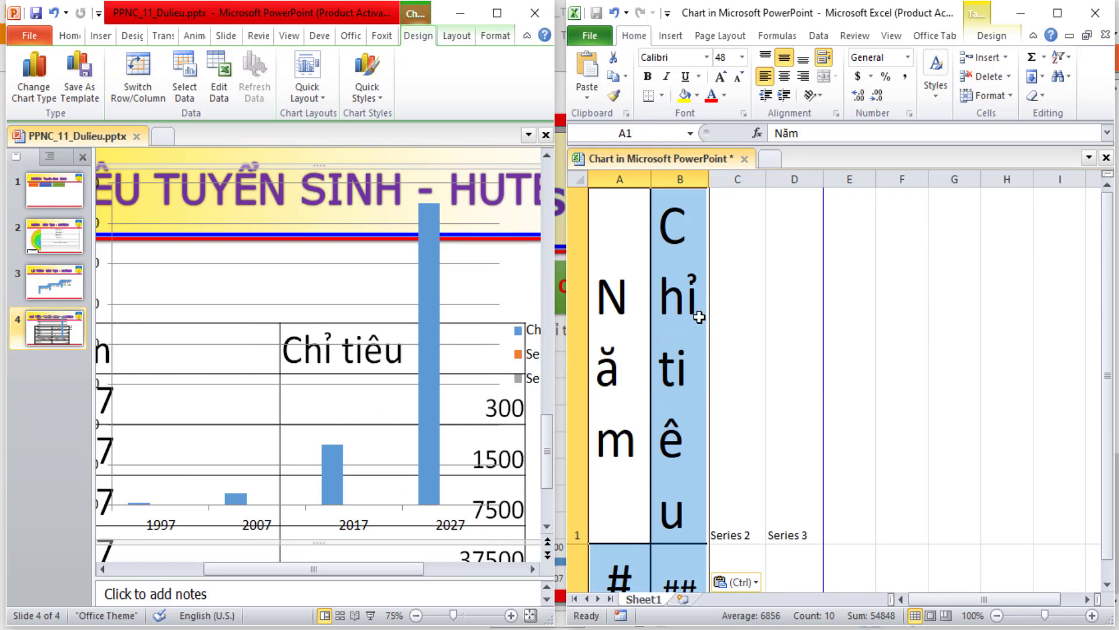
key("ctrl+z")
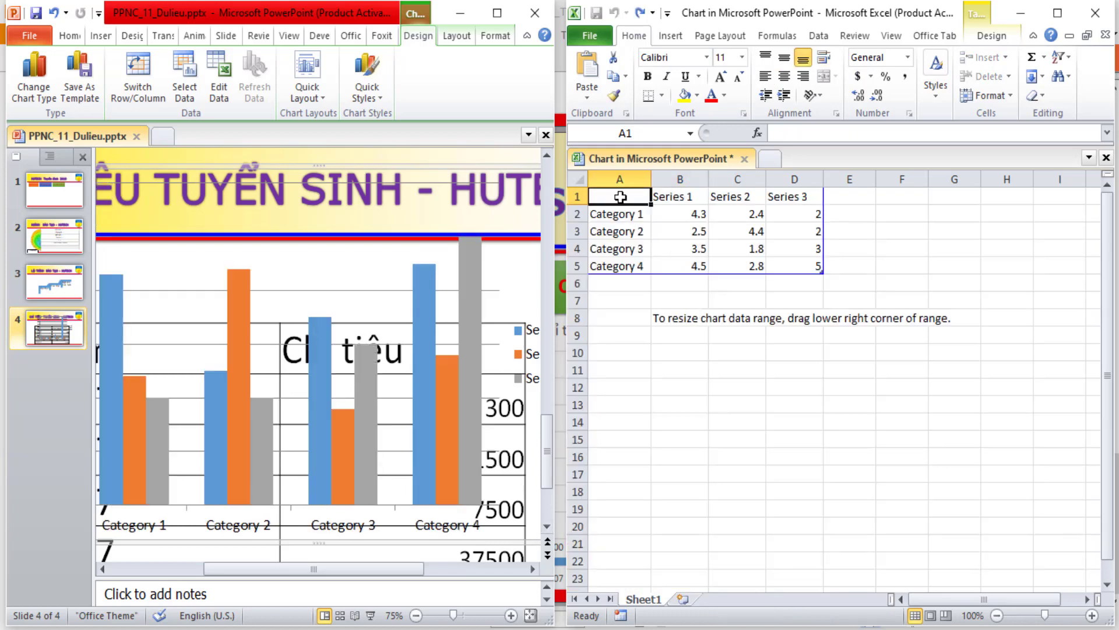
right_click(620, 197)
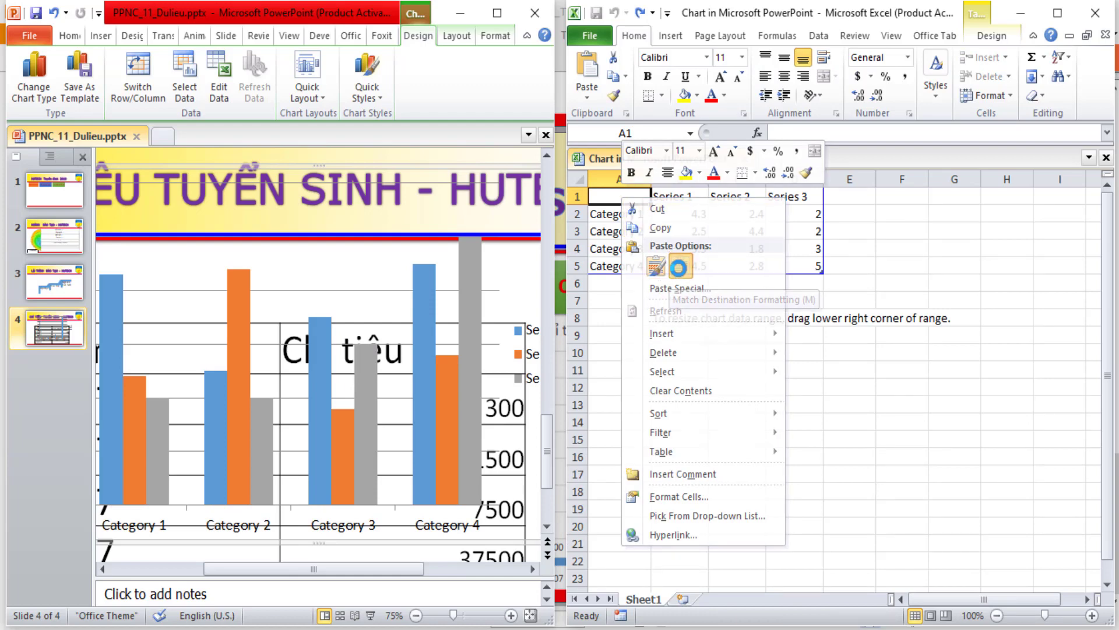
left_click(657, 267)
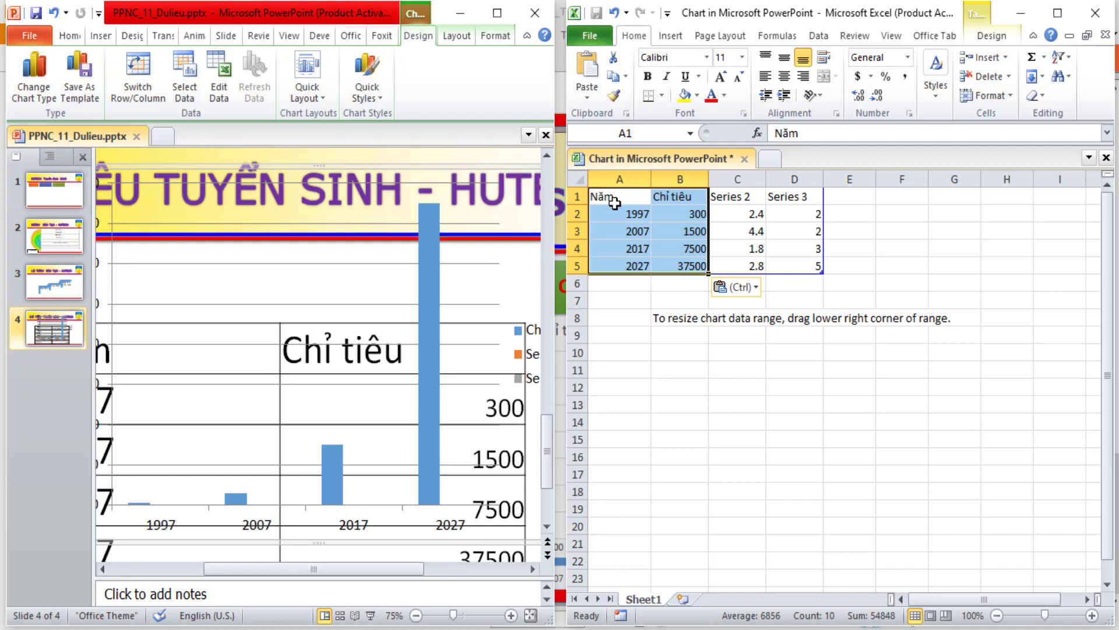
Shrink the chart data range to A1:B5 and maximize the PowerPoint window.
left_click(931, 235)
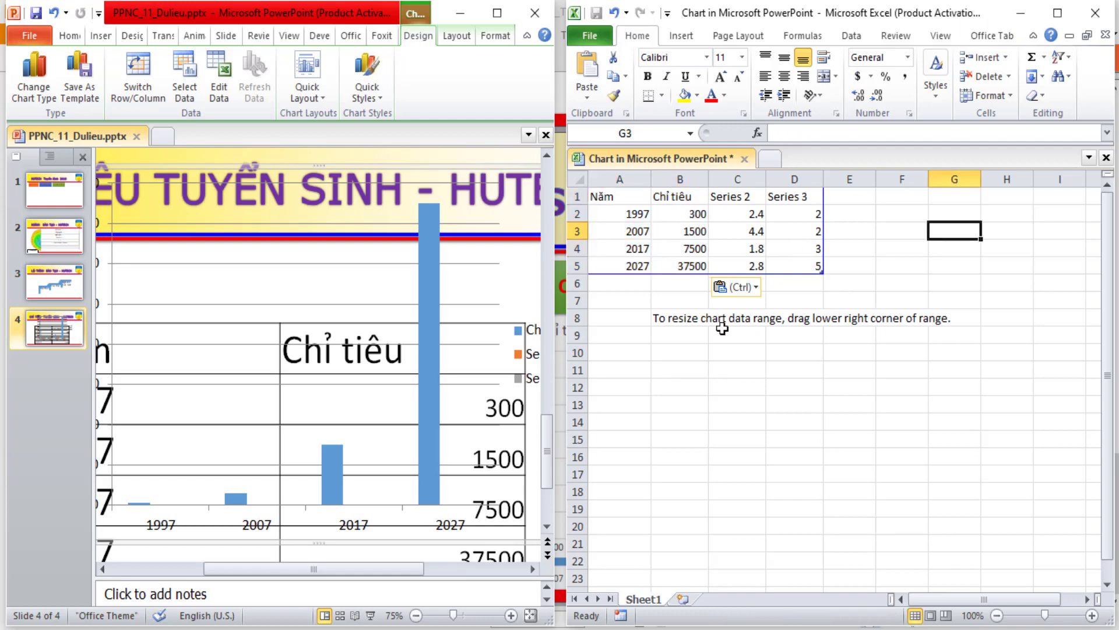
left_click(677, 323)
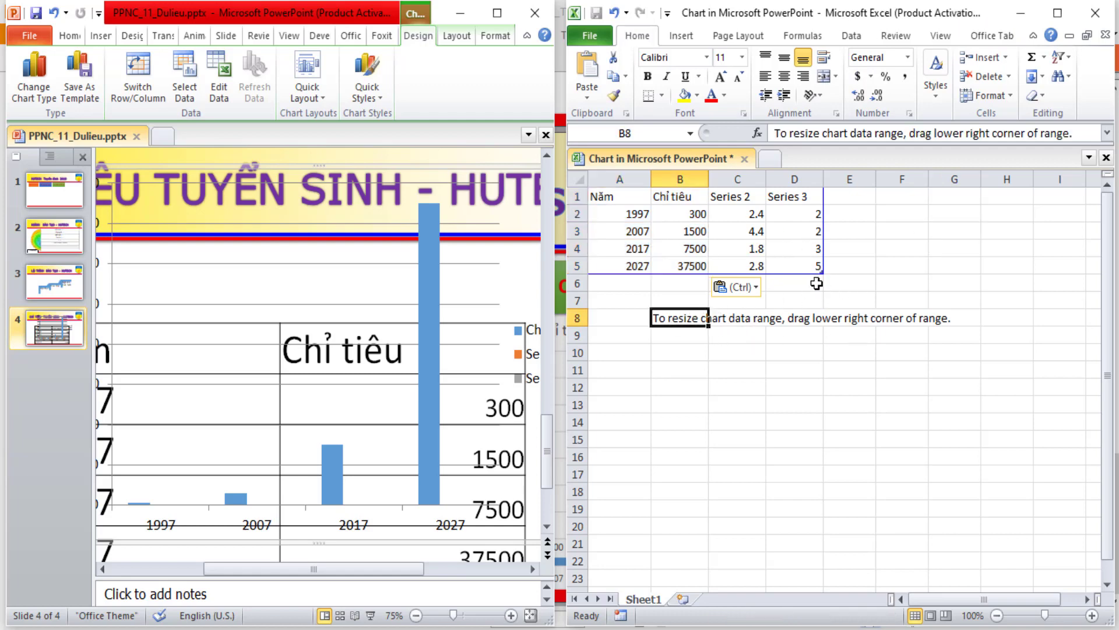
left_click_drag(816, 283, 851, 285)
left_click(901, 247)
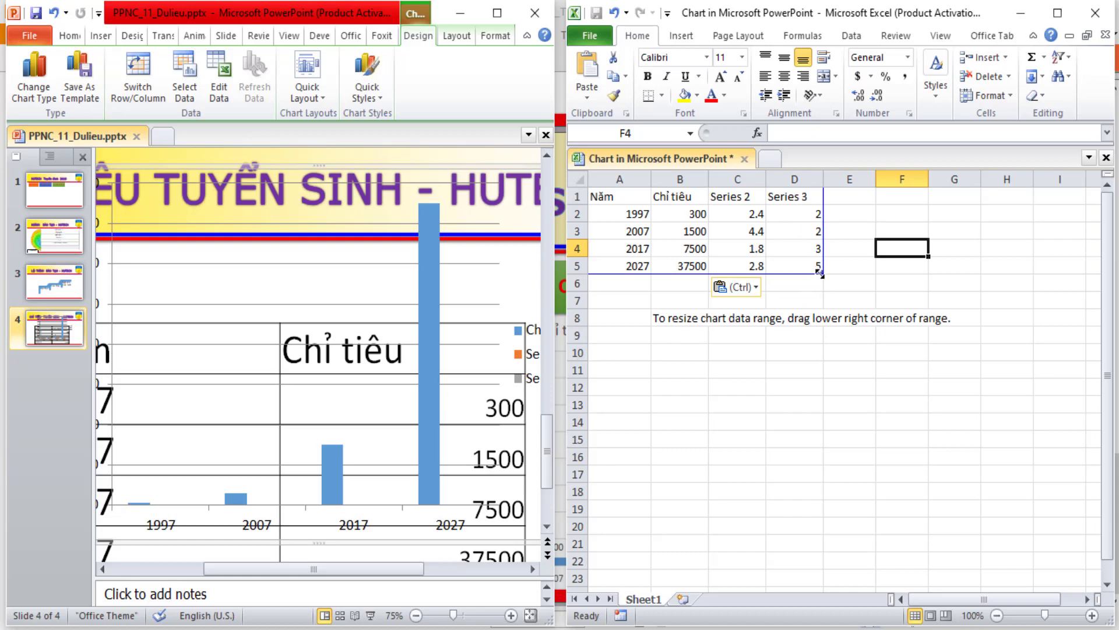
left_click_drag(796, 266, 708, 269)
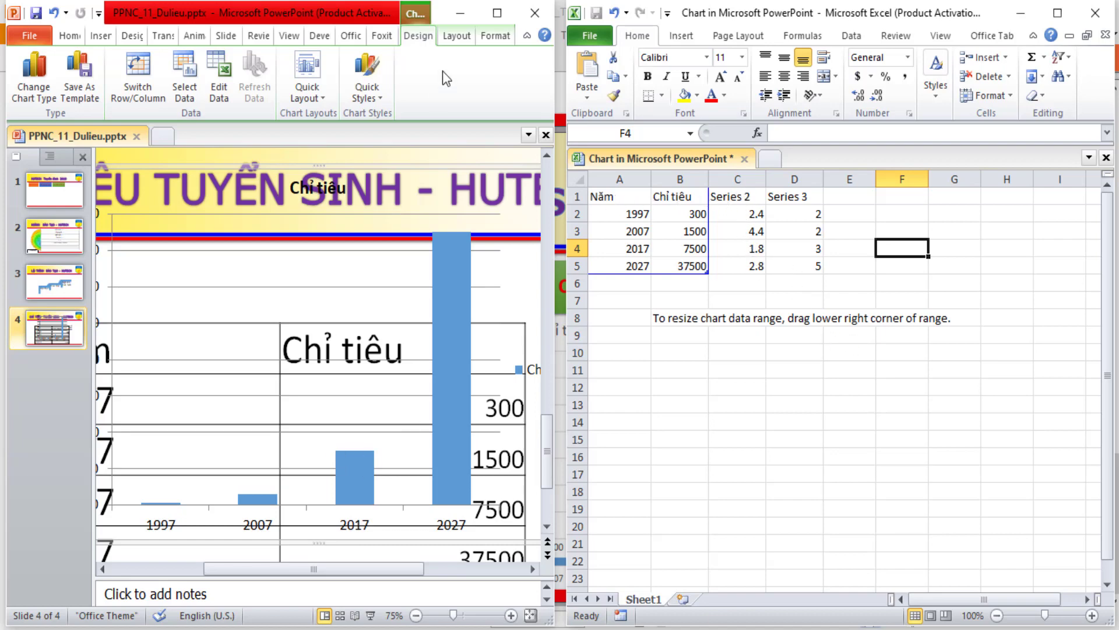
left_click(497, 13)
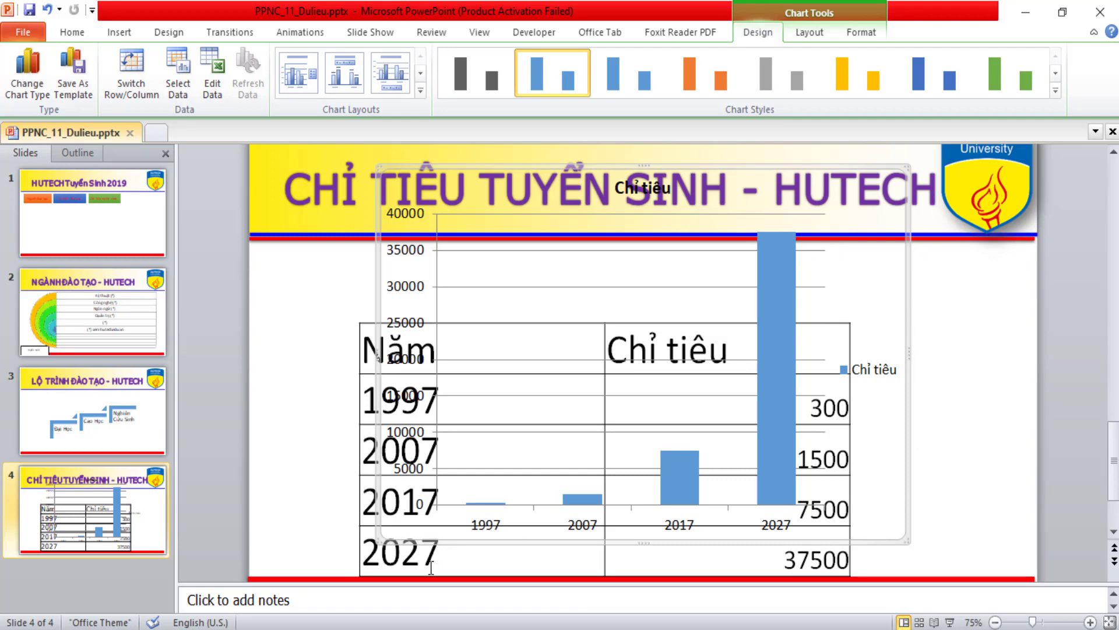
Clear the Series 2 and Series 3 data in C1:D5 and close the Excel data sheet.
key("alt+Tab")
left_click(737, 231)
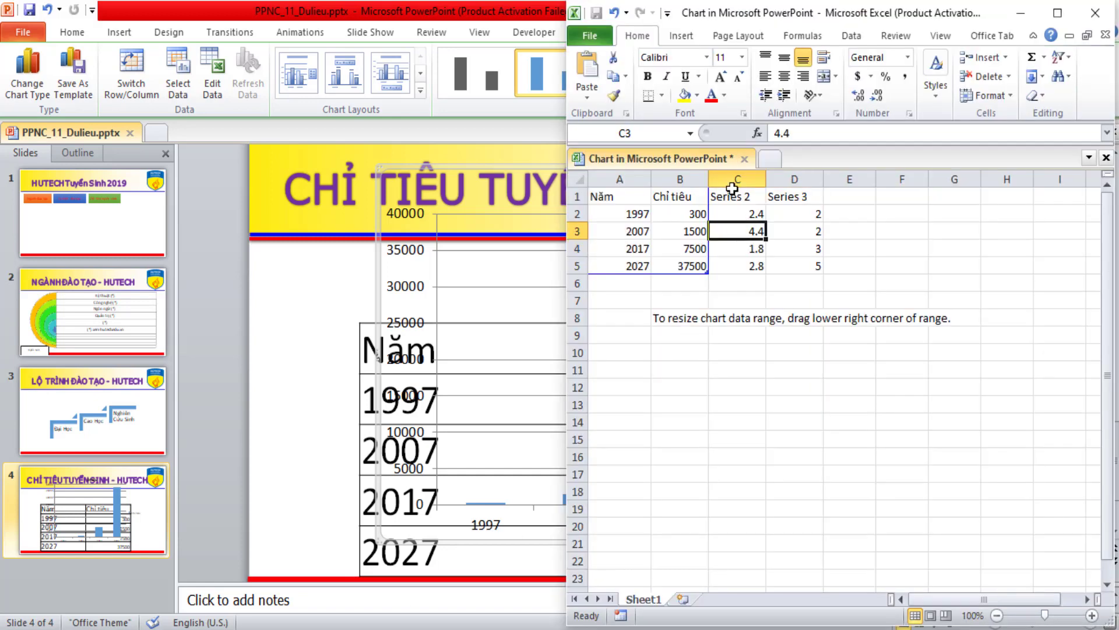
left_click(728, 196)
left_click_drag(729, 196, 801, 269)
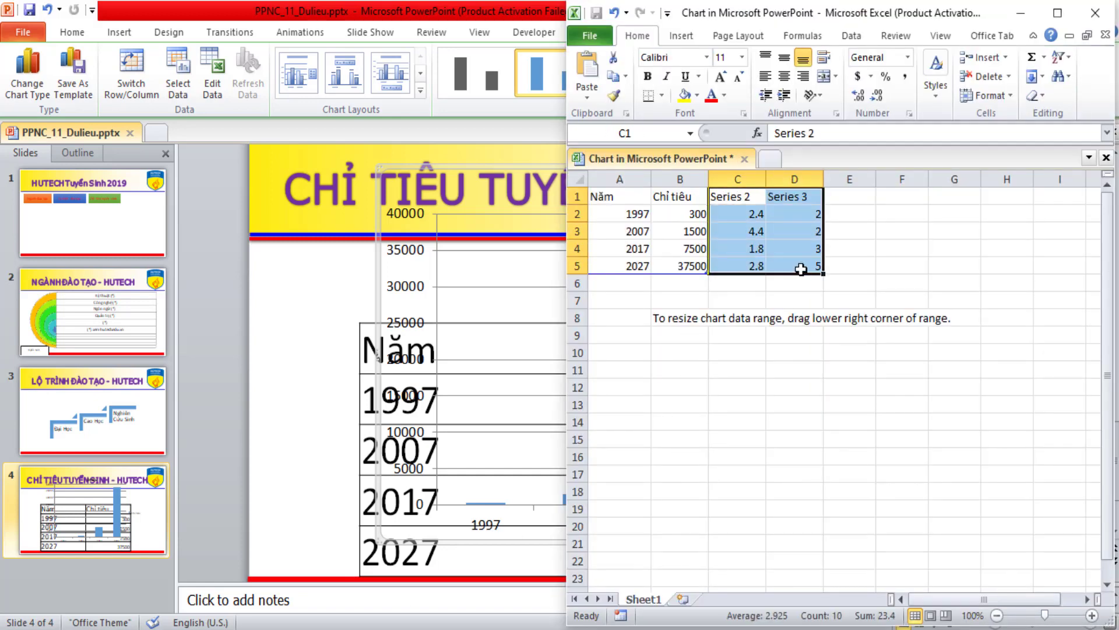
key("Delete")
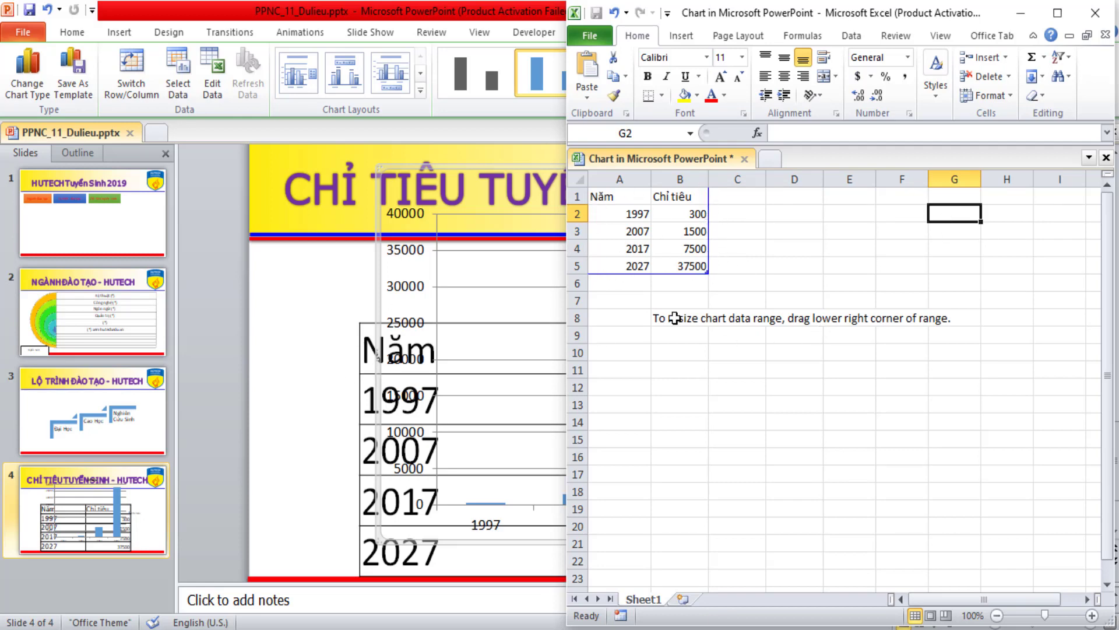
left_click(1095, 13)
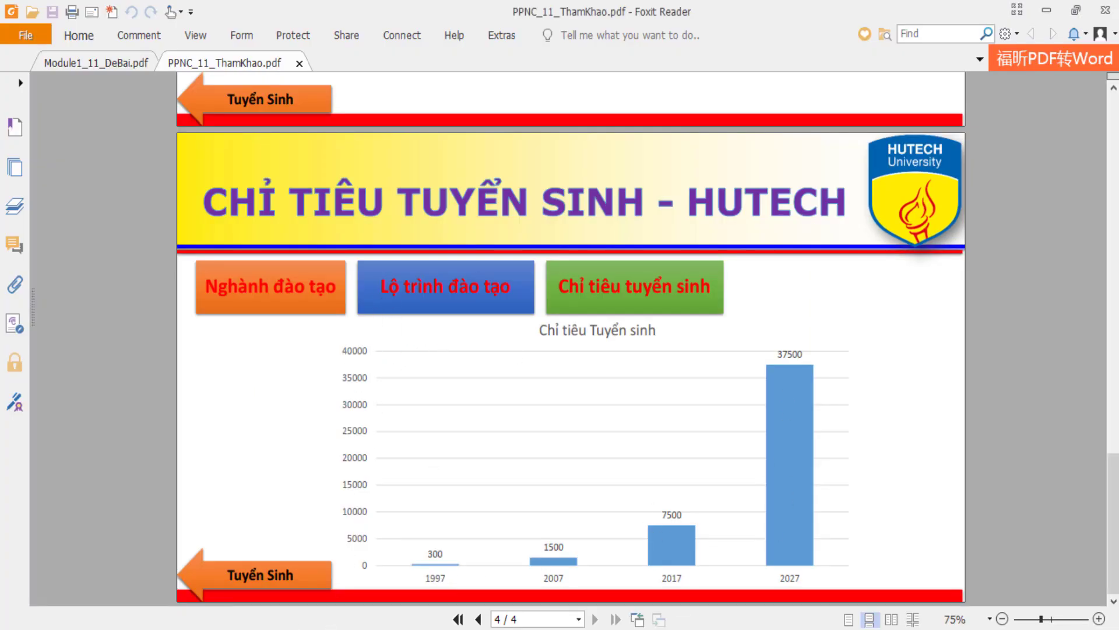
key("alt+Tab")
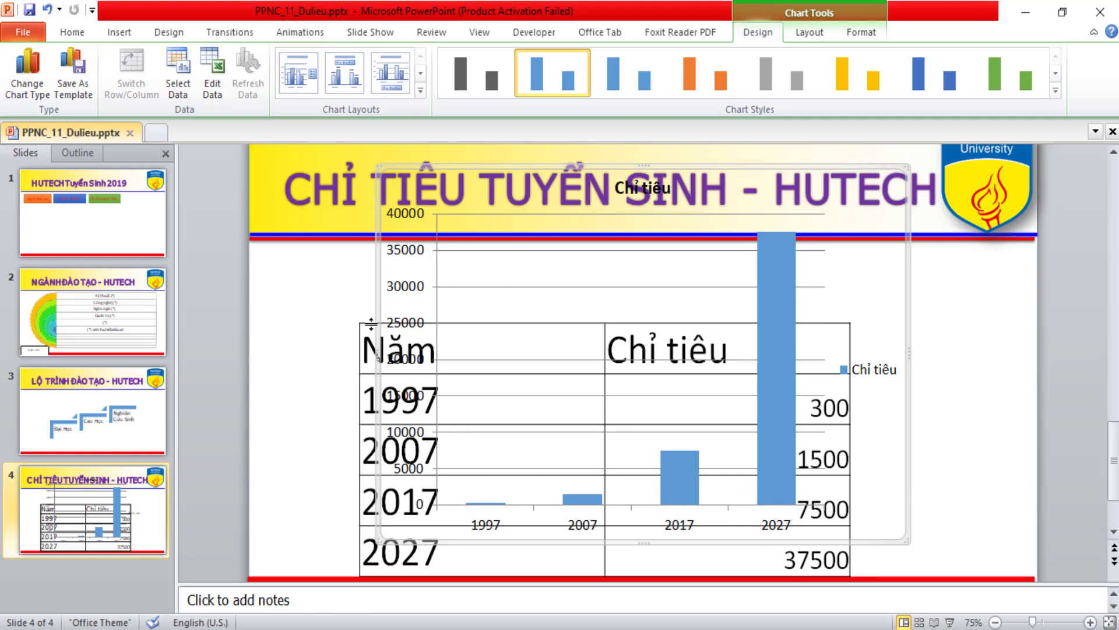
Delete the Năm/Chỉ tiêu table and the empty text placeholder from slide 4.
left_click(364, 322)
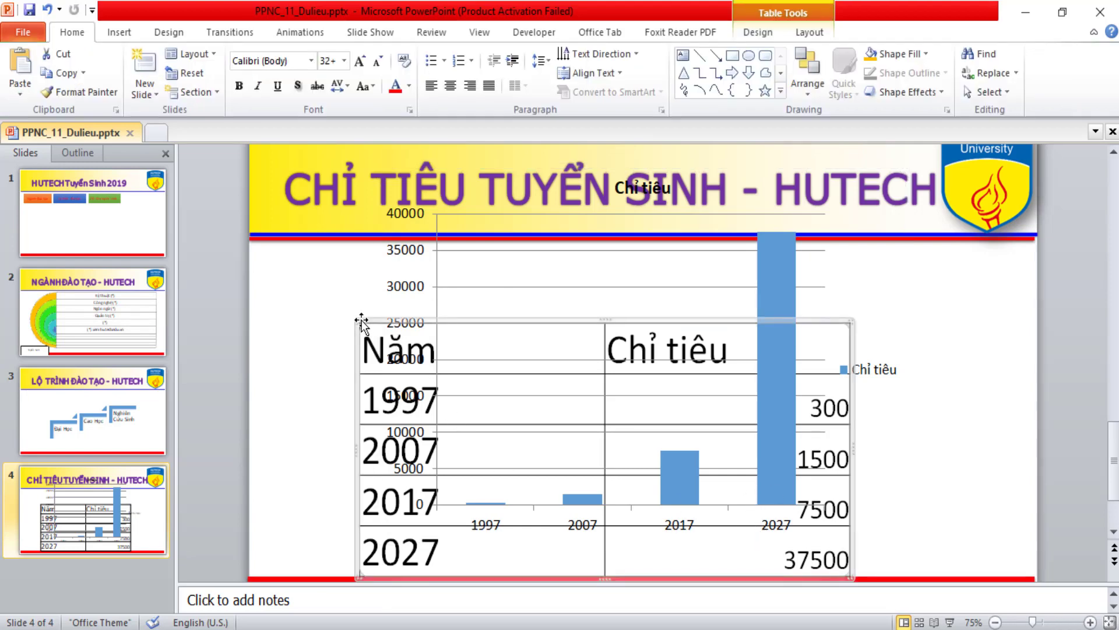
key("Delete")
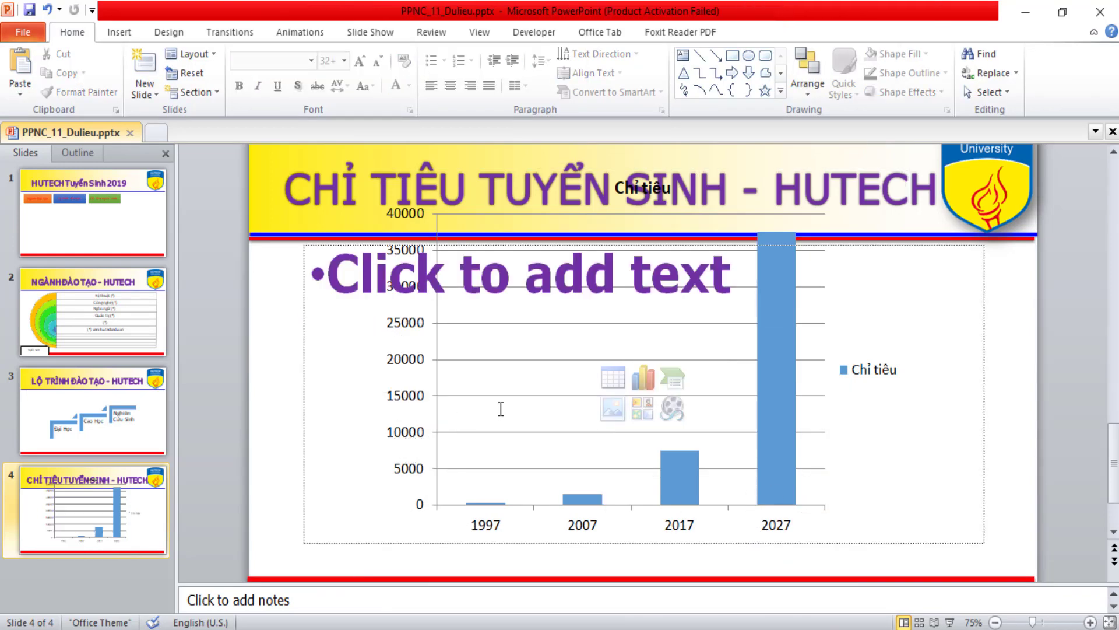
left_click(302, 303)
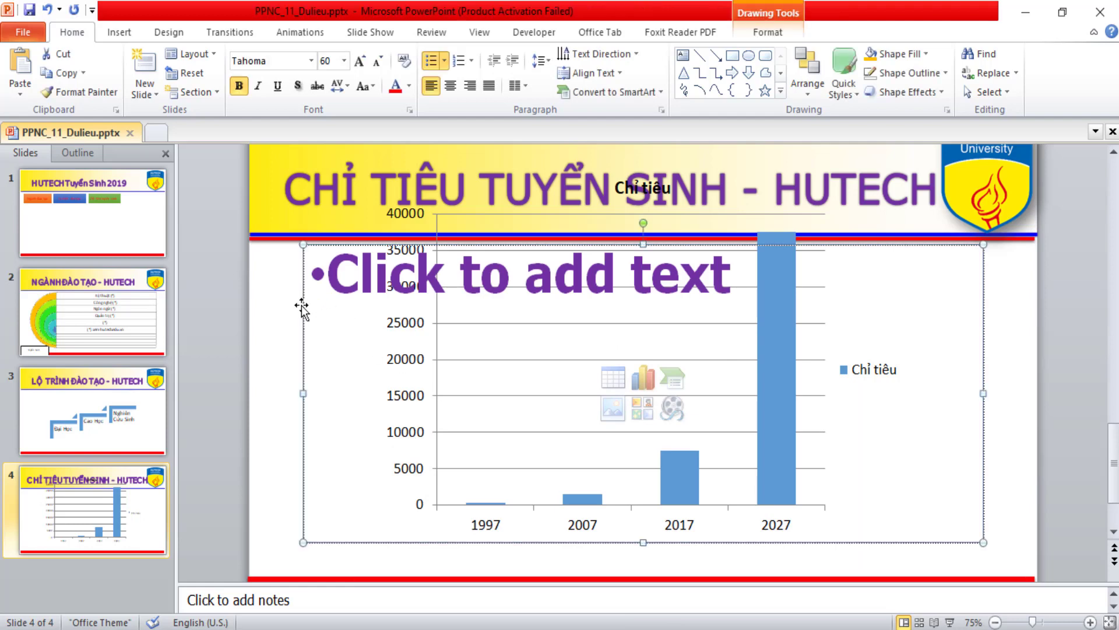
key("Delete")
Shrink the Chỉ tiêu column chart from its top-right corner so it sits lower on the slide.
left_click(434, 365)
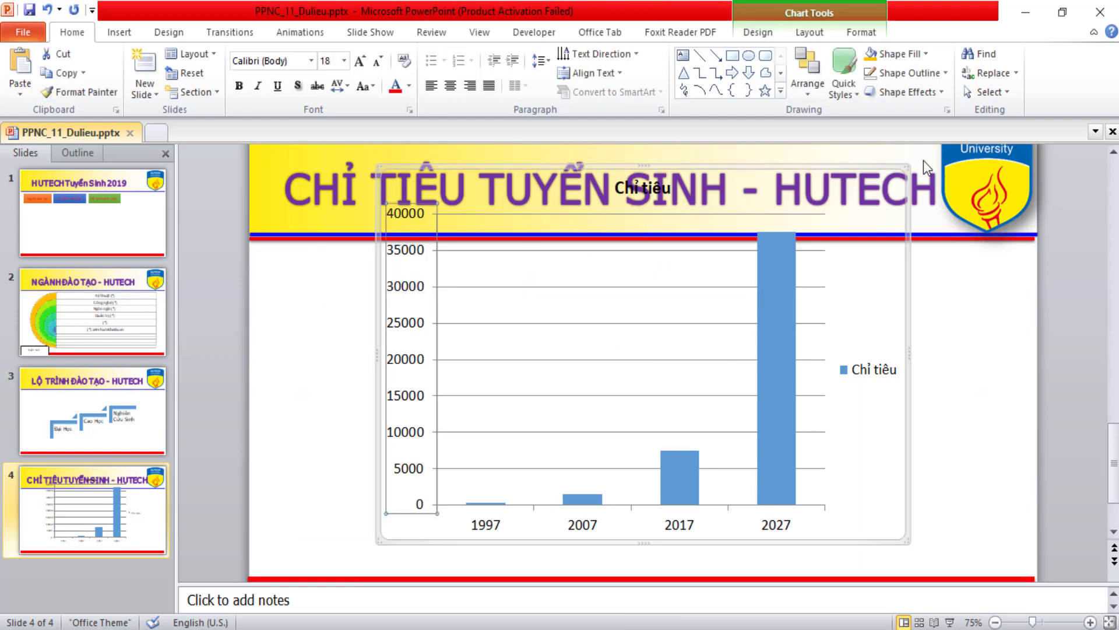
left_click_drag(908, 169, 839, 293)
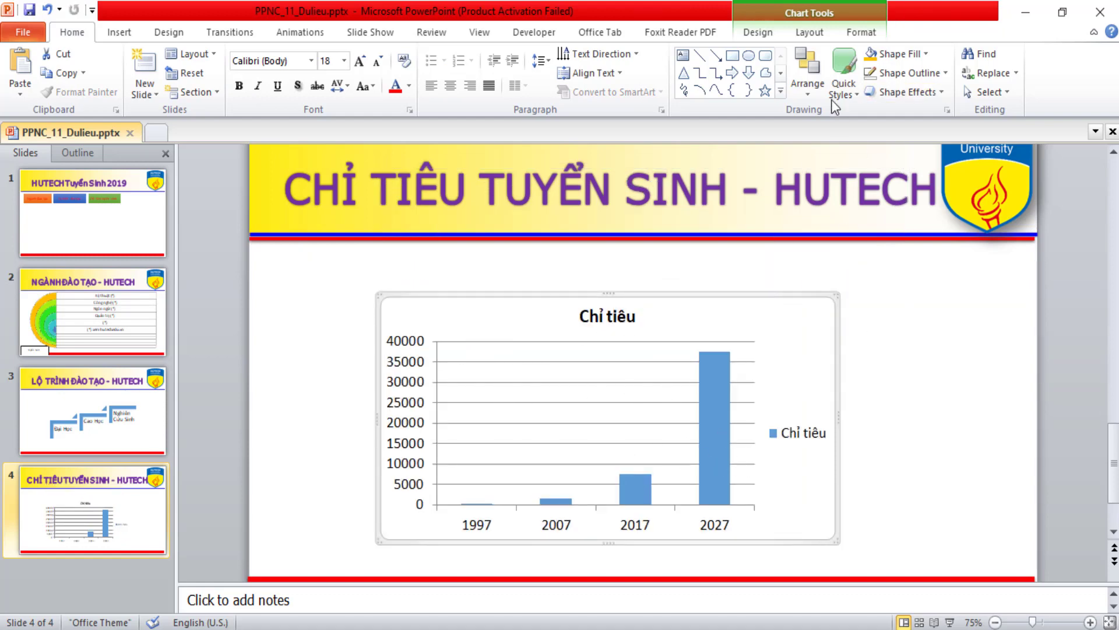
left_click(807, 33)
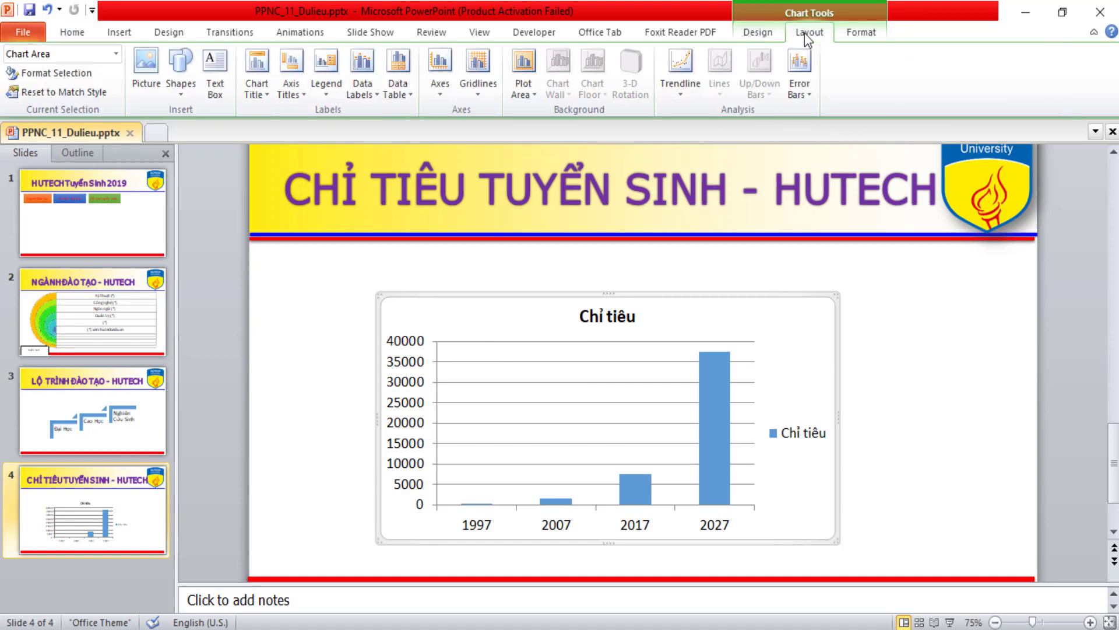
Apply chart Layout 3 so the legend sits below the columns, then view the reference PDF.
left_click(758, 33)
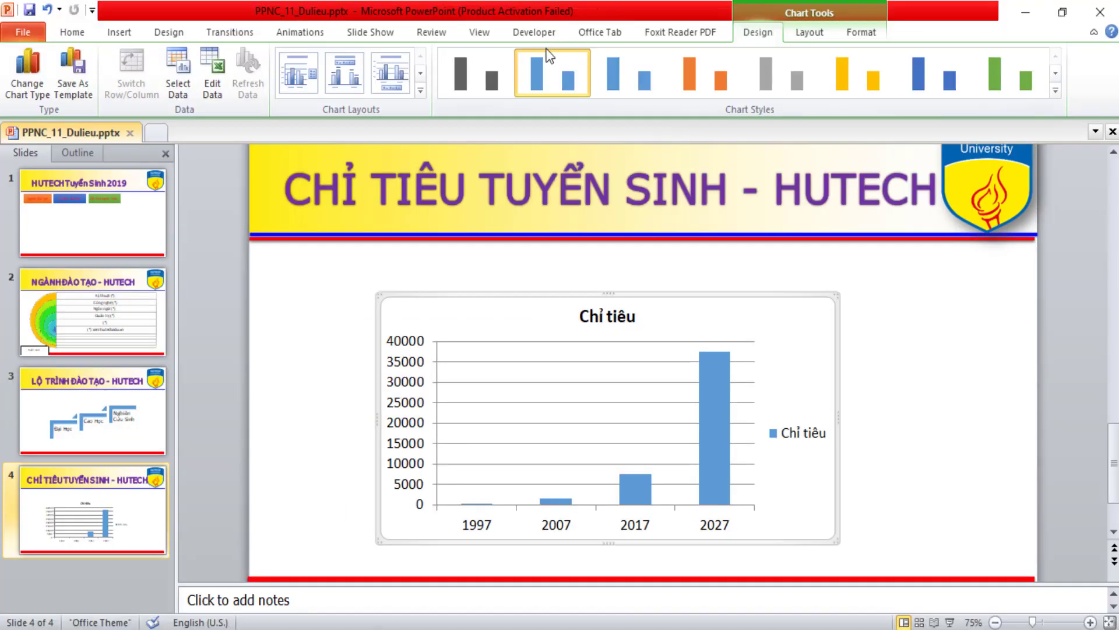
left_click(420, 91)
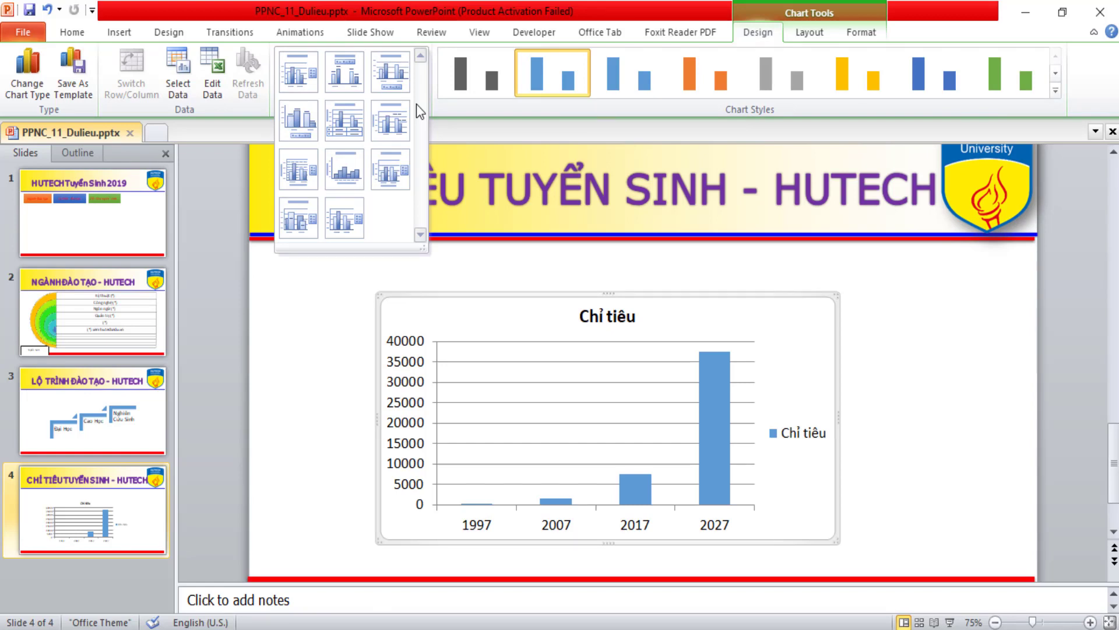
left_click(390, 71)
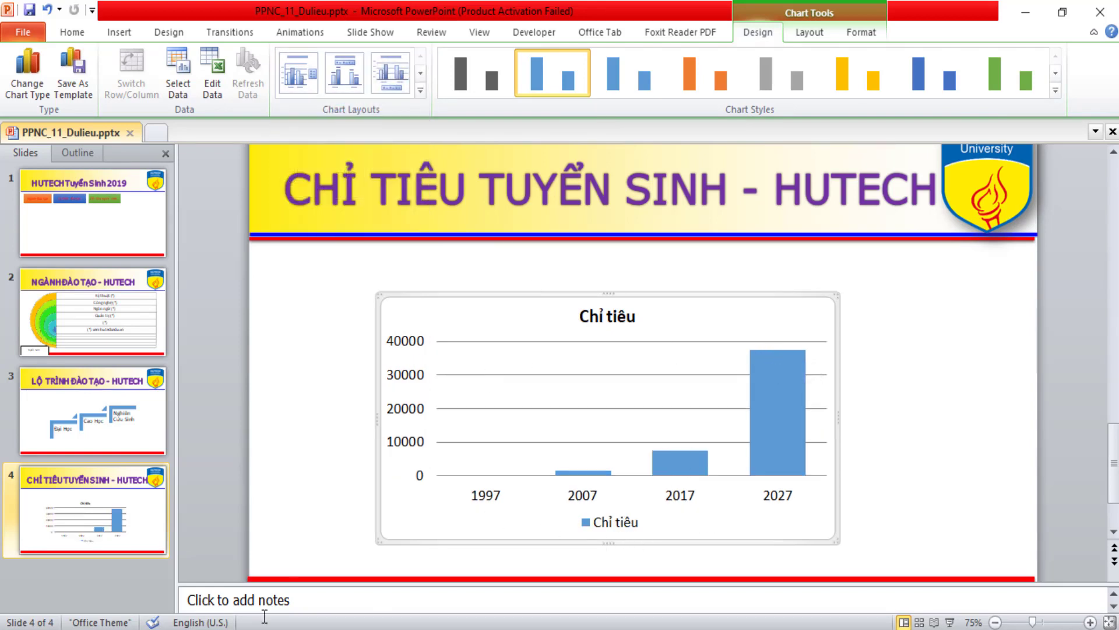
key("alt+Tab")
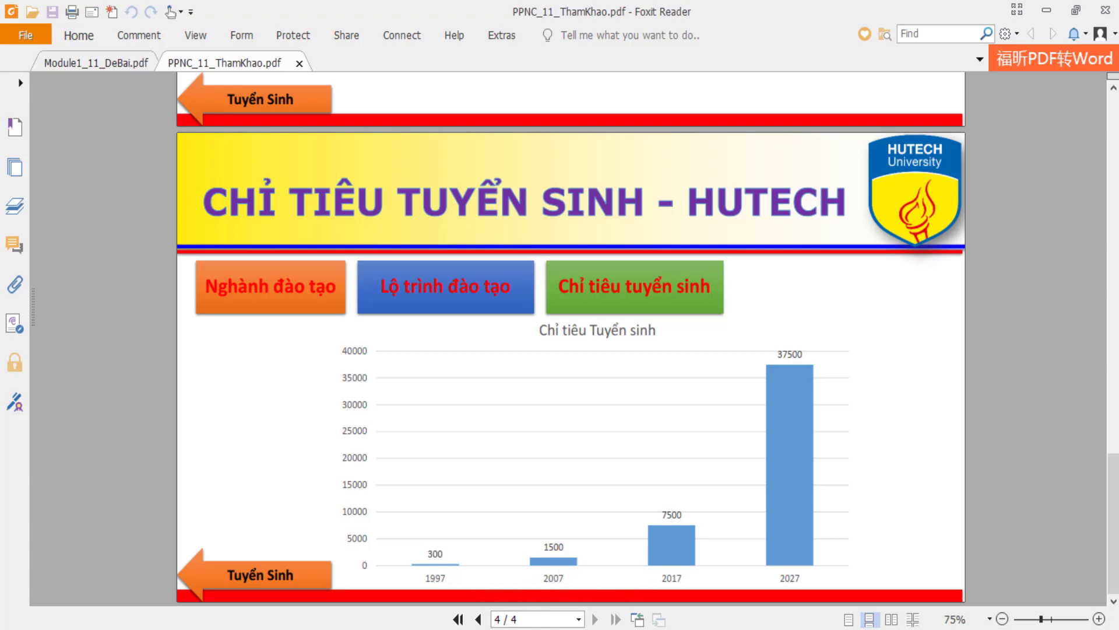
Add Outside End data labels showing 300, 1500, 7500 and 37500 above the columns.
key("alt+Tab")
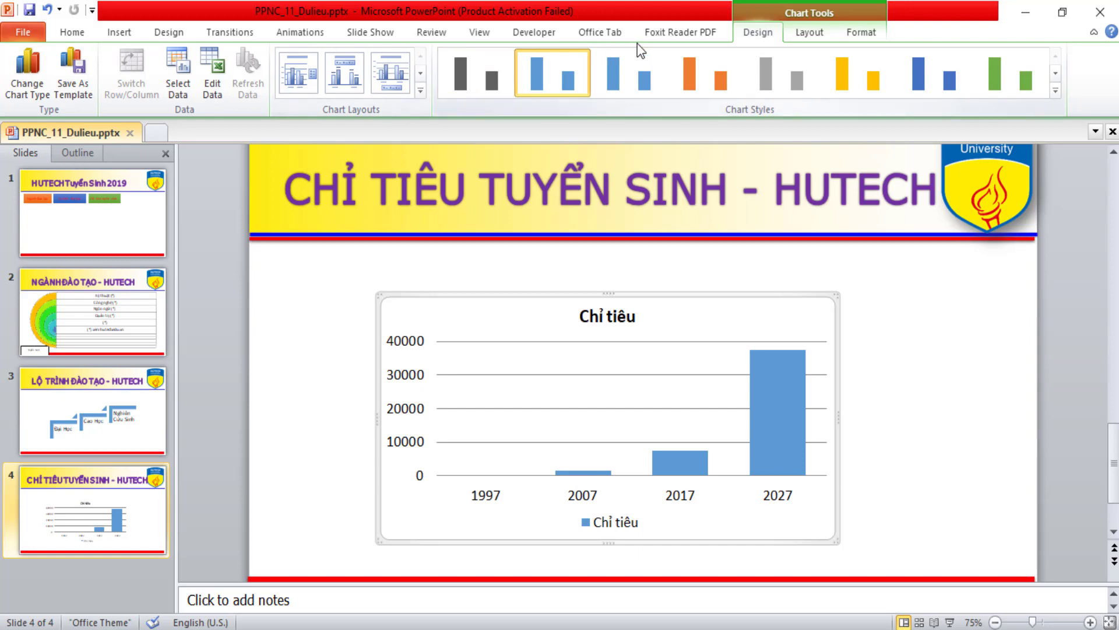
left_click(810, 32)
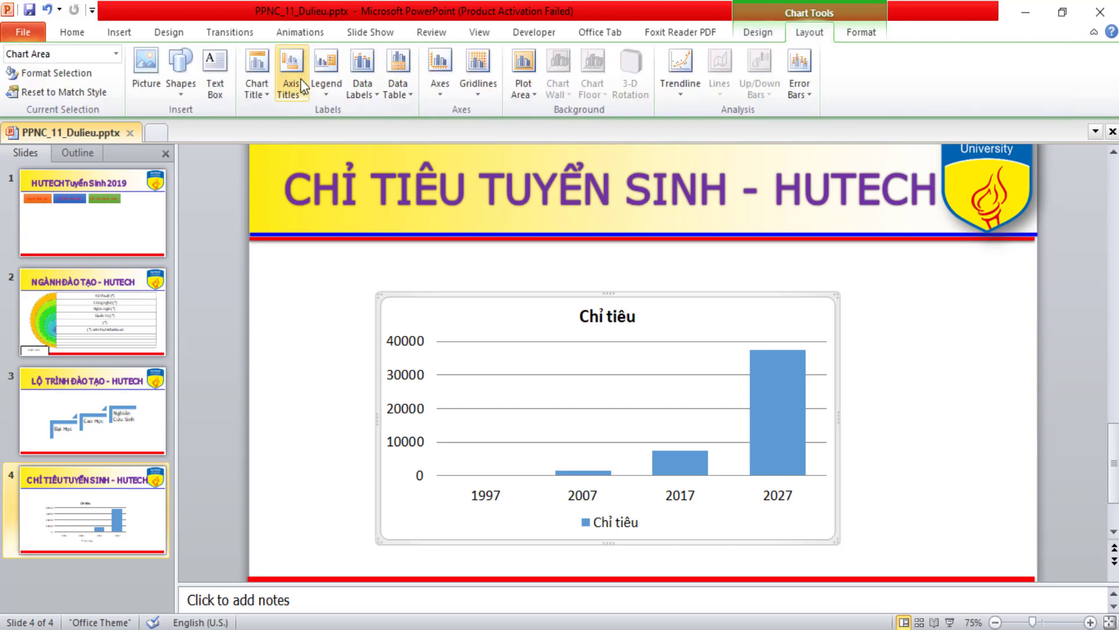
left_click(266, 97)
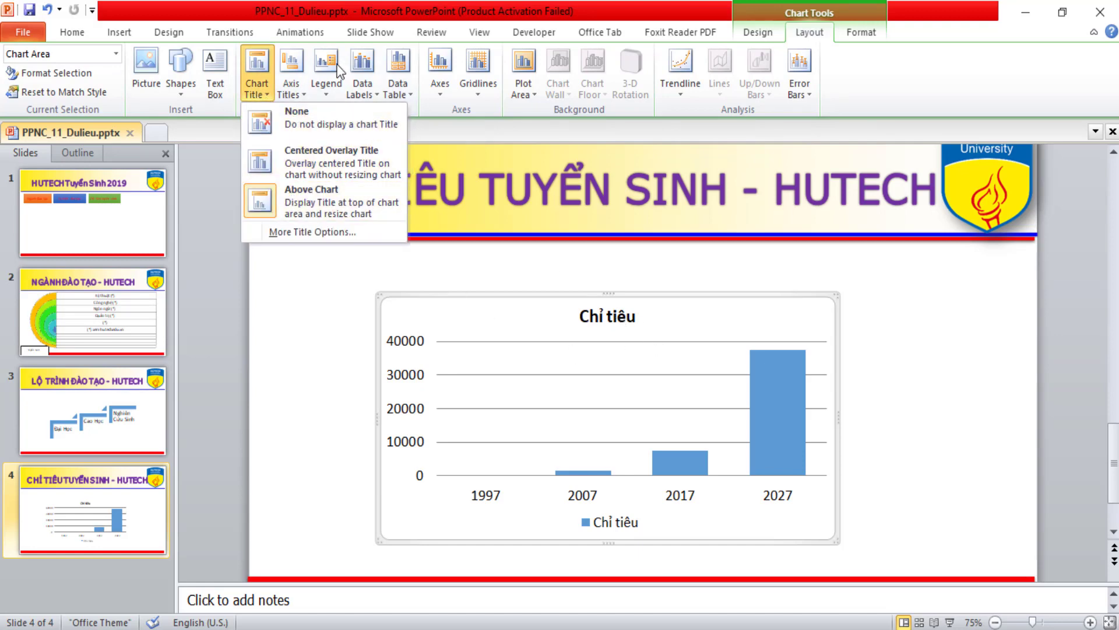
left_click(291, 92)
mouse_move(362, 113)
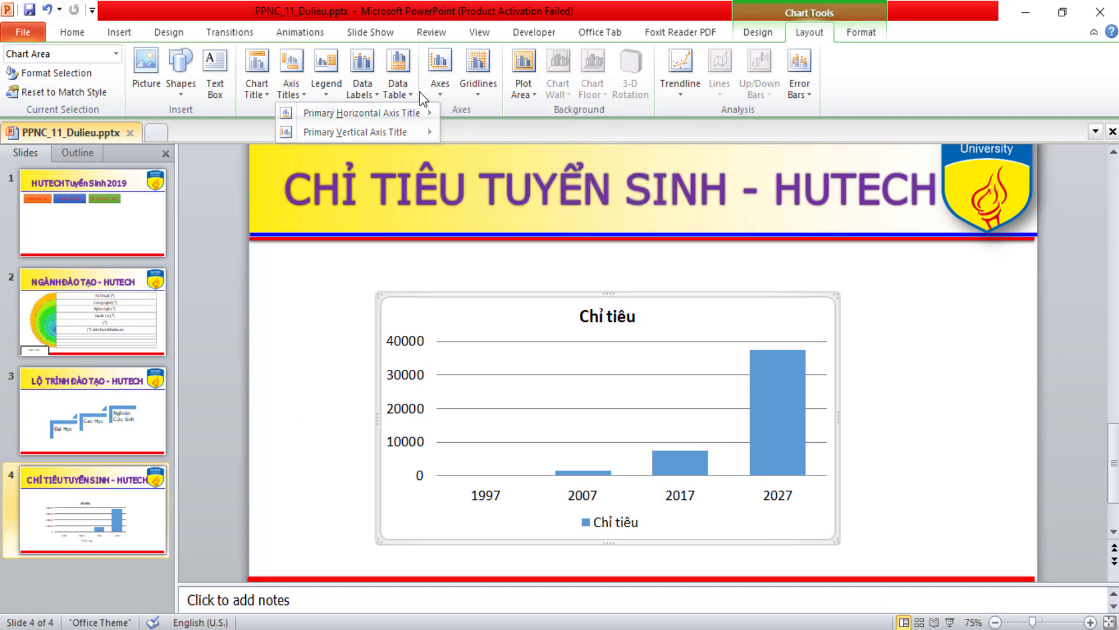
left_click(370, 98)
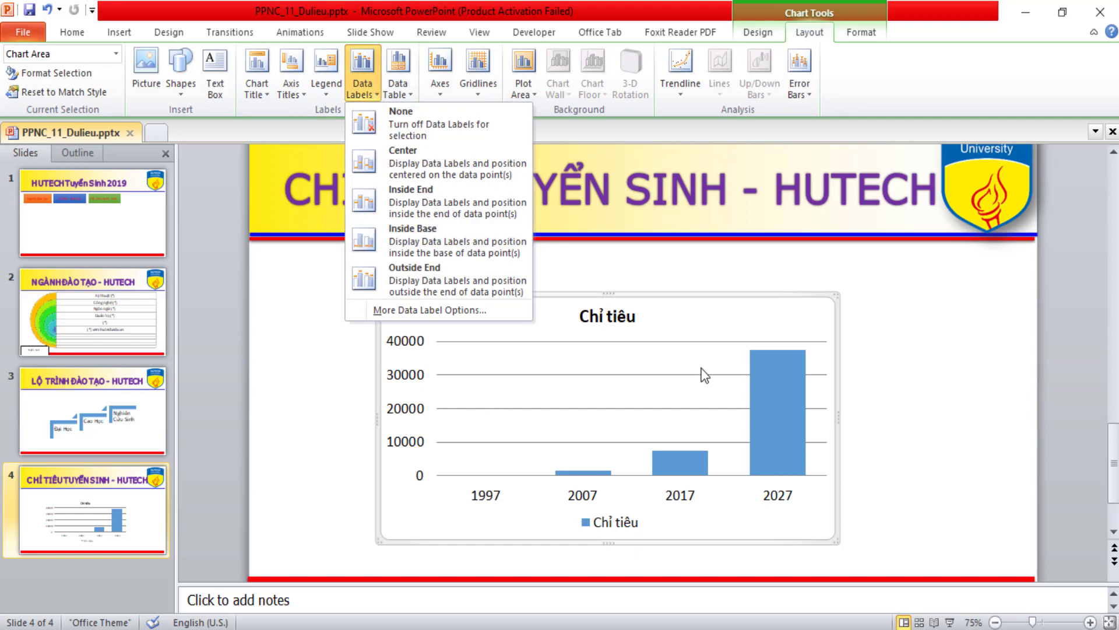
key("Escape")
key("alt+Tab")
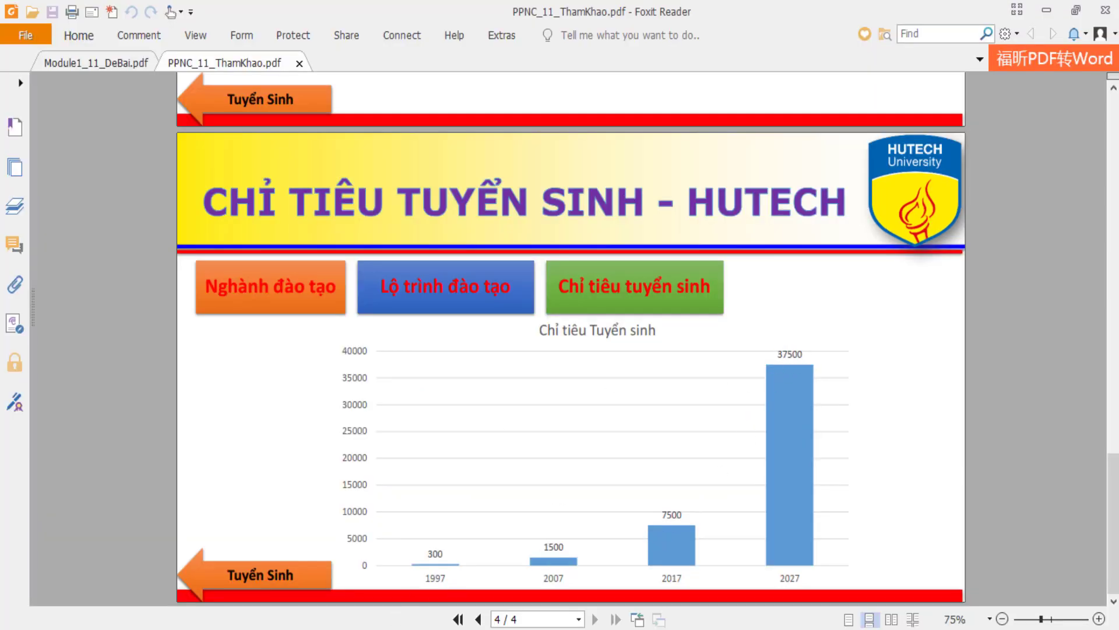
key("alt+Tab")
left_click(368, 94)
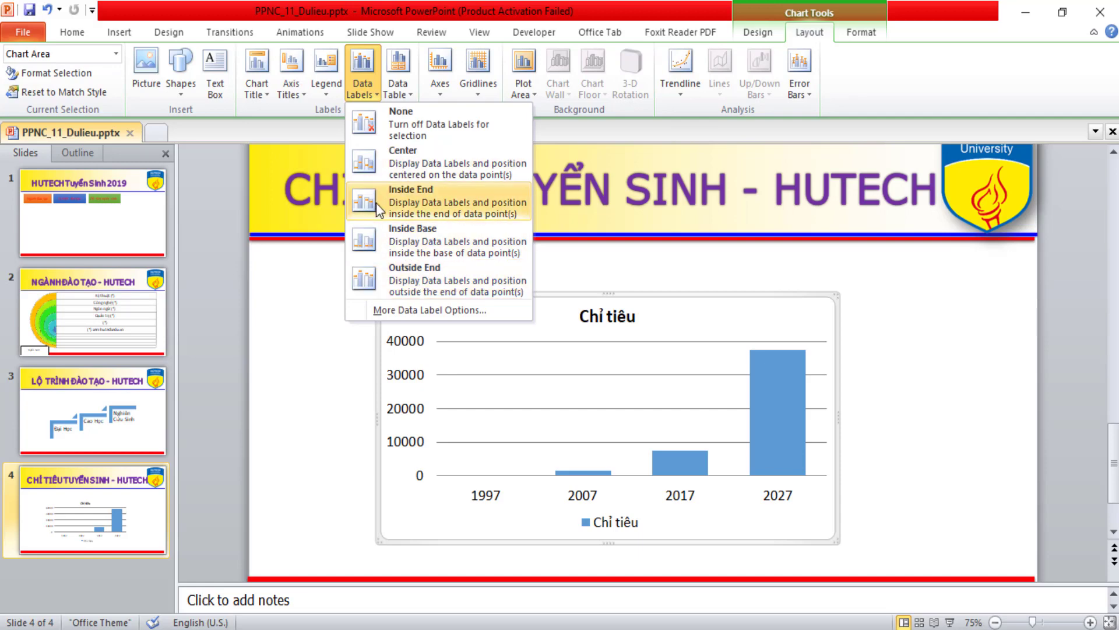
left_click(414, 281)
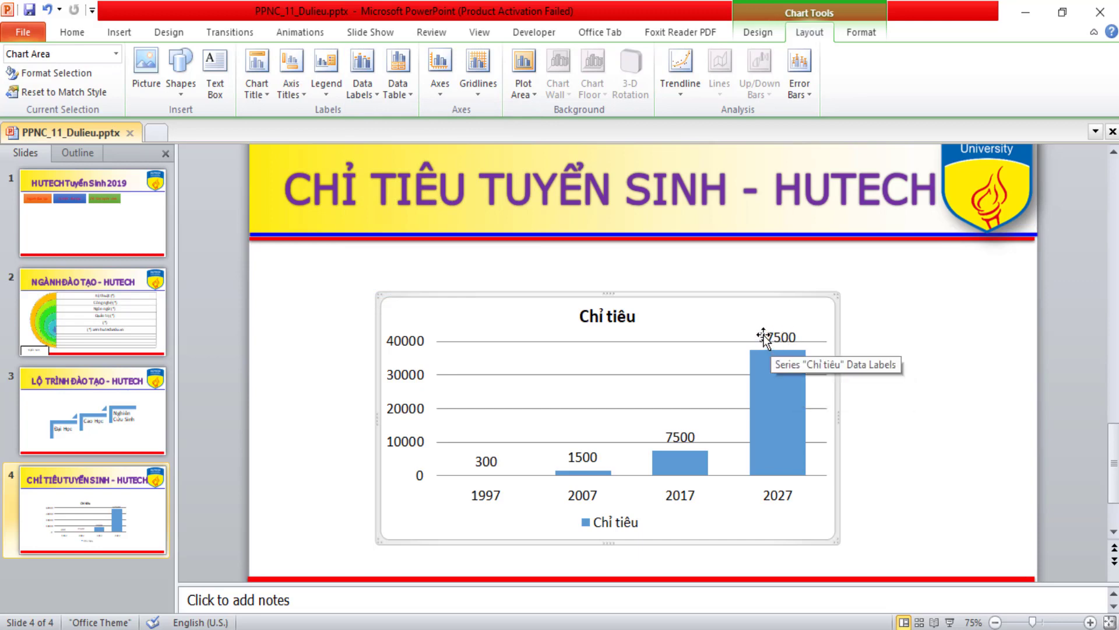
Narrow the plot area and the whole chart so it sits more centred.
left_click(914, 342)
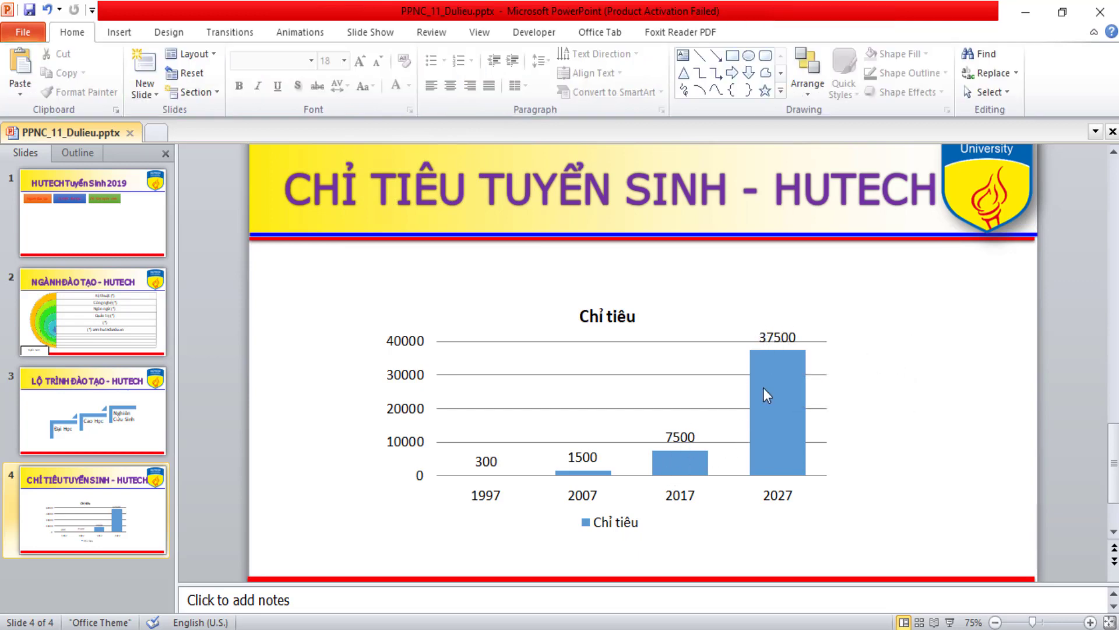
left_click(689, 361)
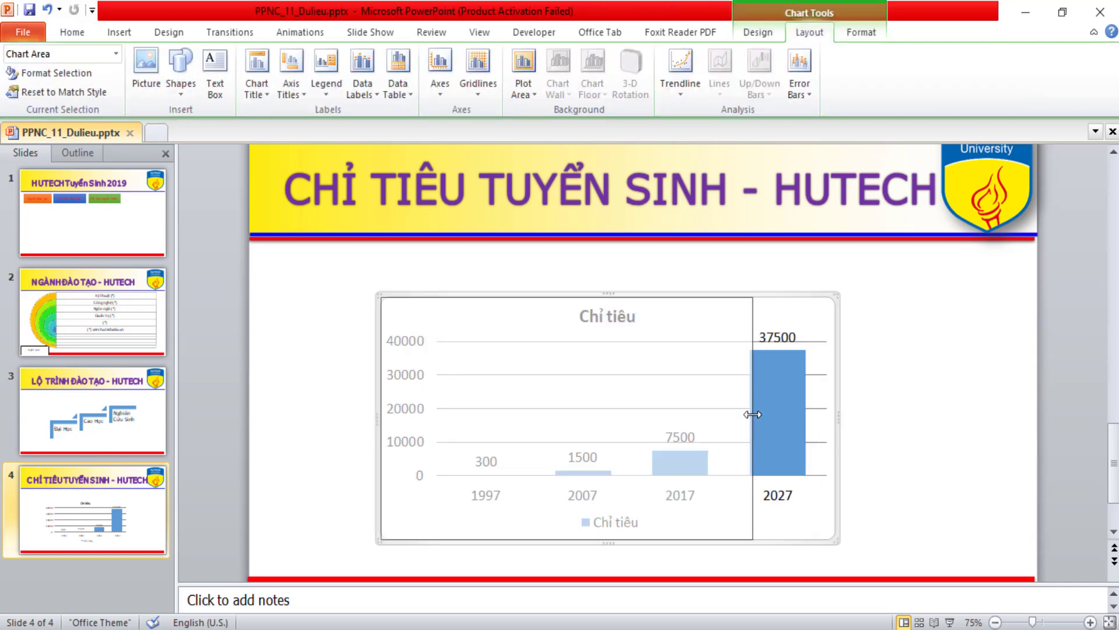
left_click_drag(835, 414, 752, 413)
left_click_drag(496, 305, 536, 298)
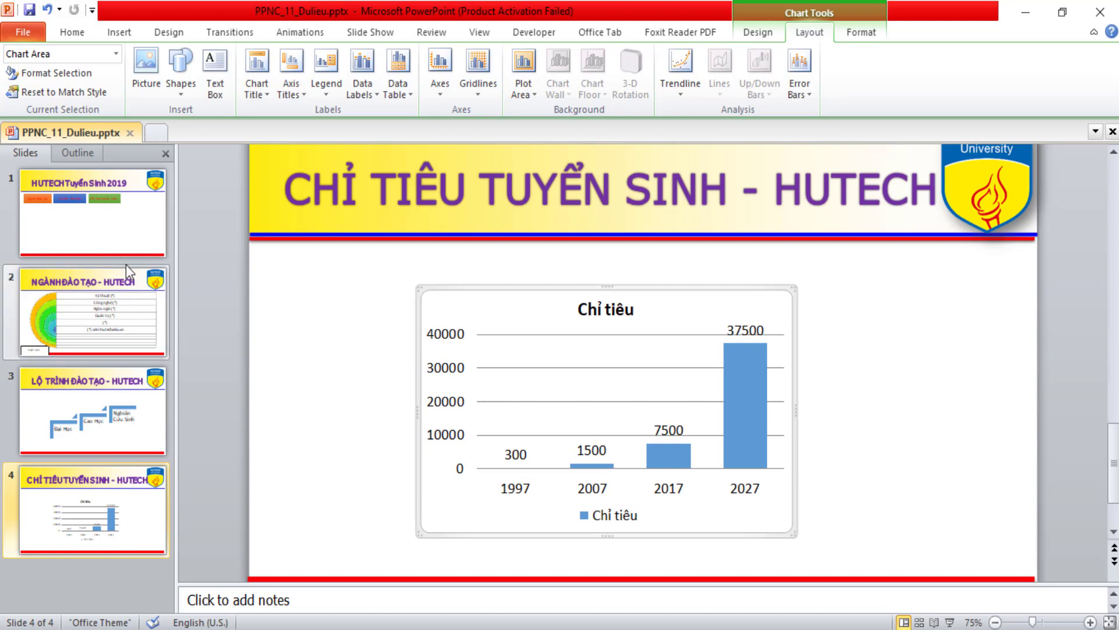
Review slides 1 through 4 in the thumbnail pane, ending on the title slide.
left_click(129, 215)
left_click(107, 317)
left_click(102, 408)
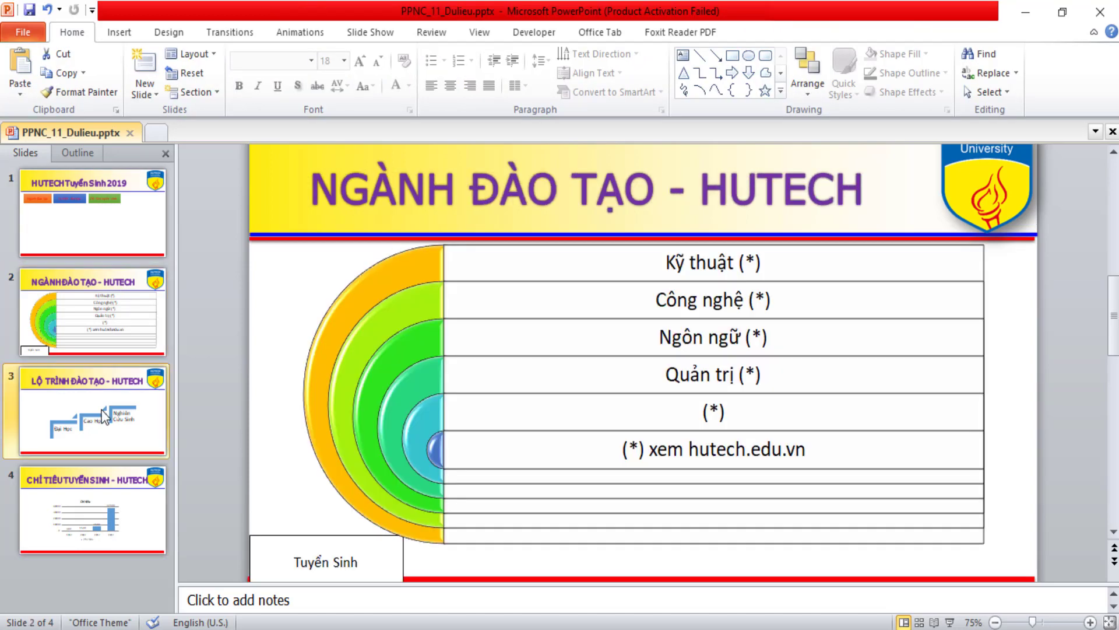
left_click(93, 496)
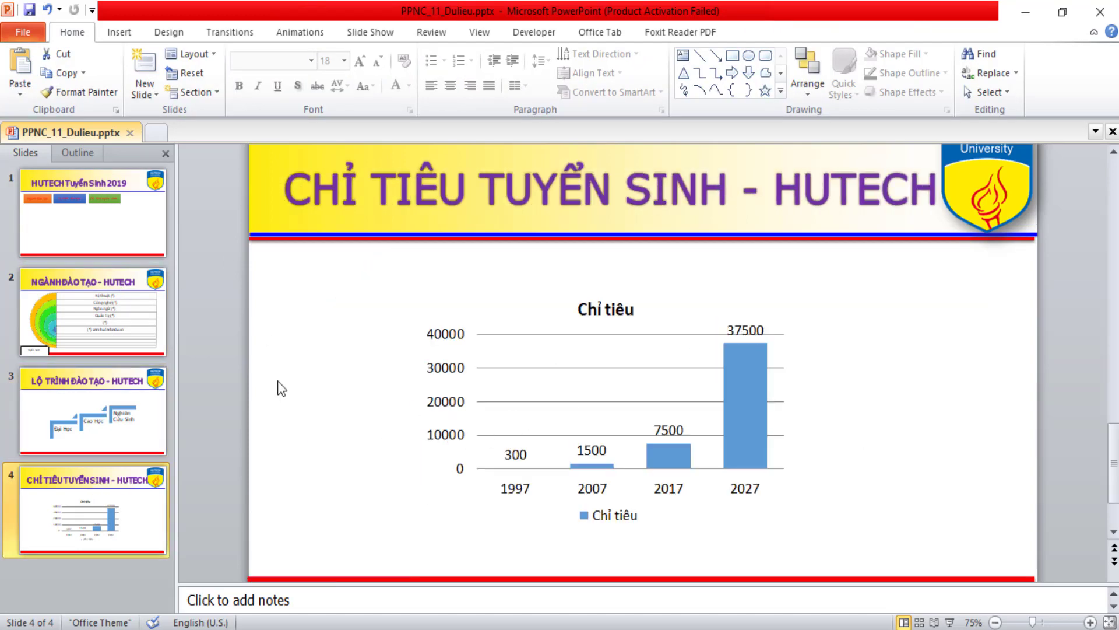
left_click(92, 207)
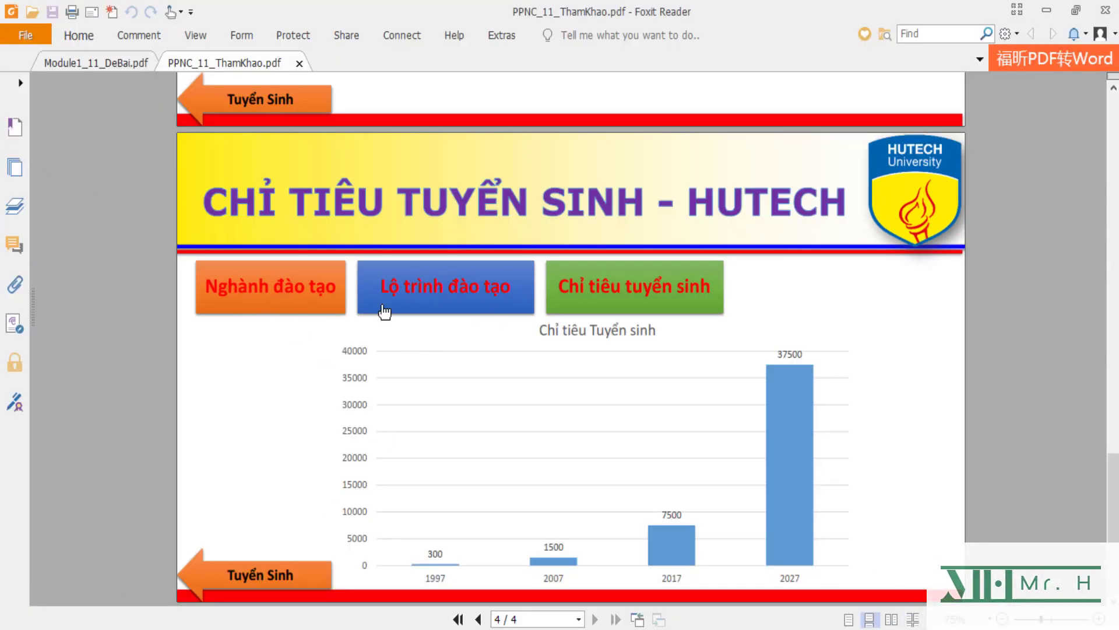
Zoom Foxit Reader out to 12.5% to see all four reference pages, then return to PowerPoint.
scroll(836, 405, "up", 2)
scroll(827, 434, "down", 3)
scroll(828, 434, "down", 3)
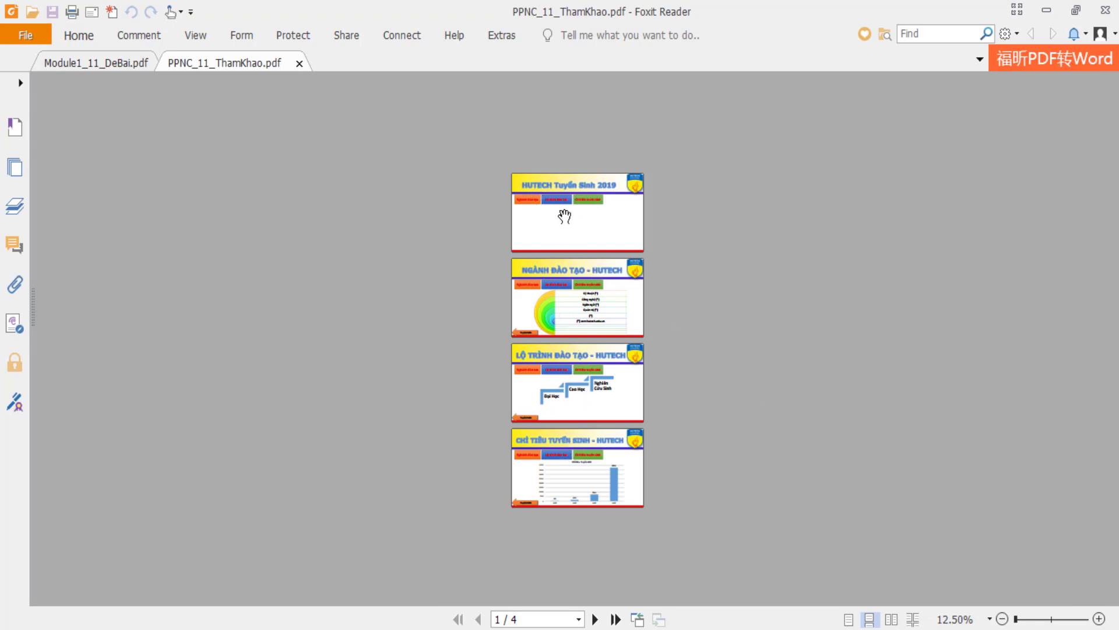
key("alt+Tab")
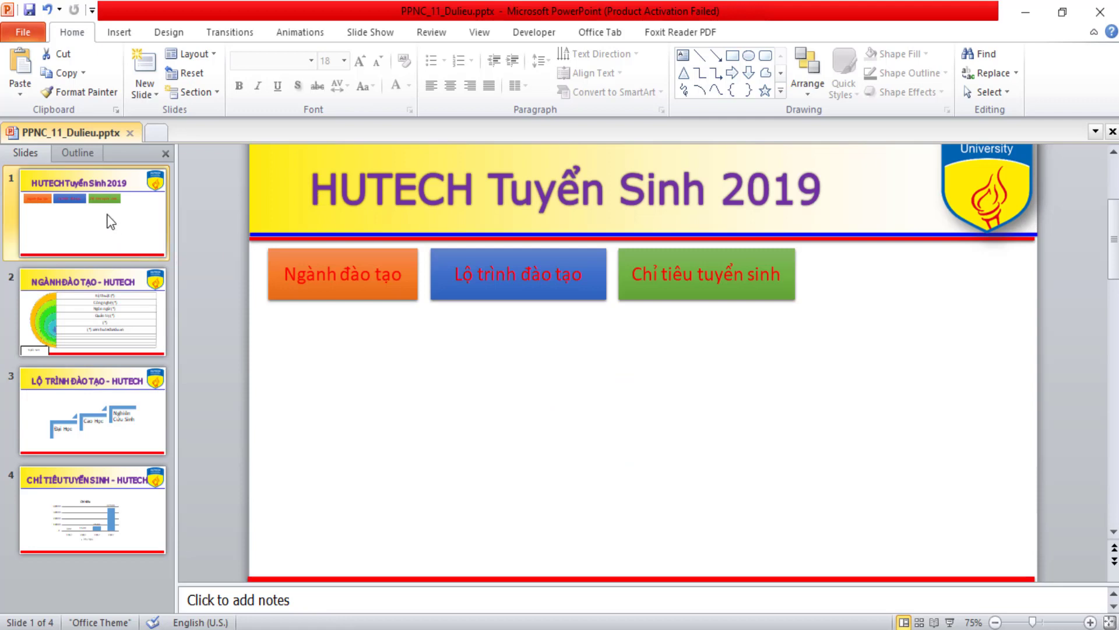
Copy the orange, blue and green navigation buttons from the title slide.
left_click(325, 292)
left_click(498, 292, "shift")
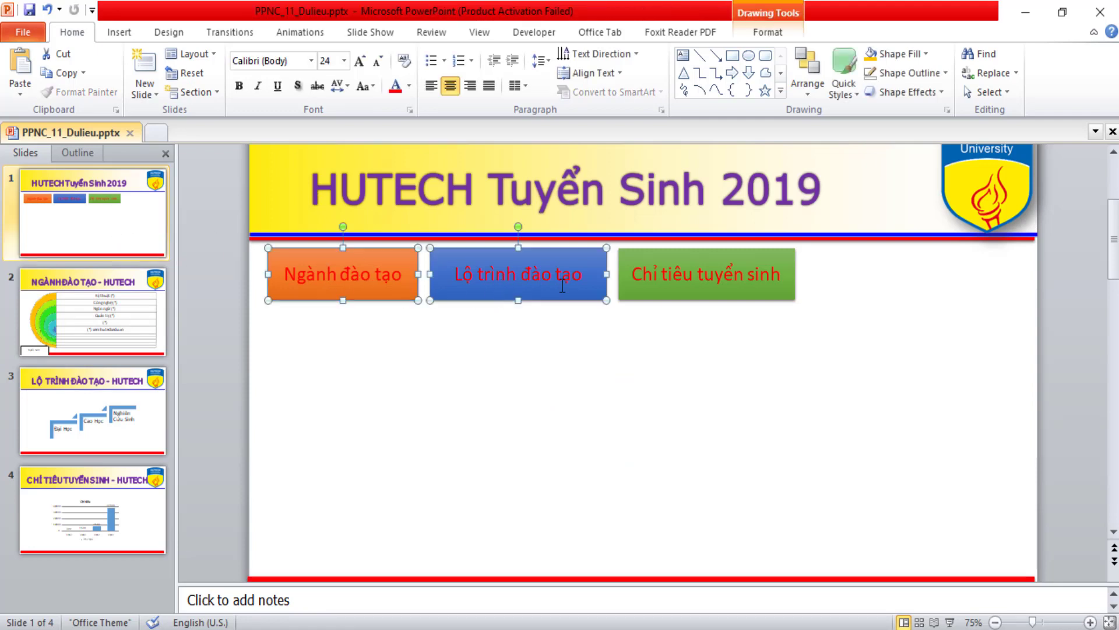
left_click(670, 289, "shift")
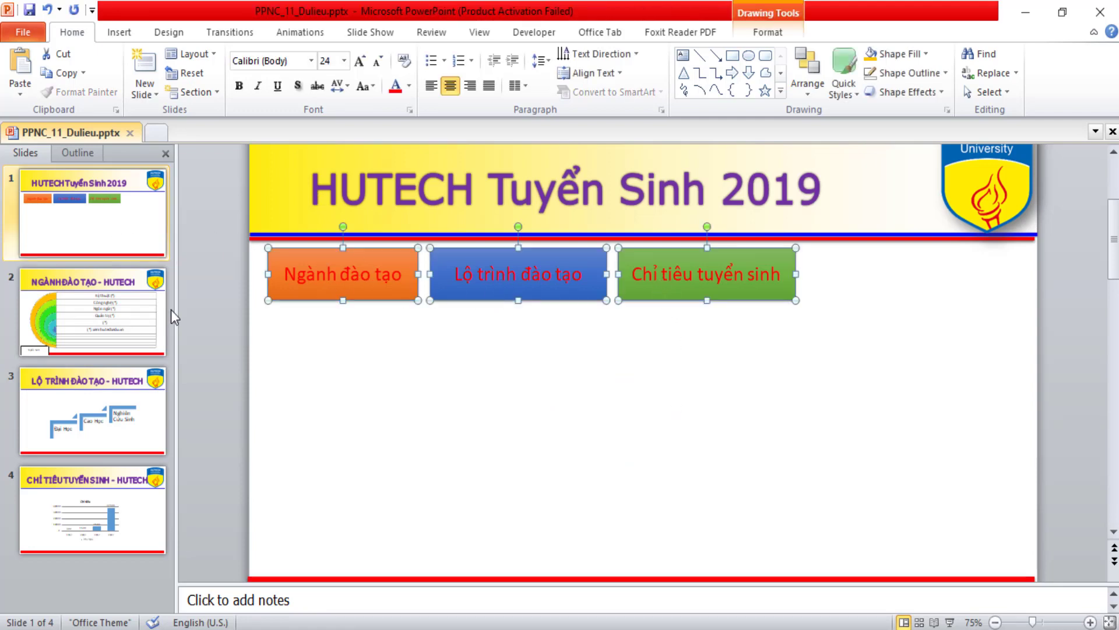
right_click(332, 293)
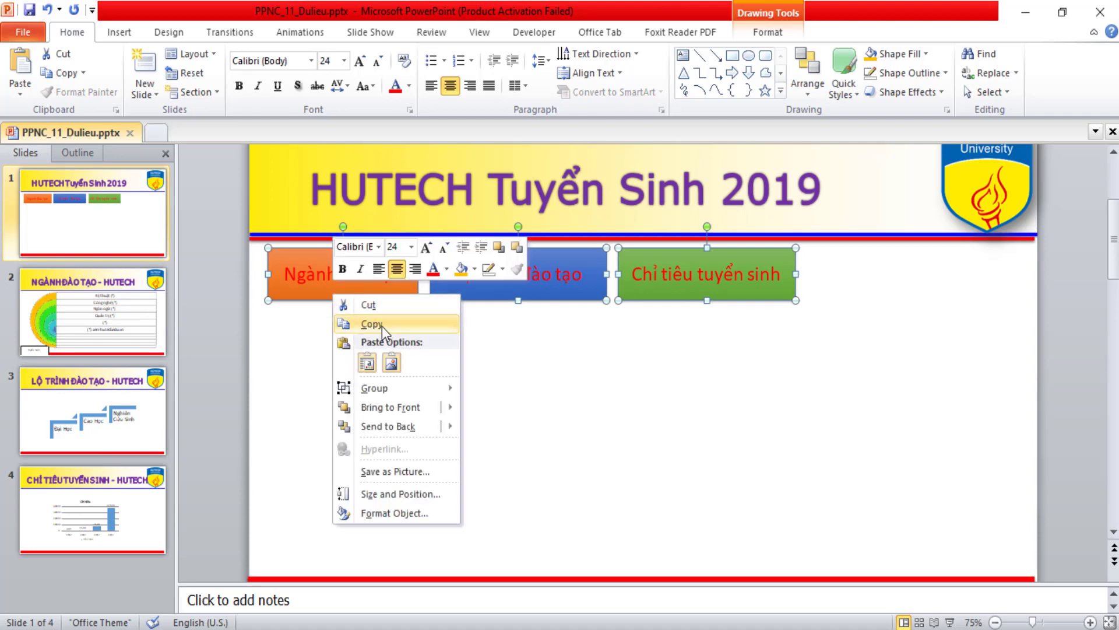
left_click(385, 325)
Adjust the slide 2 SmartArt graphic and paste the three buttons onto slide 2.
scroll(386, 327, "down", 1)
left_click(444, 286)
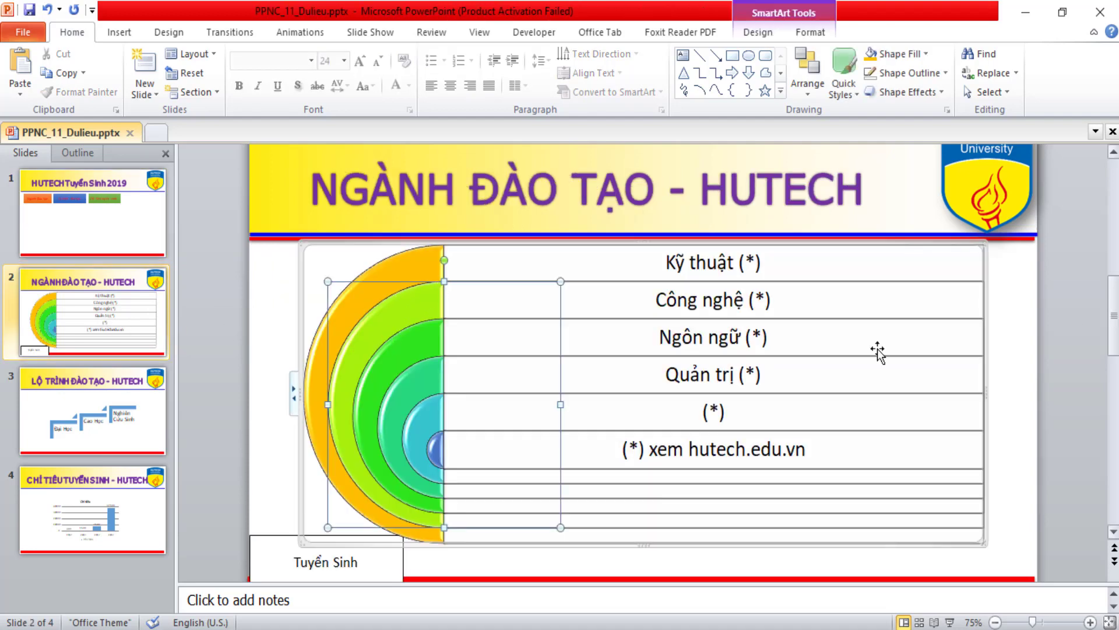
left_click_drag(985, 248, 950, 310)
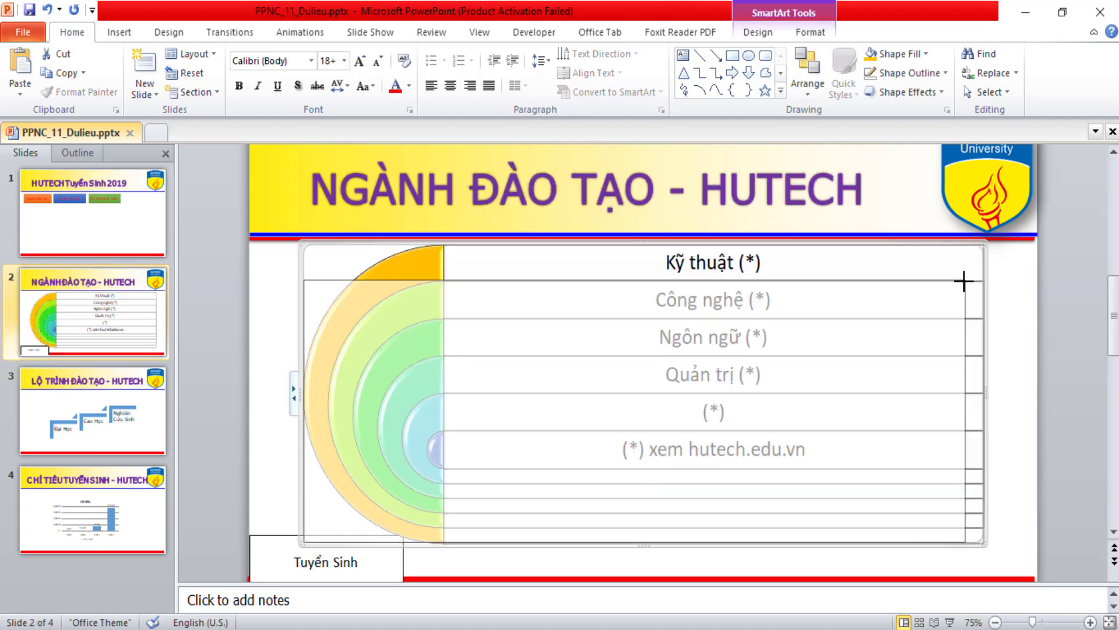
scroll(592, 348, "up", 1)
left_click(453, 303)
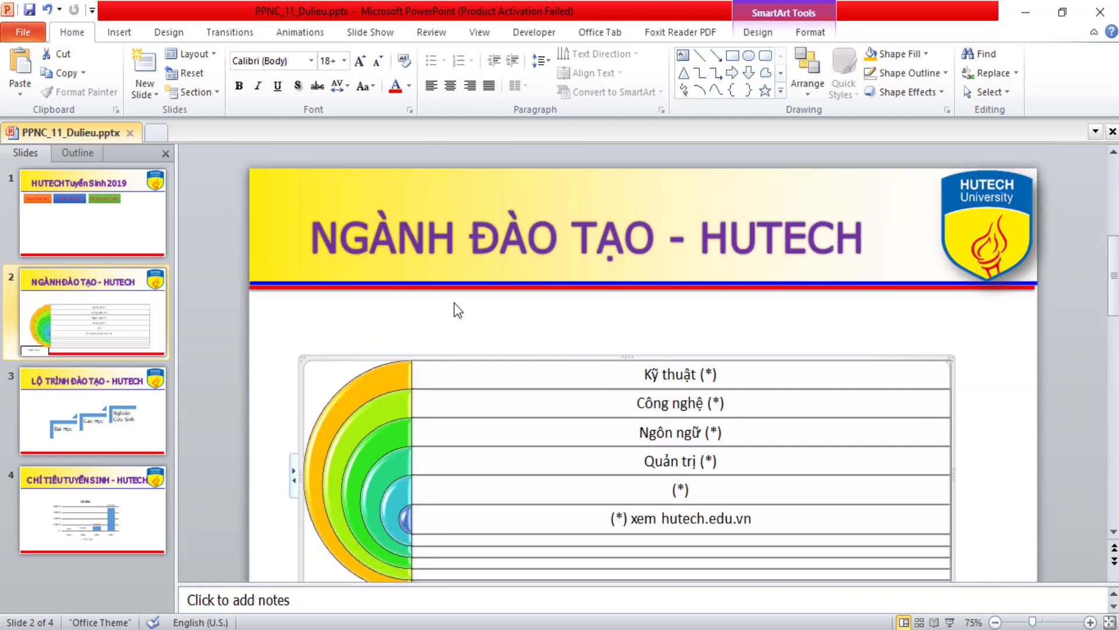
key("ctrl+v")
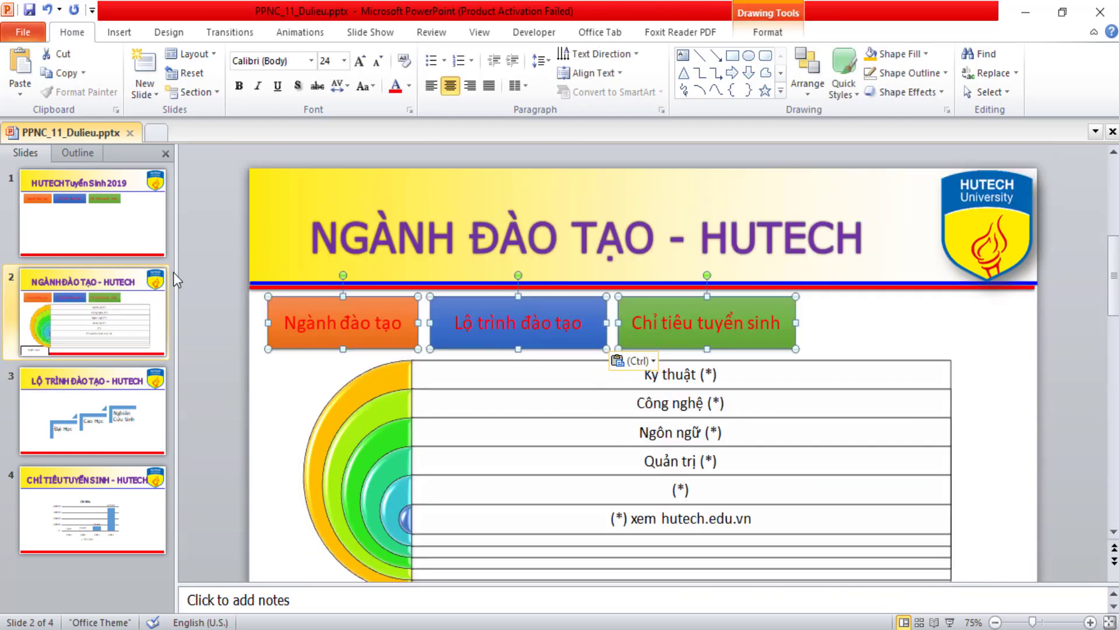
Paste the three navigation buttons onto slides 3 and 4.
left_click(56, 203)
left_click(134, 272)
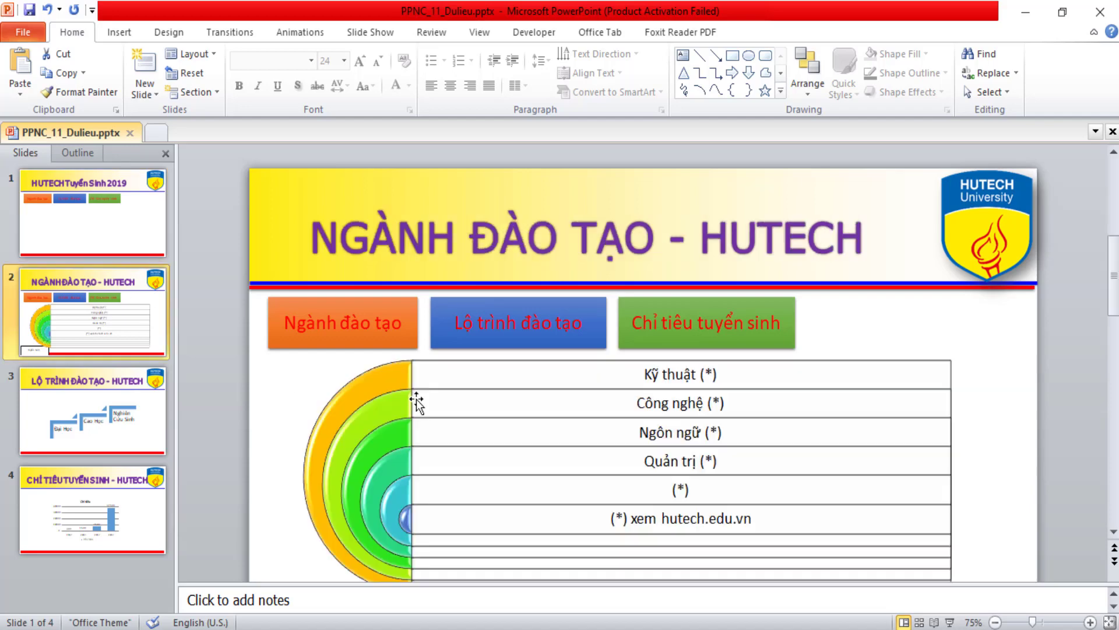
left_click(159, 408)
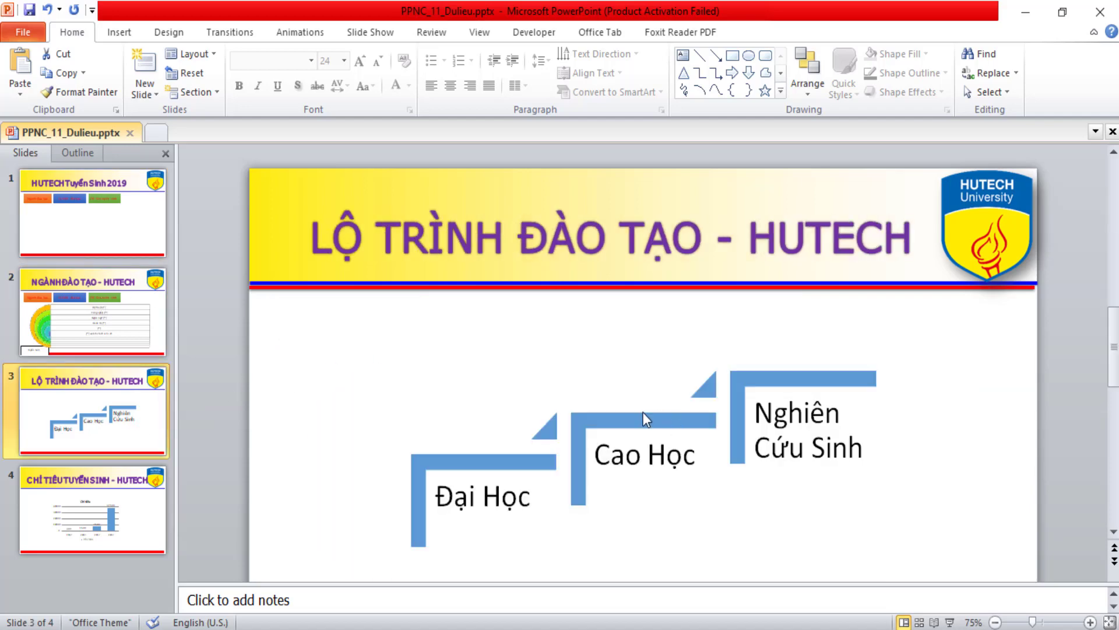
key("ctrl+v")
left_click(69, 511)
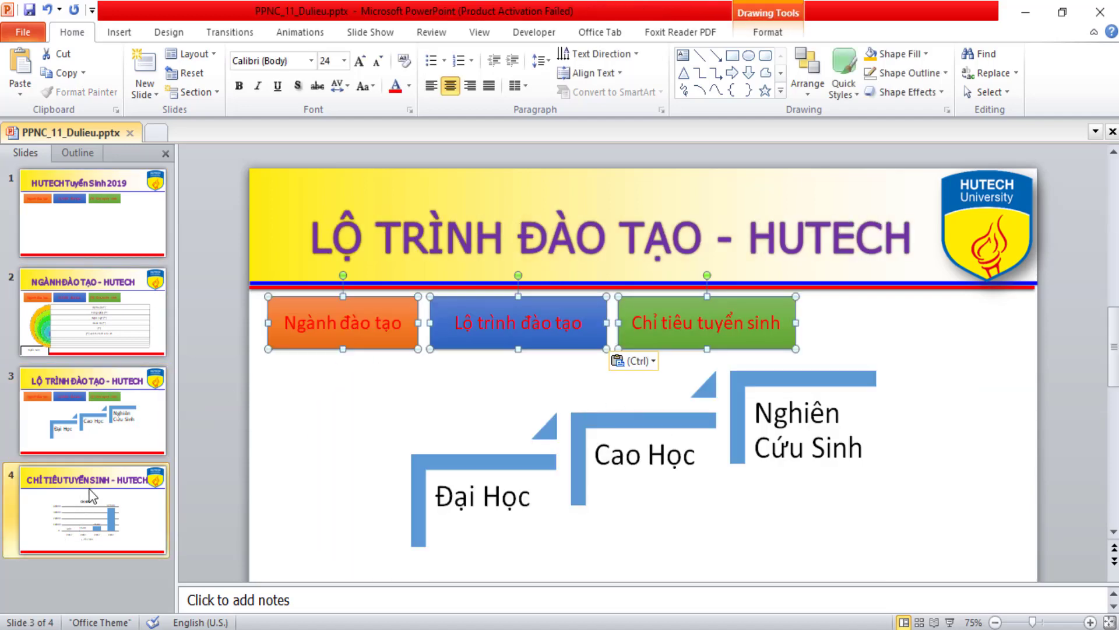
key("ctrl+v")
Move the quota chart slightly down below the buttons on slide 4.
left_click(563, 440)
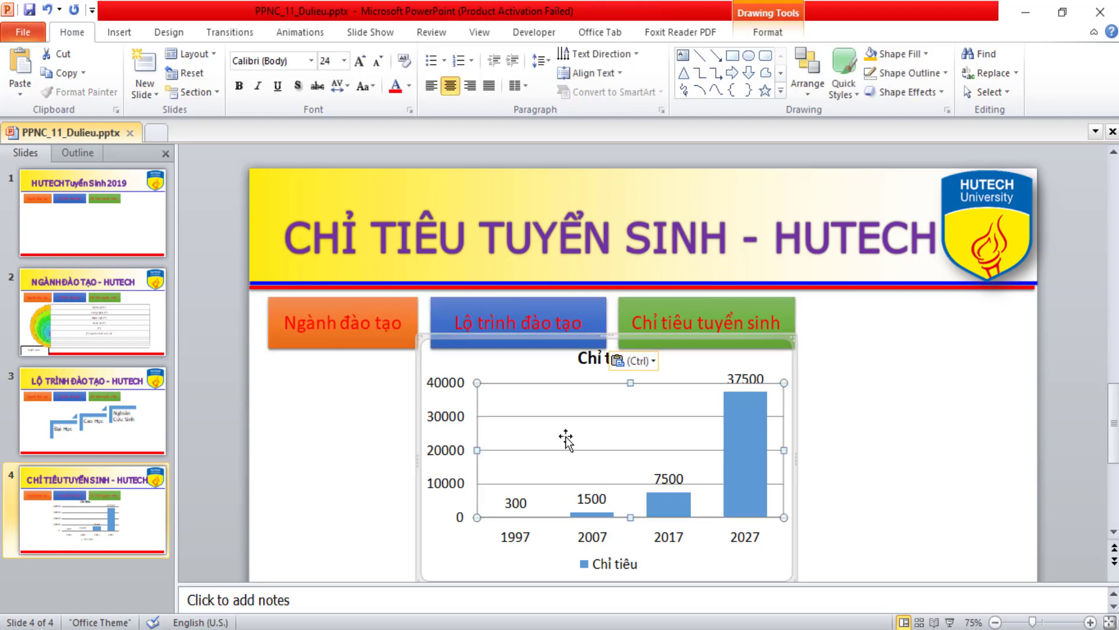
left_click_drag(669, 353, 671, 362)
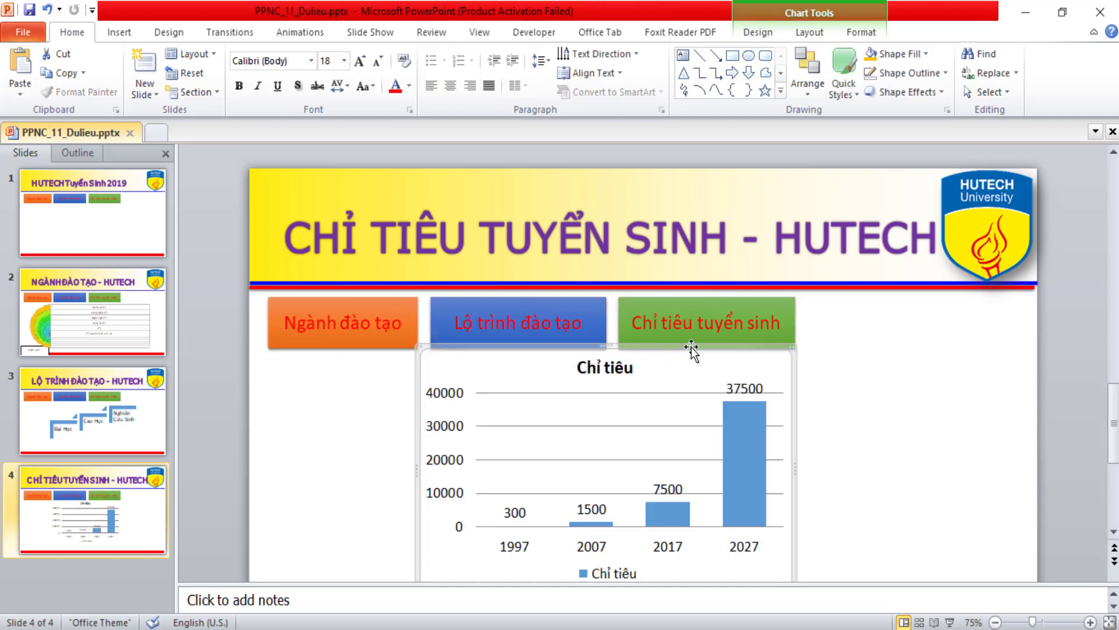
left_click(859, 406)
scroll(851, 419, "down", 2)
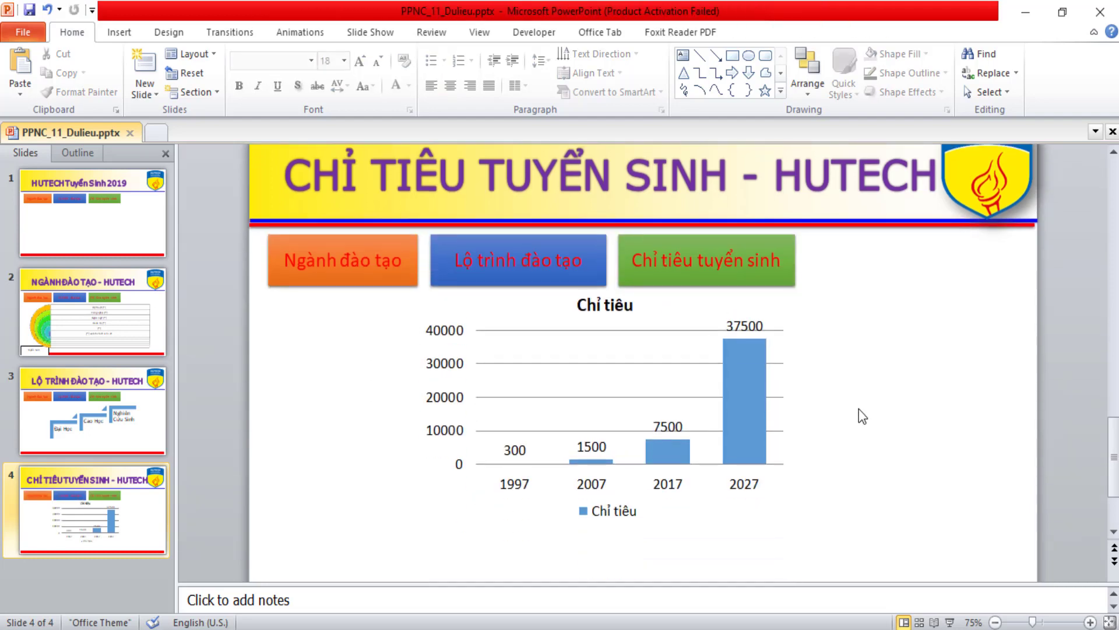
left_click(362, 254)
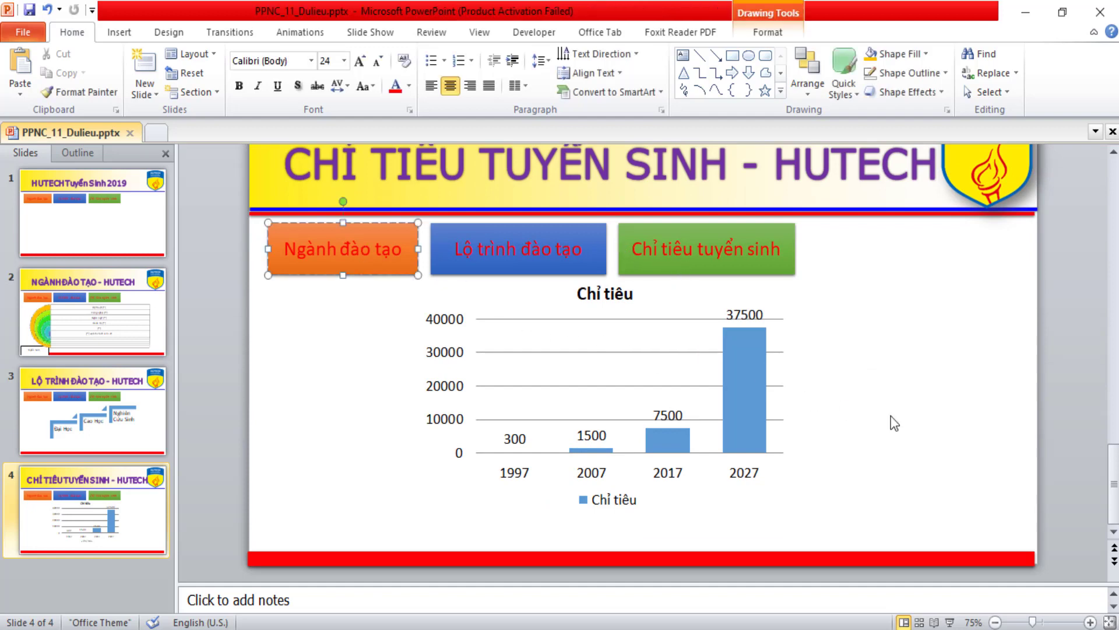
Scroll back through the thumbnails, checking slide 2 and returning to the title slide.
scroll(933, 432, "up", 2)
scroll(933, 432, "up", 2)
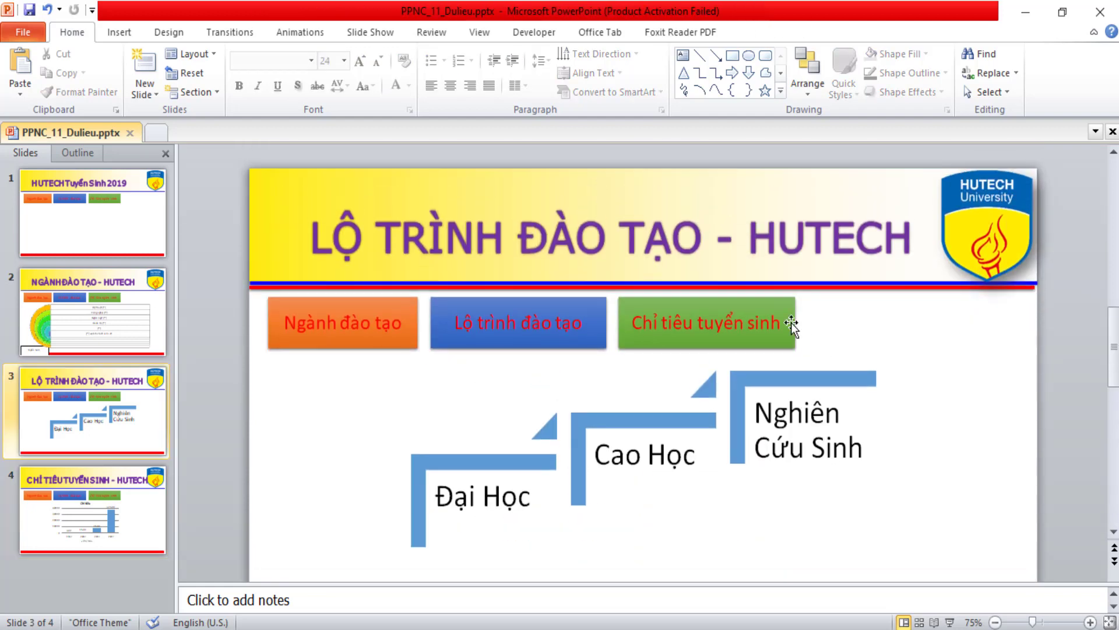
scroll(775, 332, "up", 5)
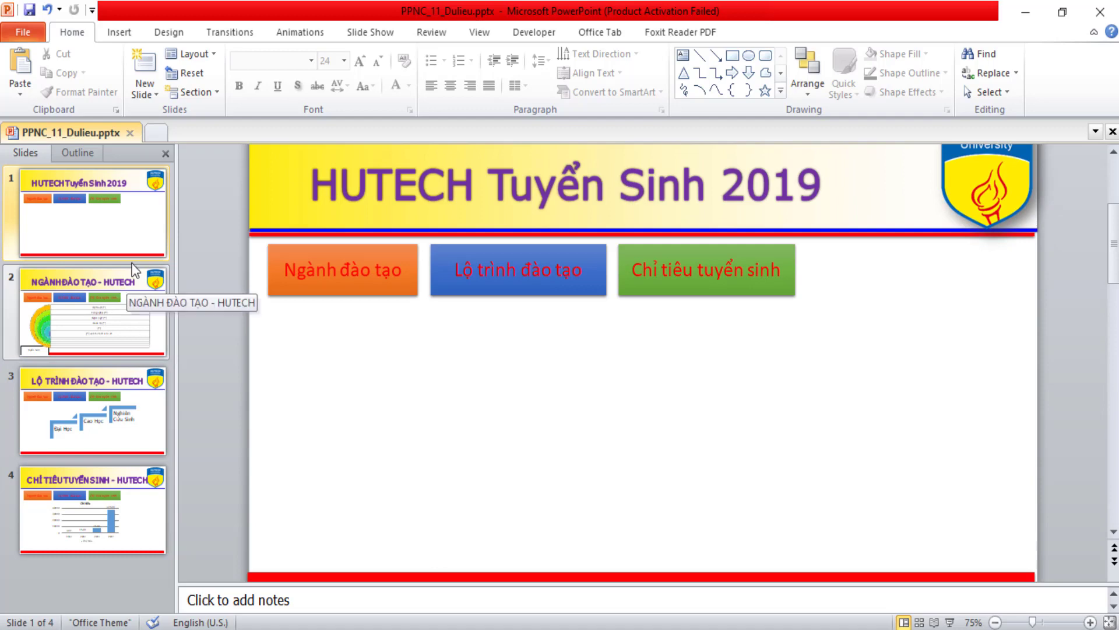
left_click(104, 273)
left_click(96, 184)
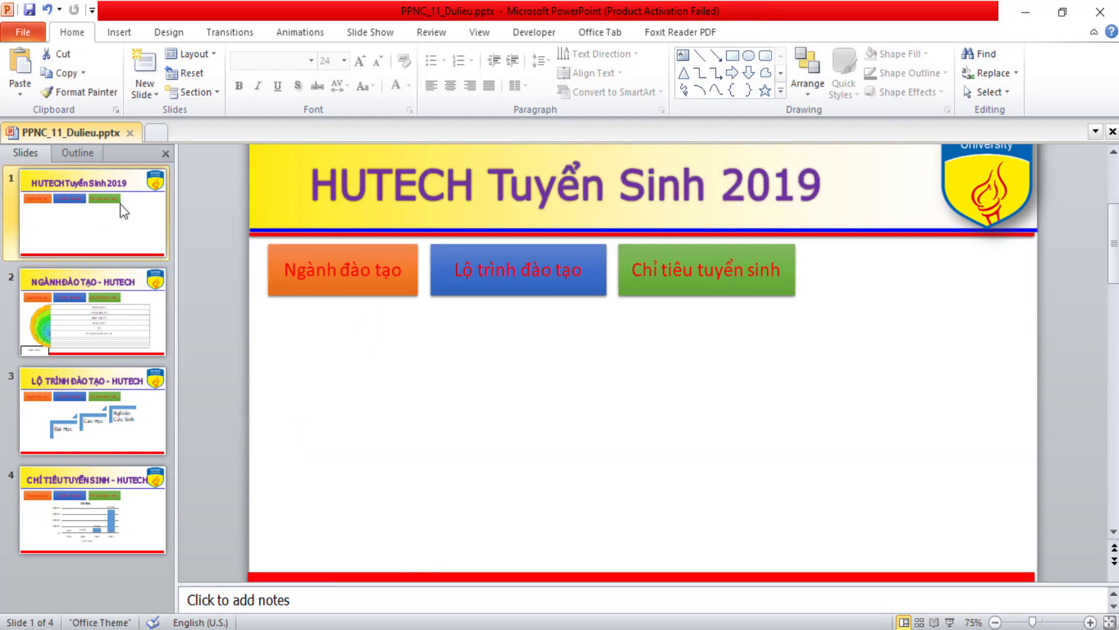
Inspect the orange Tuyển Sinh back arrow on reference pages 2–4, then return to PowerPoint.
scroll(232, 361, "down", 1)
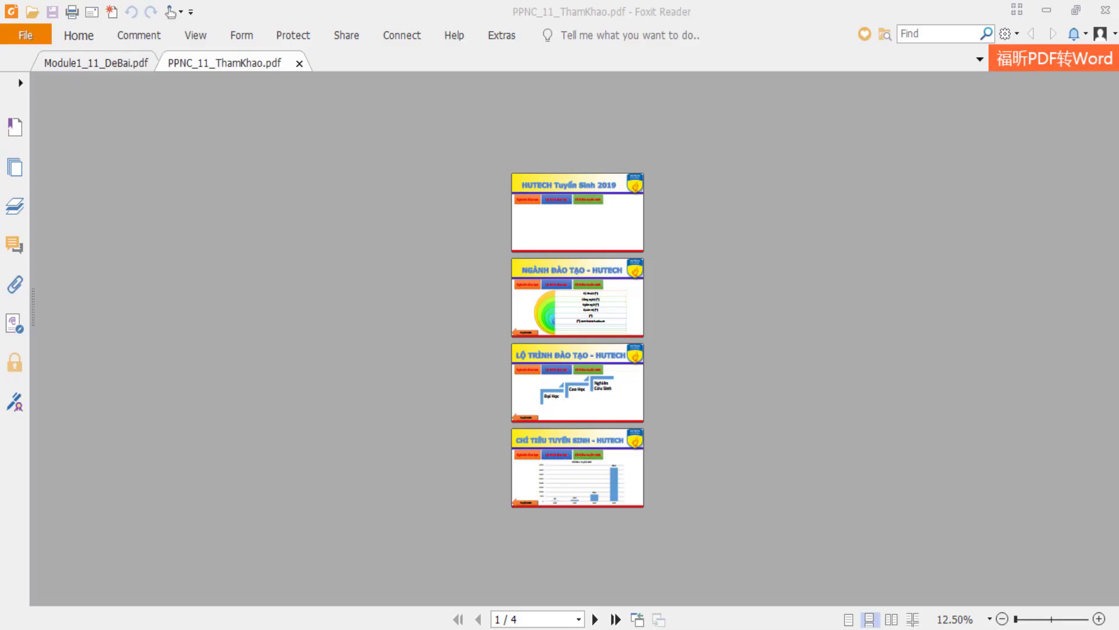
scroll(572, 394, "up", 2)
scroll(599, 348, "up", 2)
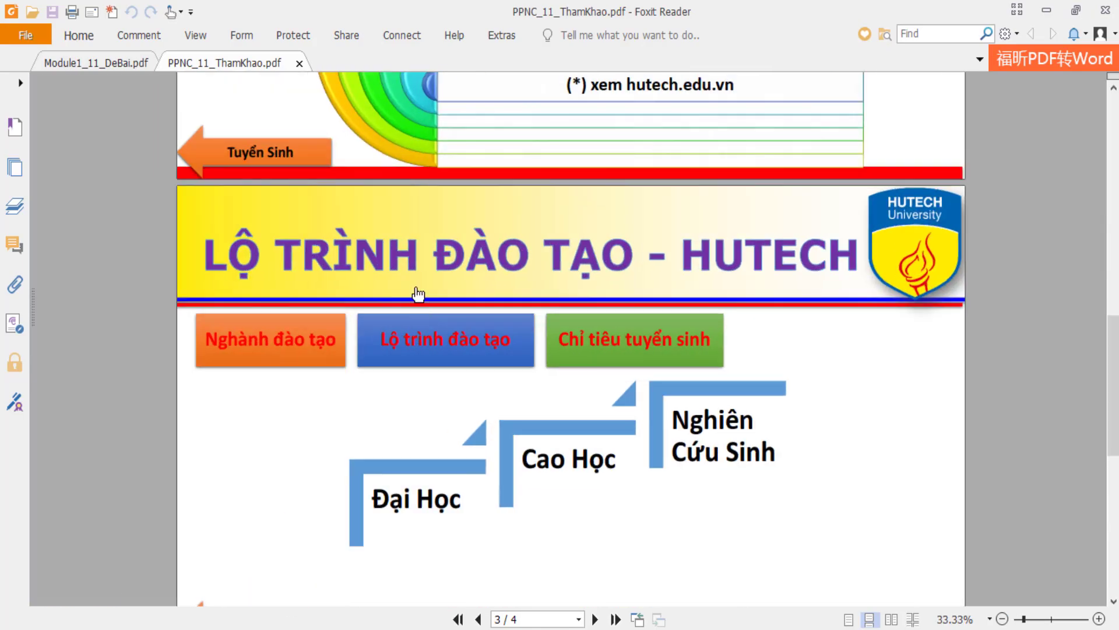
left_click(338, 349)
scroll(280, 373, "down", 5)
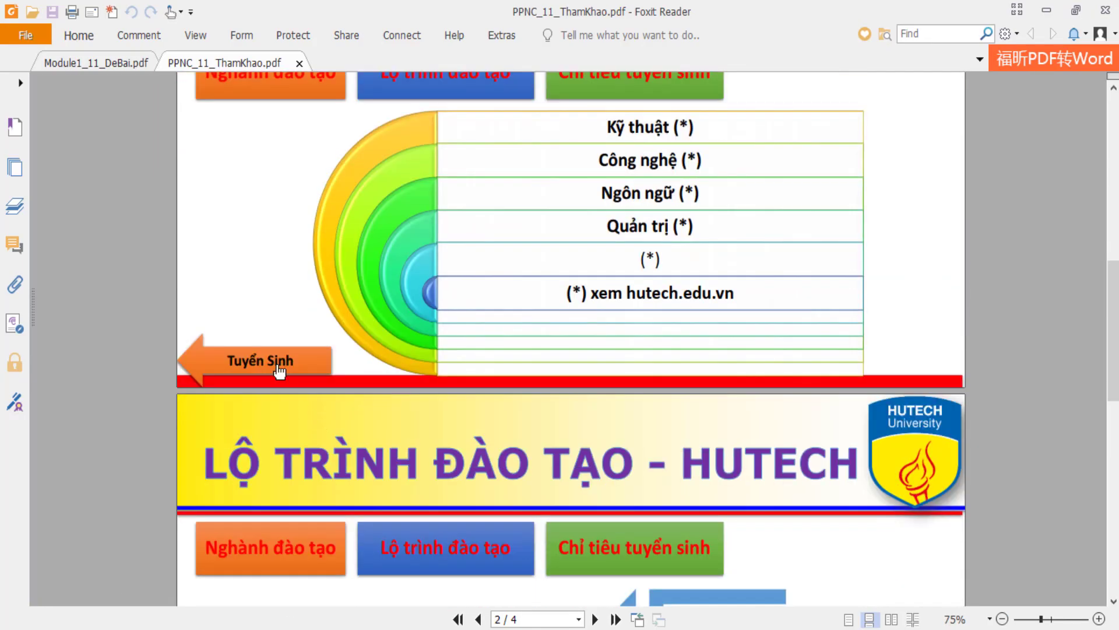
scroll(282, 428, "down", 6)
scroll(269, 431, "down", 5)
scroll(268, 431, "down", 3)
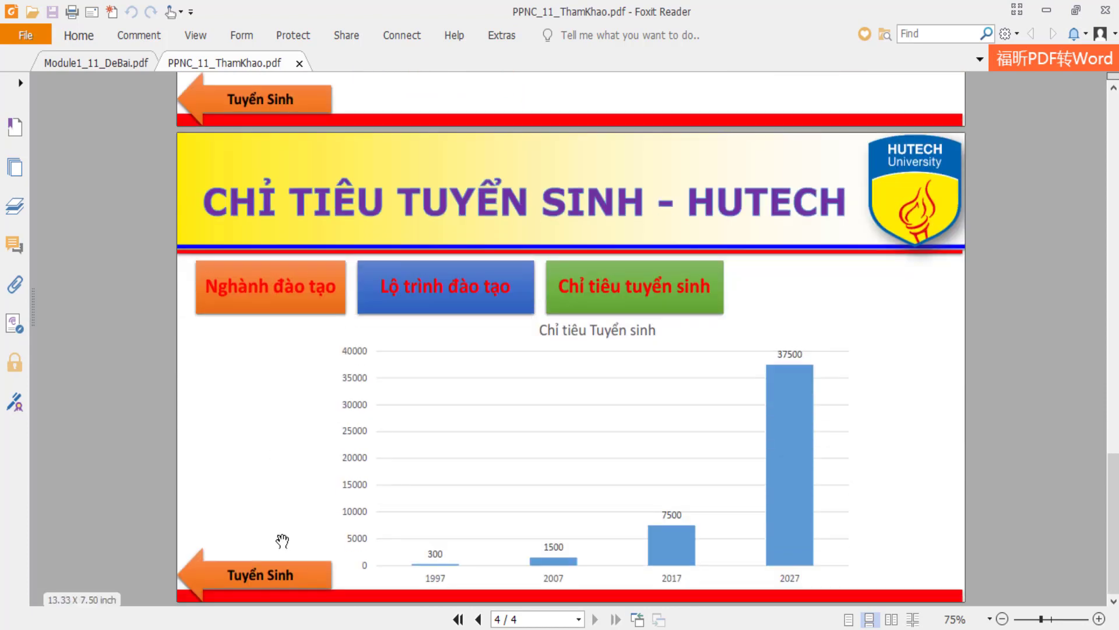
scroll(283, 536, "up", 1)
scroll(274, 574, "up", 8)
scroll(280, 560, "up", 1)
scroll(280, 408, "up", 4)
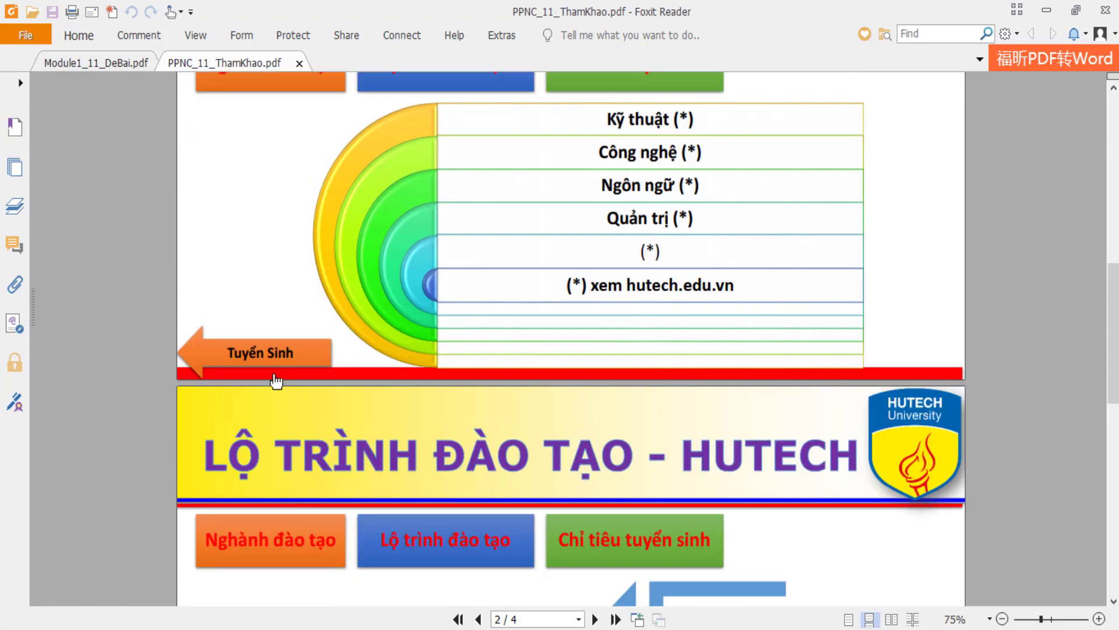
scroll(292, 420, "up", 1)
scroll(297, 472, "up", 2)
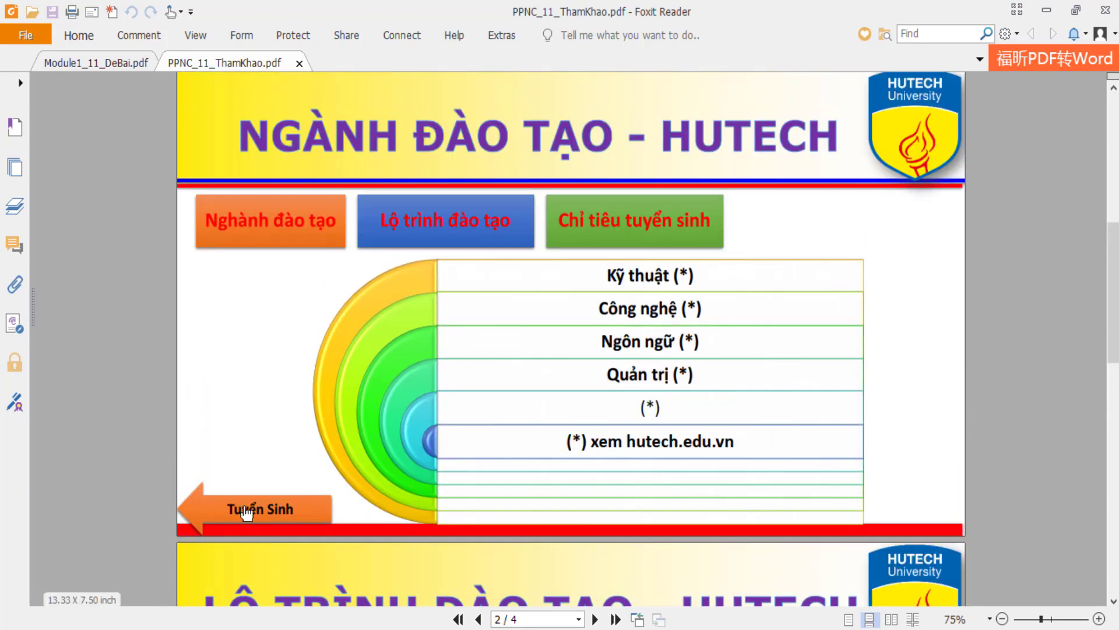
key("alt+Tab")
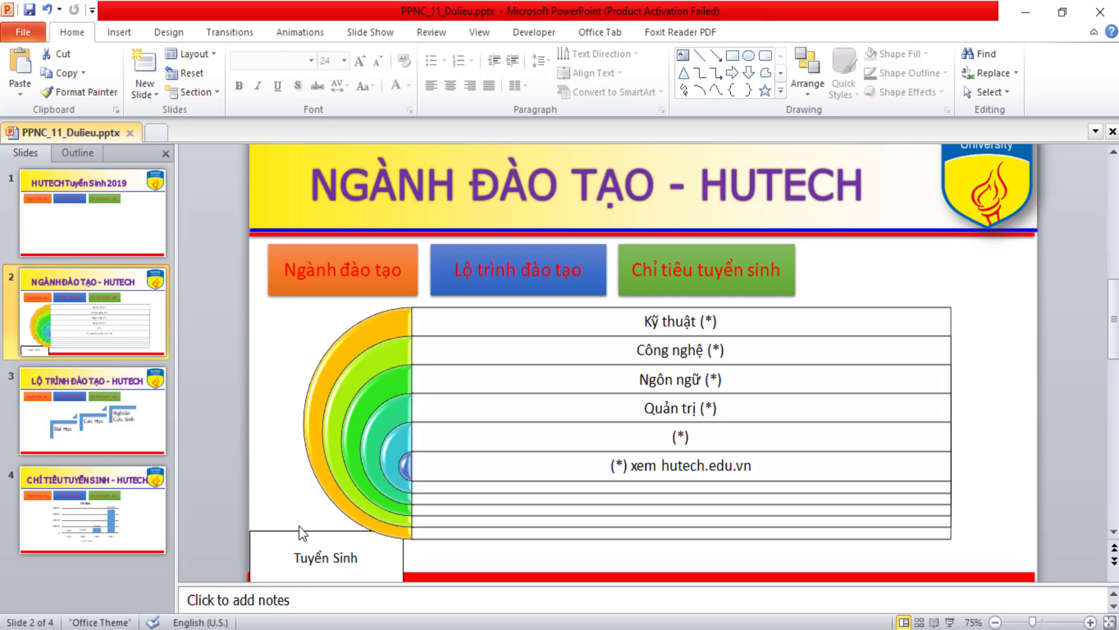
left_click(298, 540)
scroll(298, 548, "down", 1)
scroll(335, 505, "down", 2)
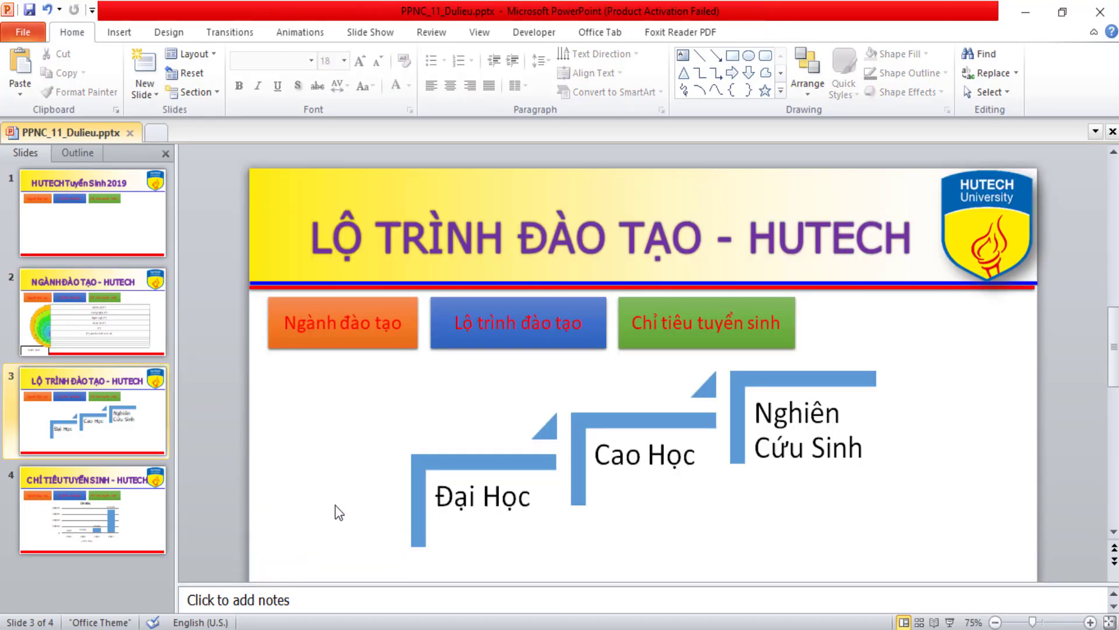
left_click(98, 305)
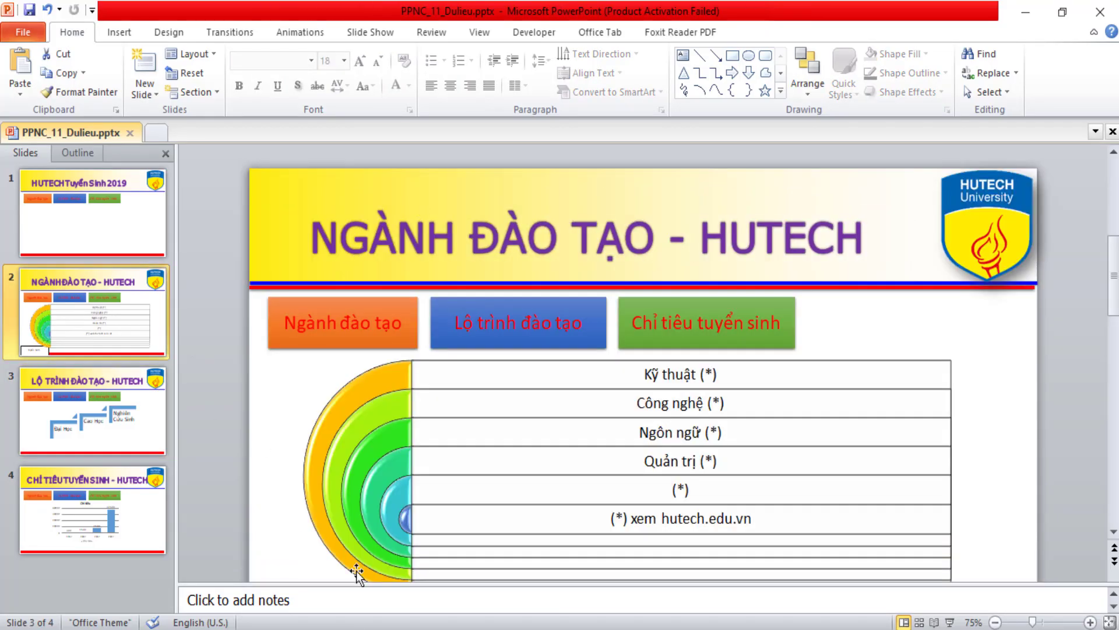
scroll(578, 386, "down", 1)
scroll(579, 386, "down", 1)
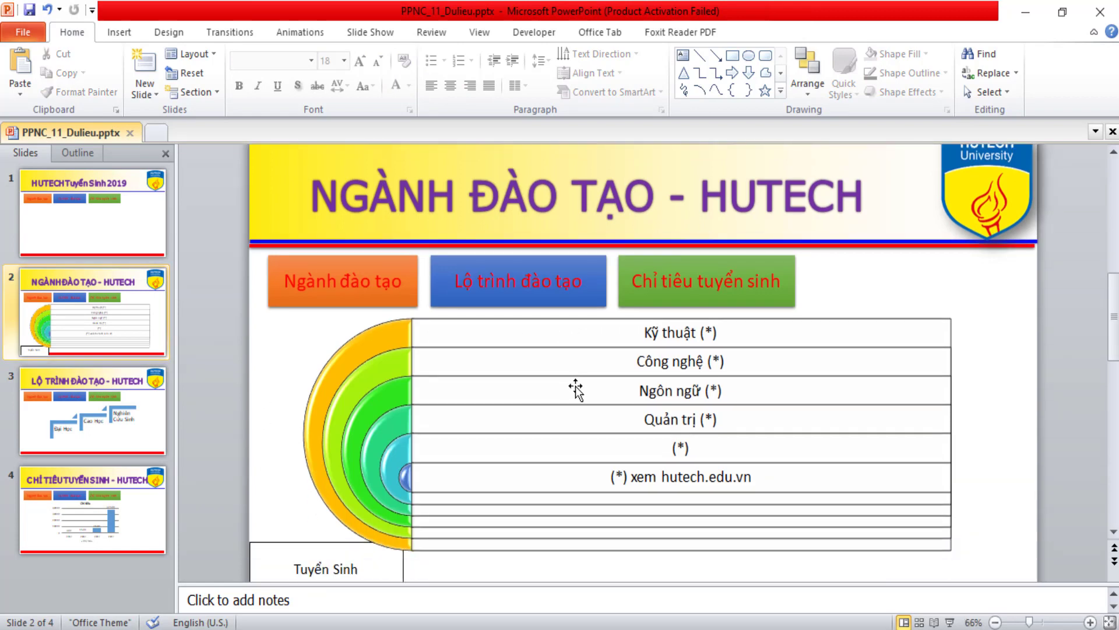
scroll(575, 386, "down", 1, "ctrl")
left_click(330, 531)
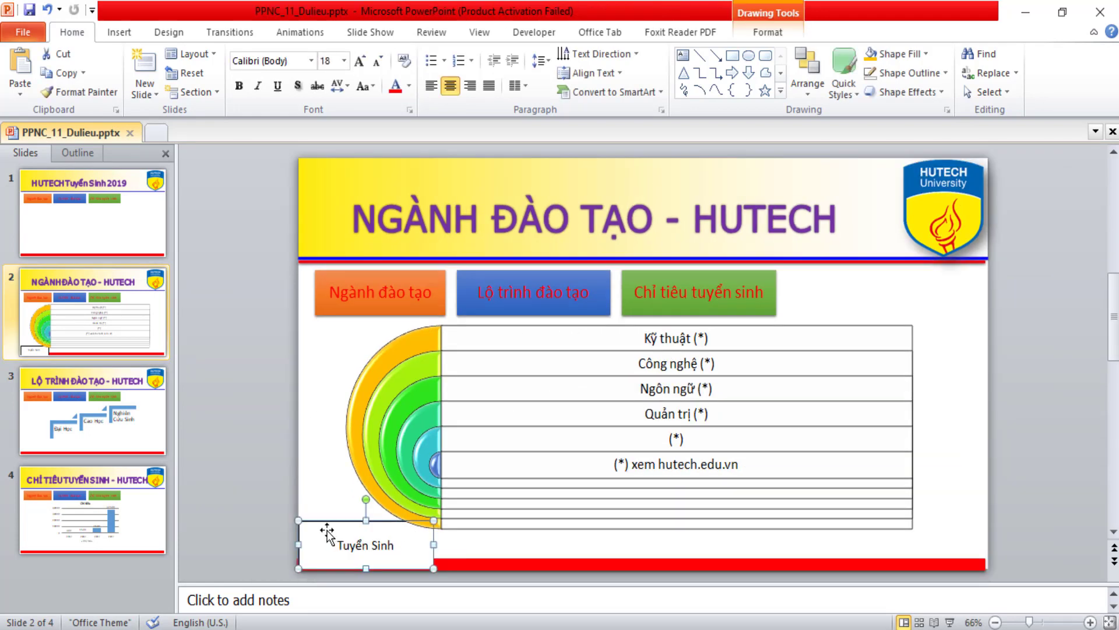
left_click(119, 32)
left_click(235, 92)
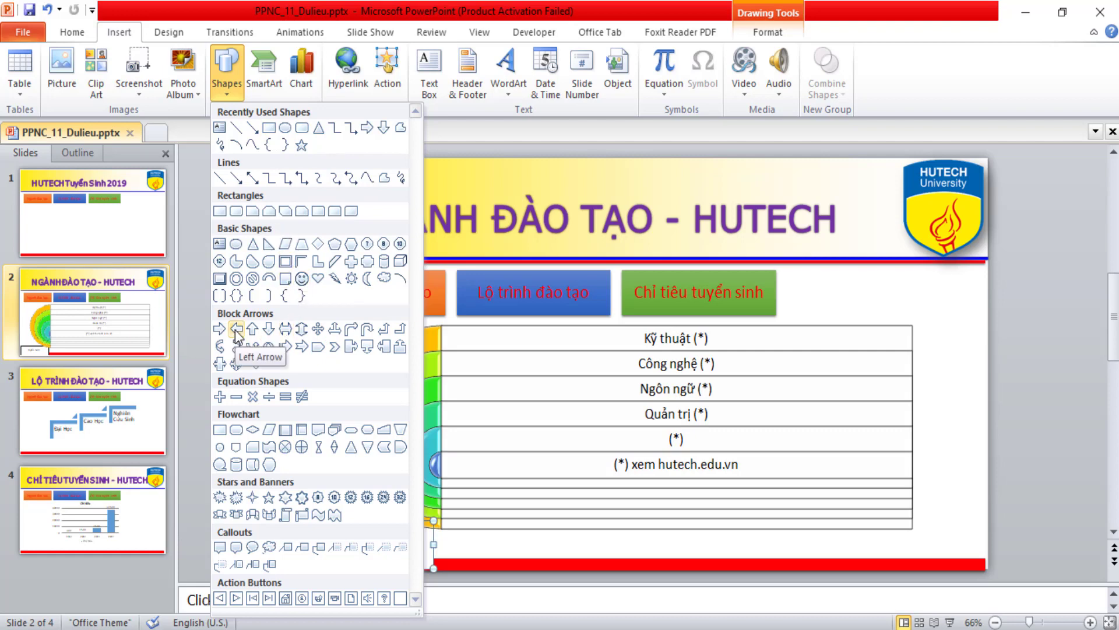
left_click(550, 420)
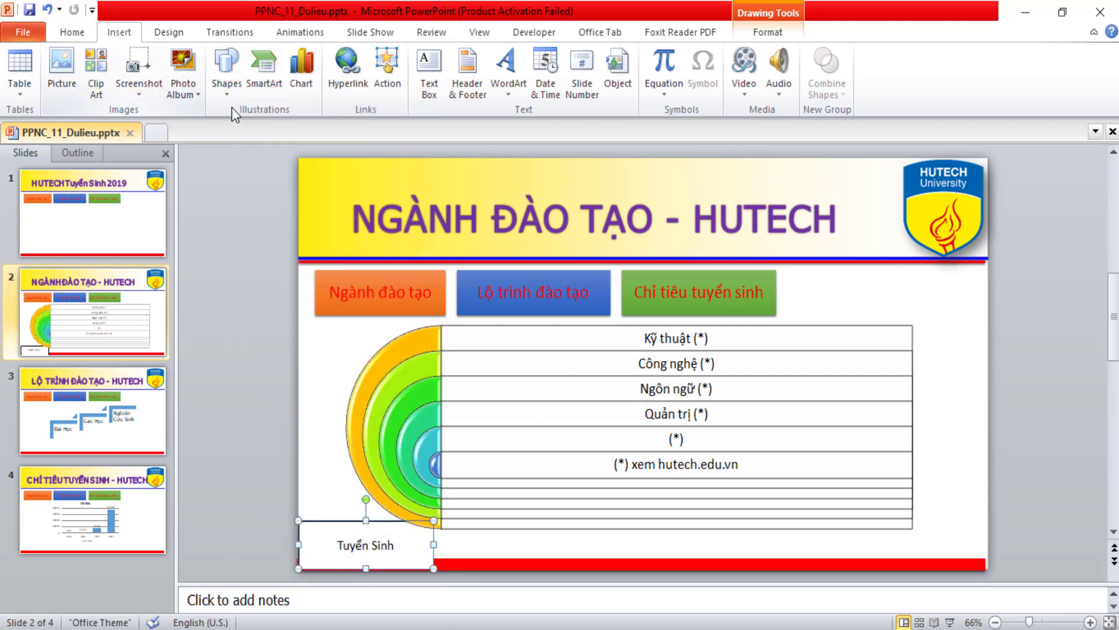
left_click(582, 347)
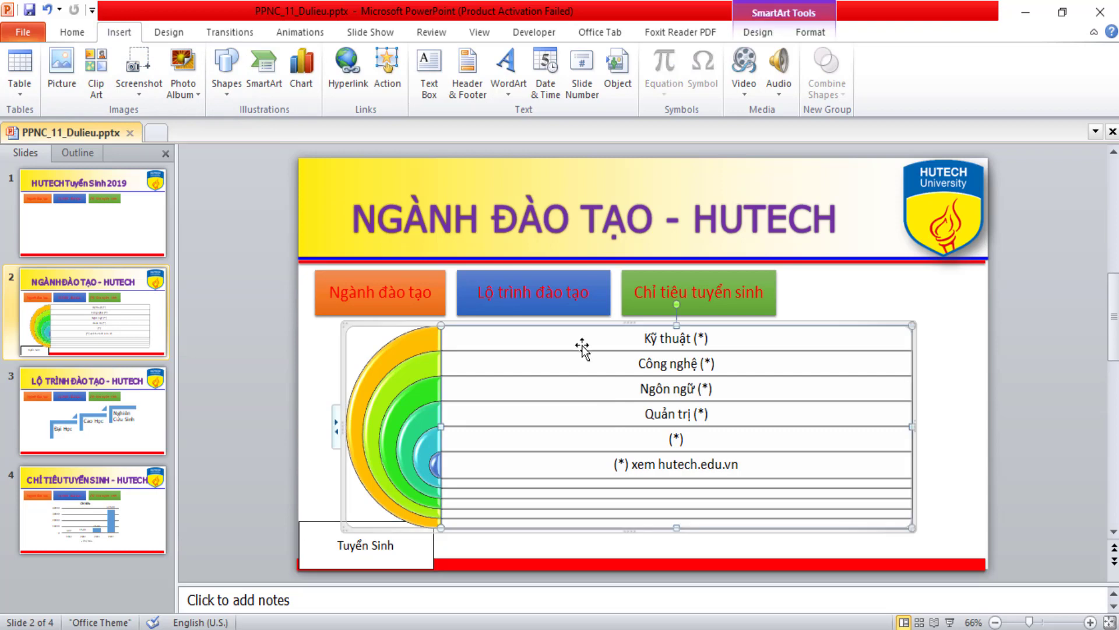
left_click(344, 545)
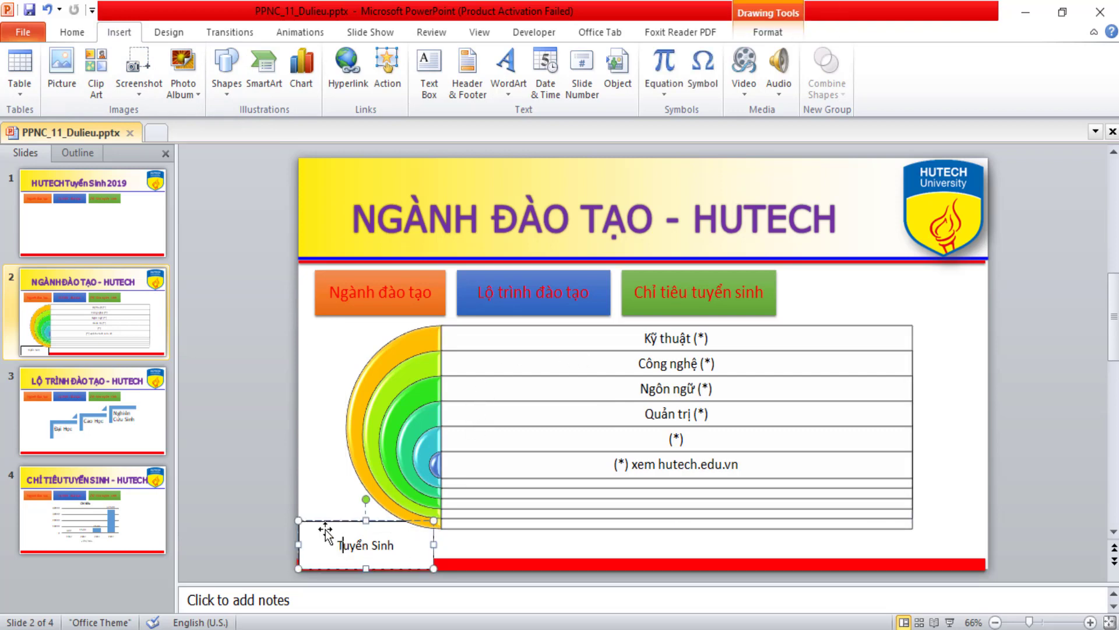
left_click(325, 530)
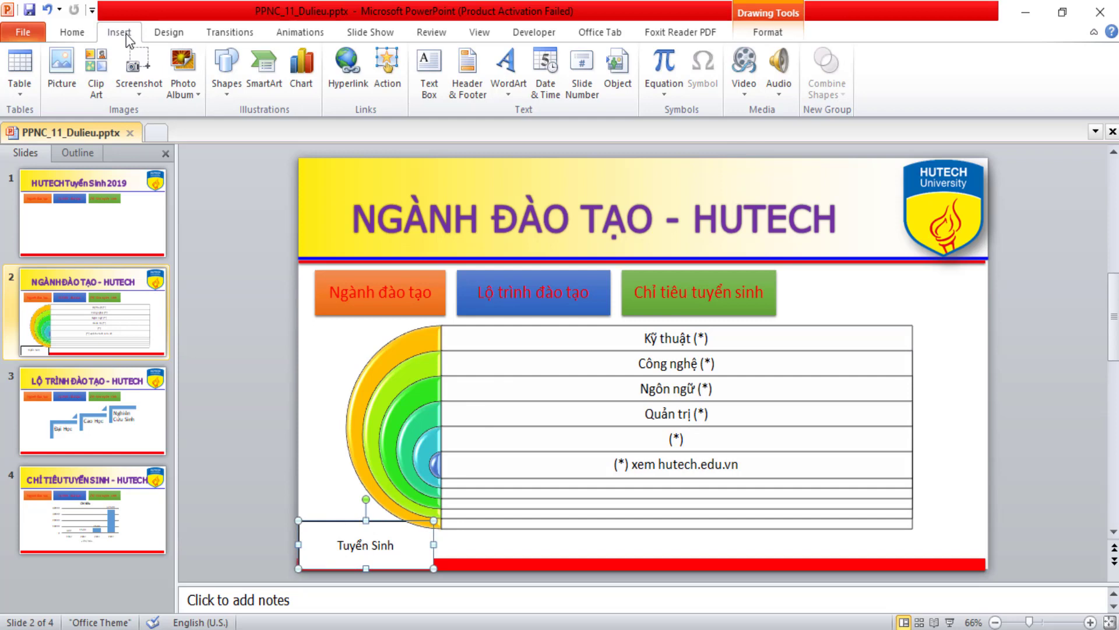
left_click(70, 32)
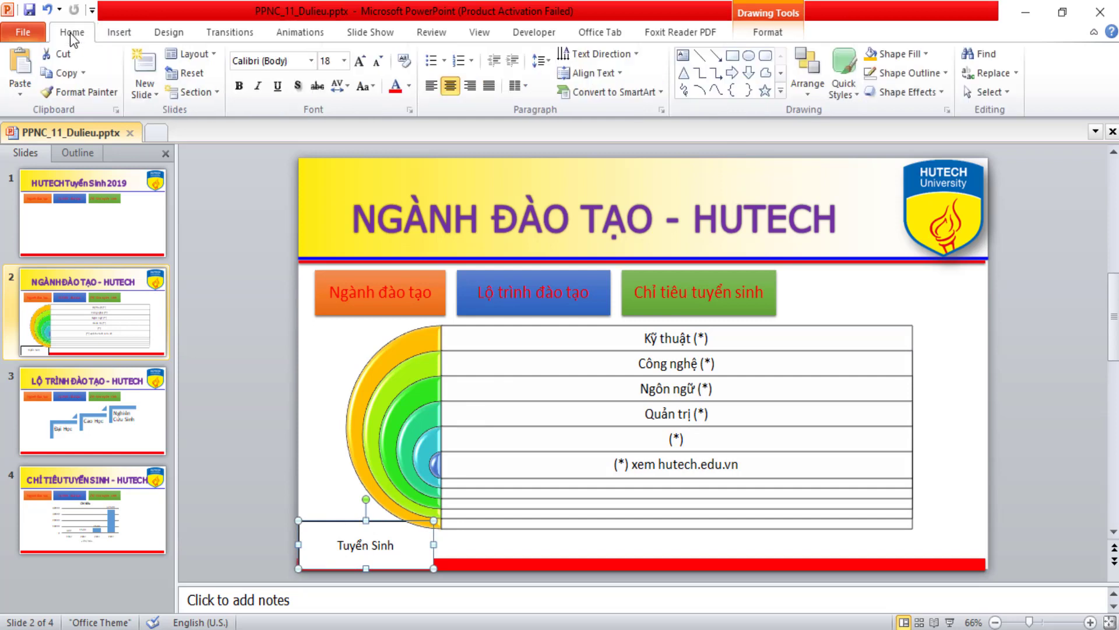
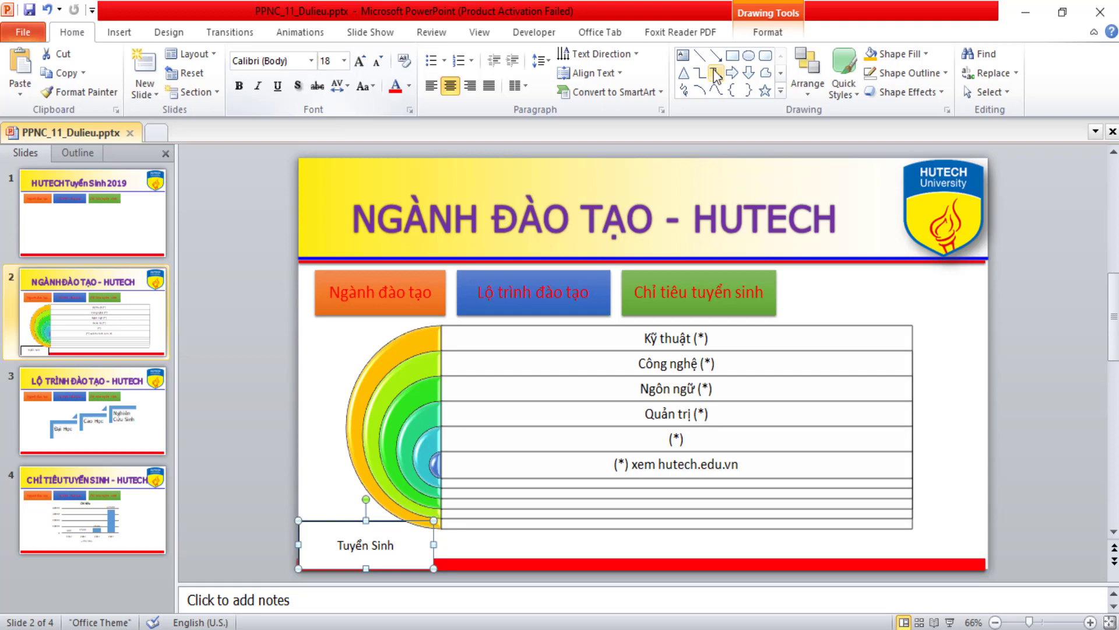
Reshape the Tuyển Sinh box on slide 2 into a Block Arrows Left Arrow, checked against the reference PDF.
left_click(767, 32)
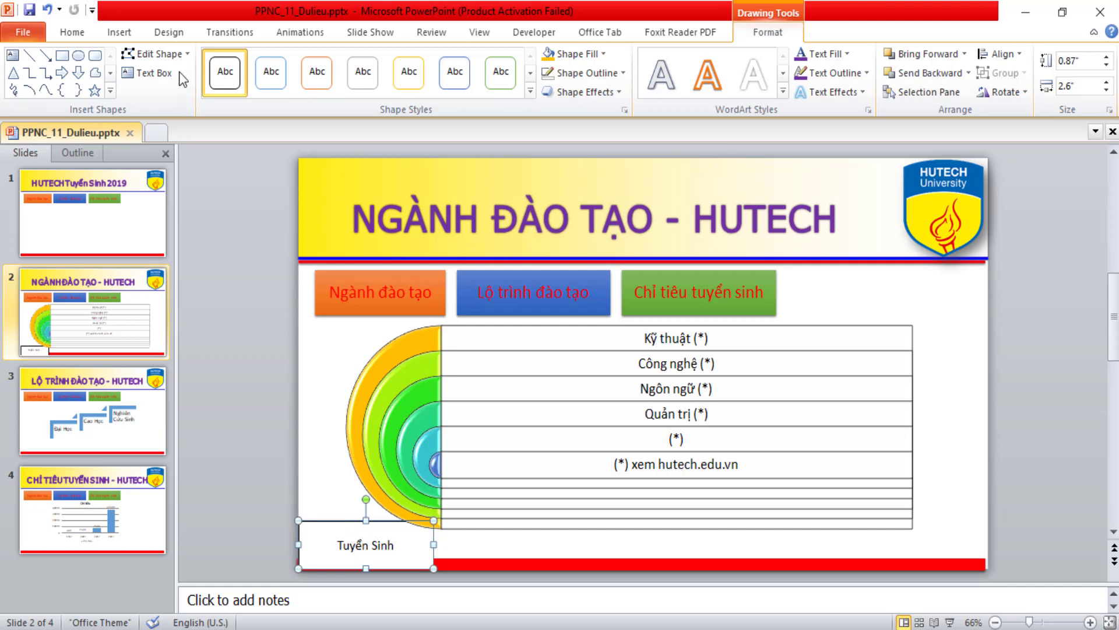
left_click(180, 56)
mouse_move(178, 74)
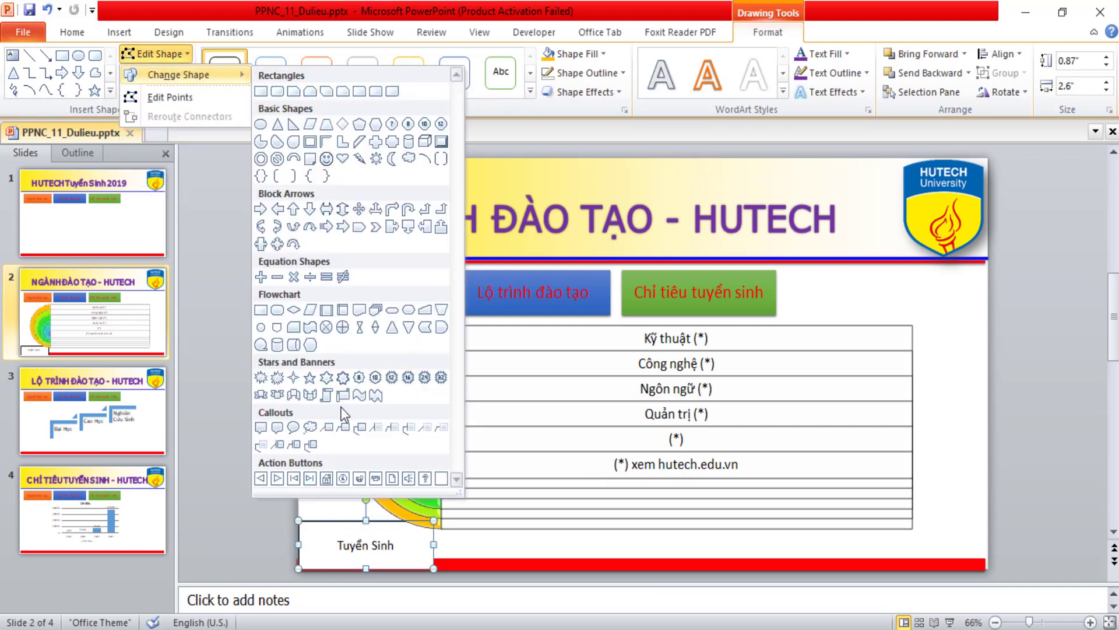
left_click(277, 209)
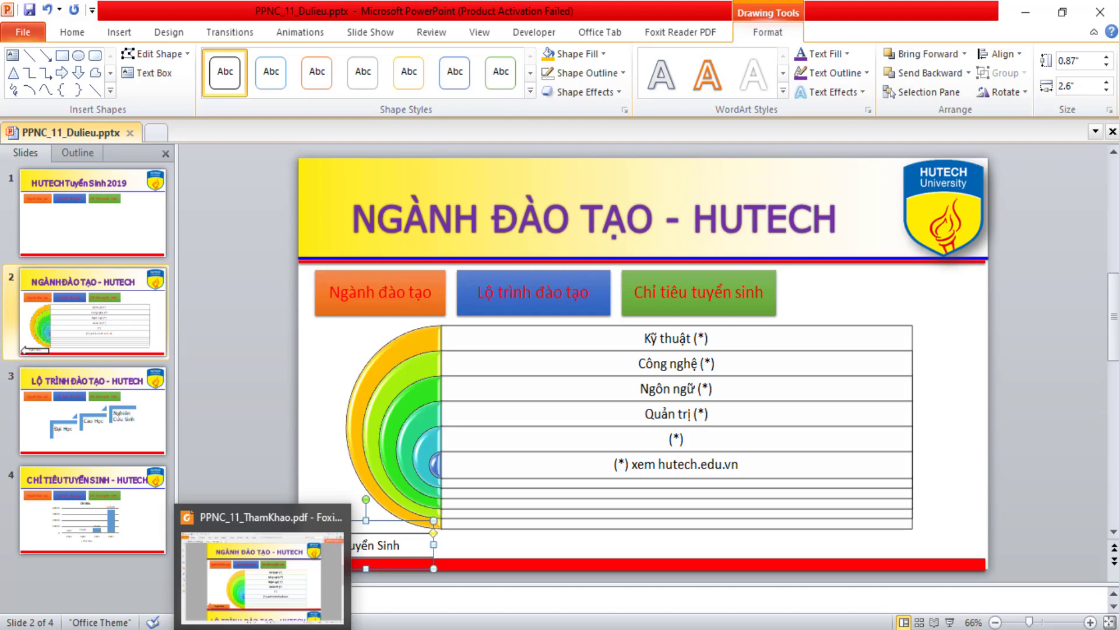
left_click(262, 568)
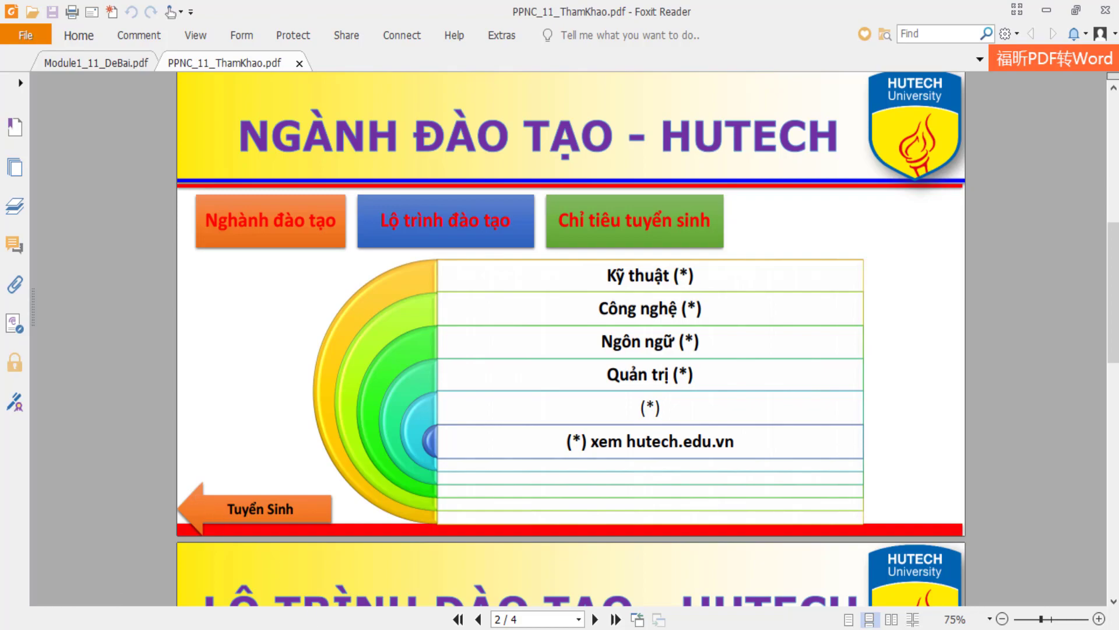
key("alt+Tab")
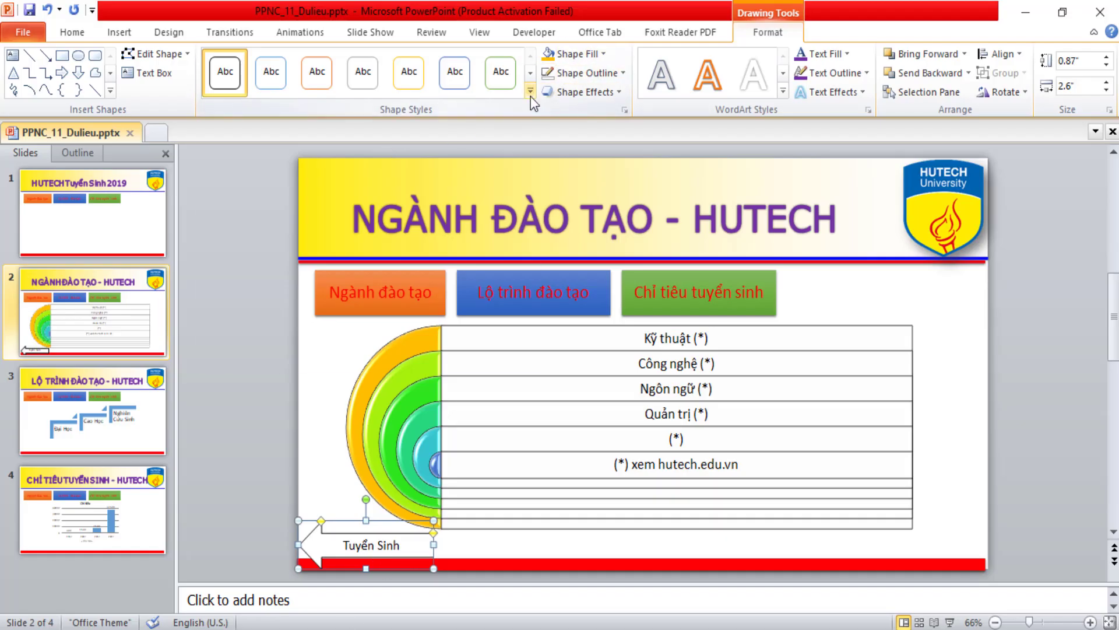
Apply the orange shape style to the Tuyển Sinh arrow and make its text bold.
left_click(530, 92)
left_click(314, 128)
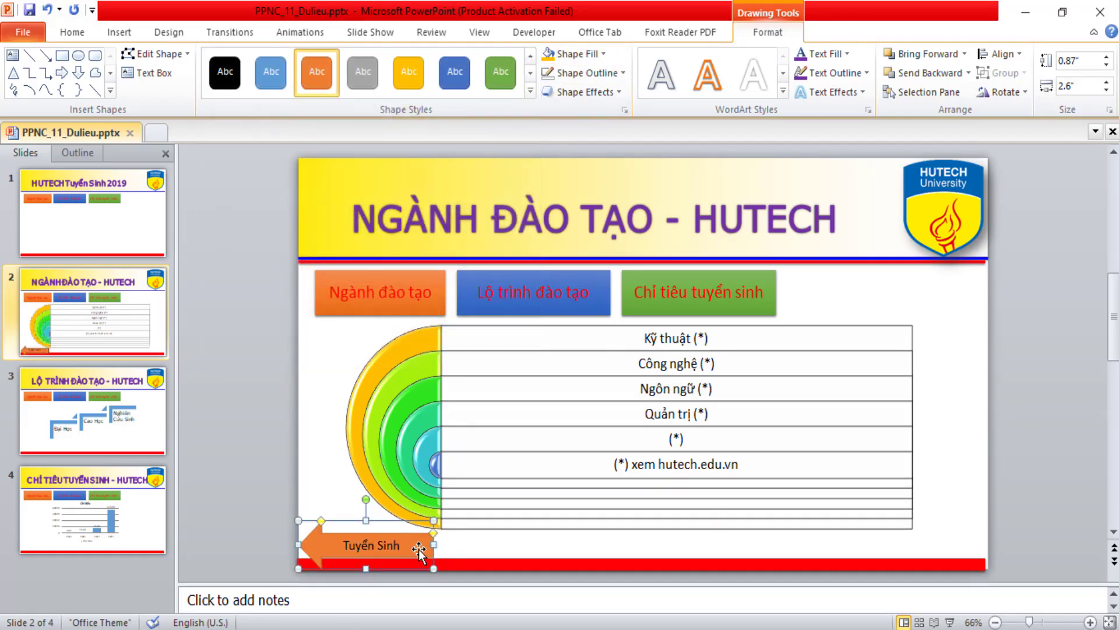
key("alt+Tab")
key("alt+Tab")
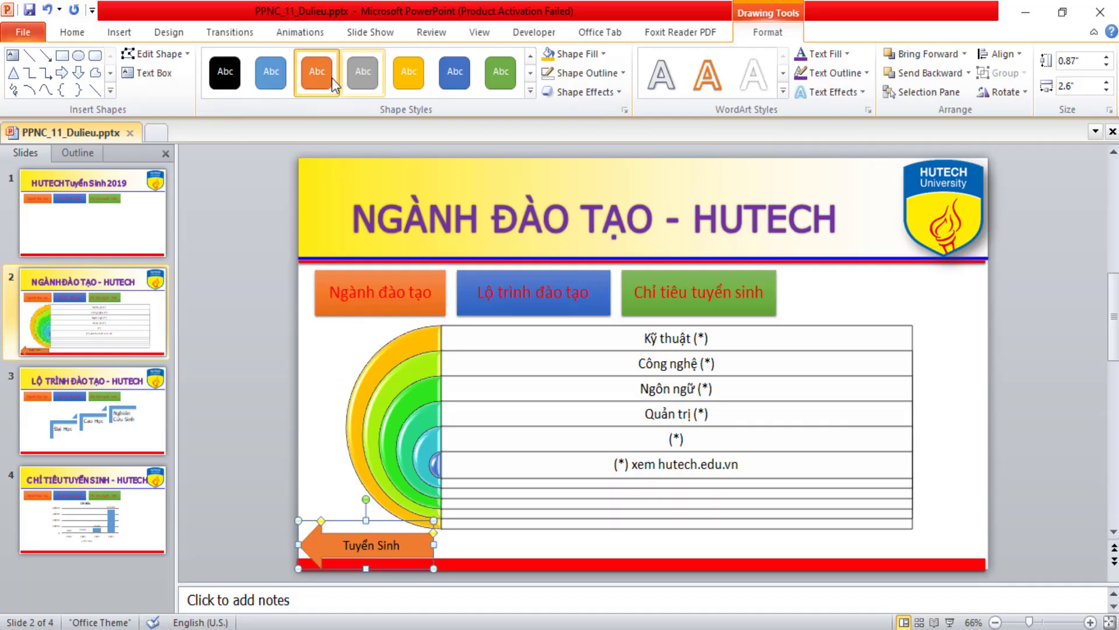
left_click(79, 34)
left_click(239, 86)
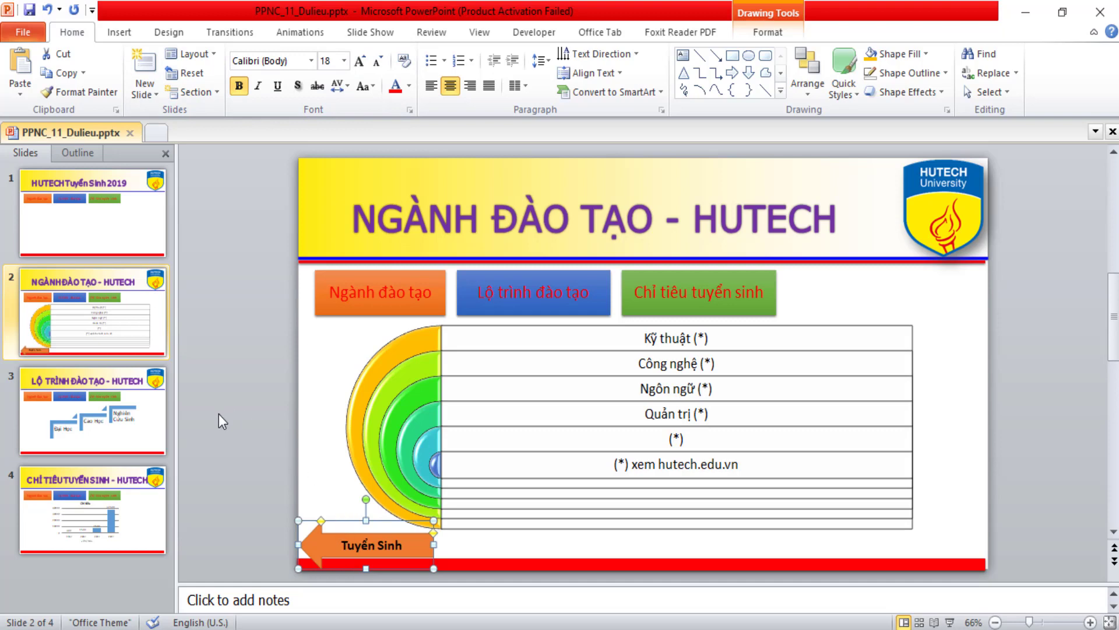
Copy the Tuyển Sinh arrow and paste it onto slides 3 and 4.
right_click(333, 545)
left_click(376, 285)
key("Page_Down")
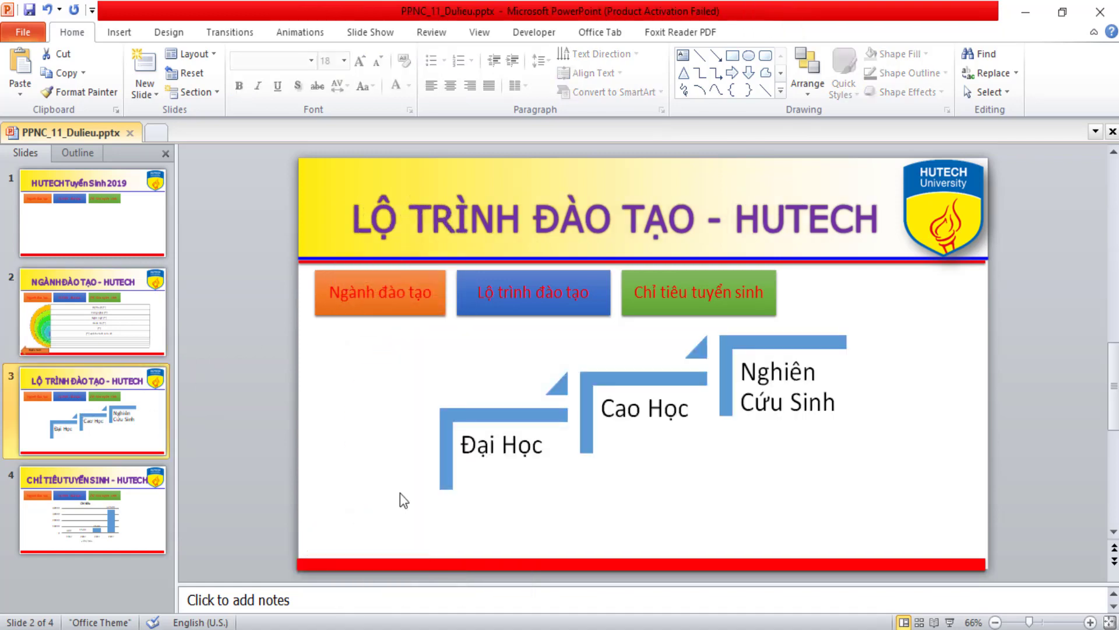
key("ctrl+v")
left_click(110, 528)
key("ctrl+v")
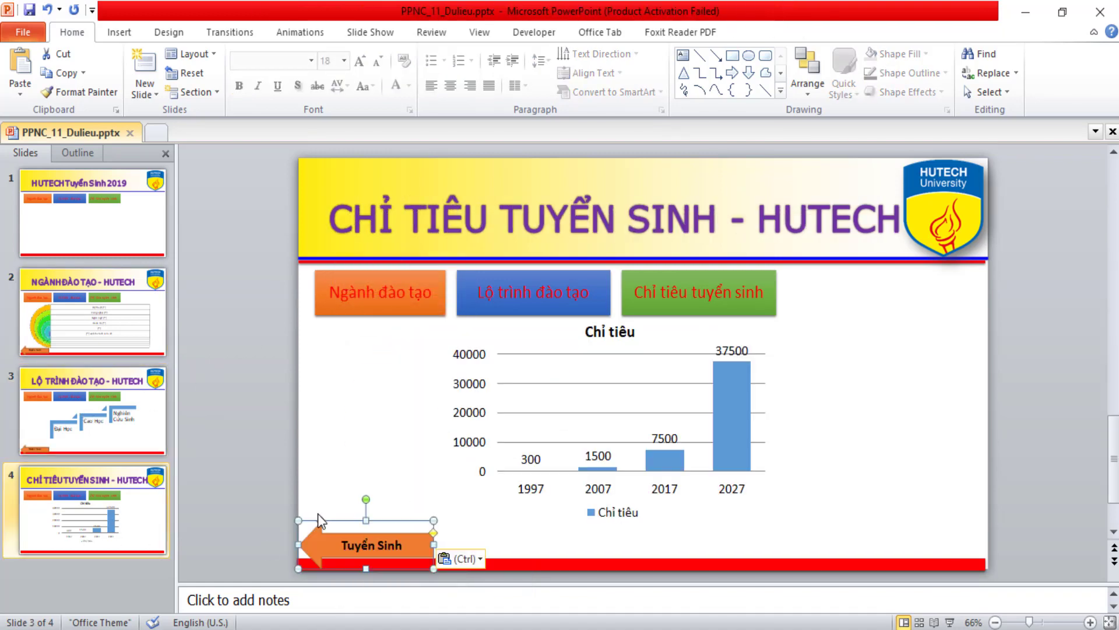
left_click(371, 431)
key("alt+Tab")
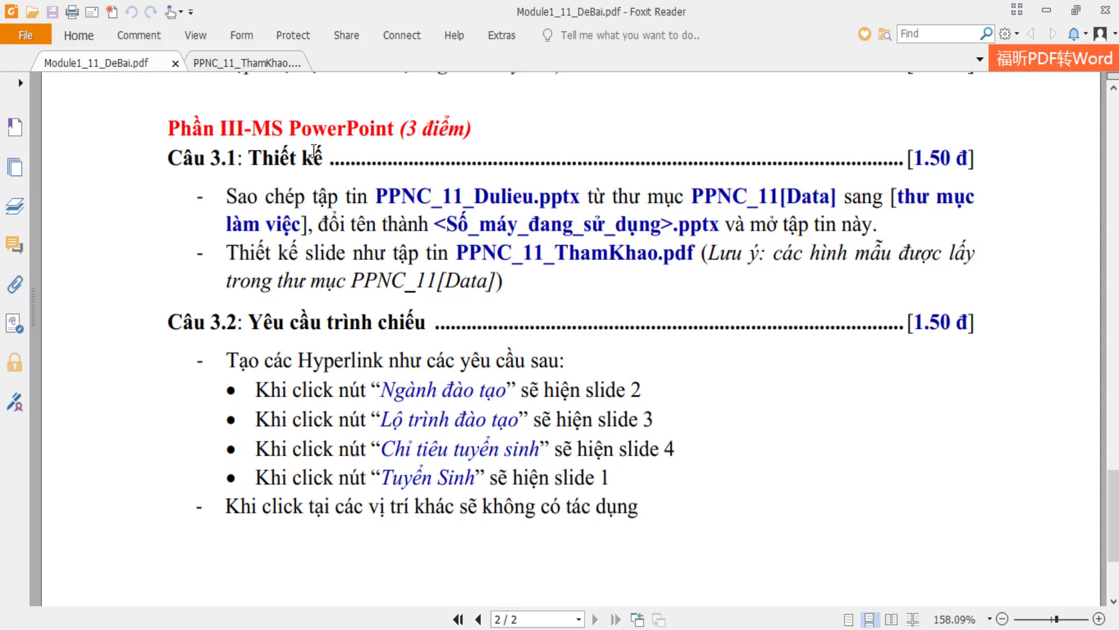
Review page 1 of the PPNC_11_ThamKhao.pdf reference slides in Foxit Reader.
left_click(213, 62)
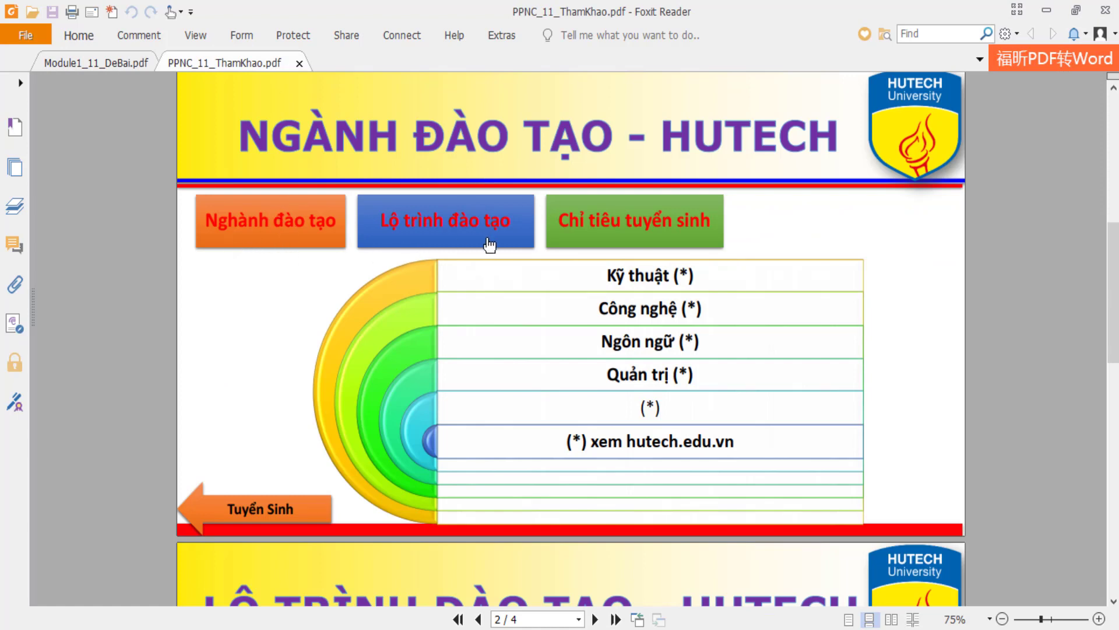
scroll(572, 347, "up", 5)
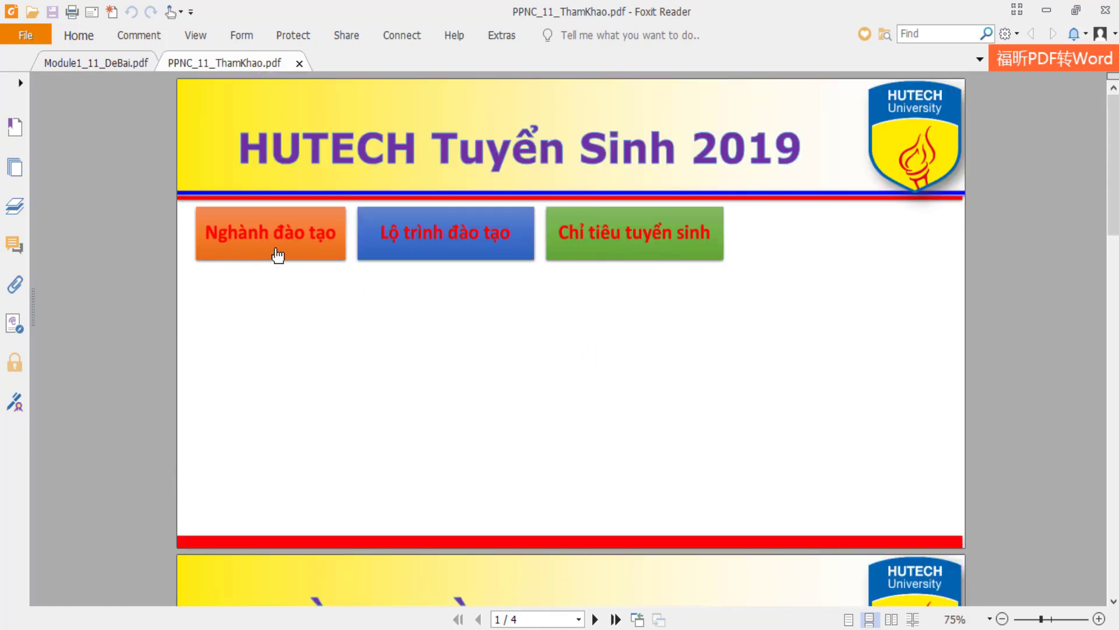
left_click(1044, 12)
key("alt+Tab")
Read the Câu 3.2 hyperlink requirements in Module1_11_DeBai.pdf, then return to PowerPoint.
left_click(97, 63)
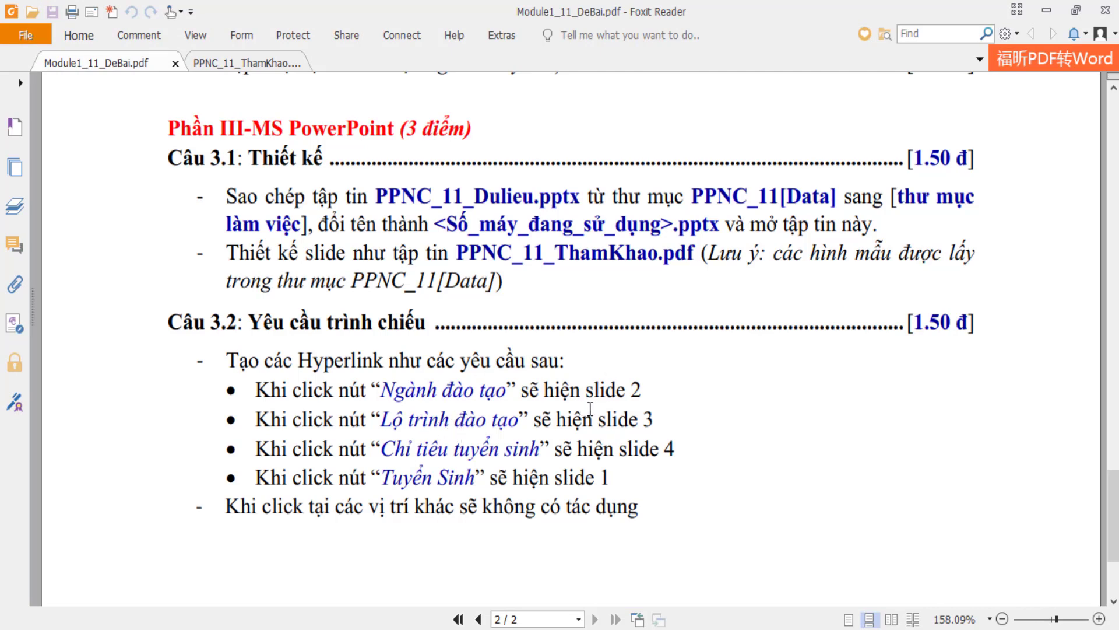
left_click_drag(594, 394, 642, 390)
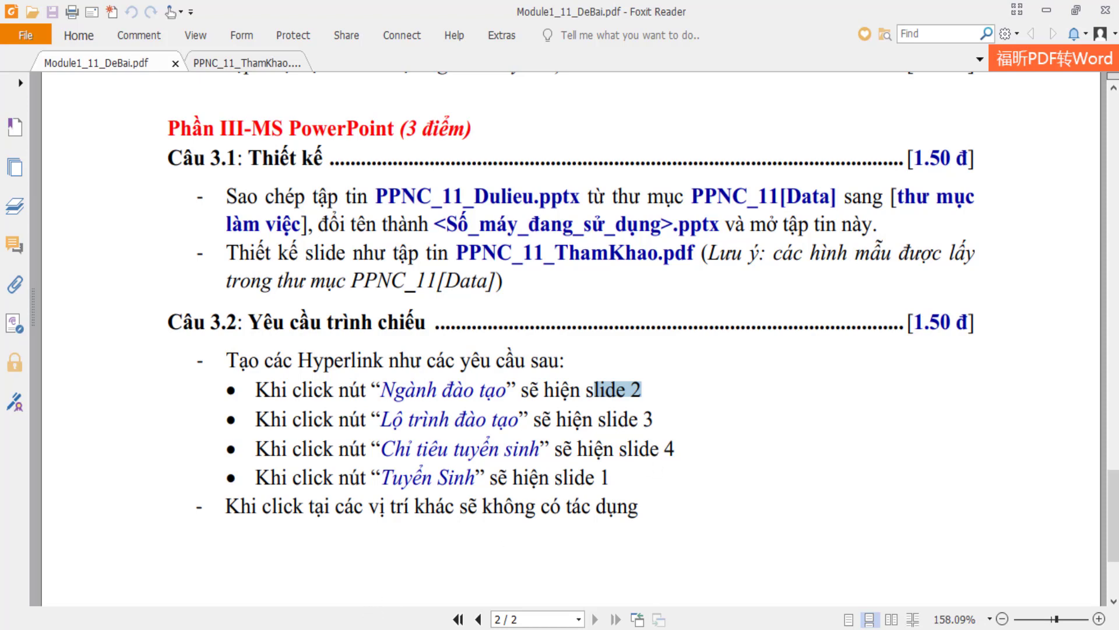
key("alt+Tab")
left_click(724, 606)
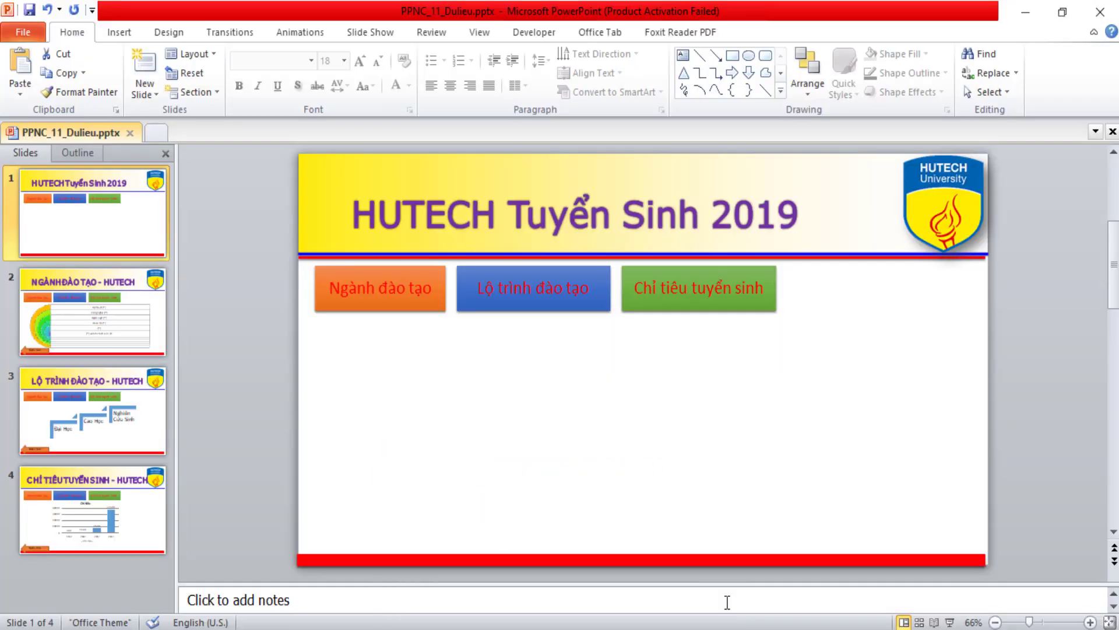
left_click(252, 306)
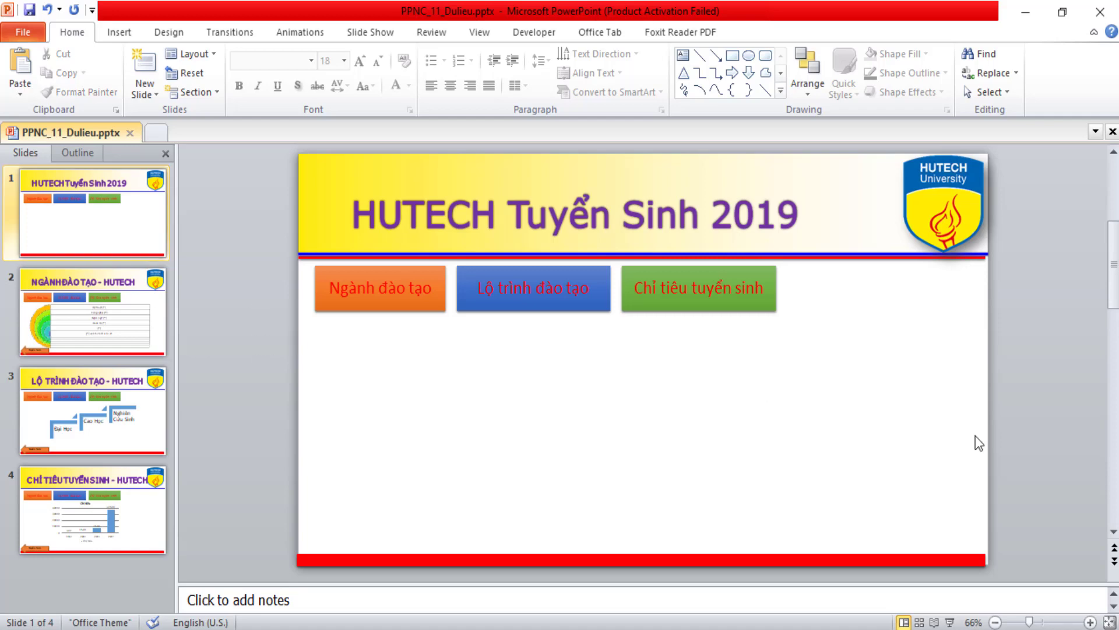
left_click(949, 622)
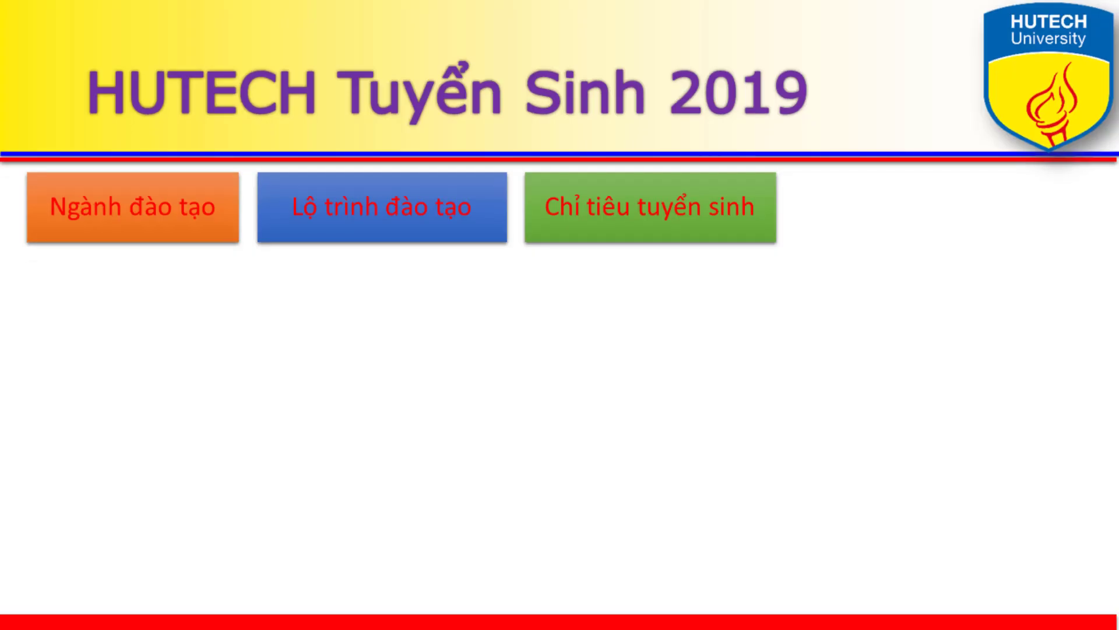
left_click(124, 235)
left_click(122, 223)
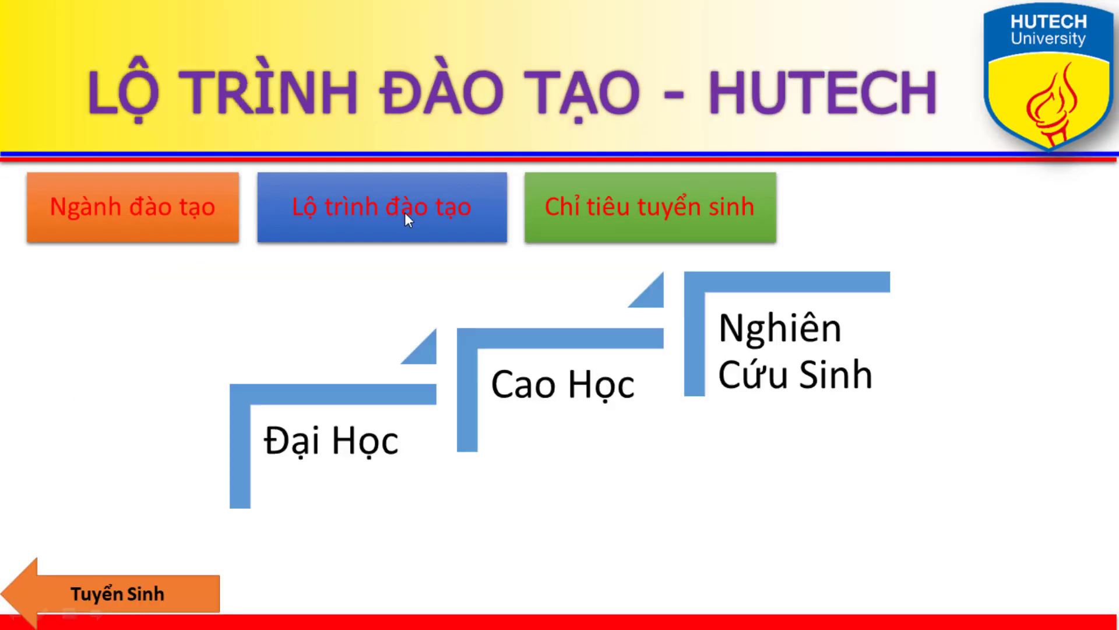
left_click(1032, 285)
left_click(926, 283)
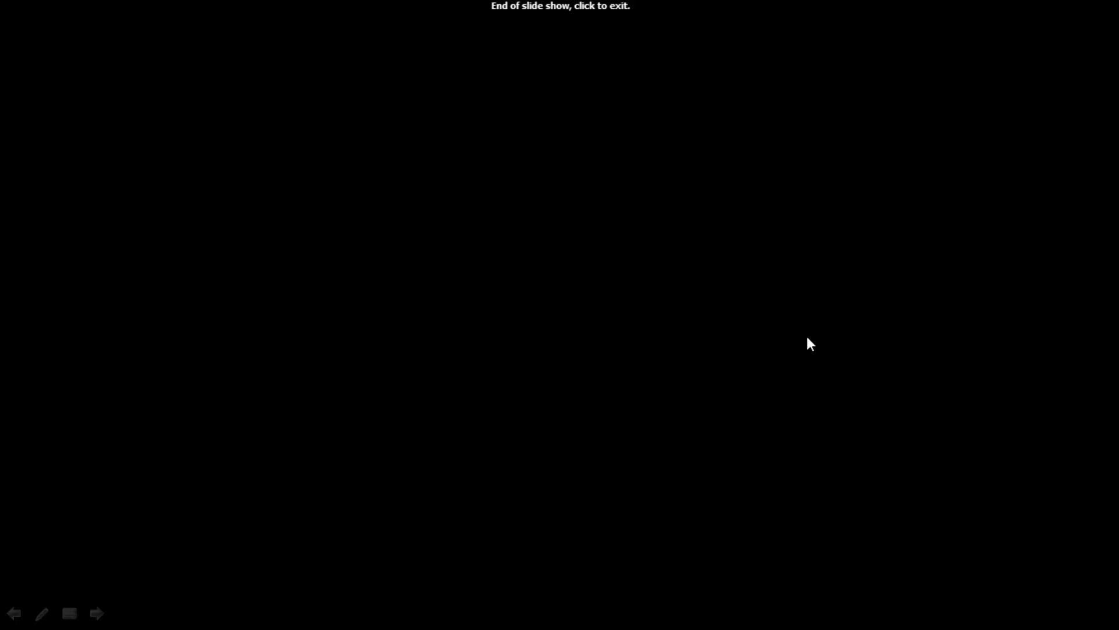
left_click(892, 307)
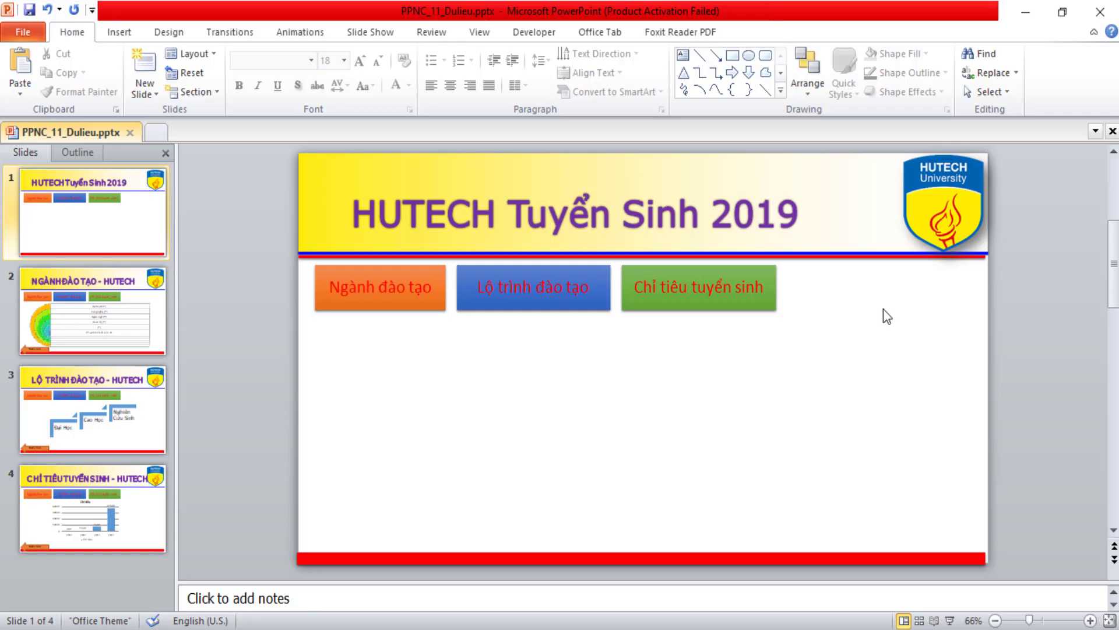
left_click(140, 225)
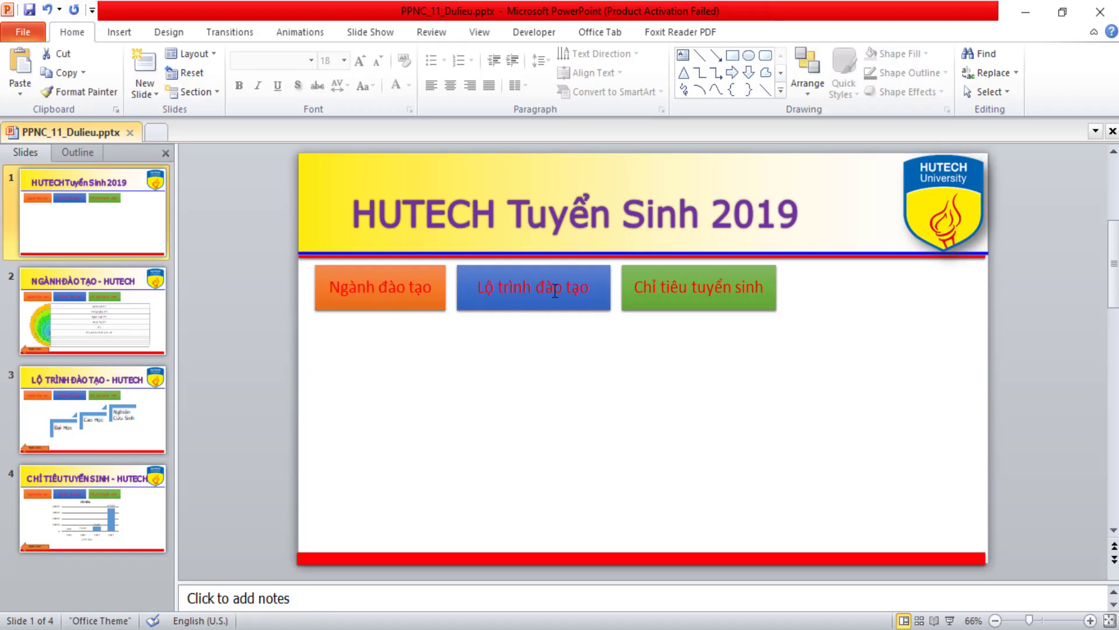
left_click(951, 621)
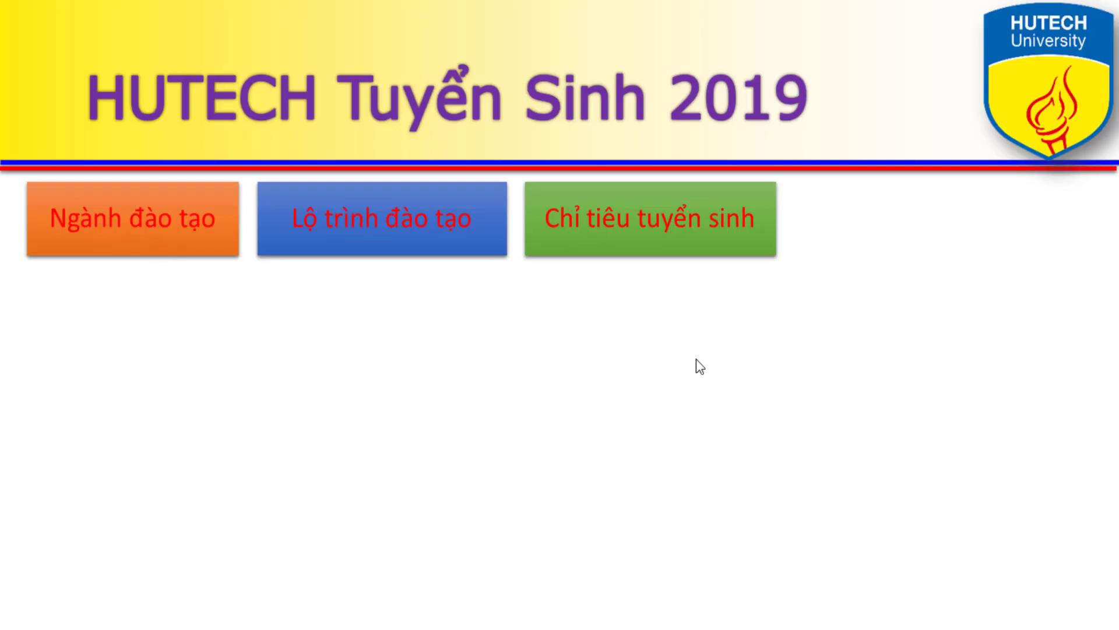
key("Escape")
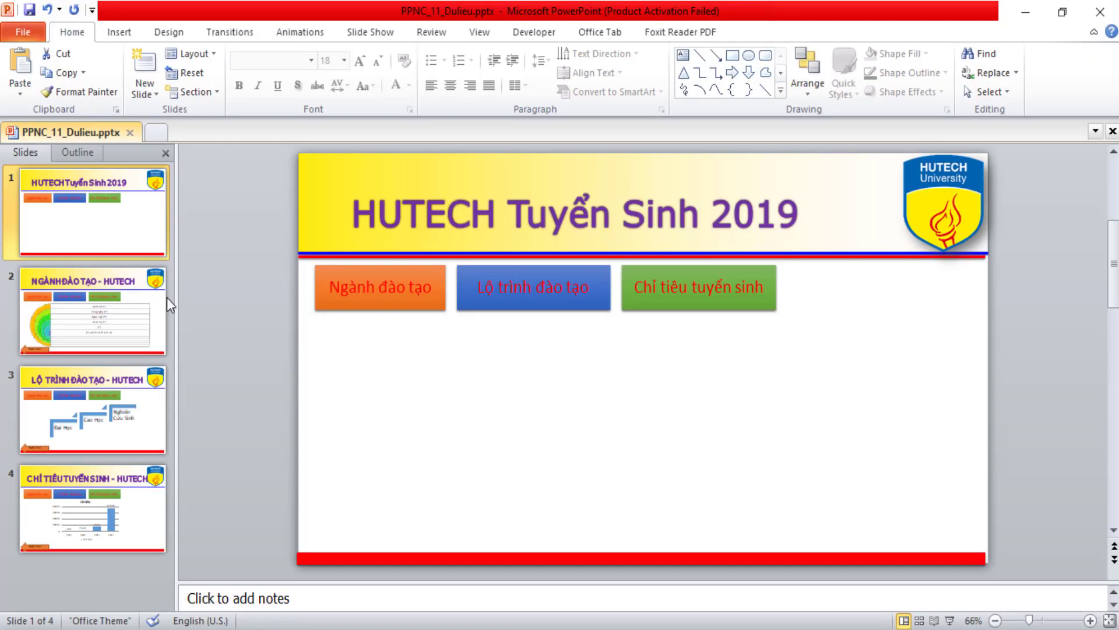
left_click(378, 302)
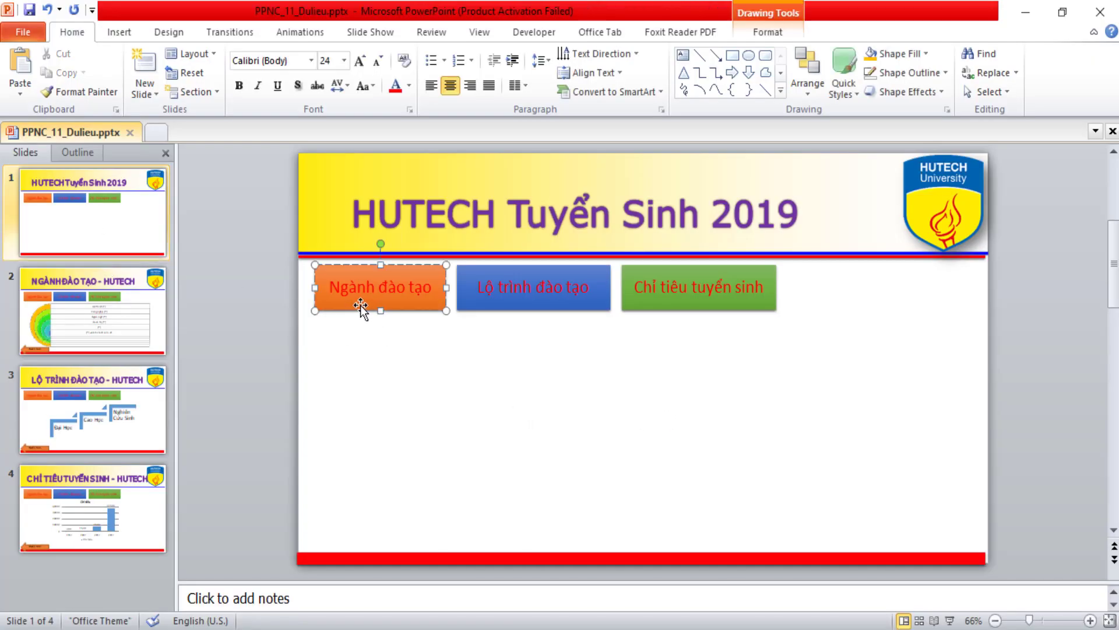
Link the orange Ngành đào tạo button to slide 2, NGÀNH ĐÀO TẠO - HUTECH, via Place in This Document.
left_click(362, 307)
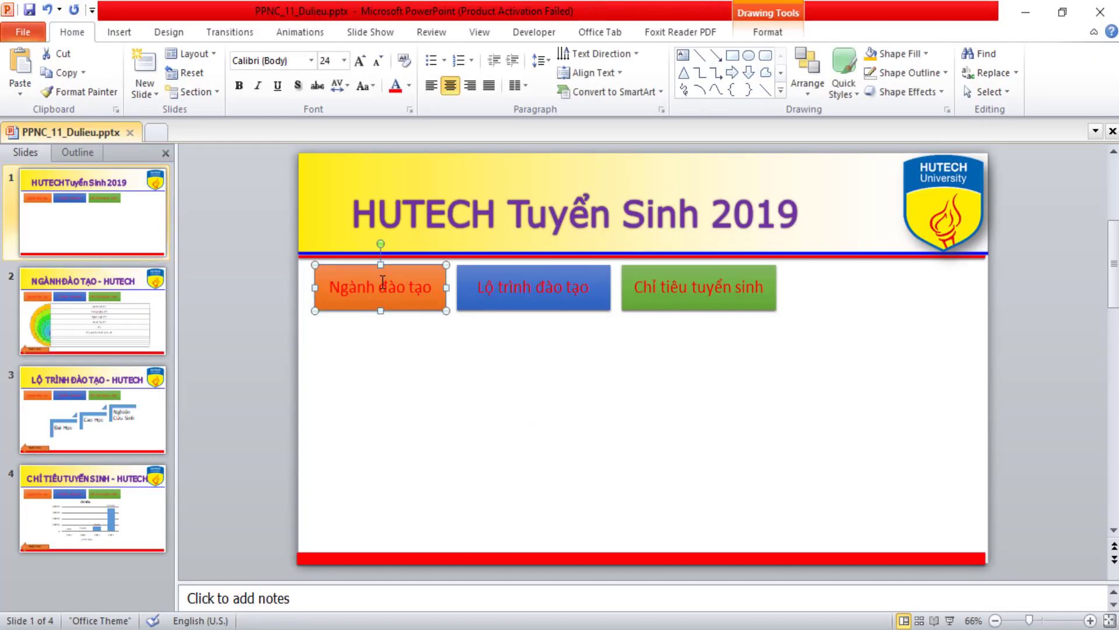
left_click(373, 283)
left_click(366, 309)
right_click(357, 306)
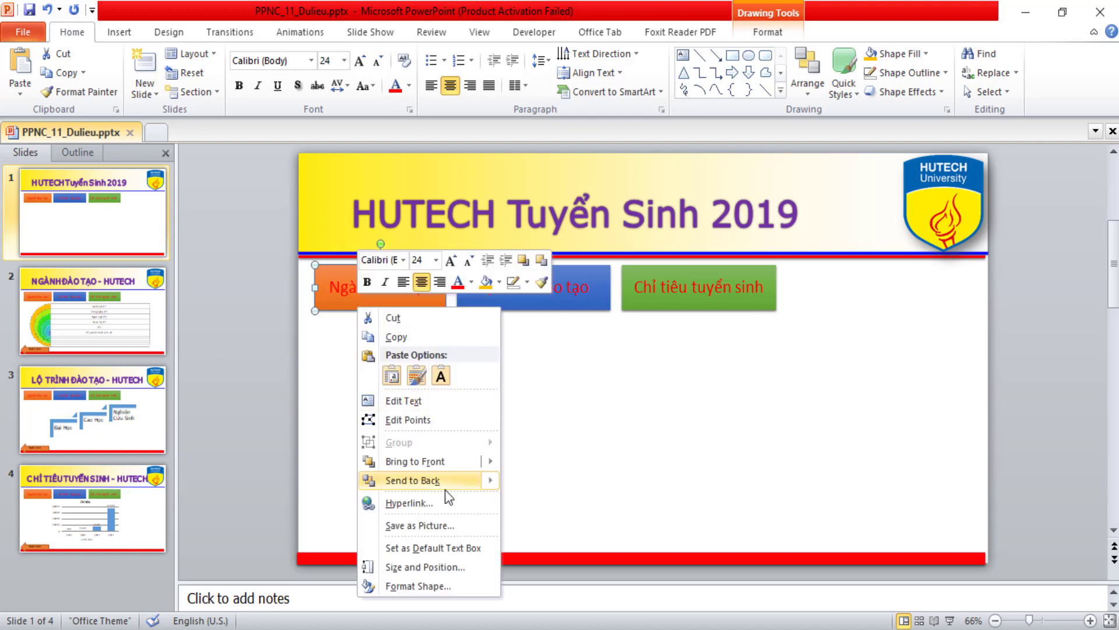
left_click(421, 500)
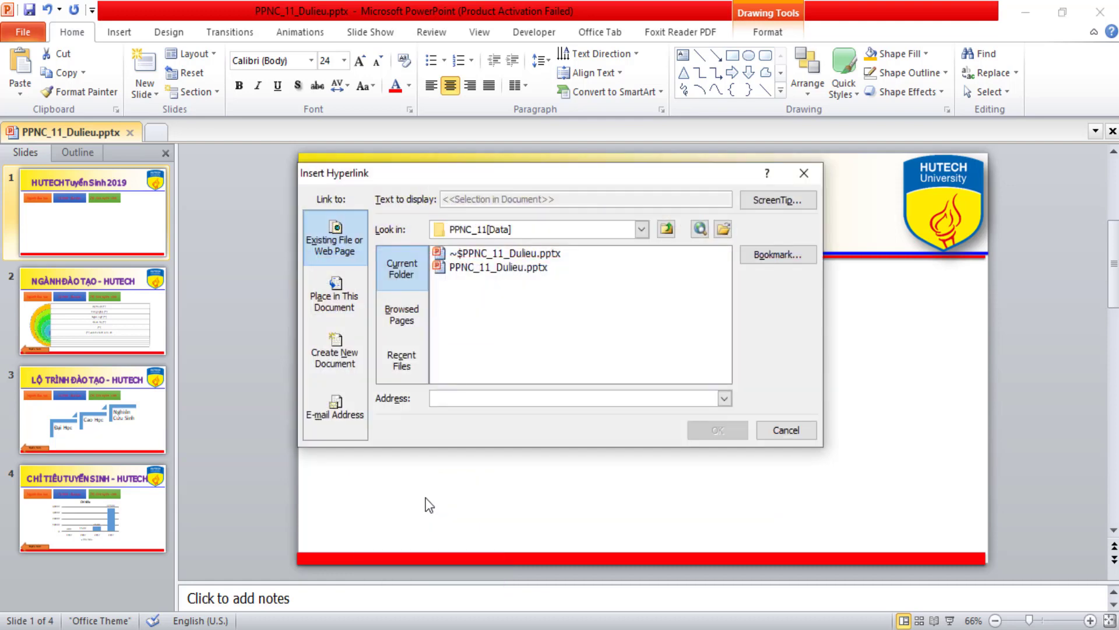
left_click(257, 624)
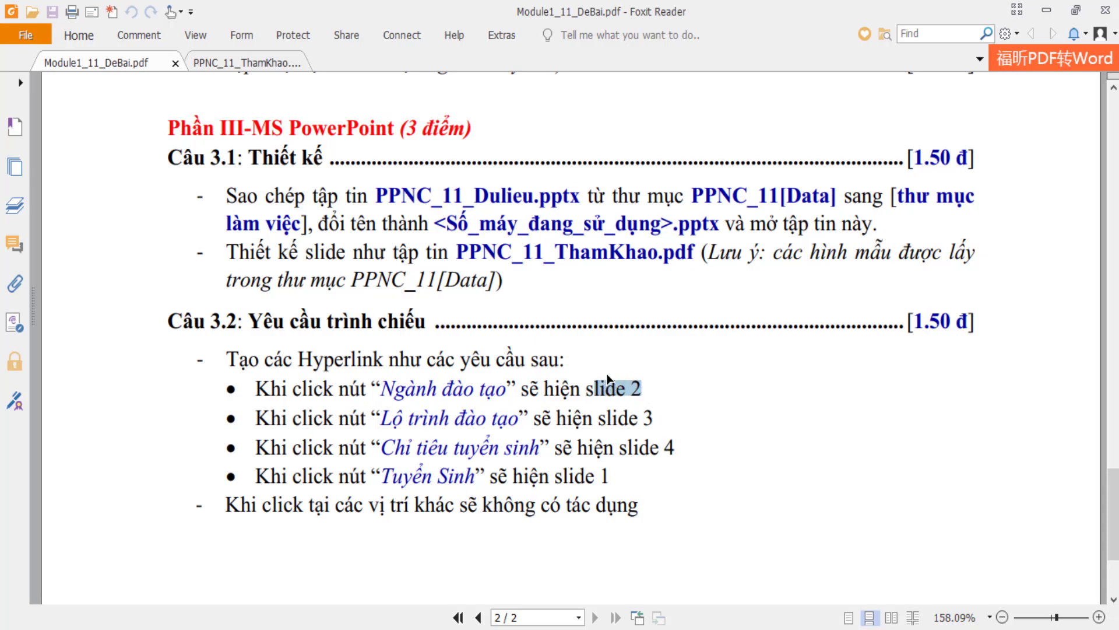
key("alt+Tab")
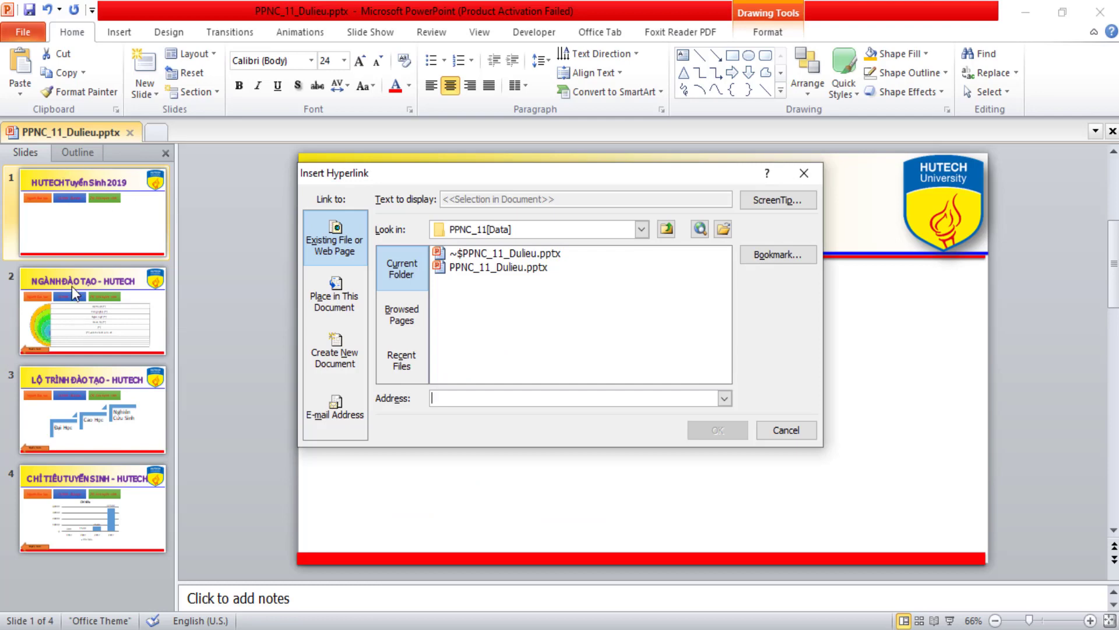
left_click(343, 314)
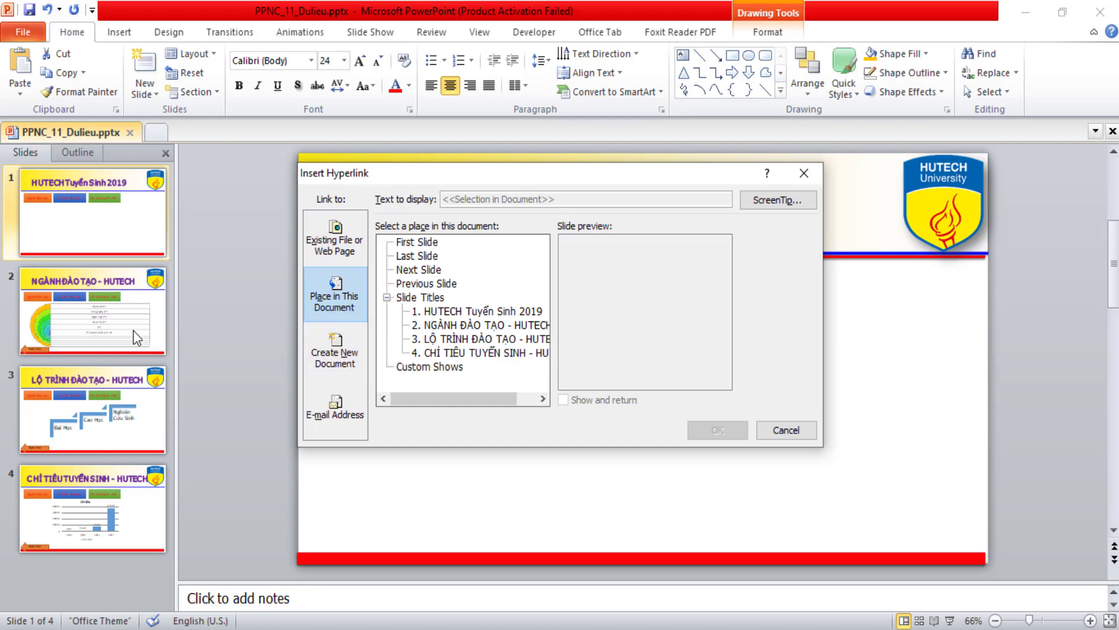
left_click(473, 325)
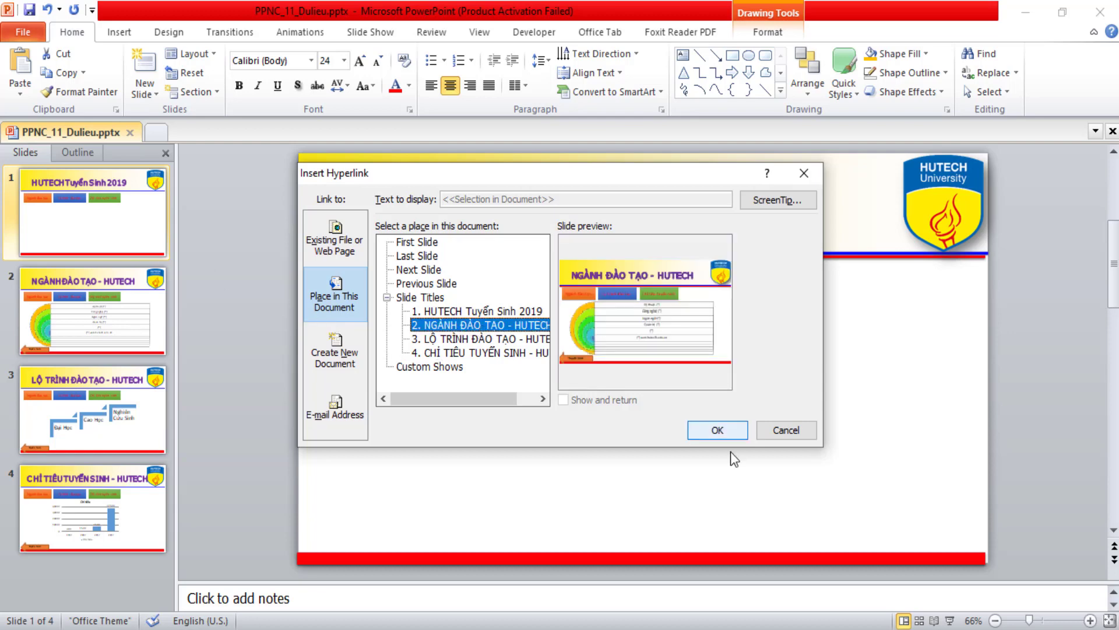
left_click(716, 430)
left_click(718, 438)
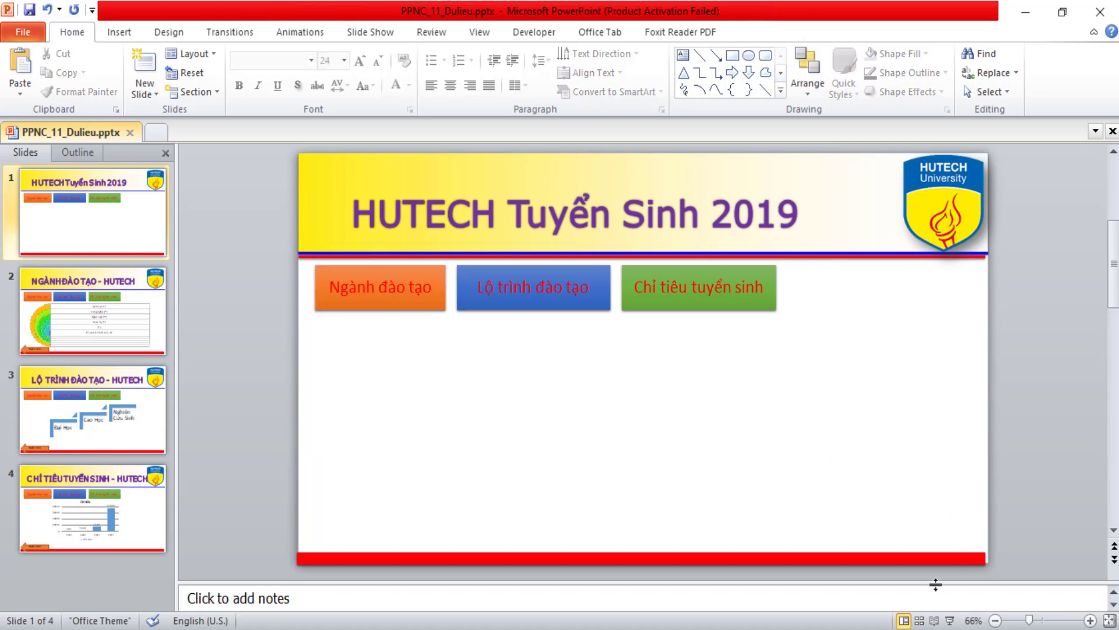
left_click(949, 620)
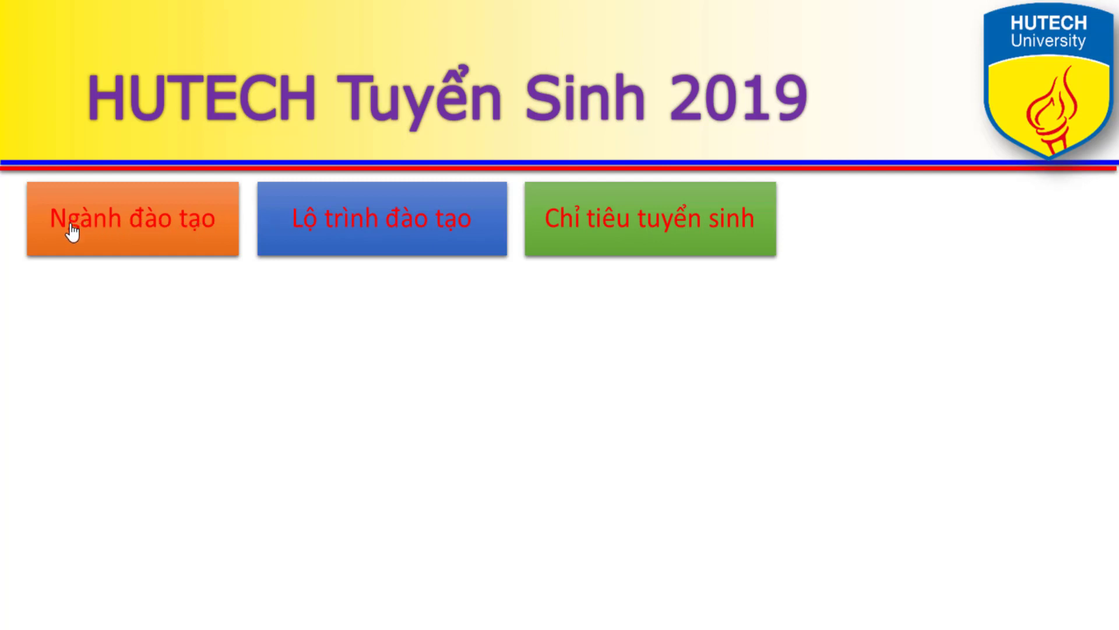
left_click(123, 233)
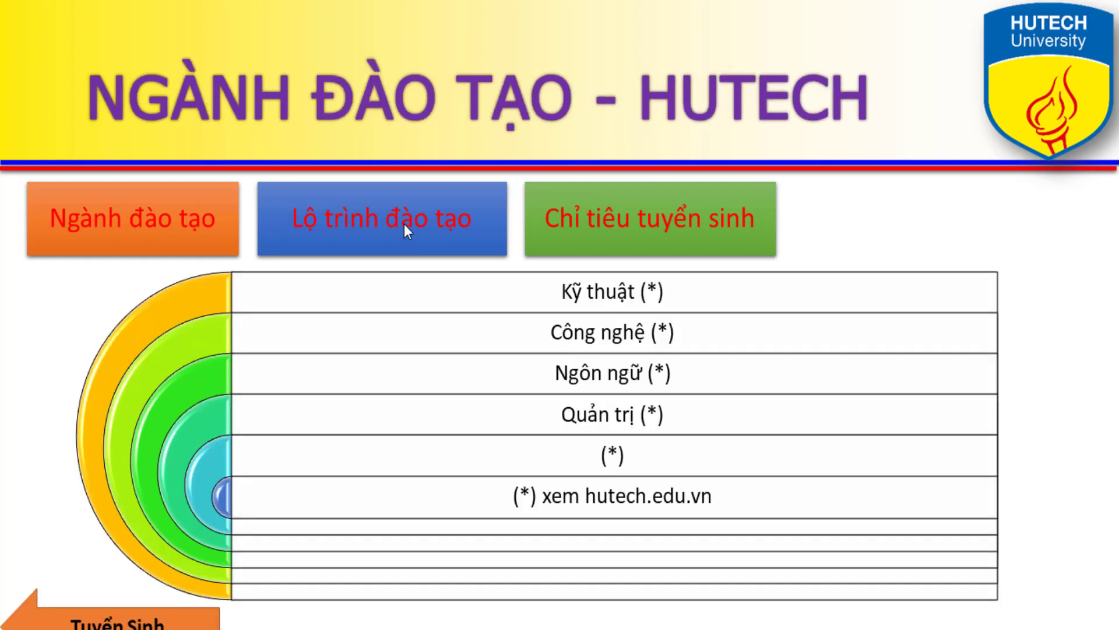
key("Escape")
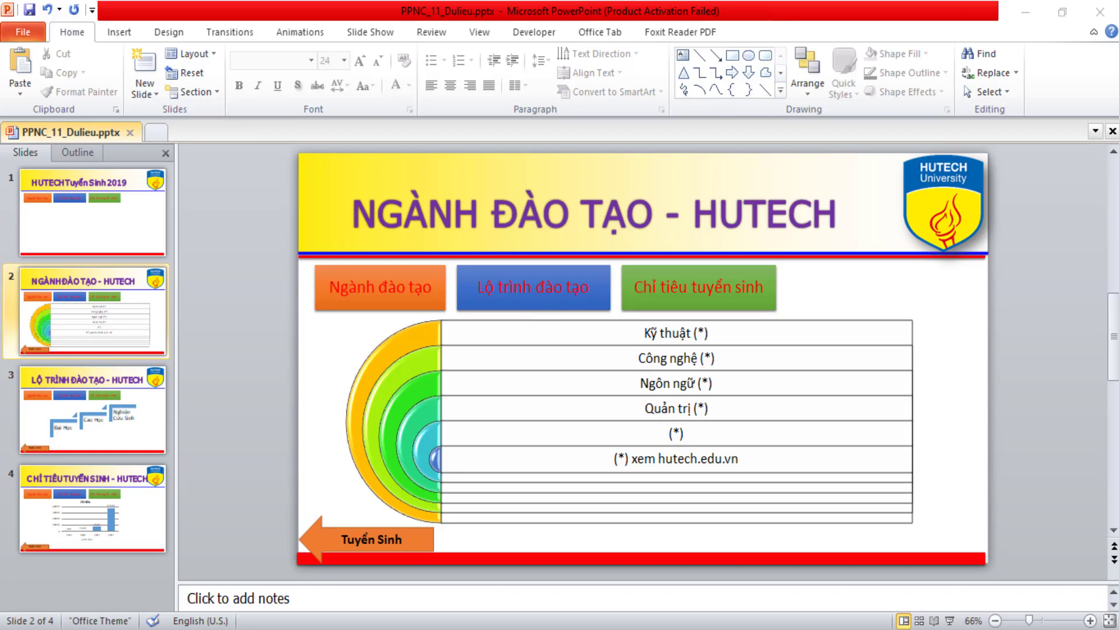
key("alt+Tab")
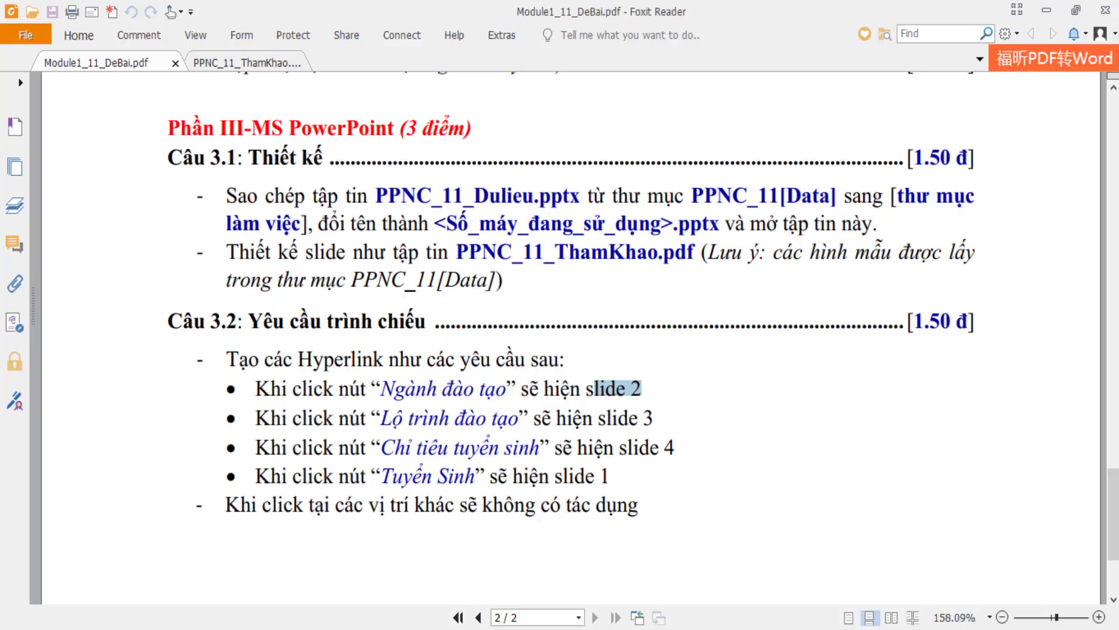
key("alt+Tab")
Hyperlink the blue Lộ trình đào tạo button on slide 1 to slide 3, LỘ TRÌNH ĐÀO TẠO.
left_click(79, 216)
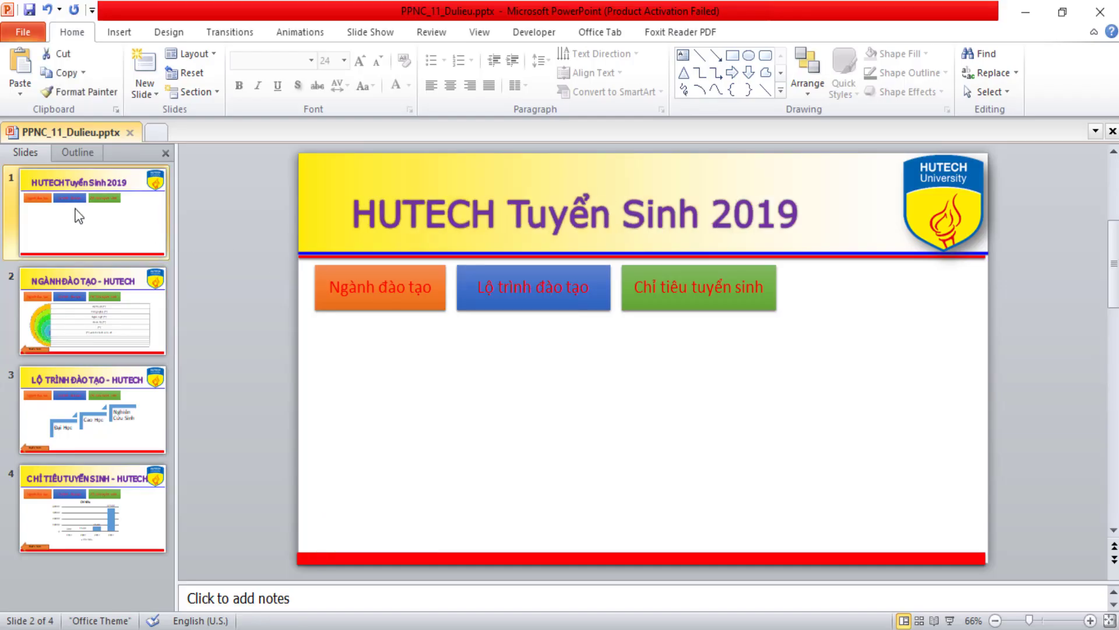
left_click(494, 303)
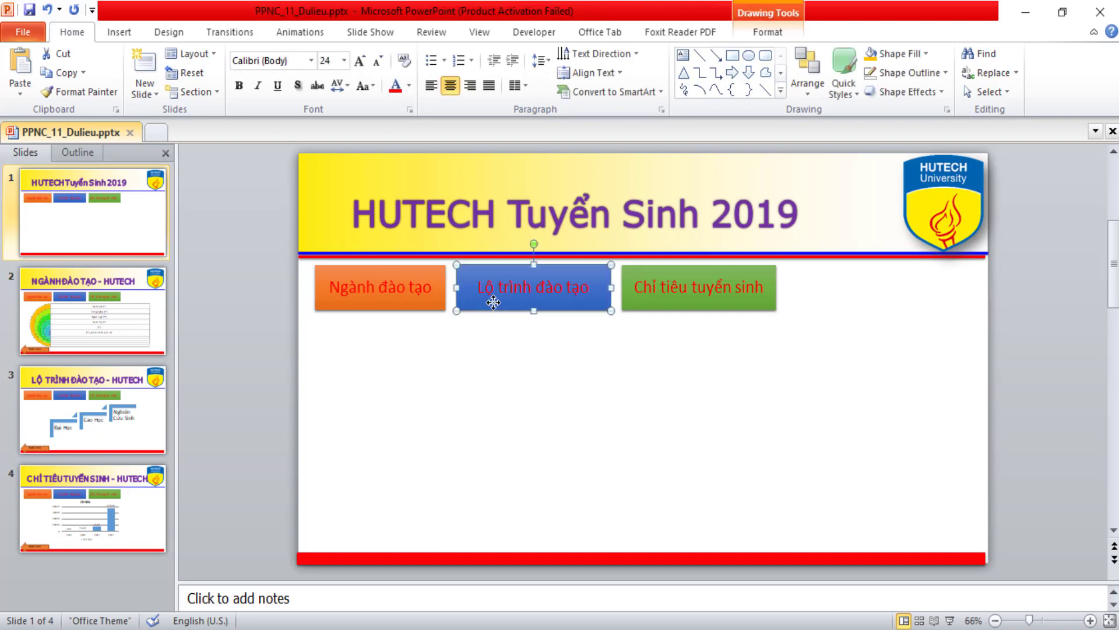
right_click(493, 302)
left_click(544, 499)
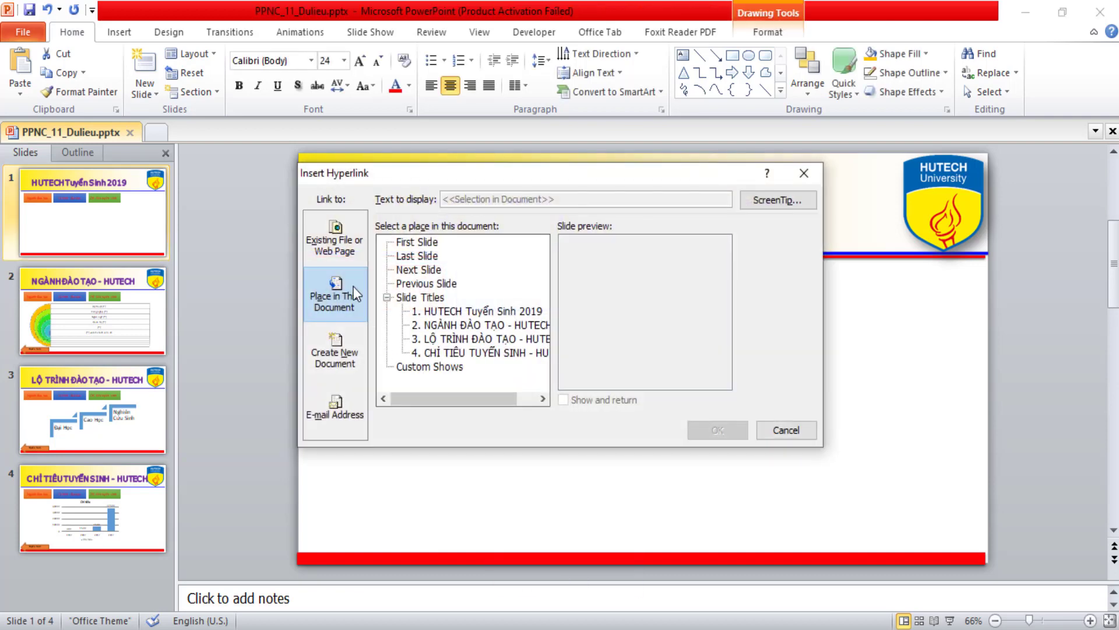
left_click(451, 338)
left_click(717, 429)
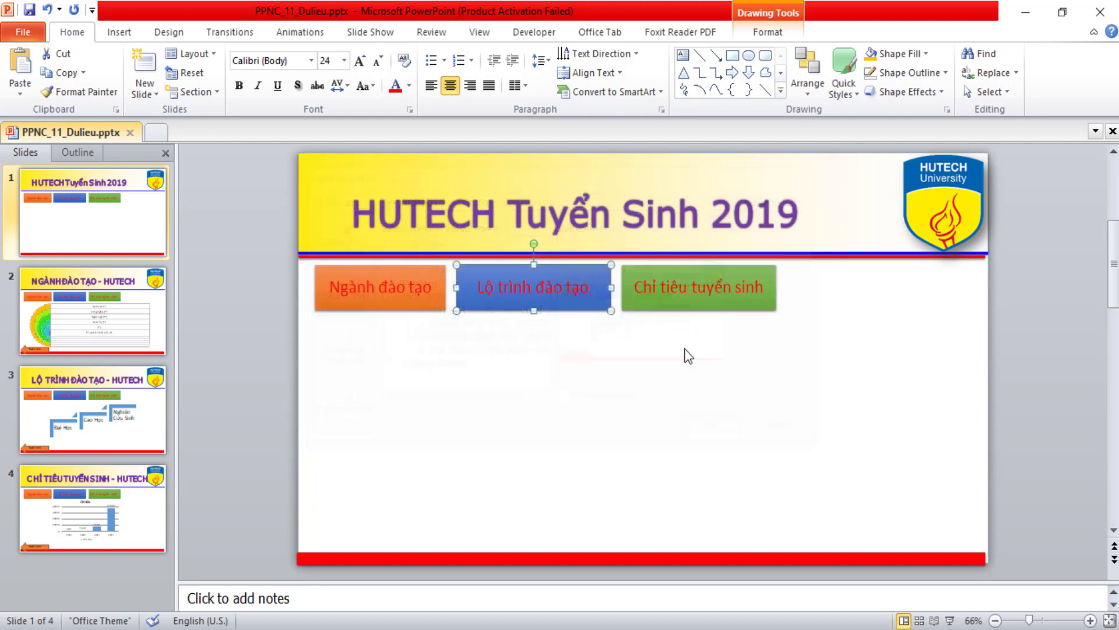
Hyperlink the green Chỉ tiêu tuyển sinh button to slide 4, then start the slide show.
left_click(659, 308)
right_click(659, 307)
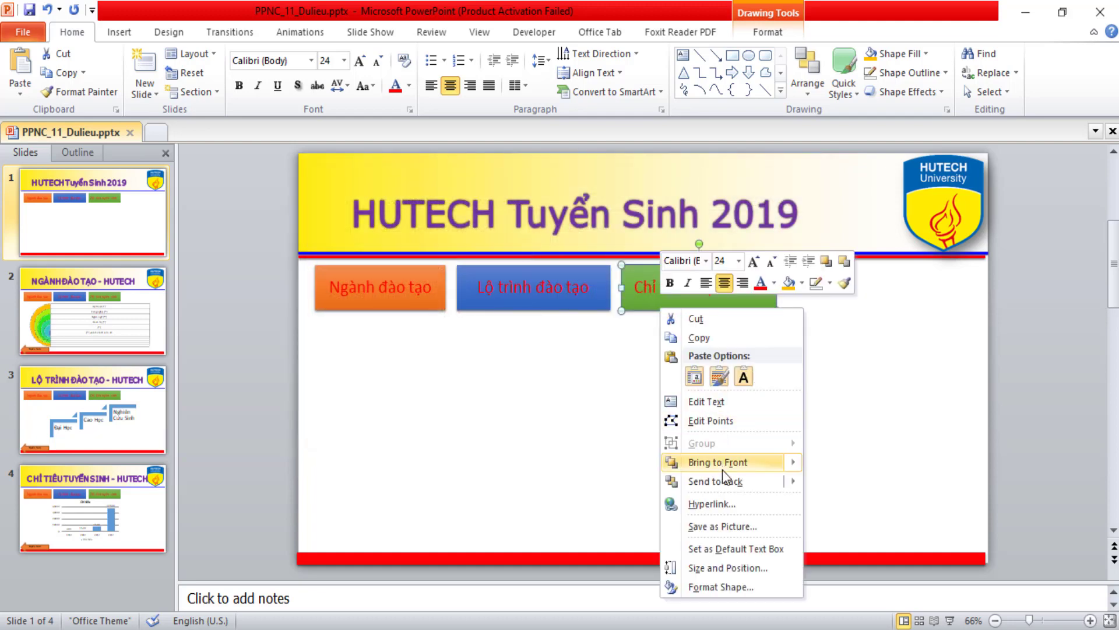
left_click(710, 504)
left_click(461, 352)
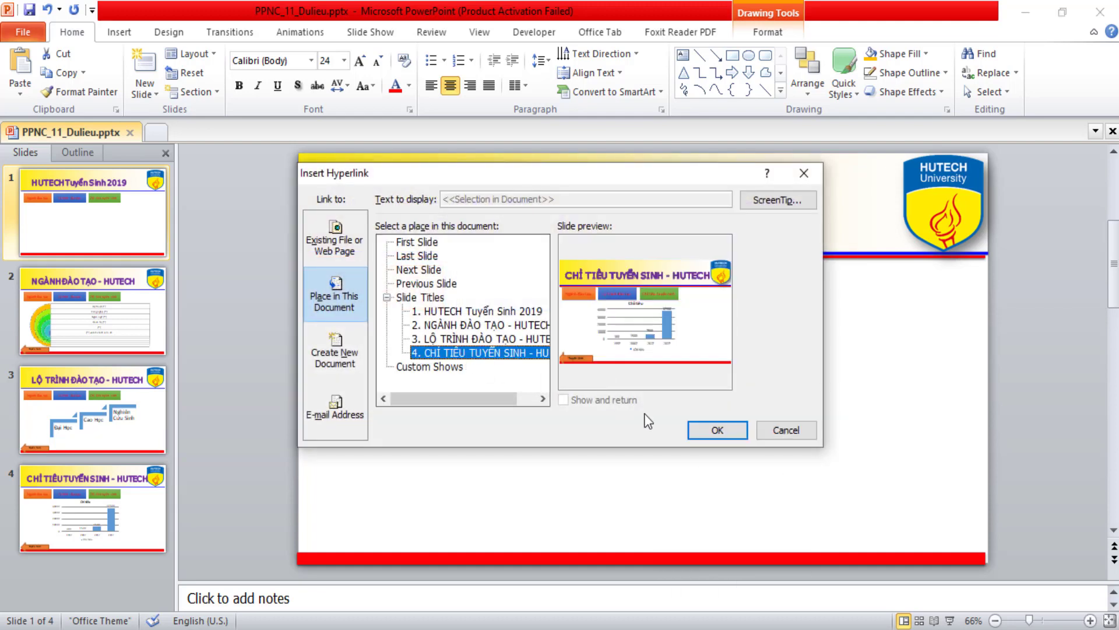
left_click(723, 429)
left_click(718, 468)
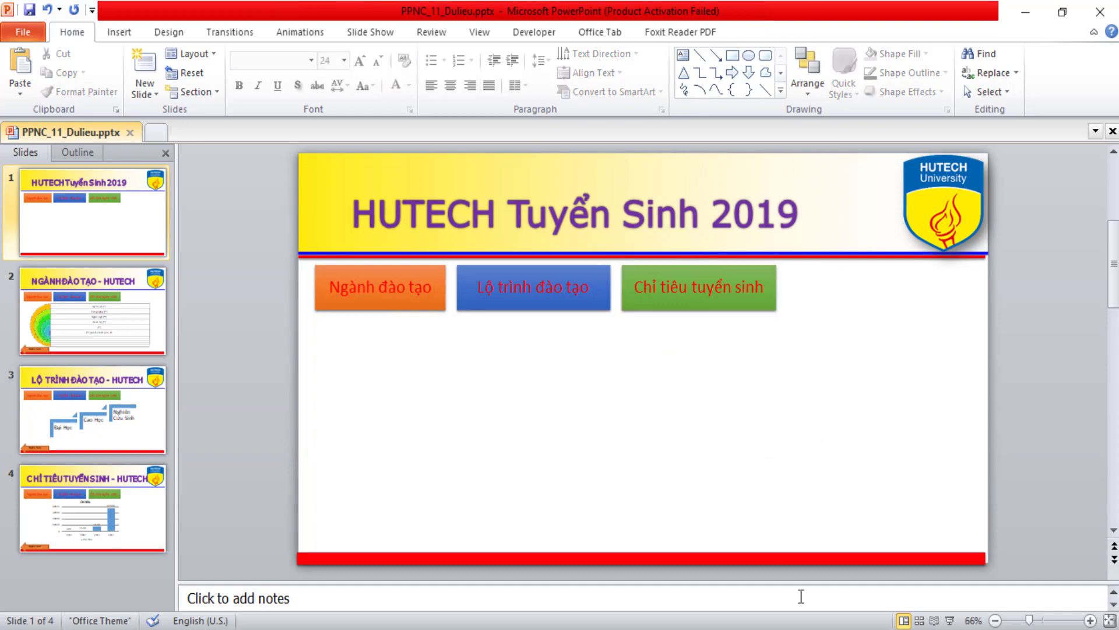
left_click(949, 620)
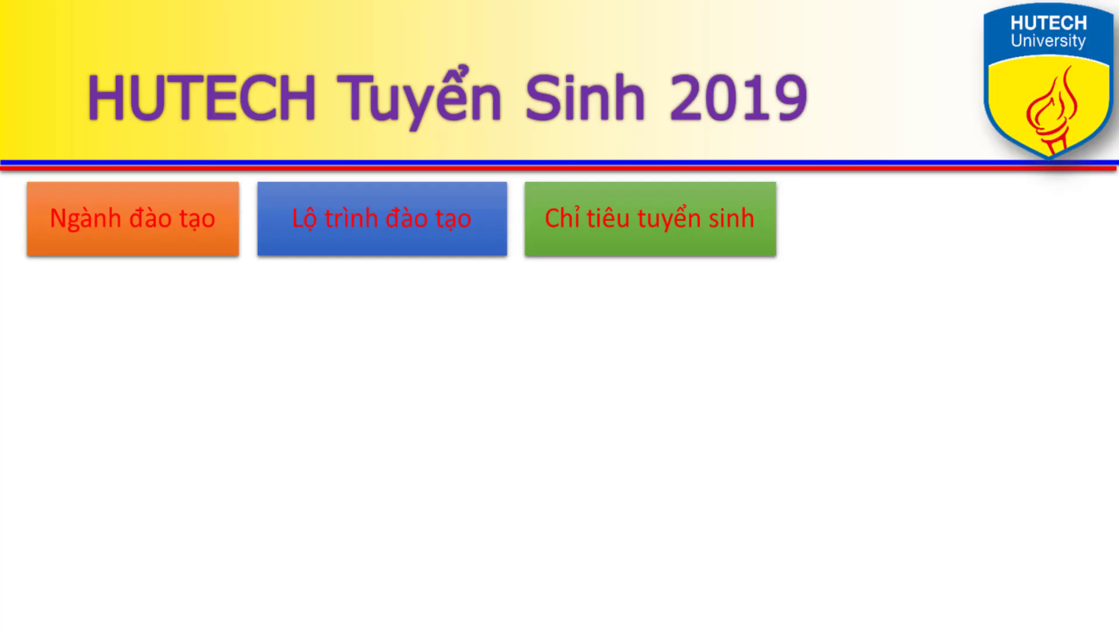
Click Chỉ tiêu tuyển sinh in the show to reach slide 4, then exit with Esc.
left_click(655, 228)
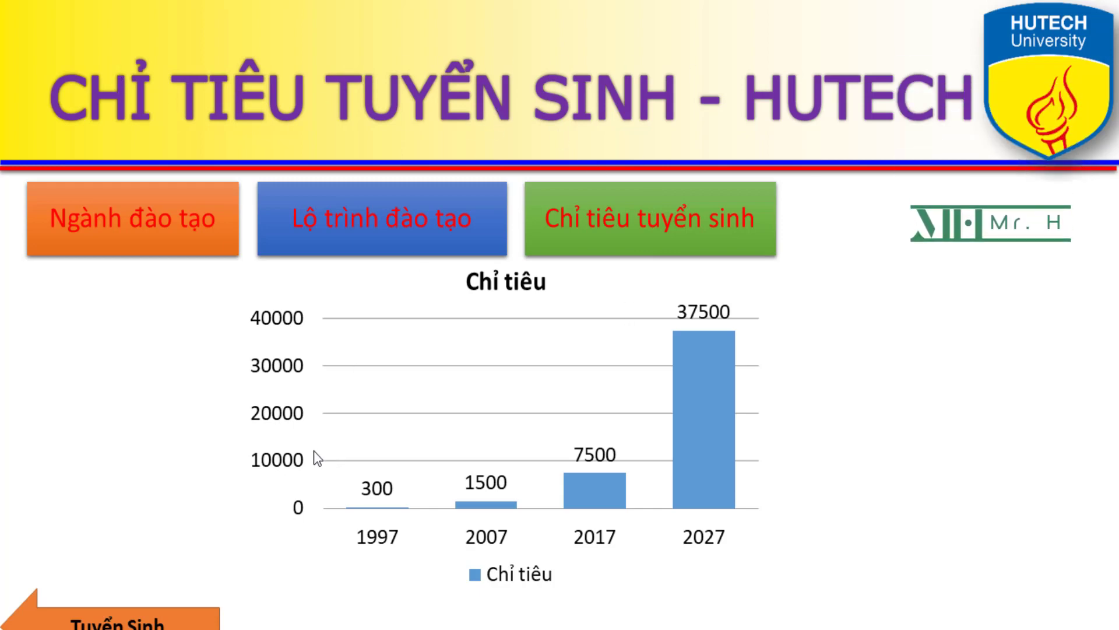
key("Escape")
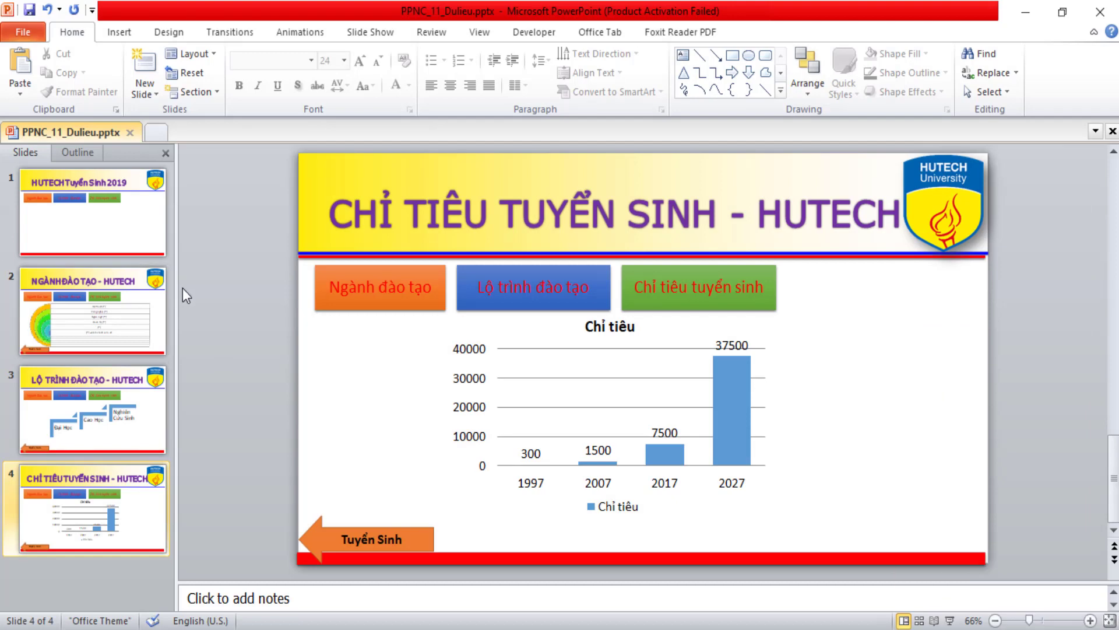
Delete the Ngành đào tạo, Lộ trình đào tạo and Chỉ tiêu tuyển sinh buttons from slide 4.
left_click(90, 302)
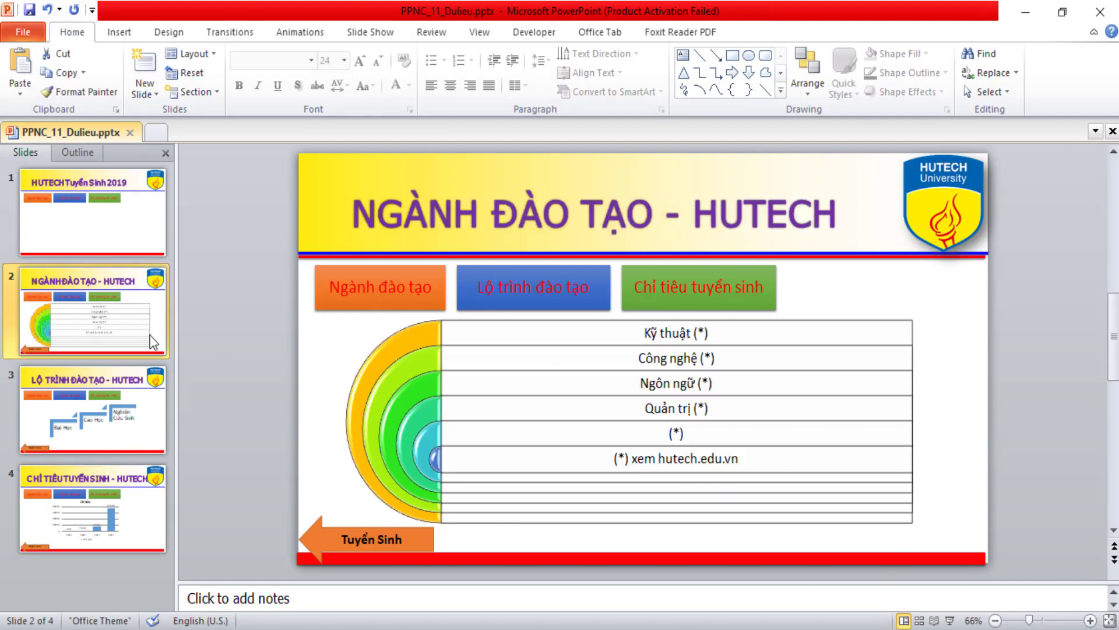
key("Down")
left_click(44, 510)
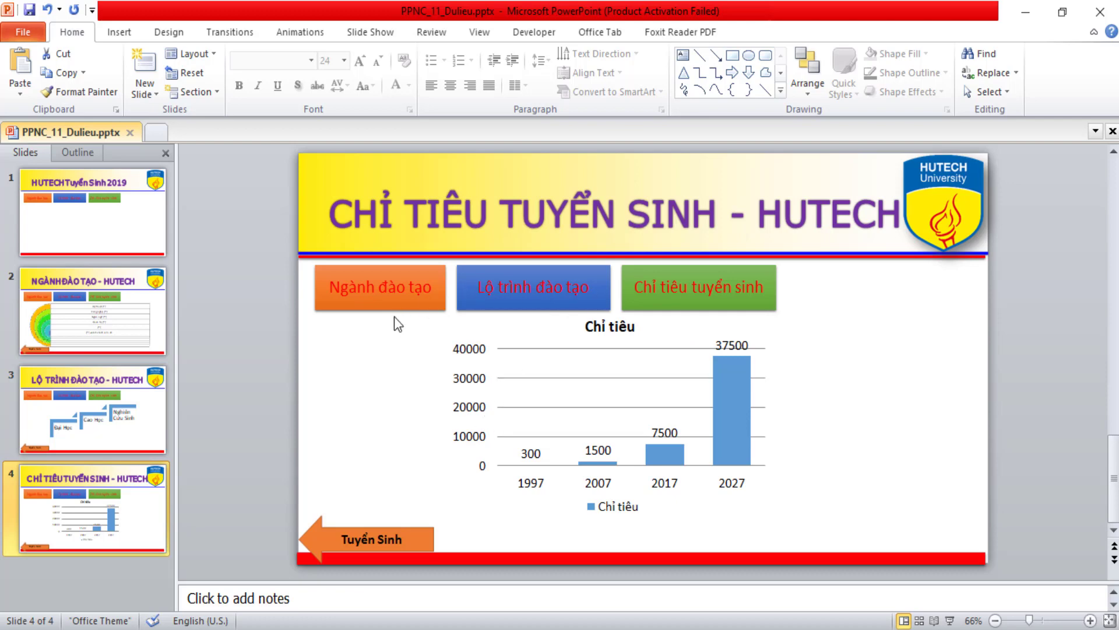
left_click(396, 301)
key("Delete")
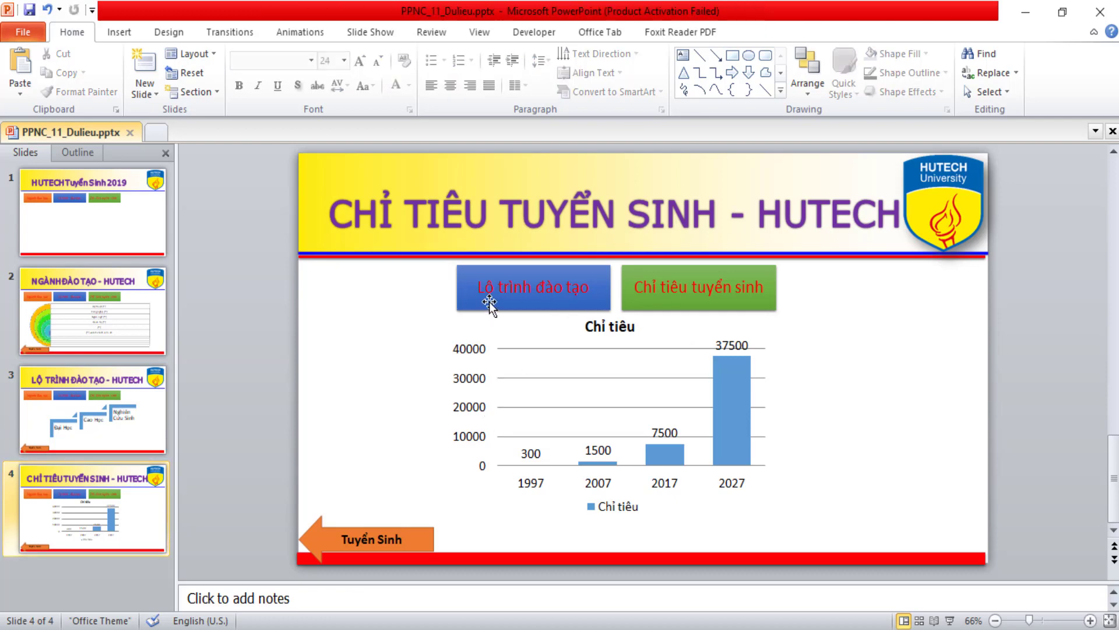
left_click(489, 302)
key("Delete")
left_click(649, 302)
key("Delete")
Delete the three navigation buttons from slide 3.
left_click(102, 417)
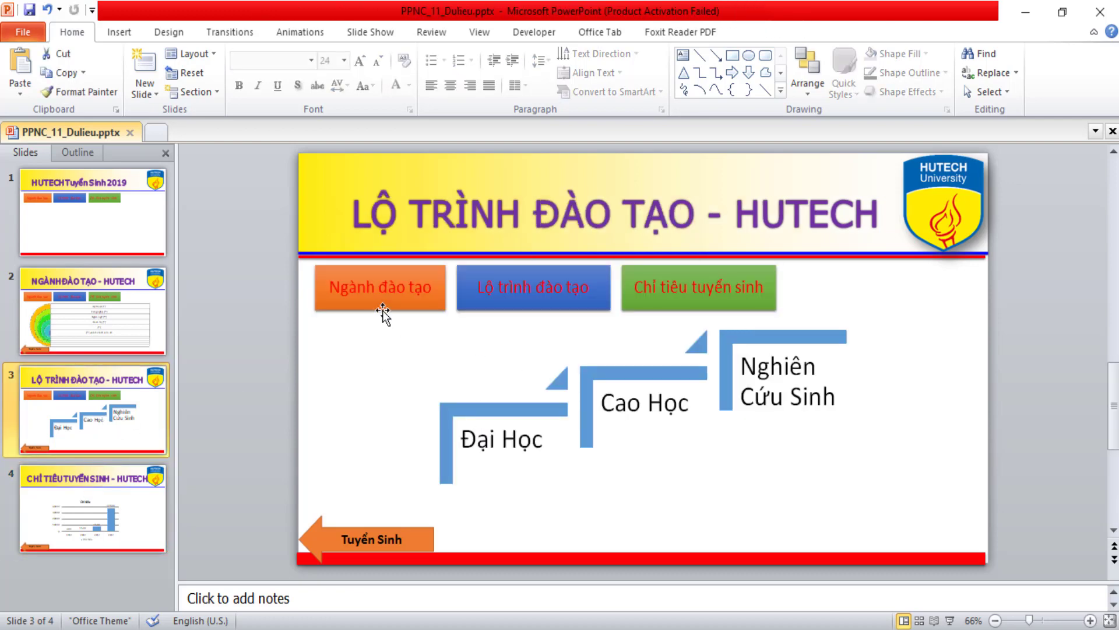
left_click(383, 312)
key("Delete")
left_click(499, 300)
key("Delete")
left_click(636, 299)
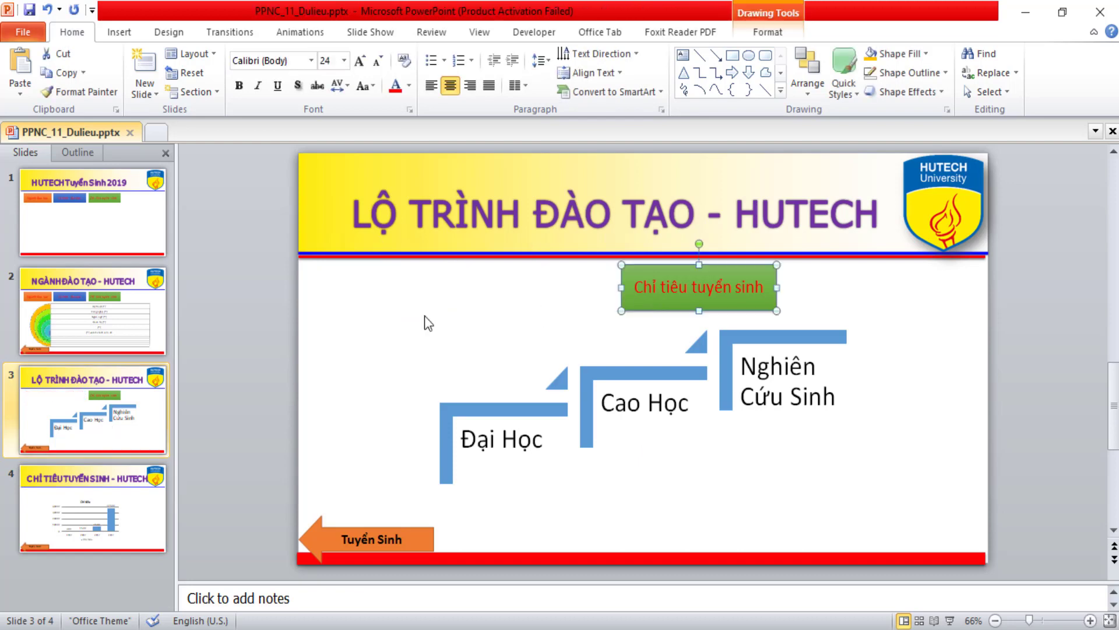
key("Delete")
Delete the three navigation buttons from slide 2.
left_click(129, 309)
left_click(385, 300)
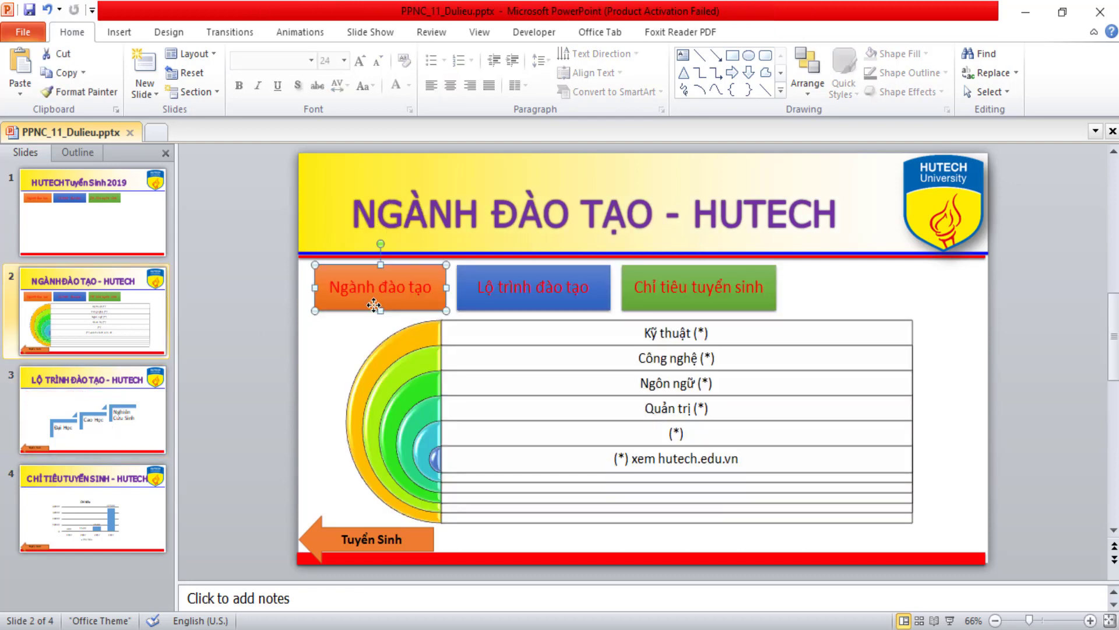
key("Delete")
left_click(538, 301)
key("Delete")
left_click(647, 304)
key("Delete")
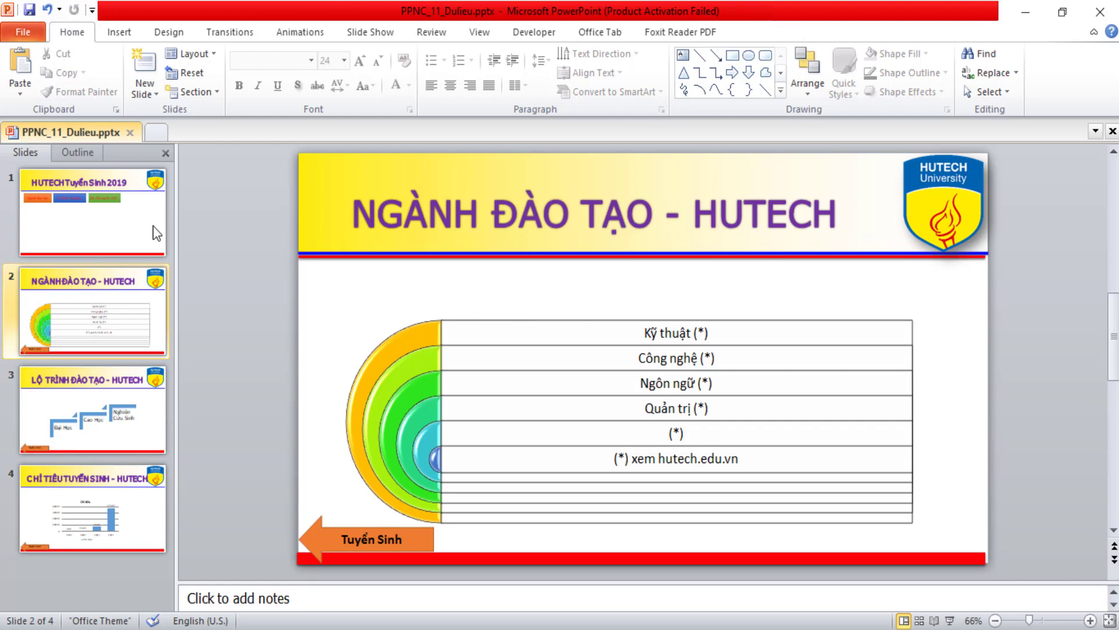
left_click(156, 233)
left_click(361, 304)
Copy slide 1's Ngành đào tạo, Lộ trình đào tạo and Chỉ tiêu tuyển sinh buttons and paste them onto slides 2, 3 and 4.
left_click(525, 303, "shift")
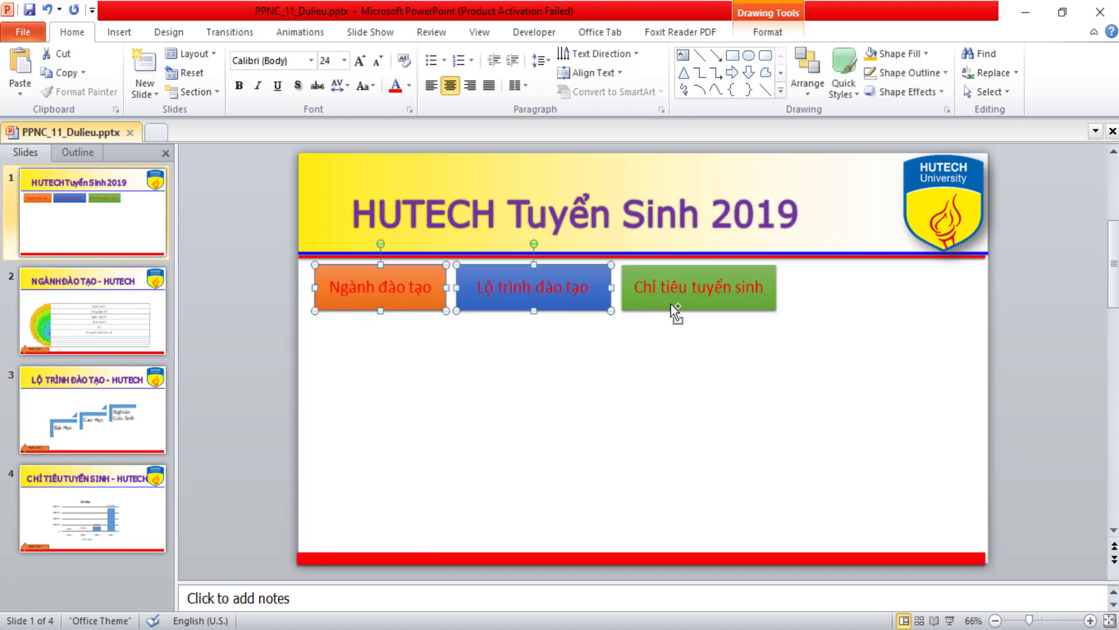
left_click(672, 304, "shift")
right_click(681, 304)
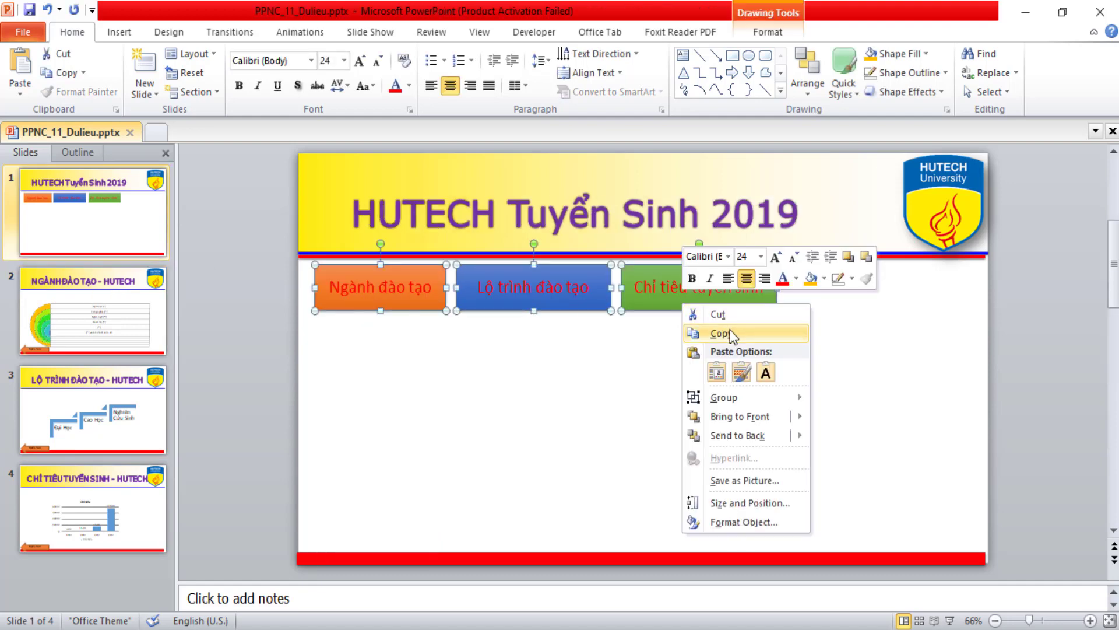
left_click(721, 333)
left_click(124, 315)
key("ctrl+v")
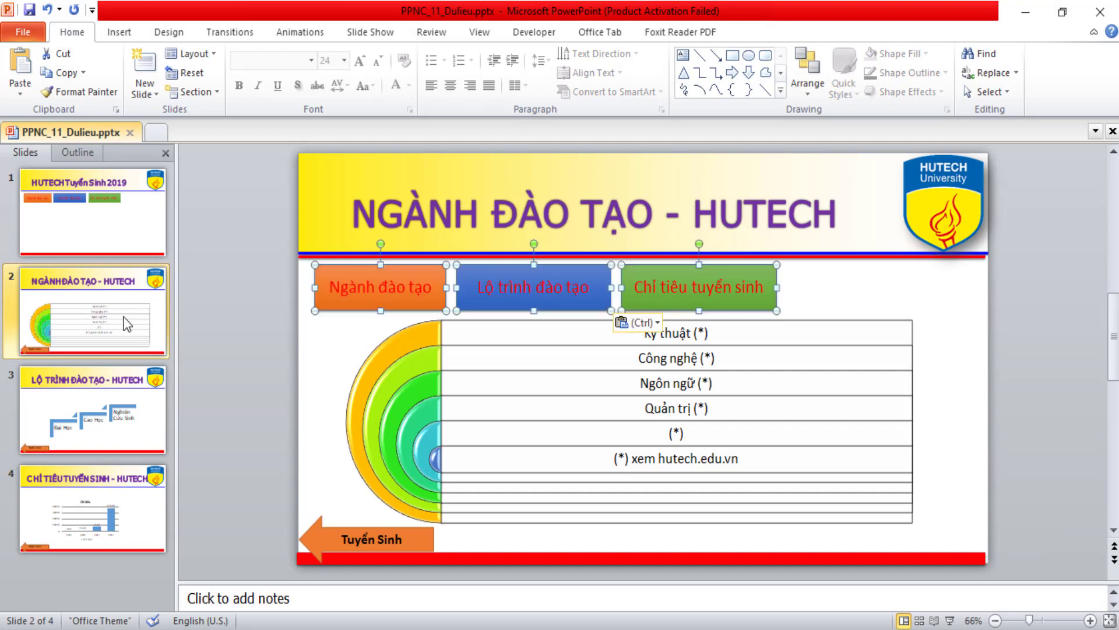
left_click(76, 394)
key("ctrl+v")
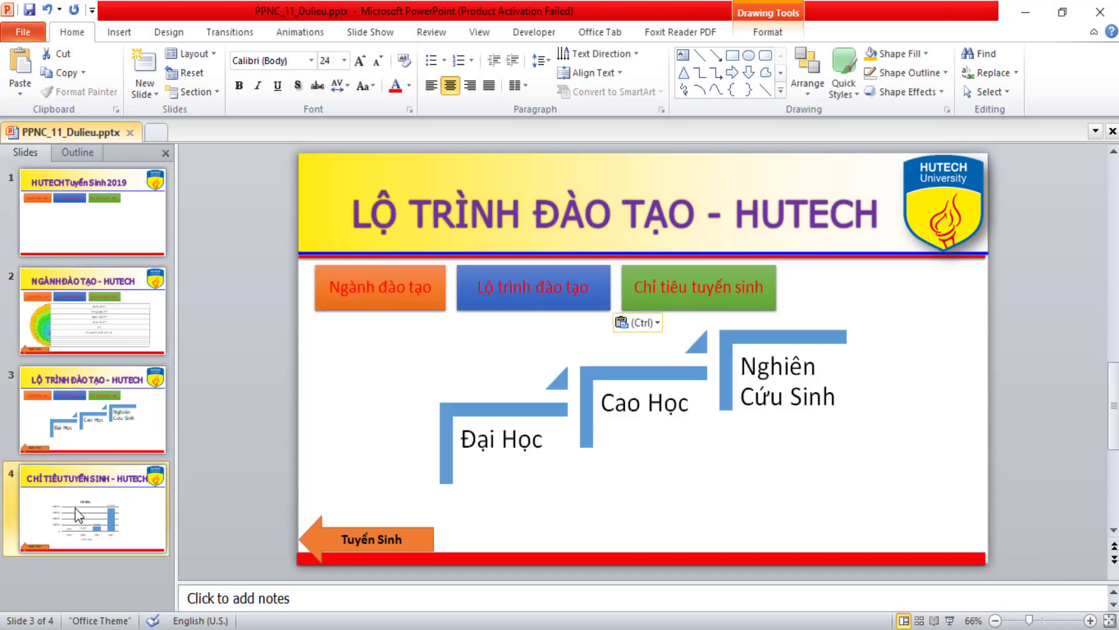
left_click(78, 516)
key("ctrl+v")
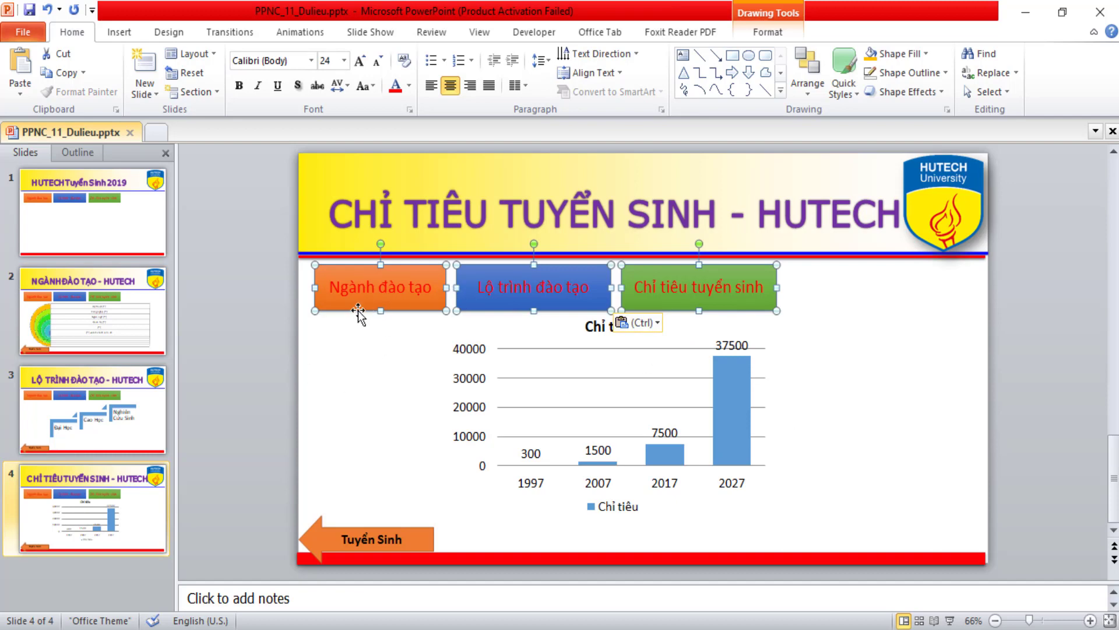
left_click(839, 361)
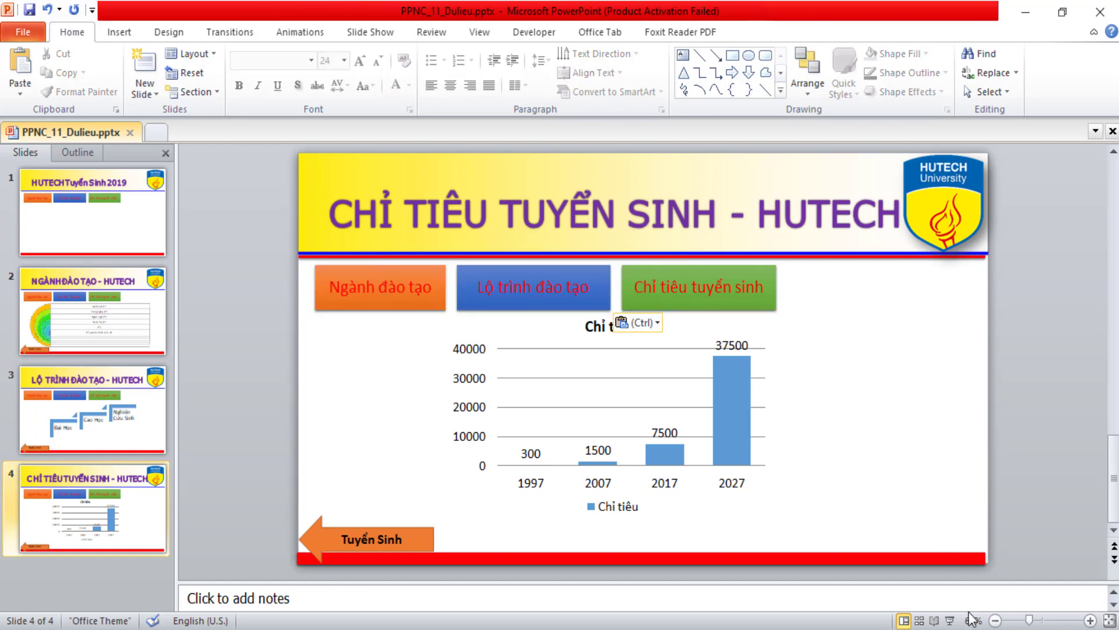
In a slide show from slide 1, verify Lộ trình, Chỉ tiêu and Ngành đào tạo jump to slides 3, 4 and 2.
left_click(949, 620)
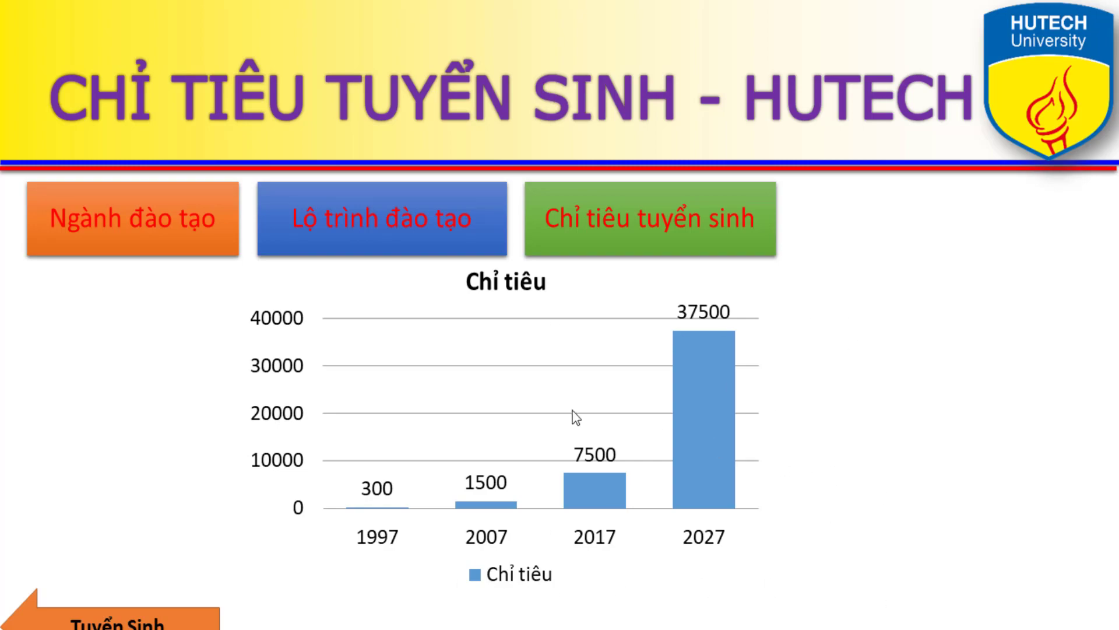
key("Escape")
left_click(58, 243)
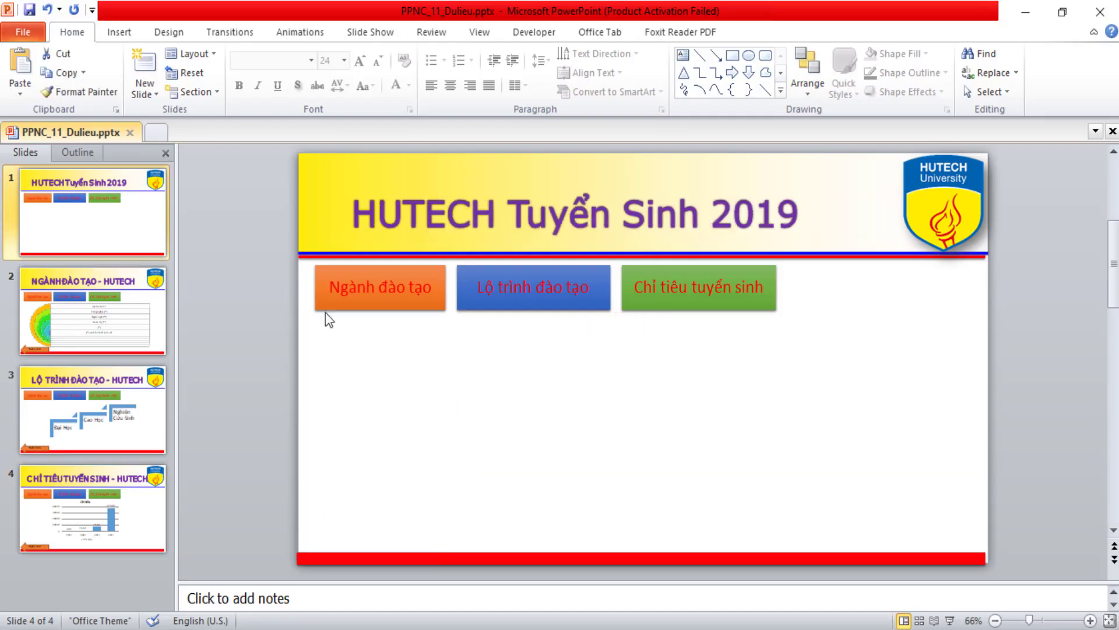
left_click(950, 621)
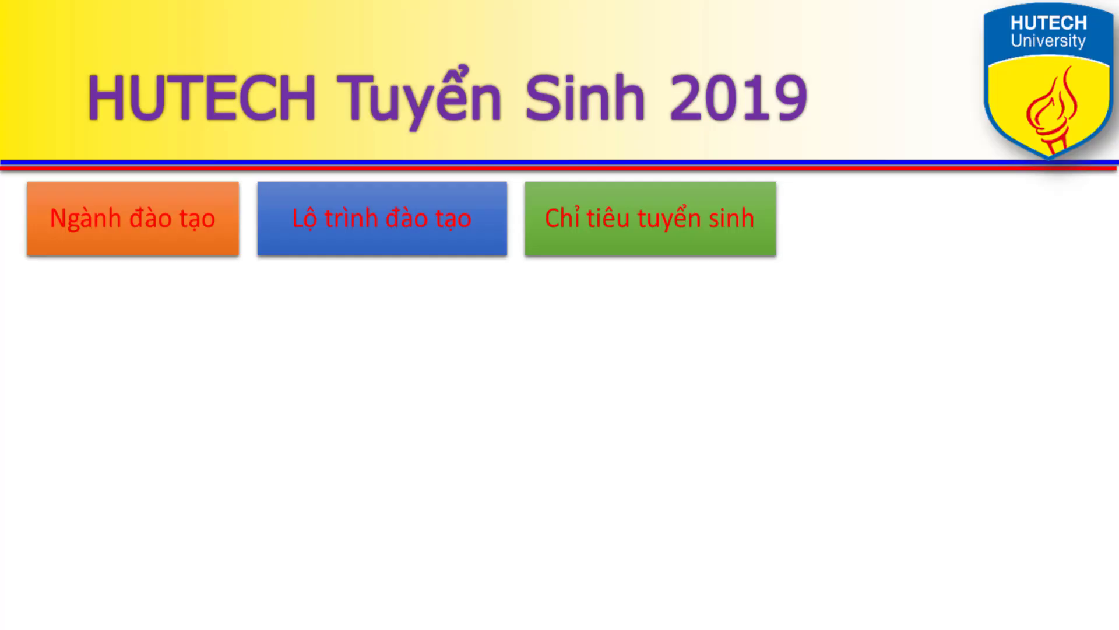
left_click(383, 237)
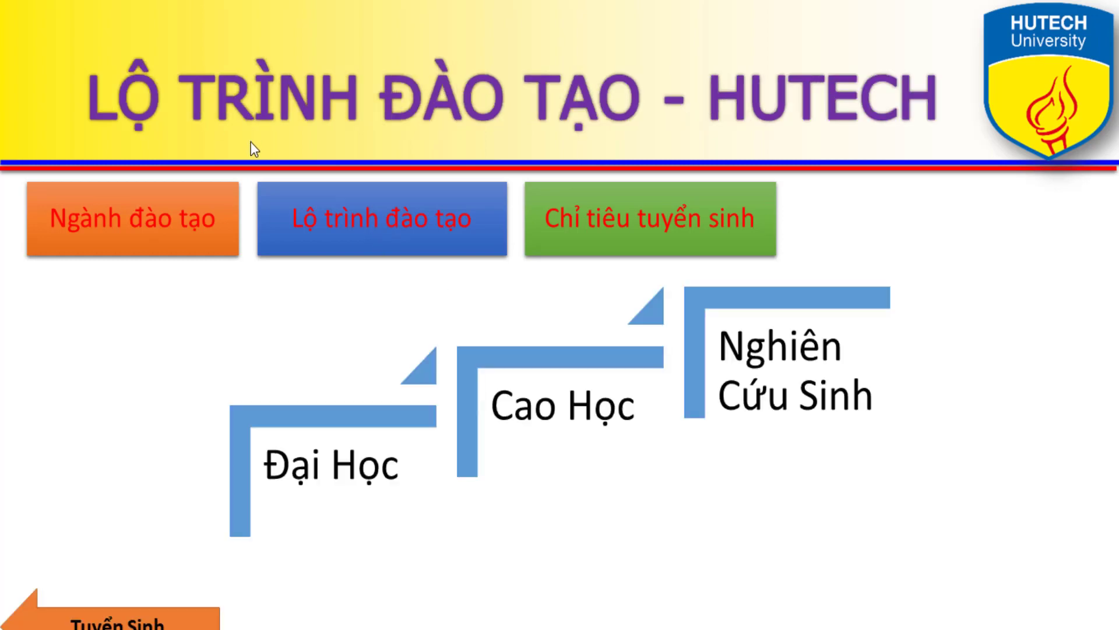
left_click(623, 232)
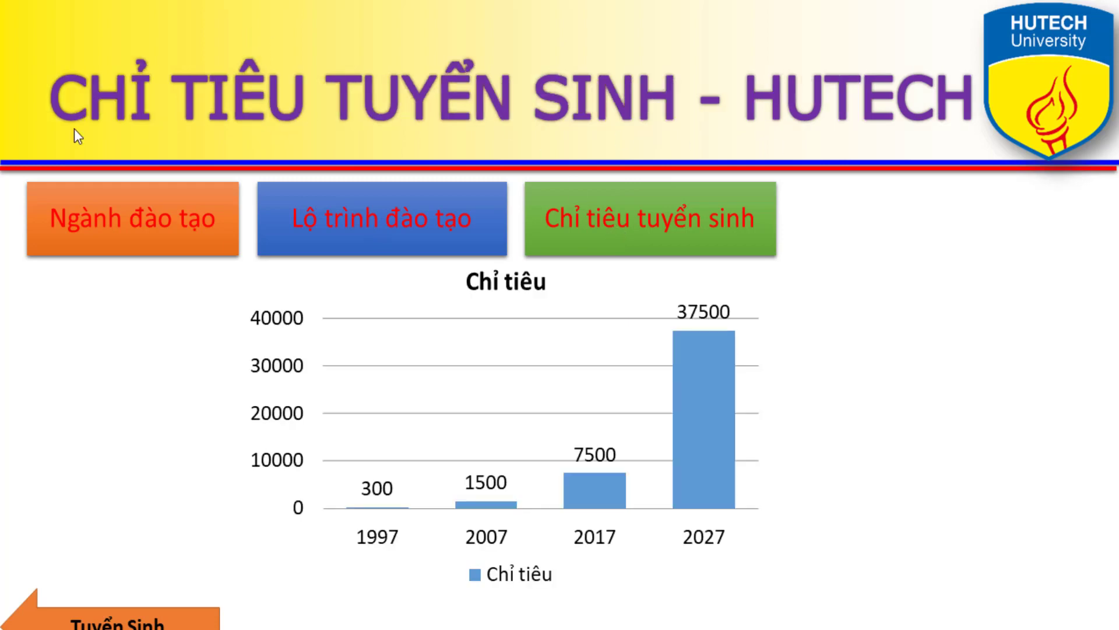
left_click(87, 236)
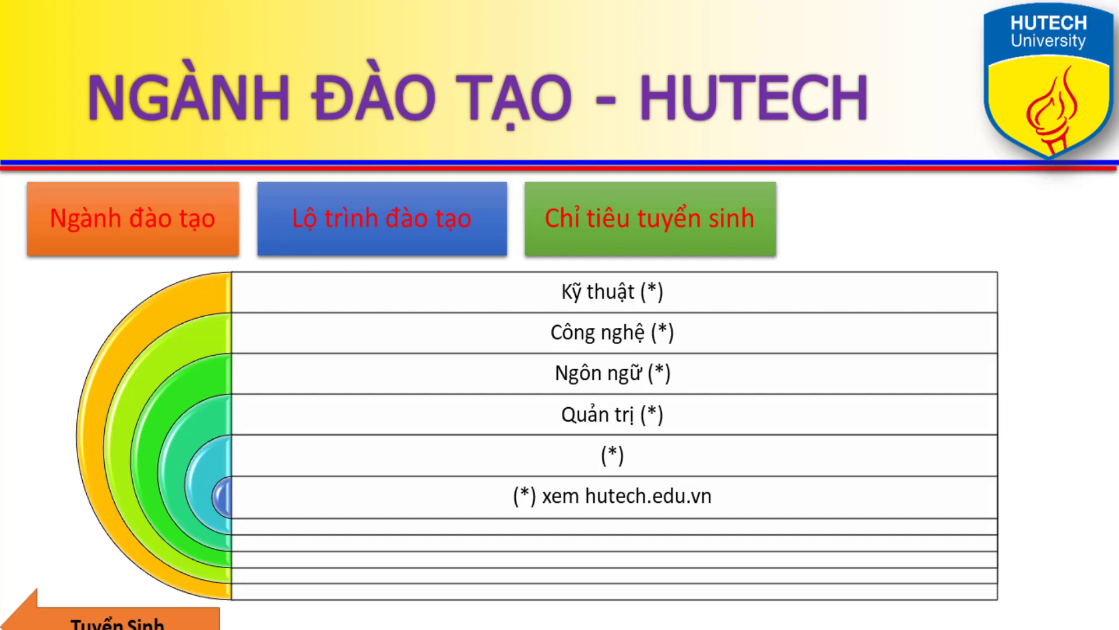
key("Escape")
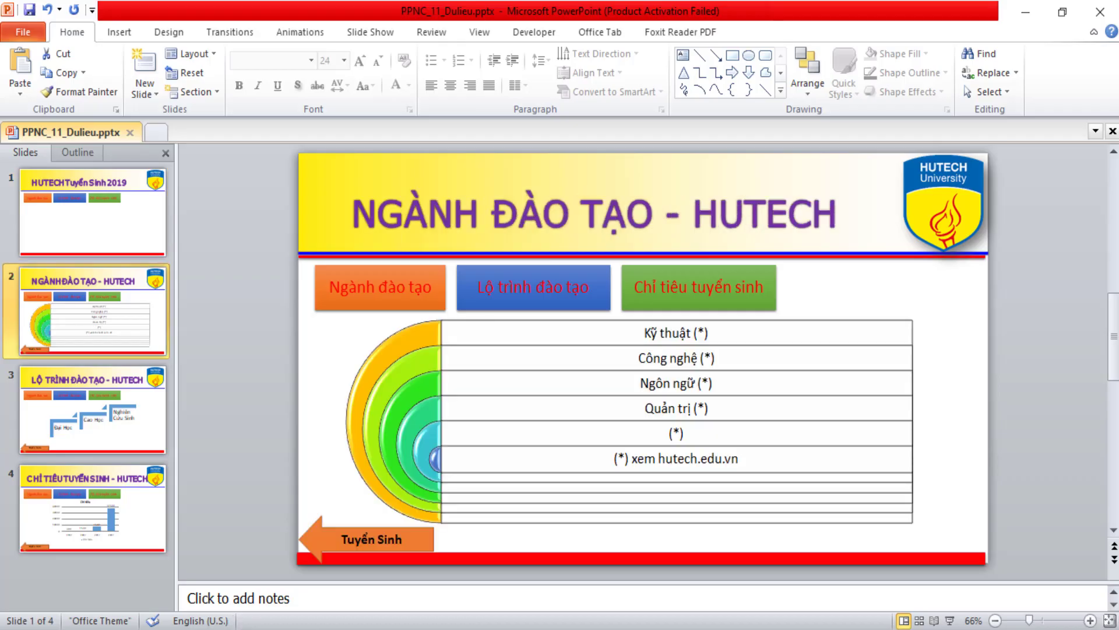
key("alt+Tab")
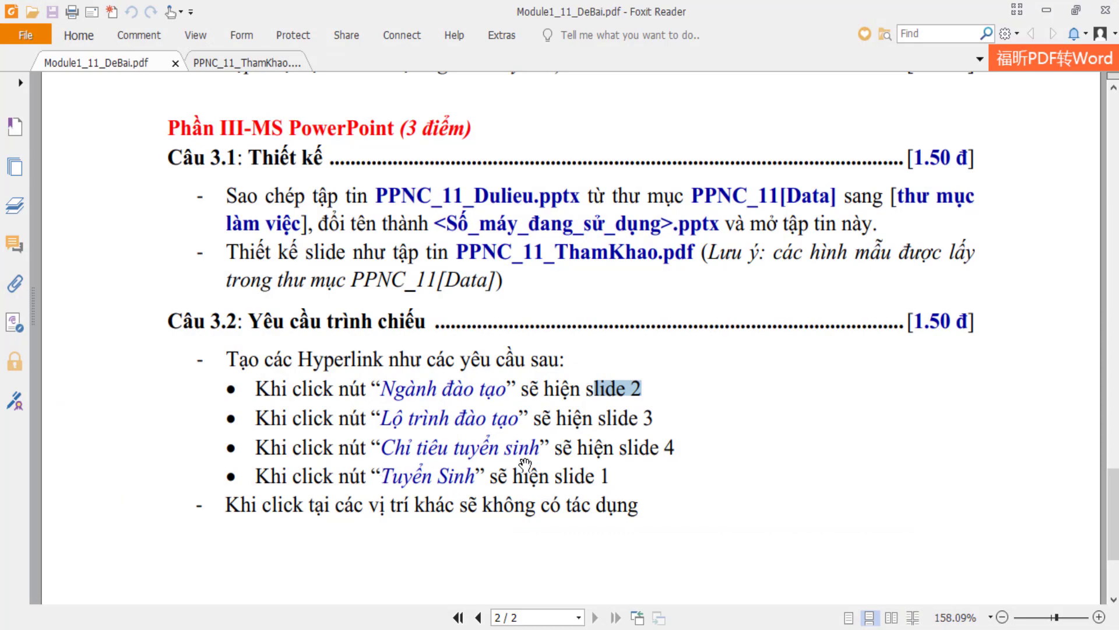
Give slide 2's Tuyển Sinh arrow a Place in This Document link to '1. HUTECH Tuyển Sinh 2019'.
key("alt+Tab")
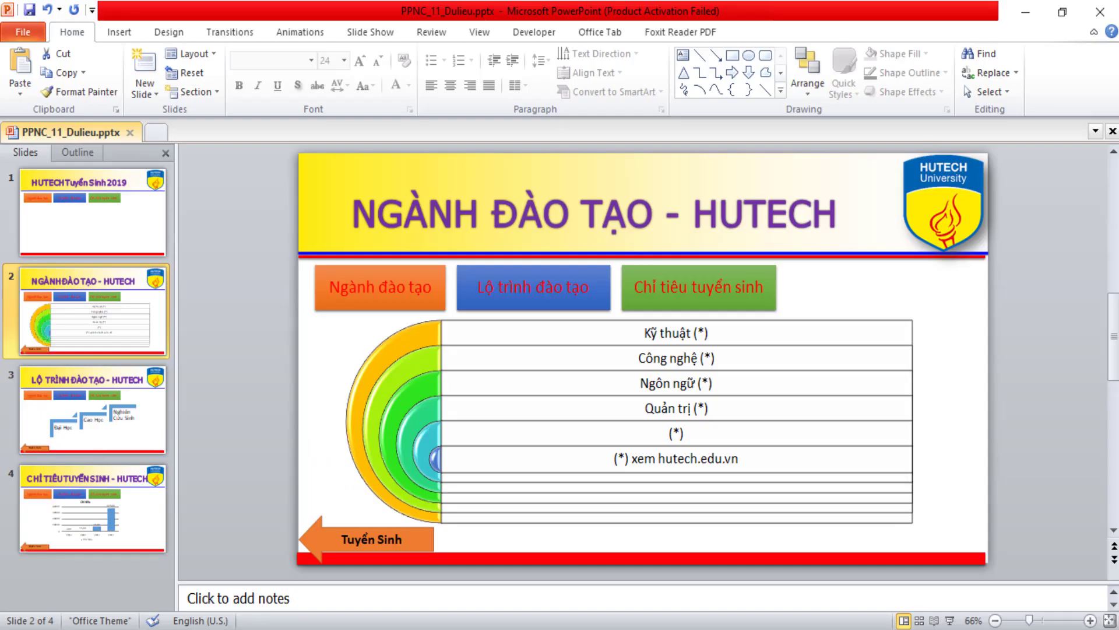
left_click(81, 240)
left_click(81, 313)
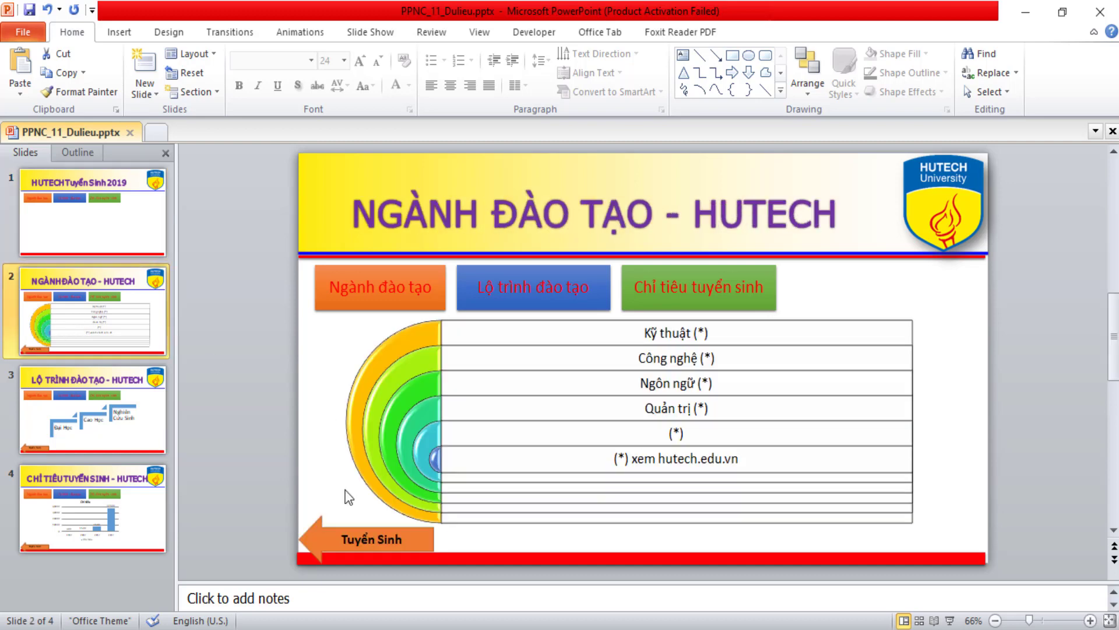
left_click(334, 548)
right_click(333, 547)
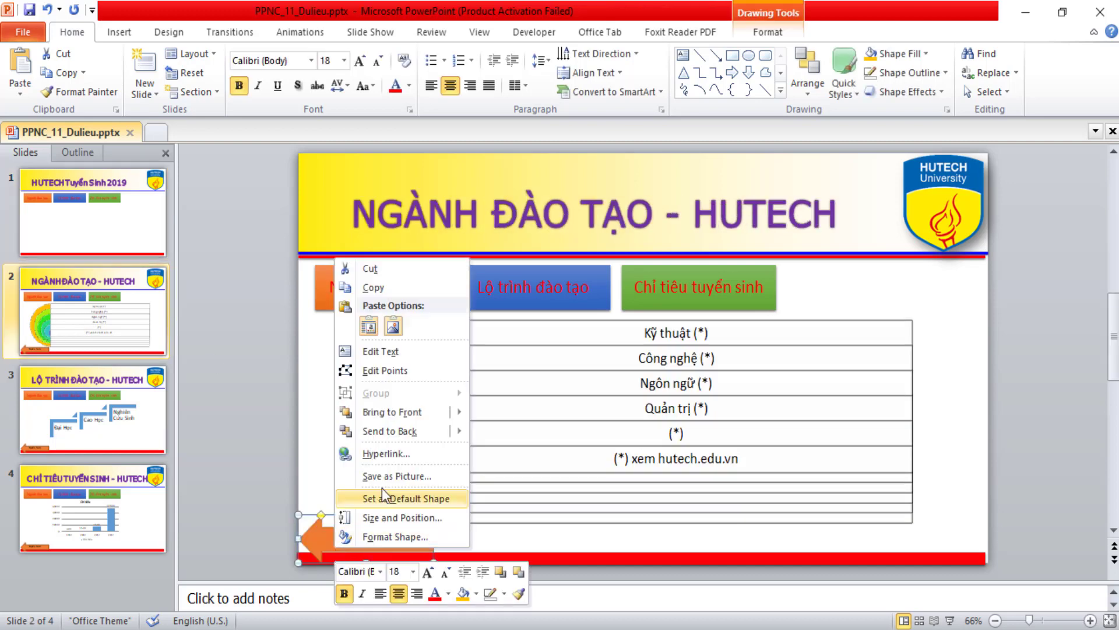
left_click(390, 447)
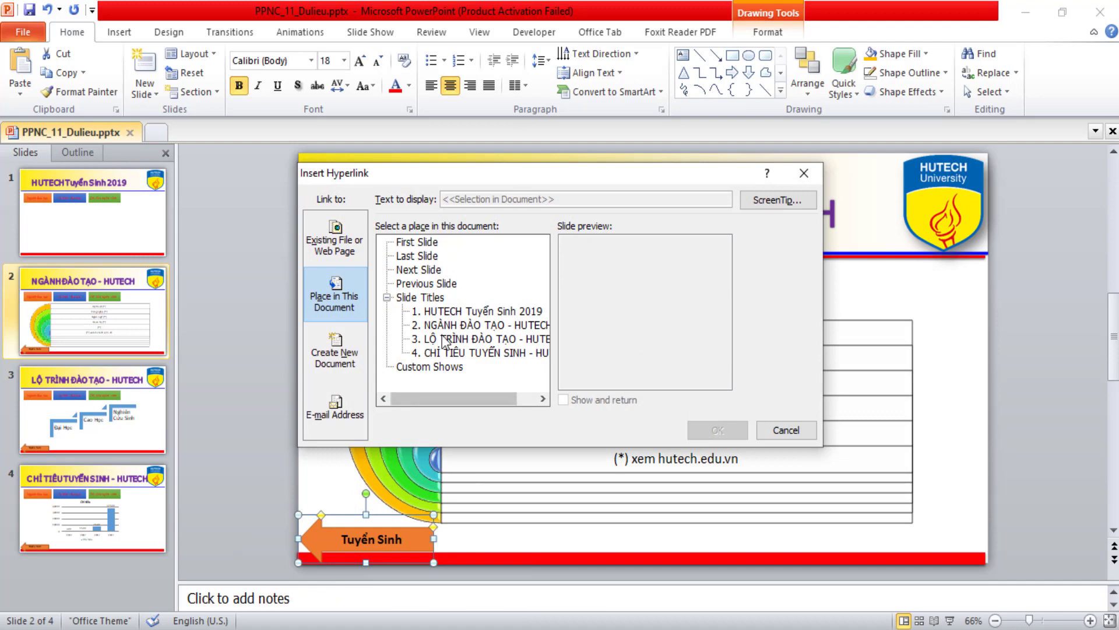
left_click(425, 313)
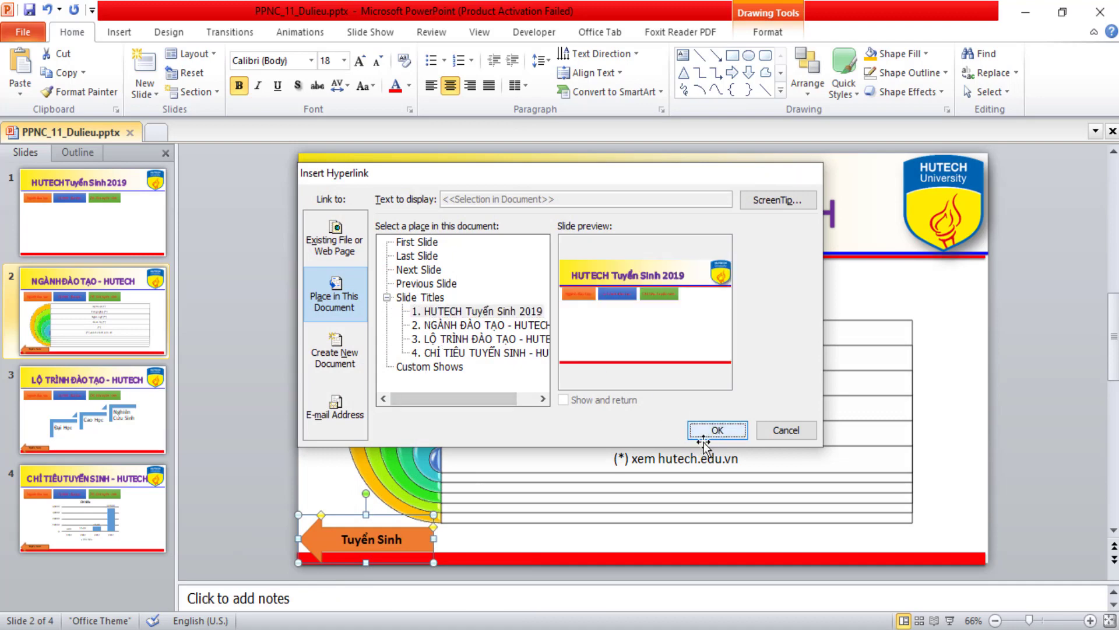
left_click(707, 430)
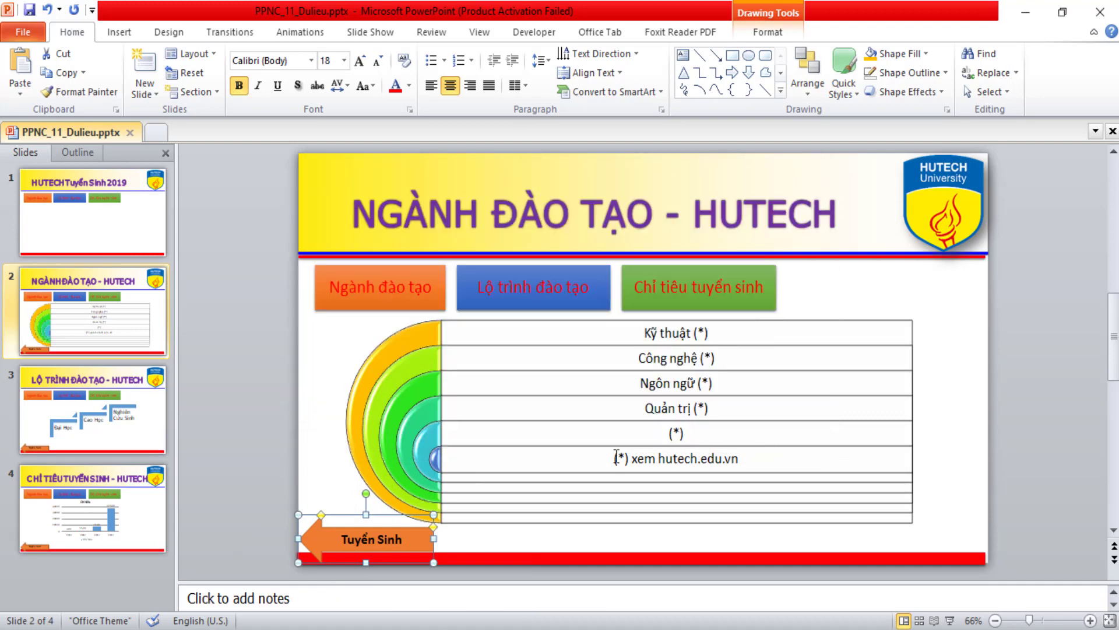
Copy slide 2's linked Tuyển Sinh arrow and use it to replace slide 3's unlinked arrow.
right_click(331, 538)
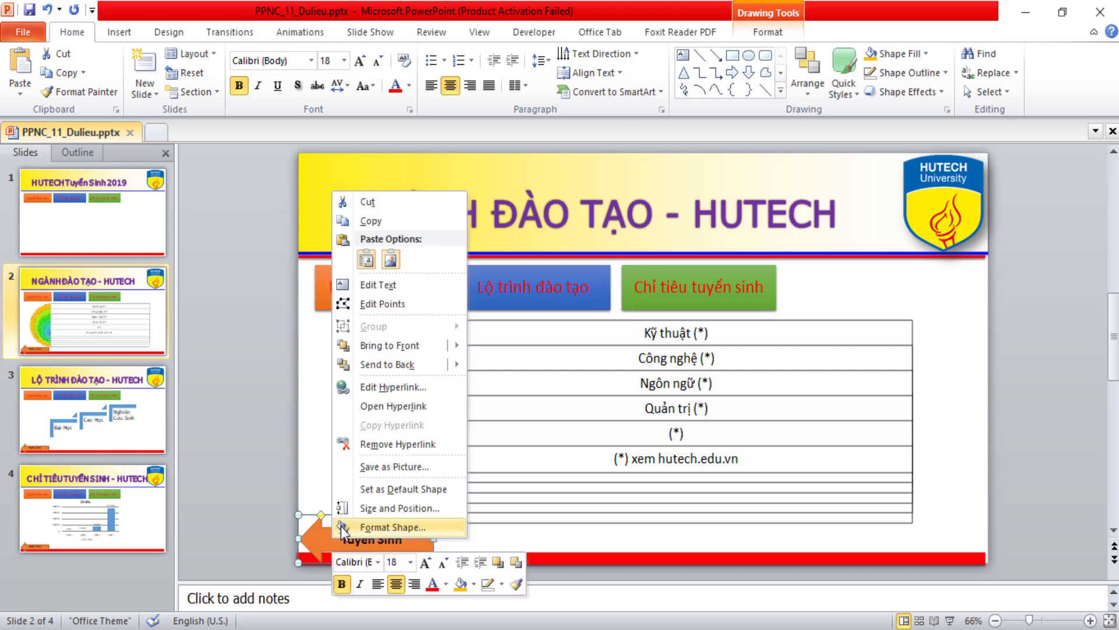
left_click(378, 221)
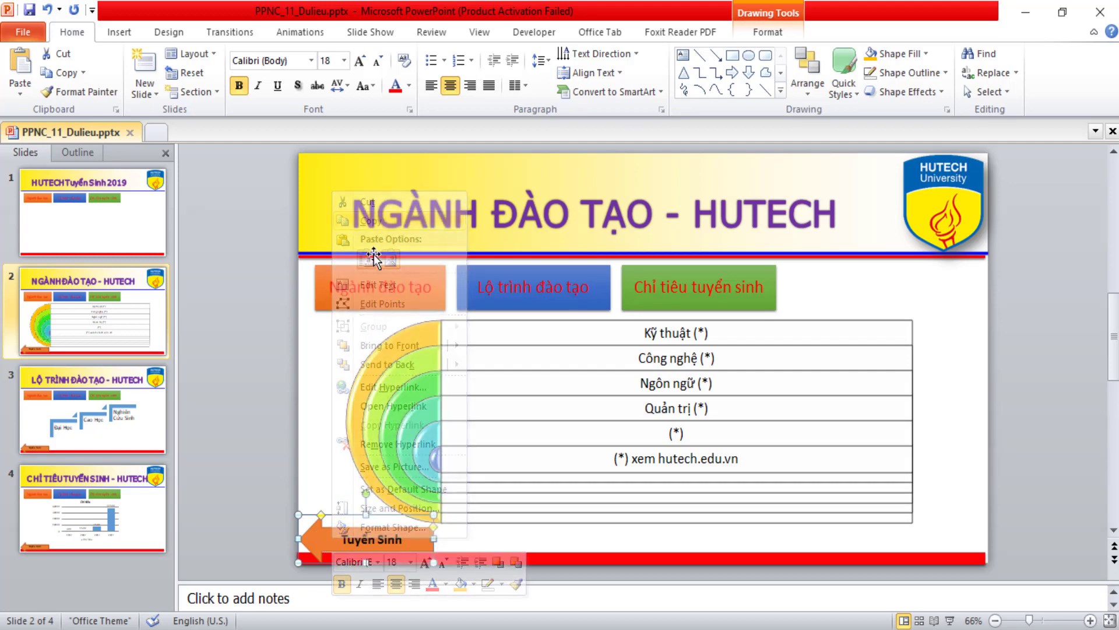
left_click(96, 415)
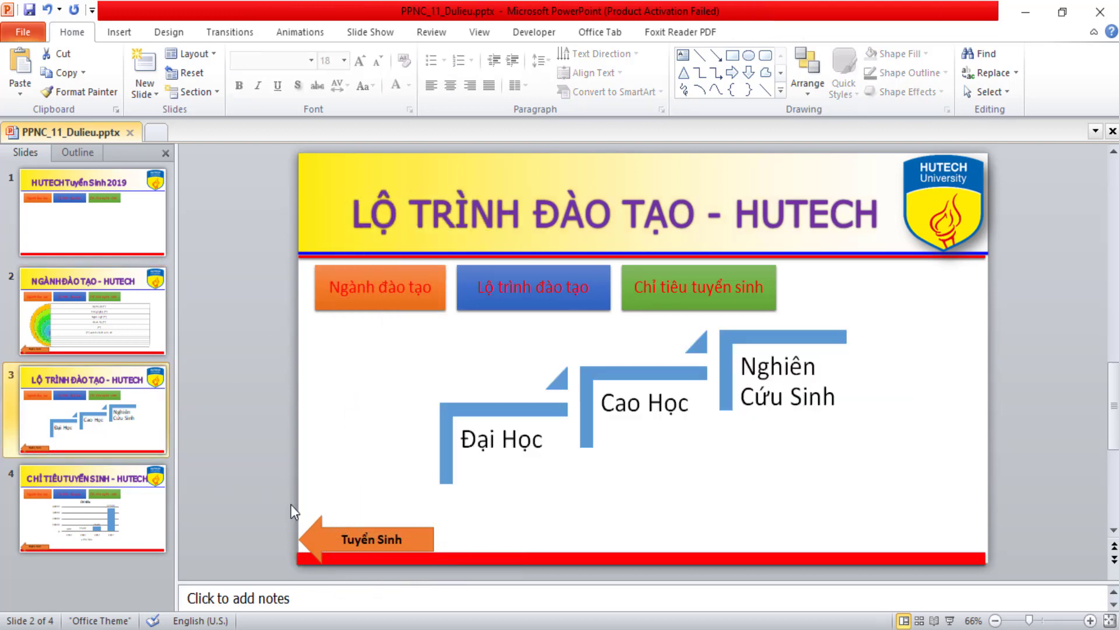
left_click(324, 539)
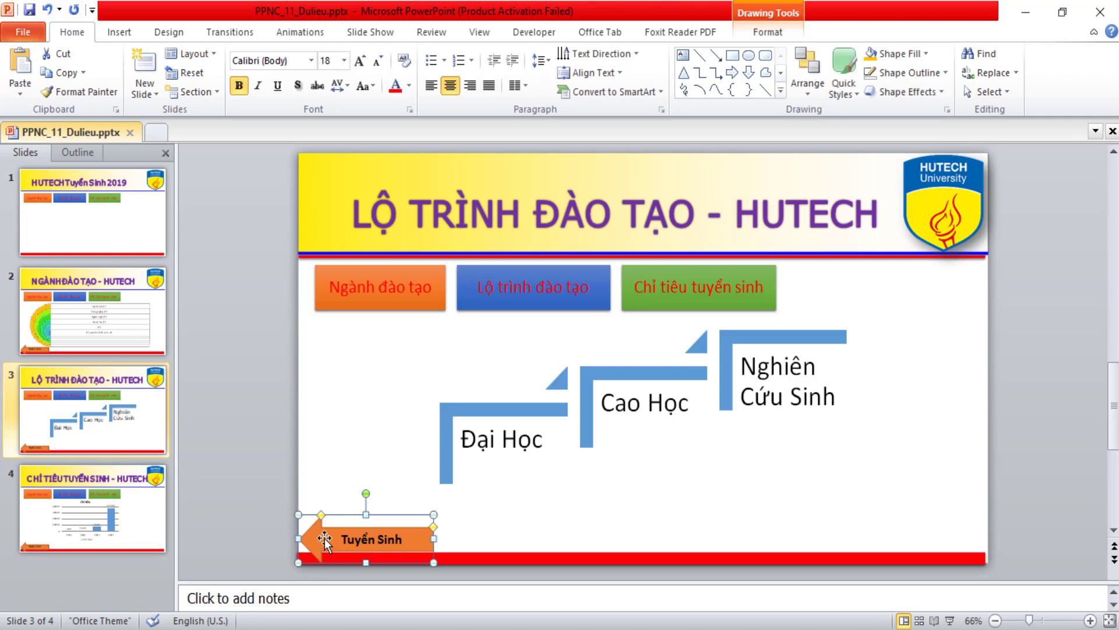
key("Delete")
key("ctrl+v")
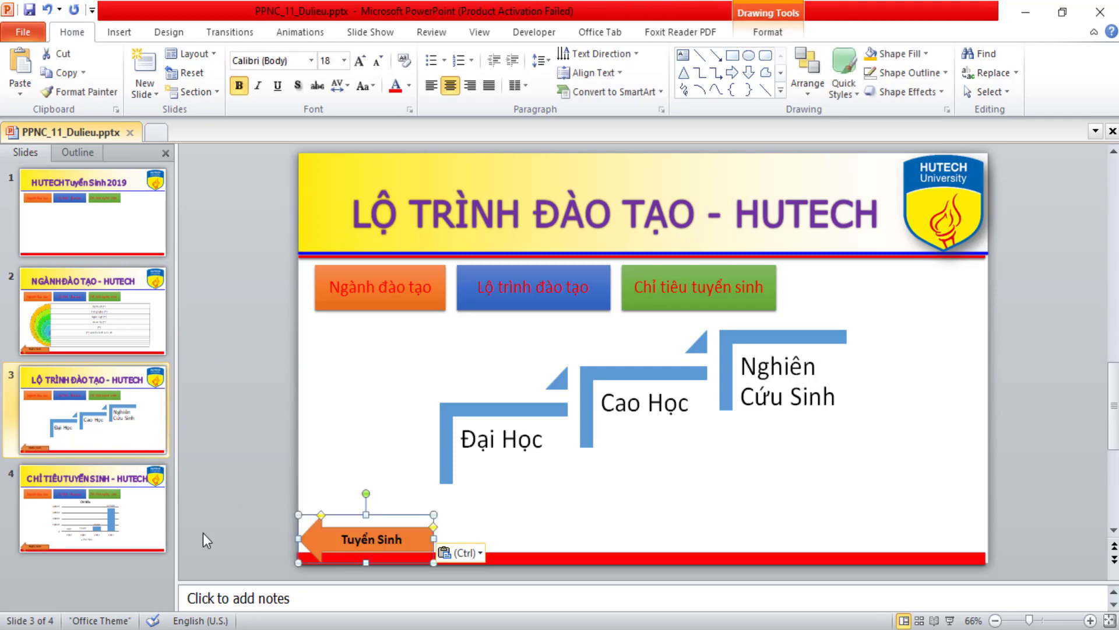
Replace slide 4's unlinked Tuyển Sinh arrow with the linked copy, then return to slide 1.
left_click(88, 525)
left_click(319, 545)
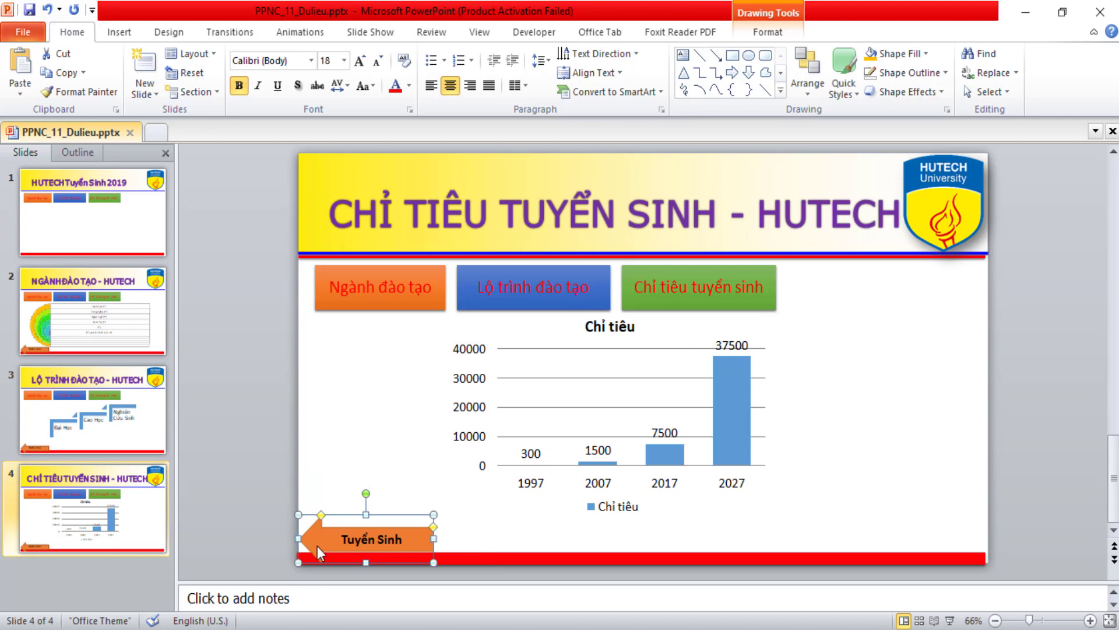
key("Delete")
key("ctrl+v")
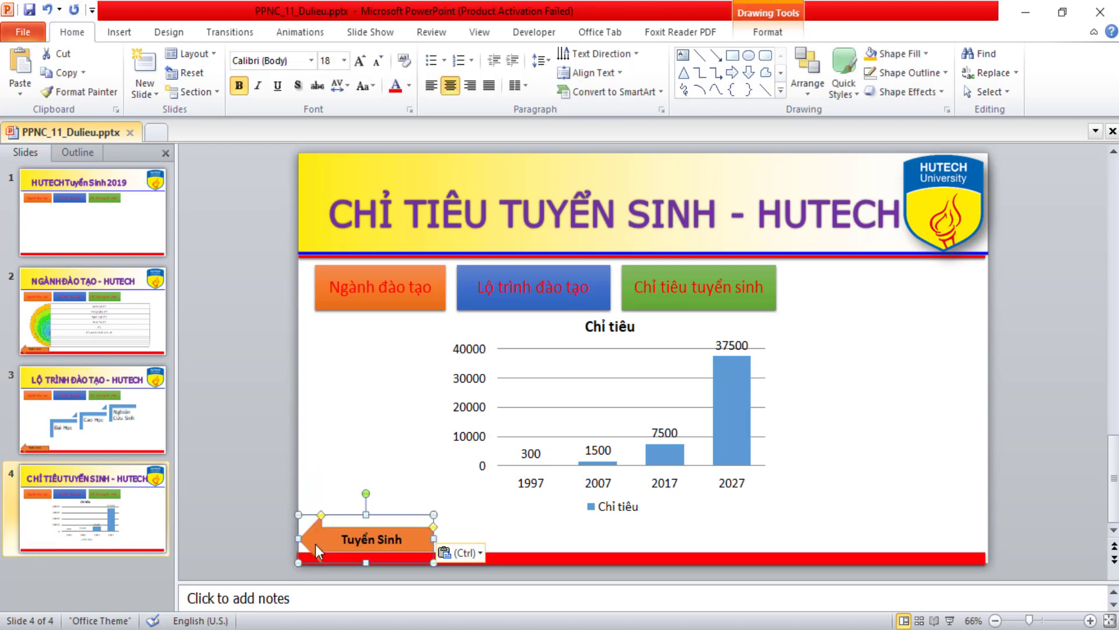
left_click(365, 445)
key("Home")
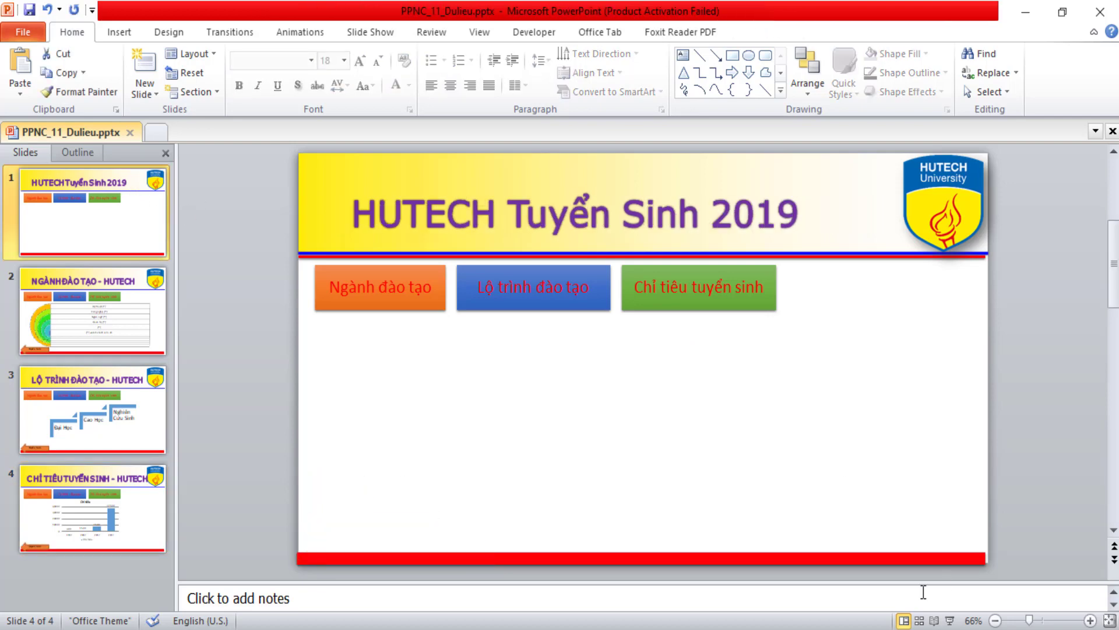
left_click(950, 622)
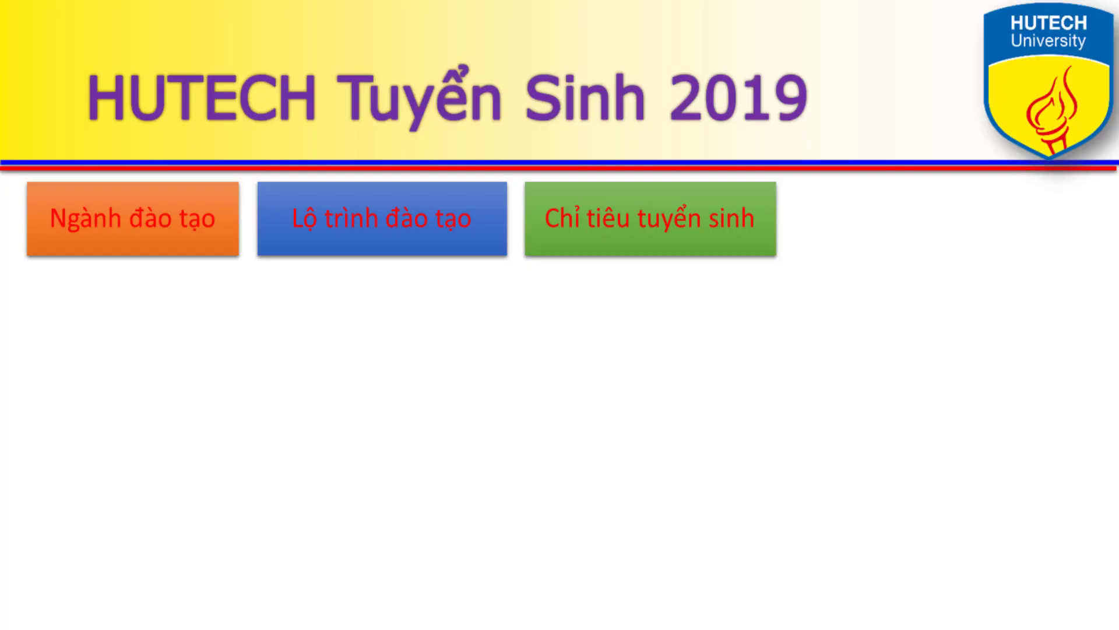
left_click(167, 234)
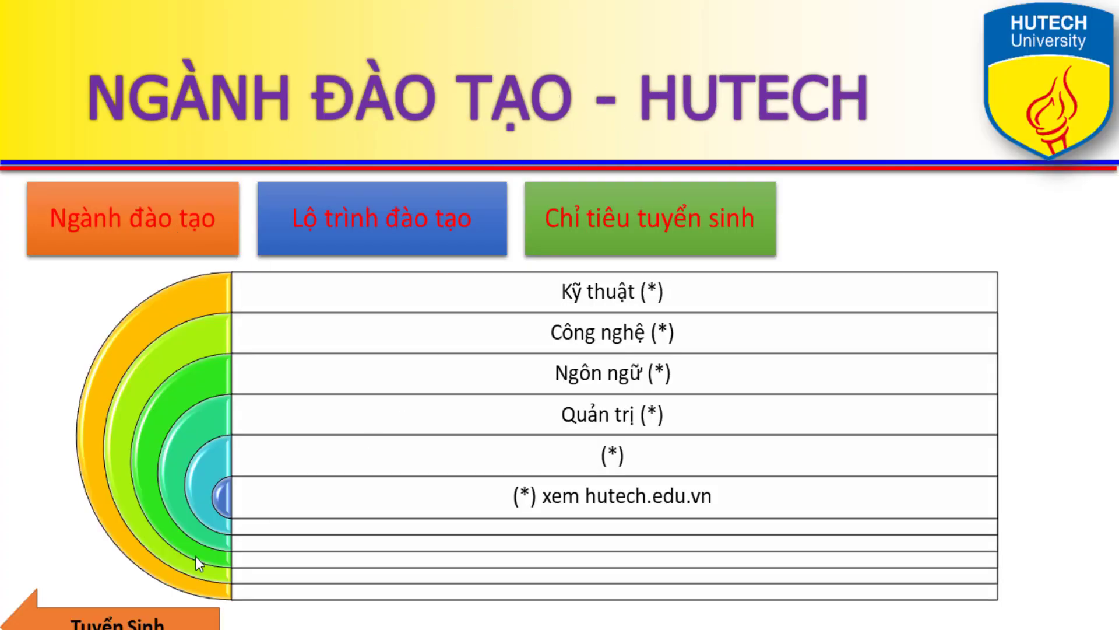
key("Left")
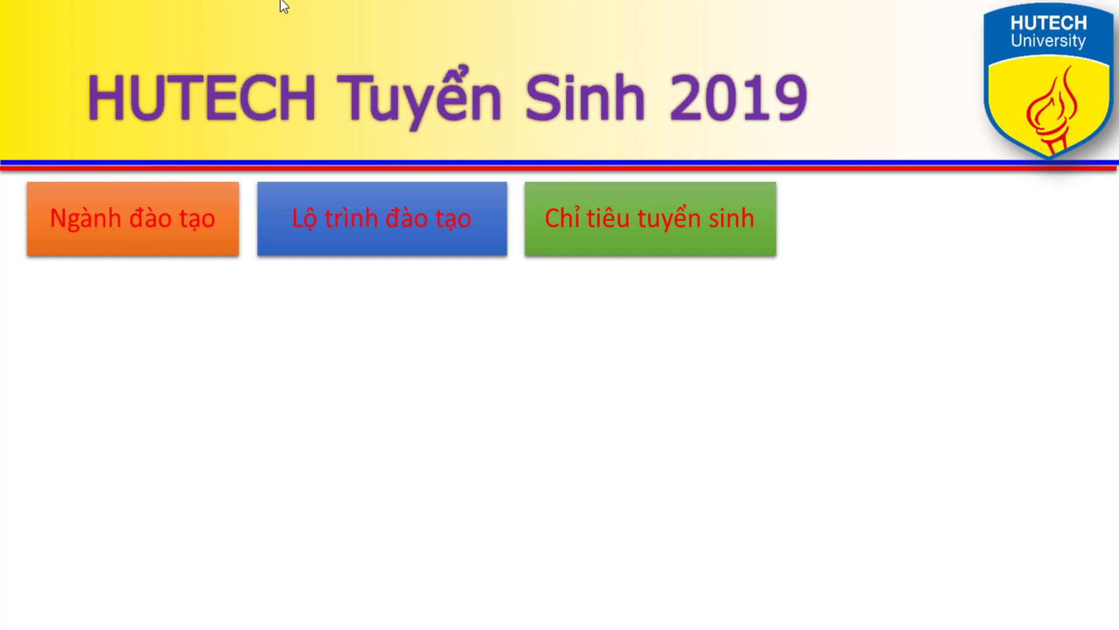
left_click(624, 243)
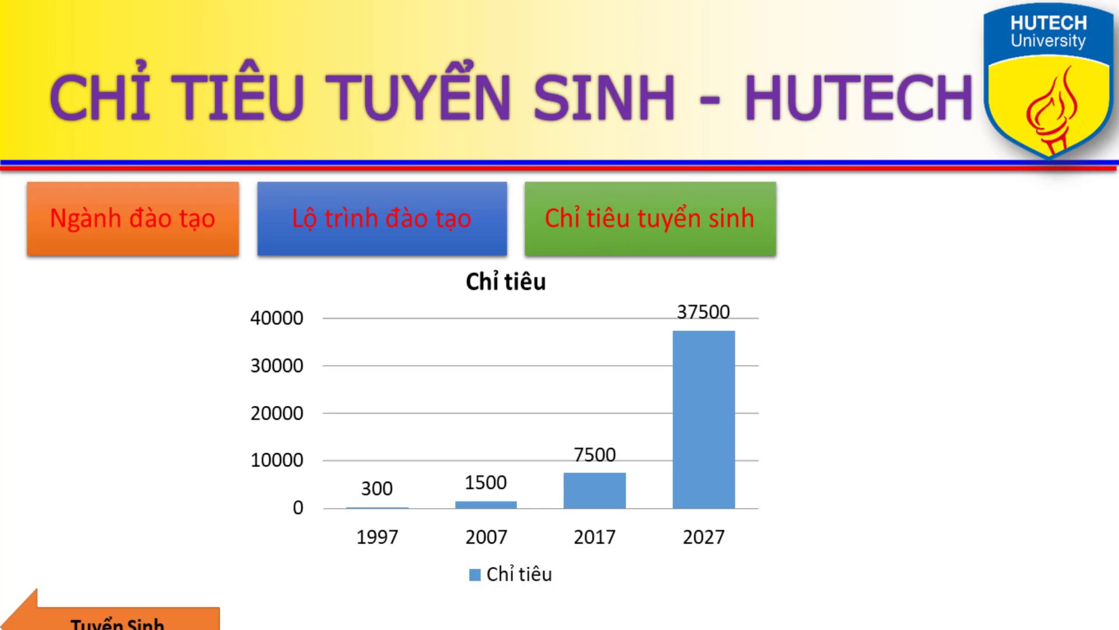
left_click(116, 619)
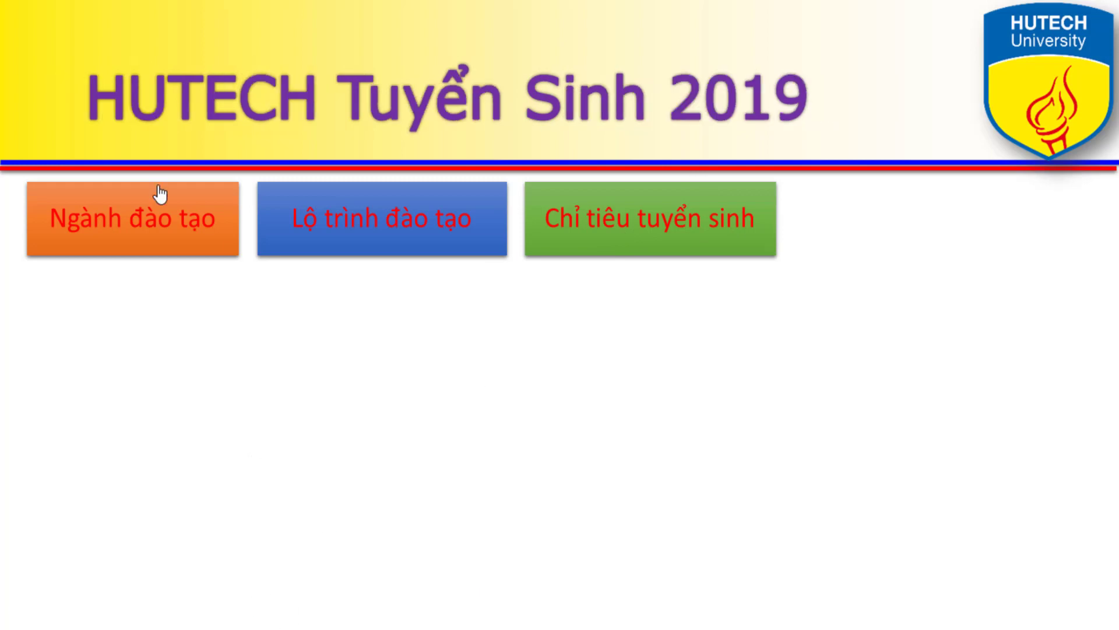
left_click(441, 239)
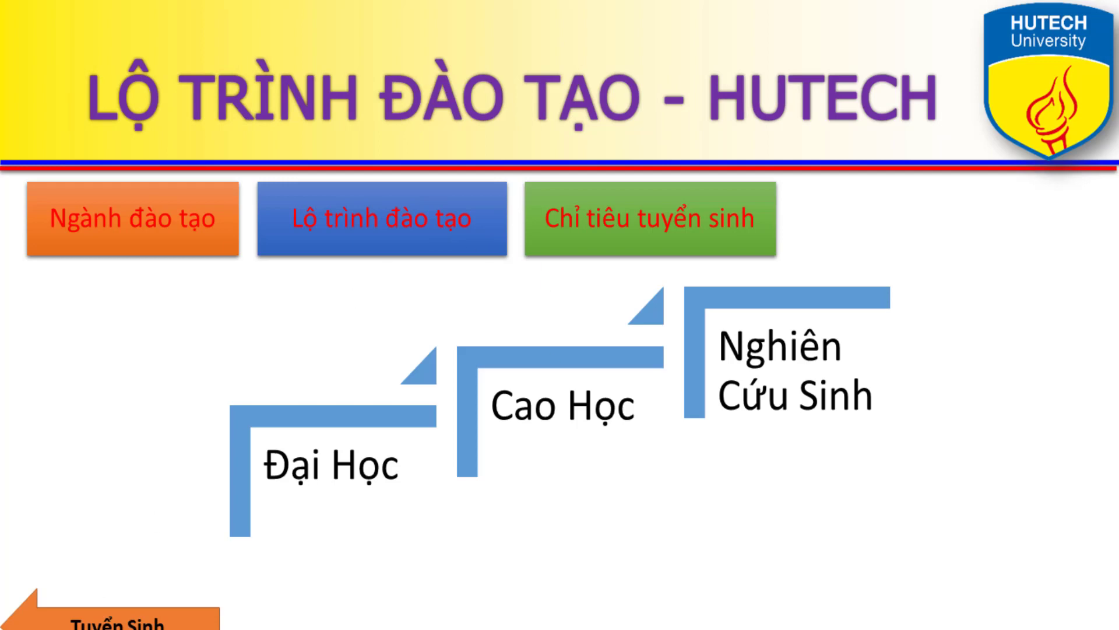
left_click(130, 215)
left_click(387, 215)
left_click(428, 207)
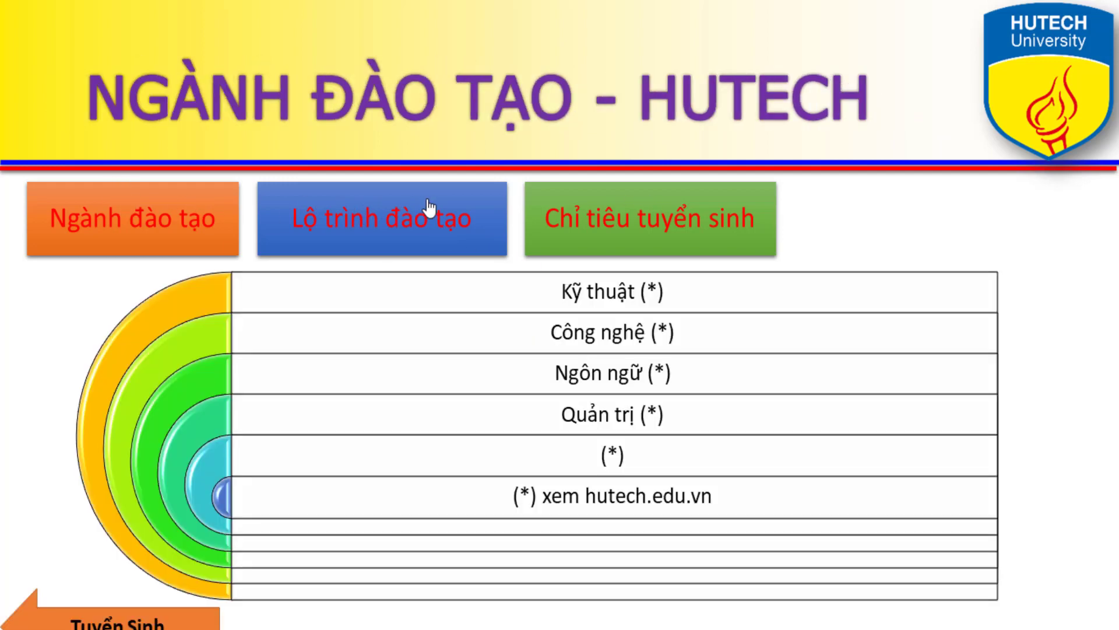
left_click(428, 207)
left_click(317, 215)
left_click(530, 215)
left_click(481, 219)
left_click(149, 218)
left_click(484, 218)
left_click(131, 198)
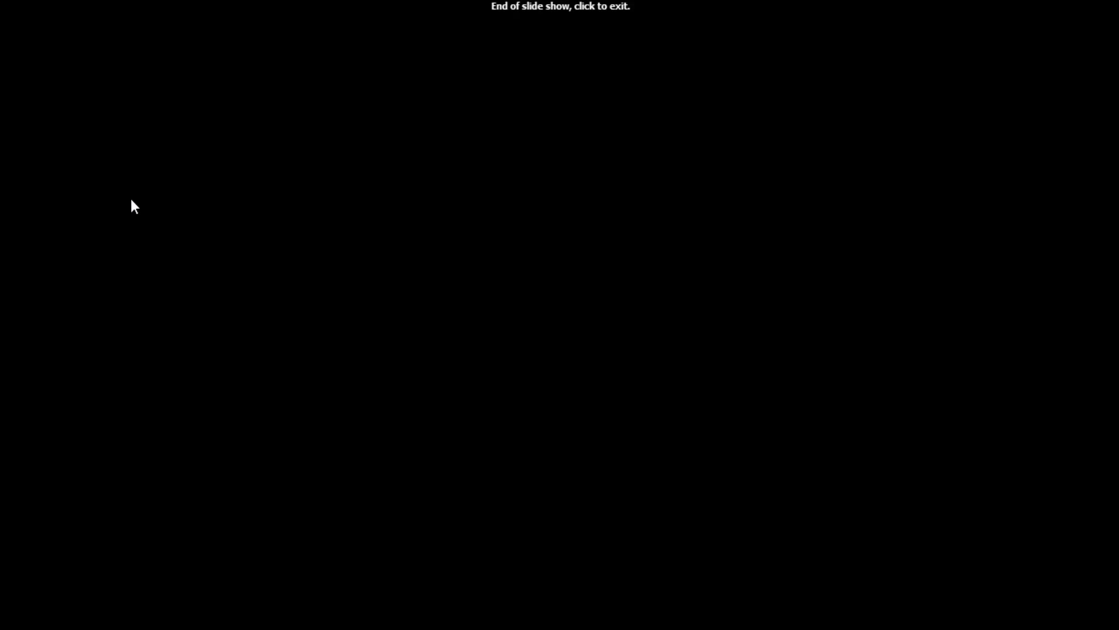
left_click(132, 201)
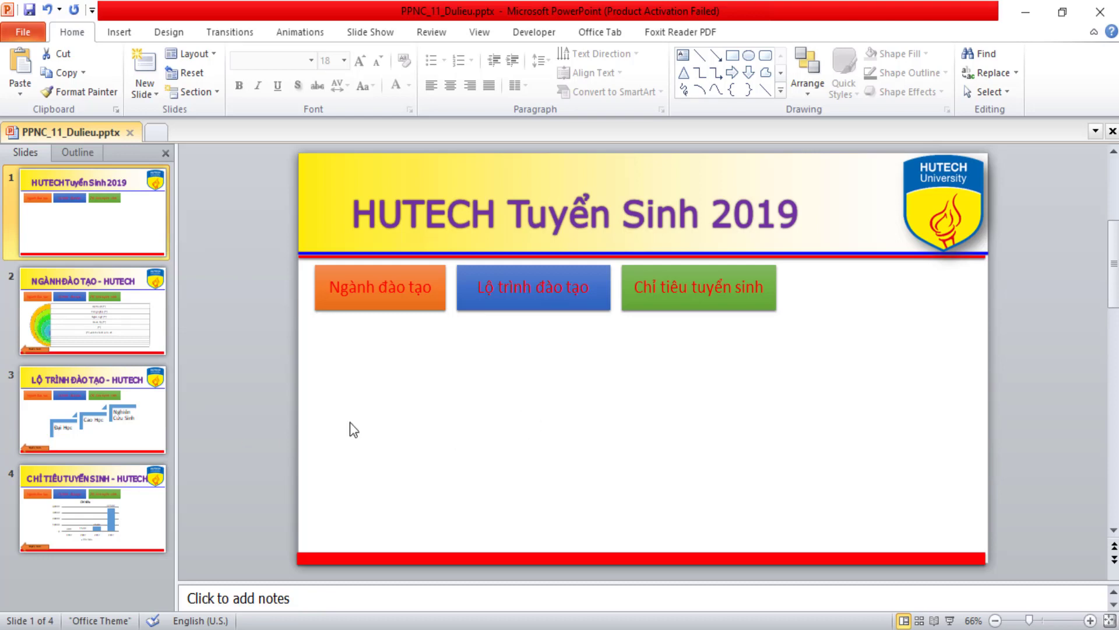
Ctrl-drag a copy of the green Chỉ tiêu tuyển sinh button to the slide's middle and select its text.
left_click(711, 304)
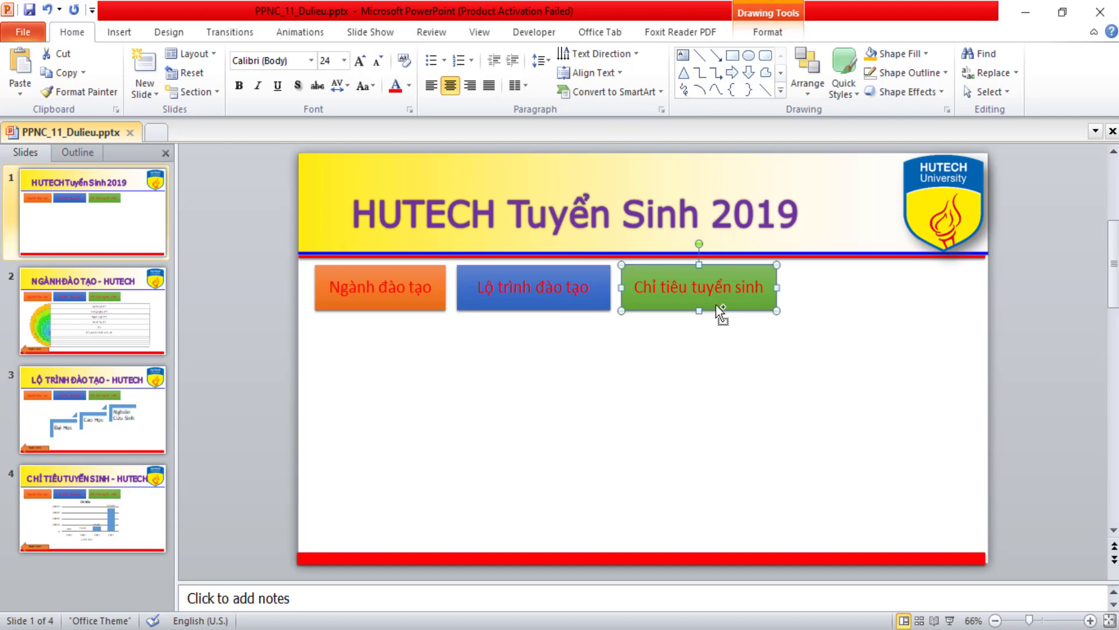
mouse_move(716, 305)
left_mouse_down()
mouse_move(725, 317)
mouse_move(581, 408)
left_mouse_up()
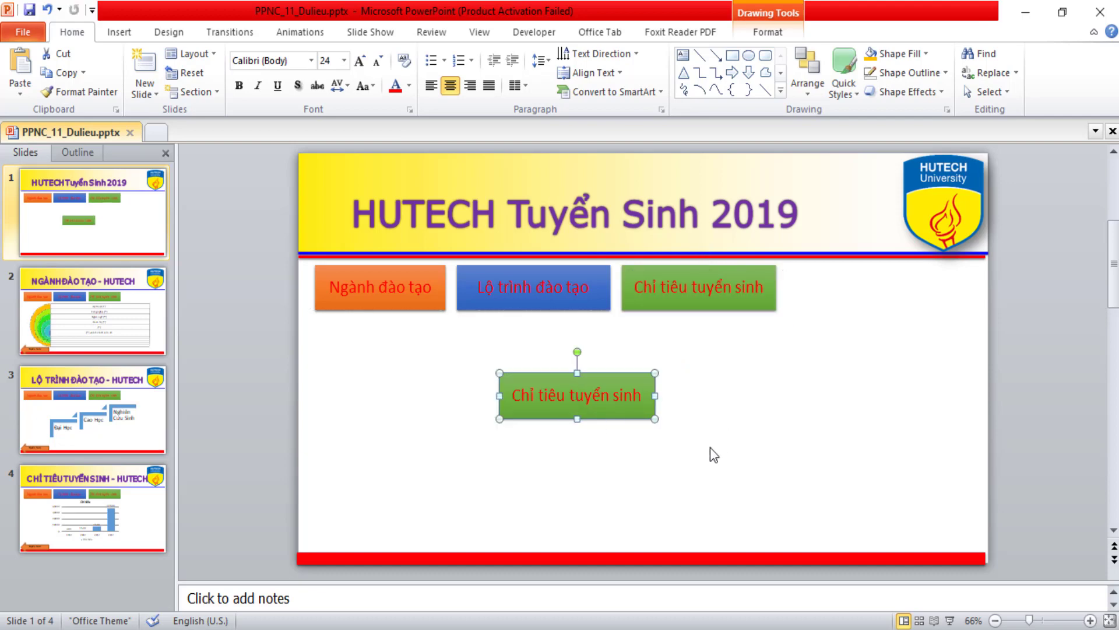
left_click(553, 443)
left_click(551, 410)
double_click(562, 394)
left_click(641, 396)
left_click_drag(625, 396, 513, 397)
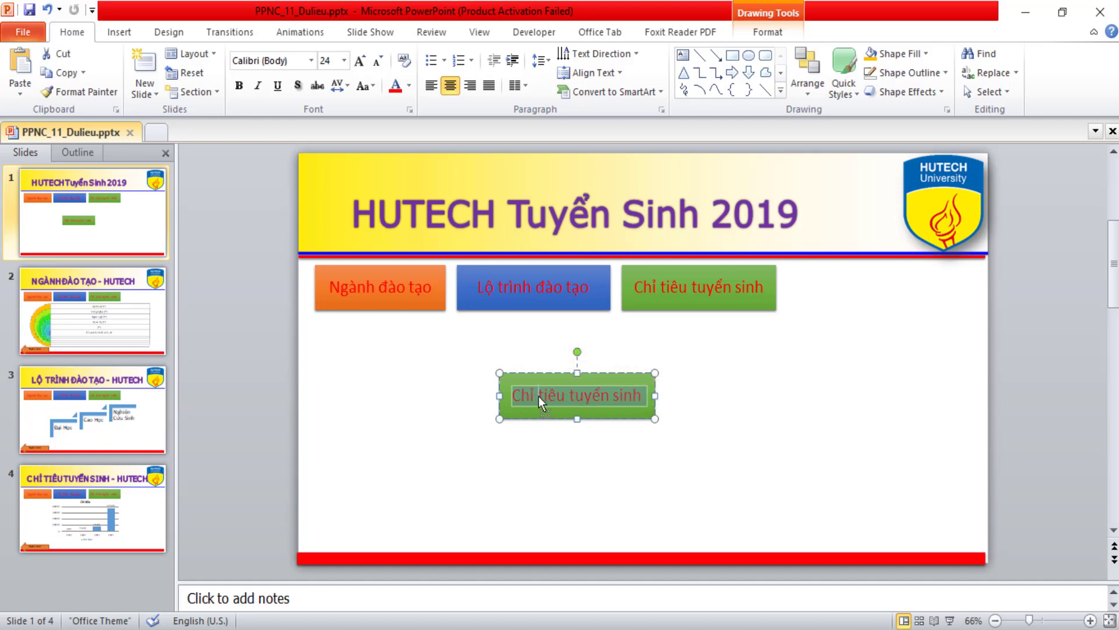
Hyperlink the copy's selected text to slide 2, NGÀNH ĐÀO TẠO - HUTECH, within this document.
right_click(538, 396)
left_click(589, 303)
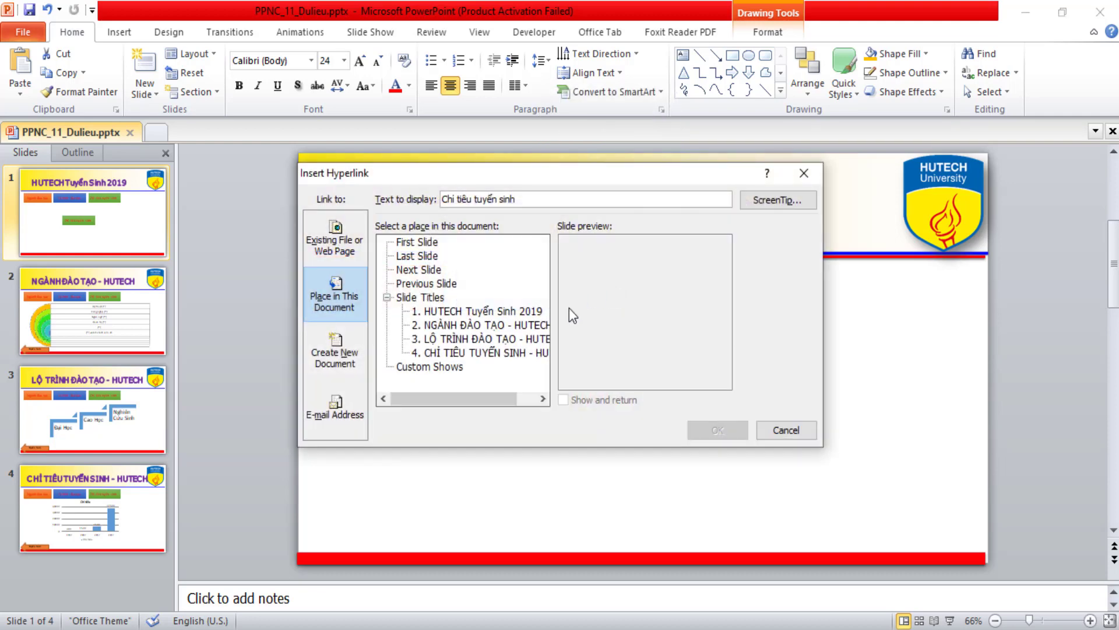
left_click(450, 324)
left_click(718, 429)
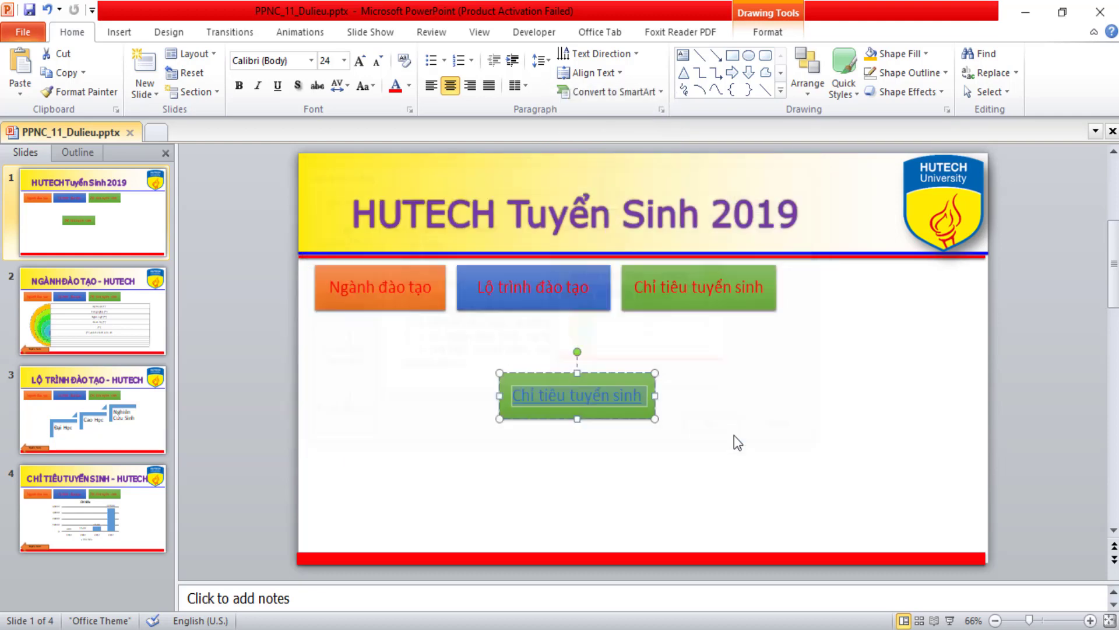
Compare the linked copy with the original Chỉ tiêu tuyển sinh button's text.
left_click(573, 396)
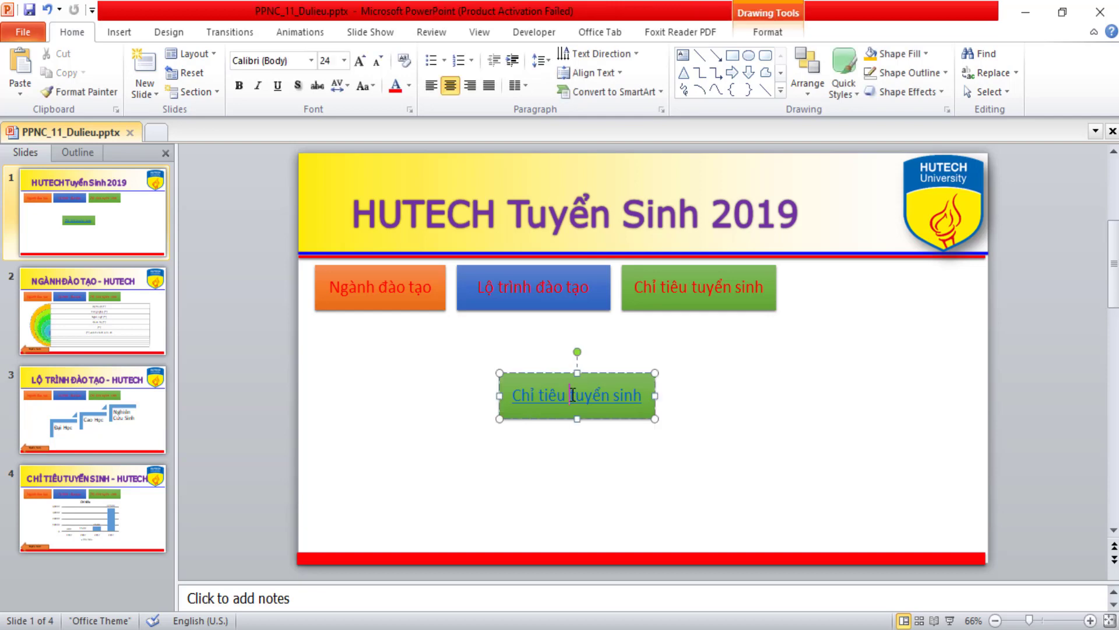
left_click(683, 424)
left_click(587, 412)
left_click(687, 302)
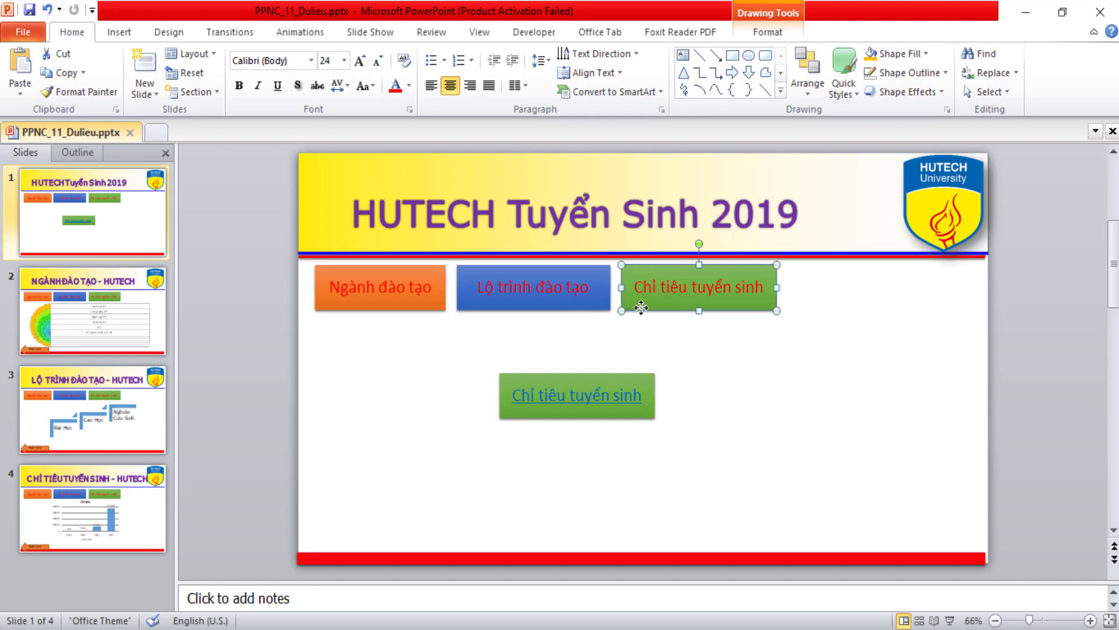
left_click(661, 288)
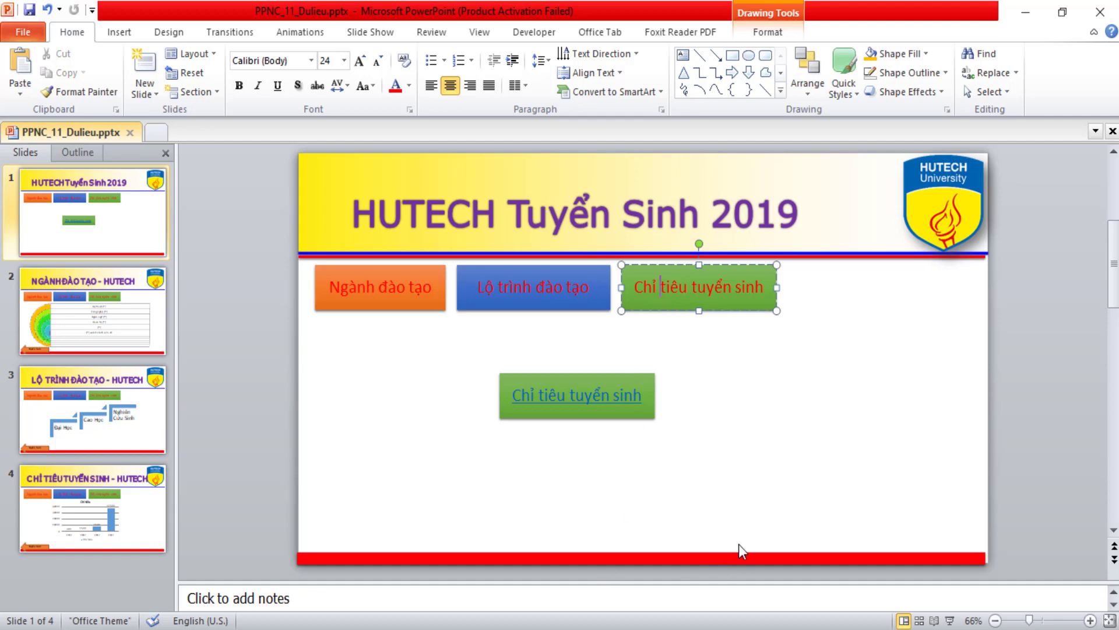
left_click(668, 309)
left_click(592, 389)
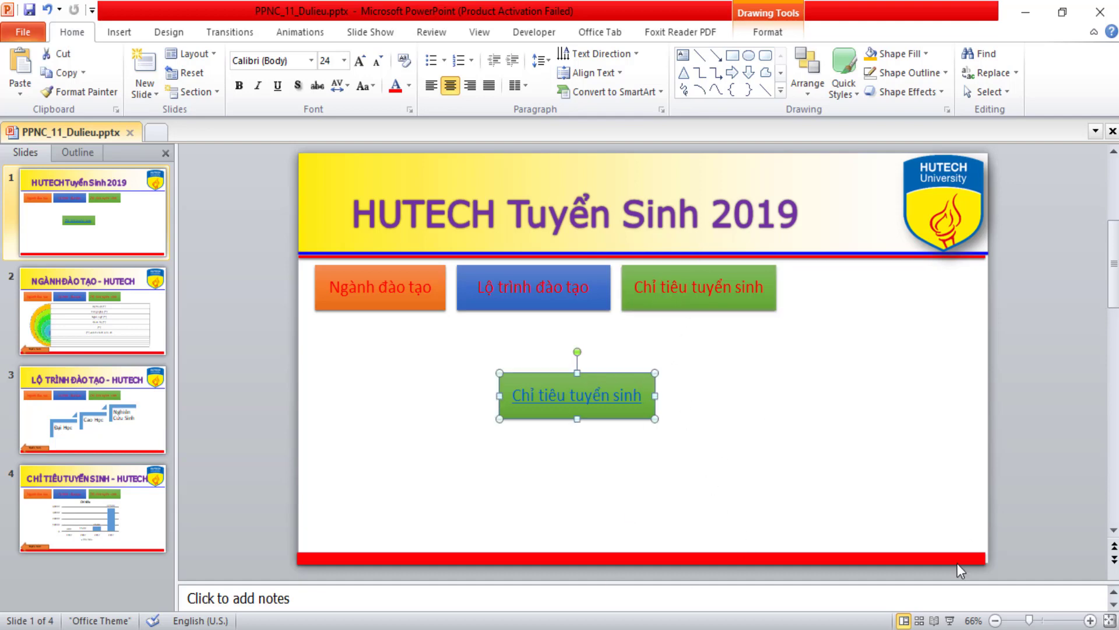
In the slide show, test the text link and Chỉ tiêu tuyển sinh button, returning via the Tuyển Sinh arrow.
left_click(950, 620)
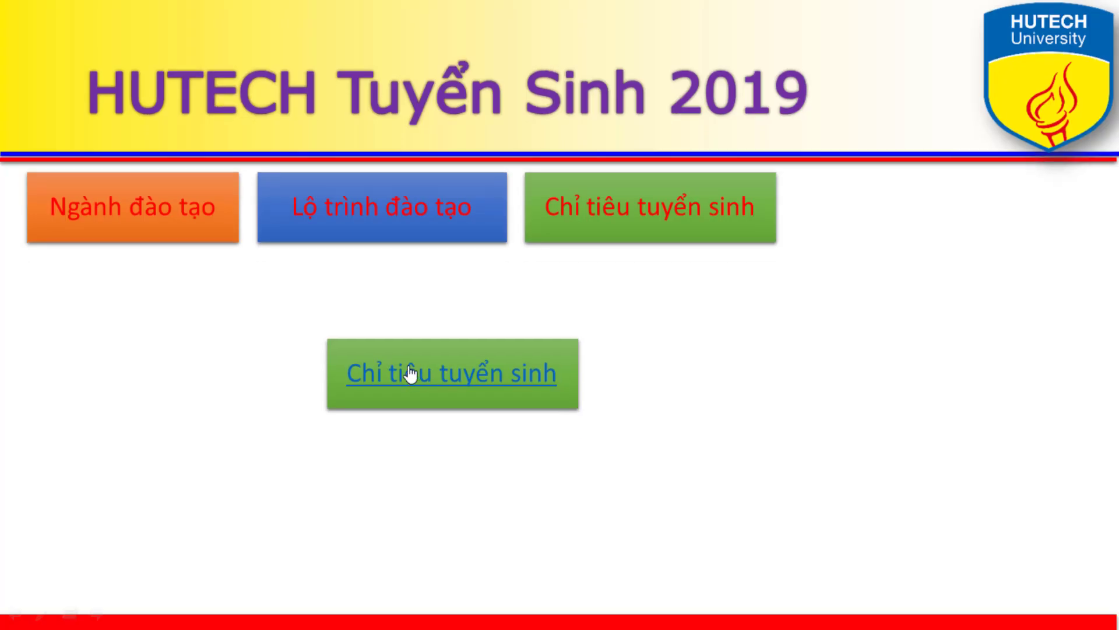
left_click(410, 373)
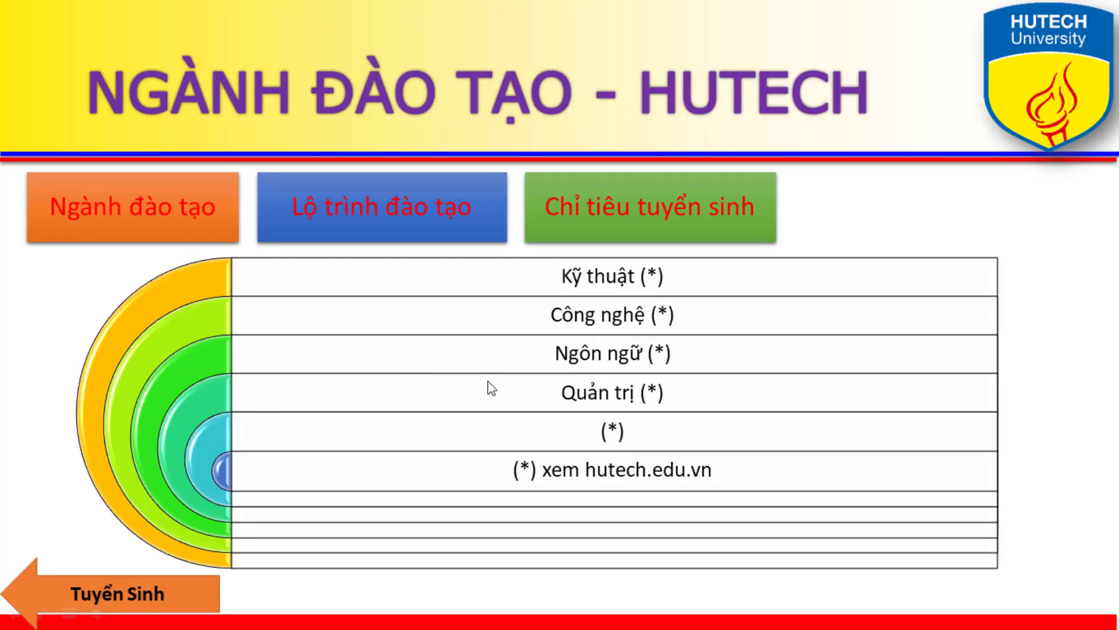
left_click(134, 603)
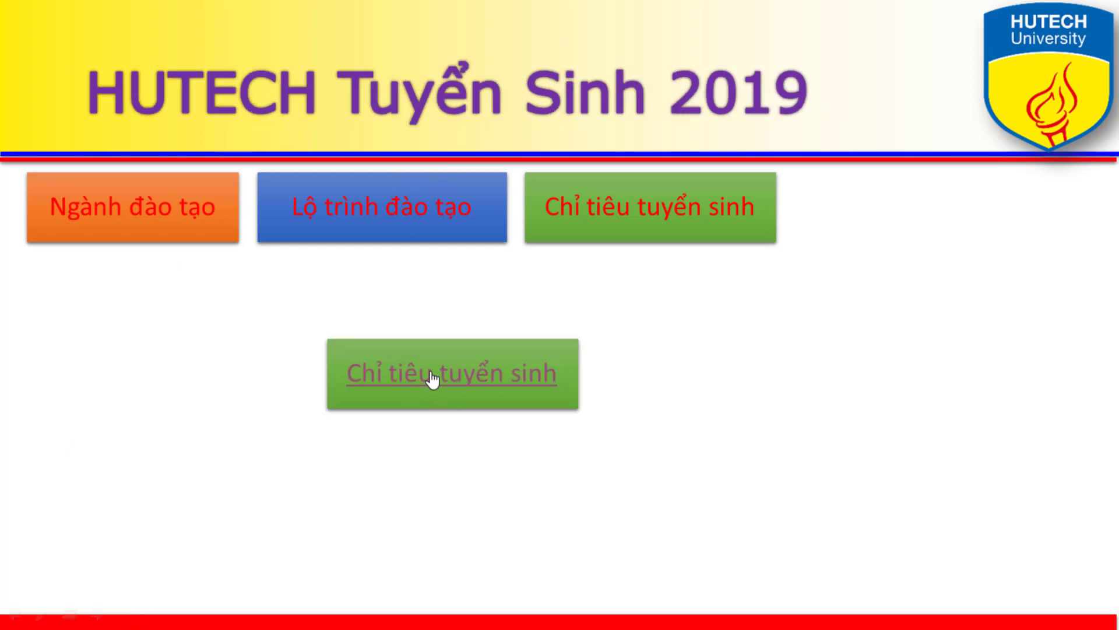
left_click(590, 239)
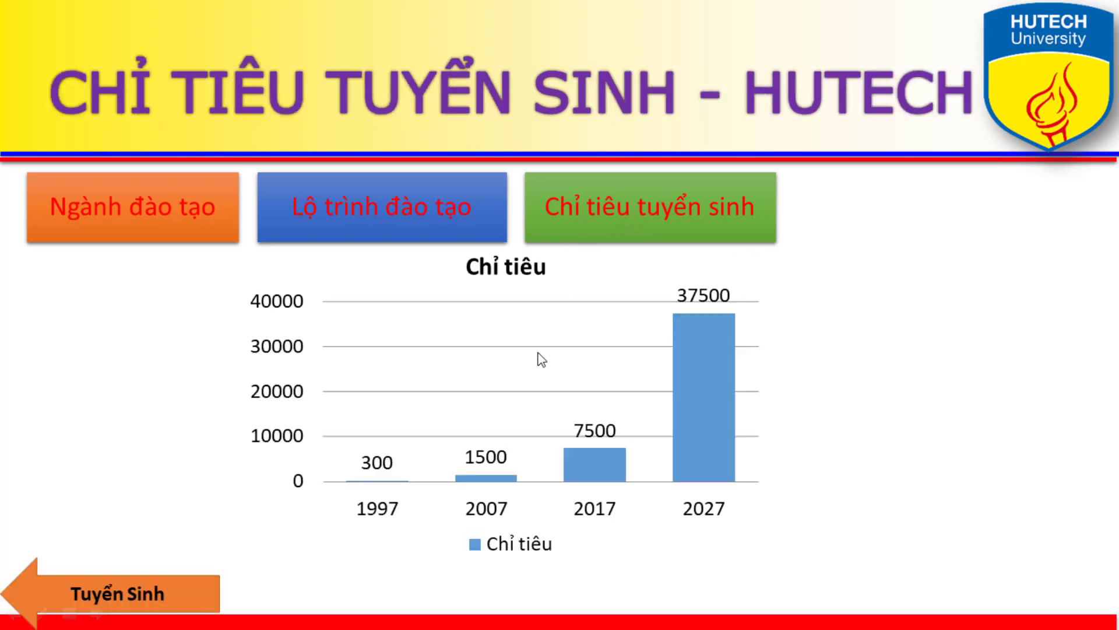
left_click(158, 613)
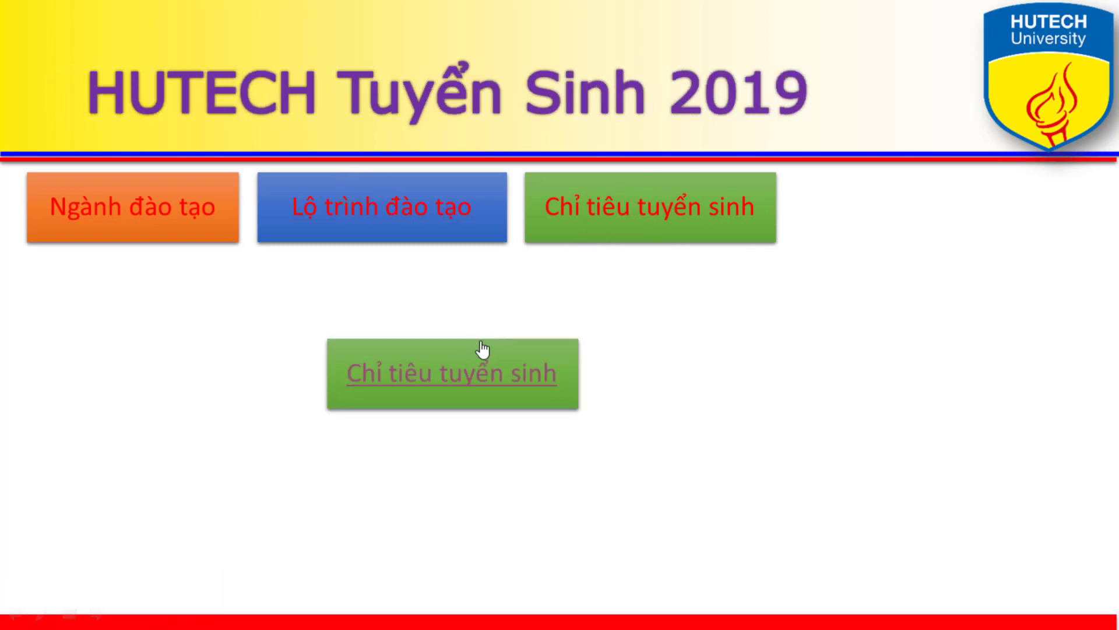